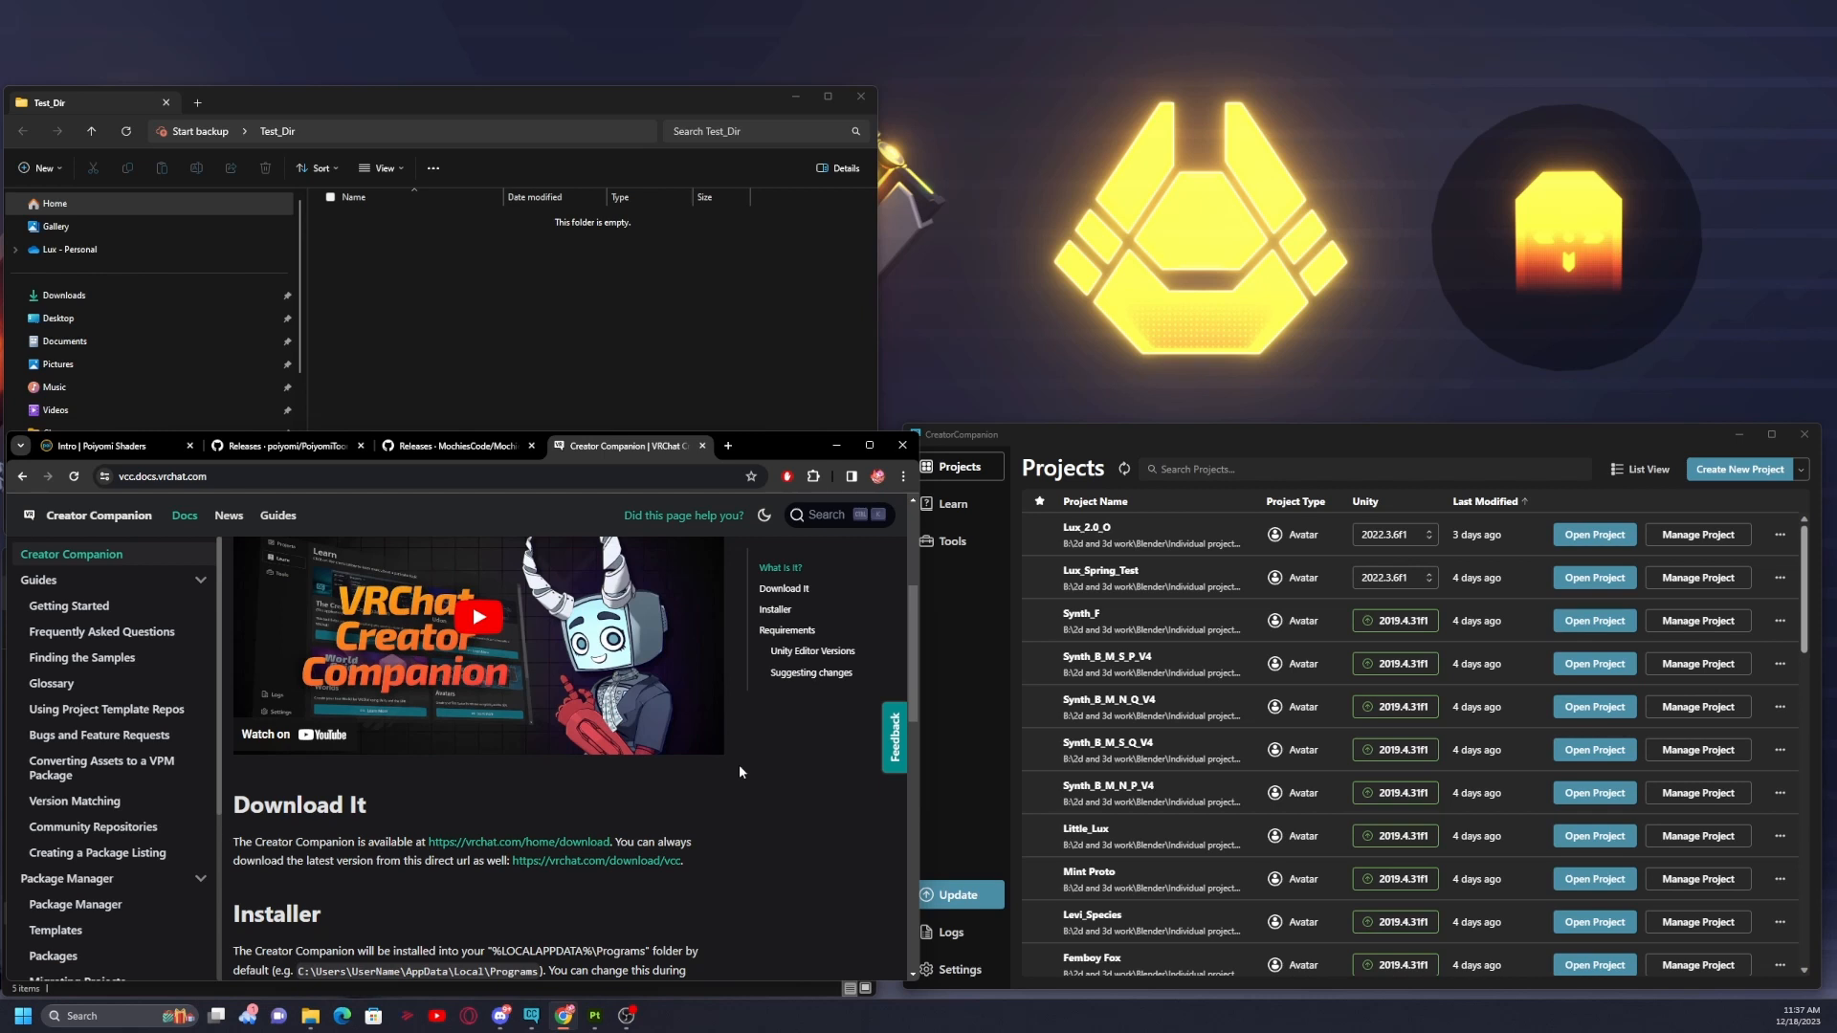
Clear the browser out of view and update Creator Companion to version 2.2.3.
{"action": "left_click", "coordinate": [837, 446]}
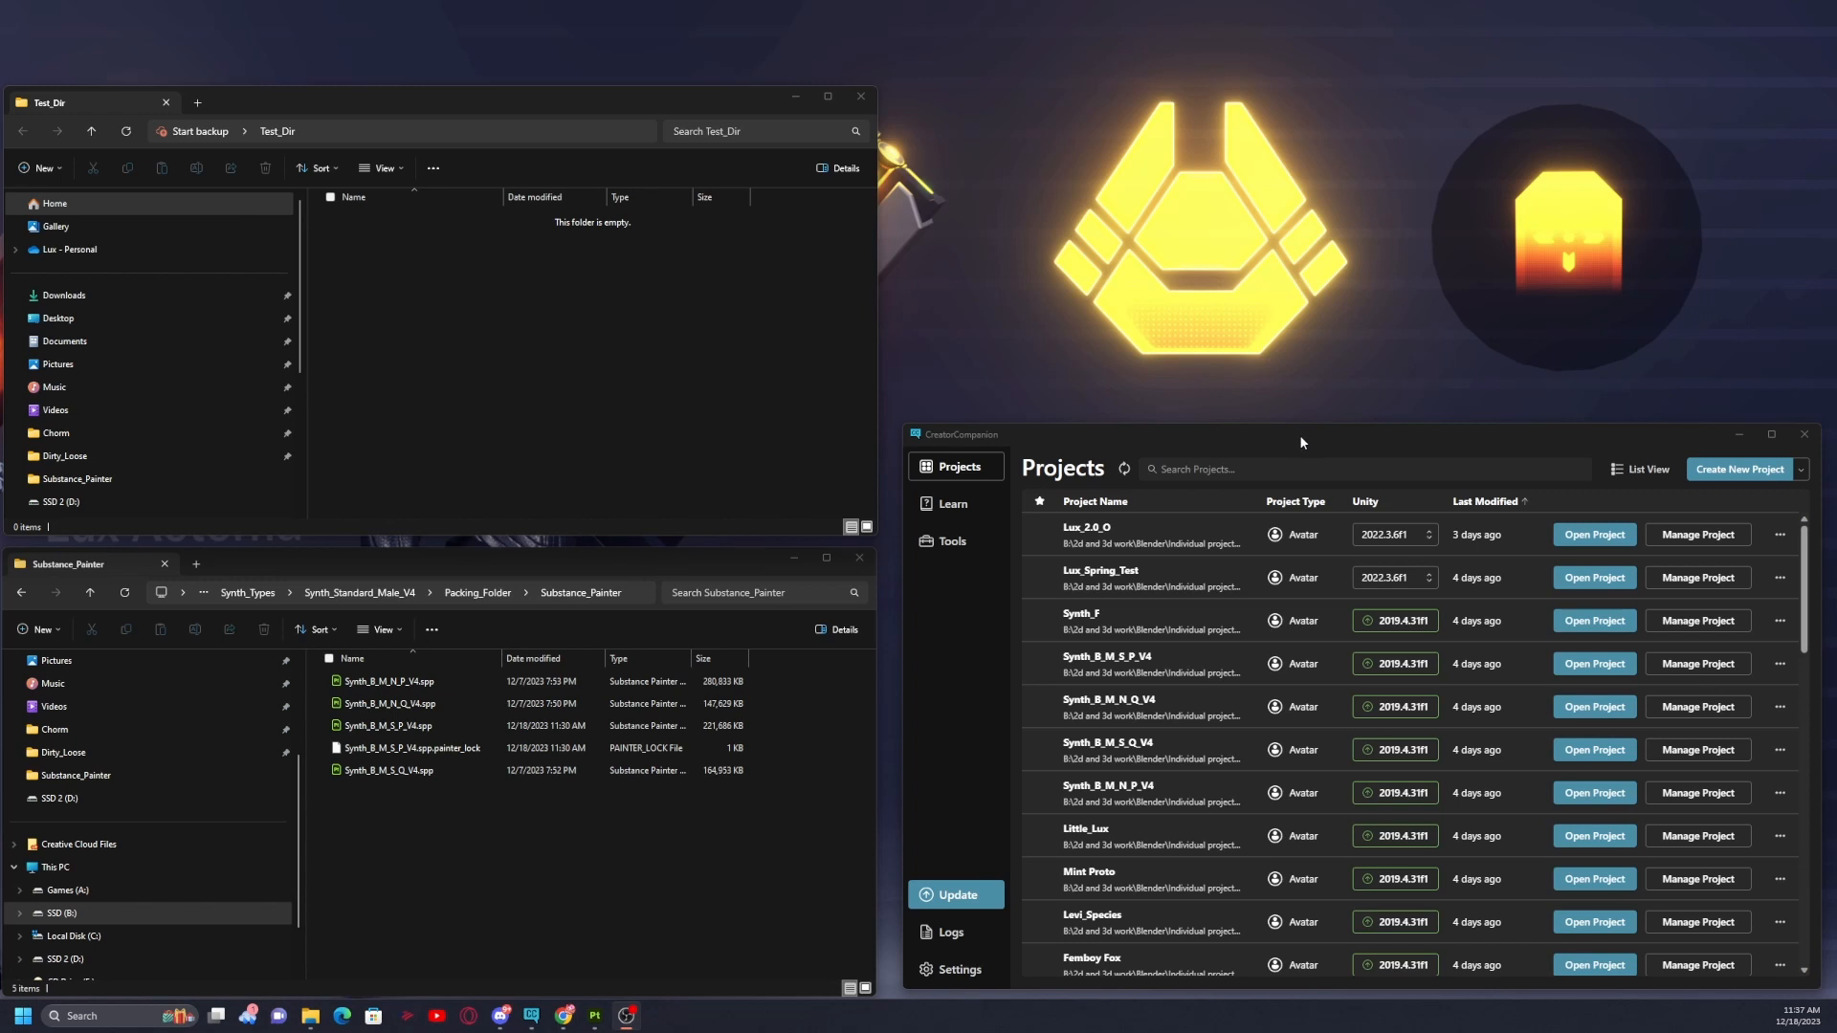
{"action": "left_click", "coordinate": [987, 902]}
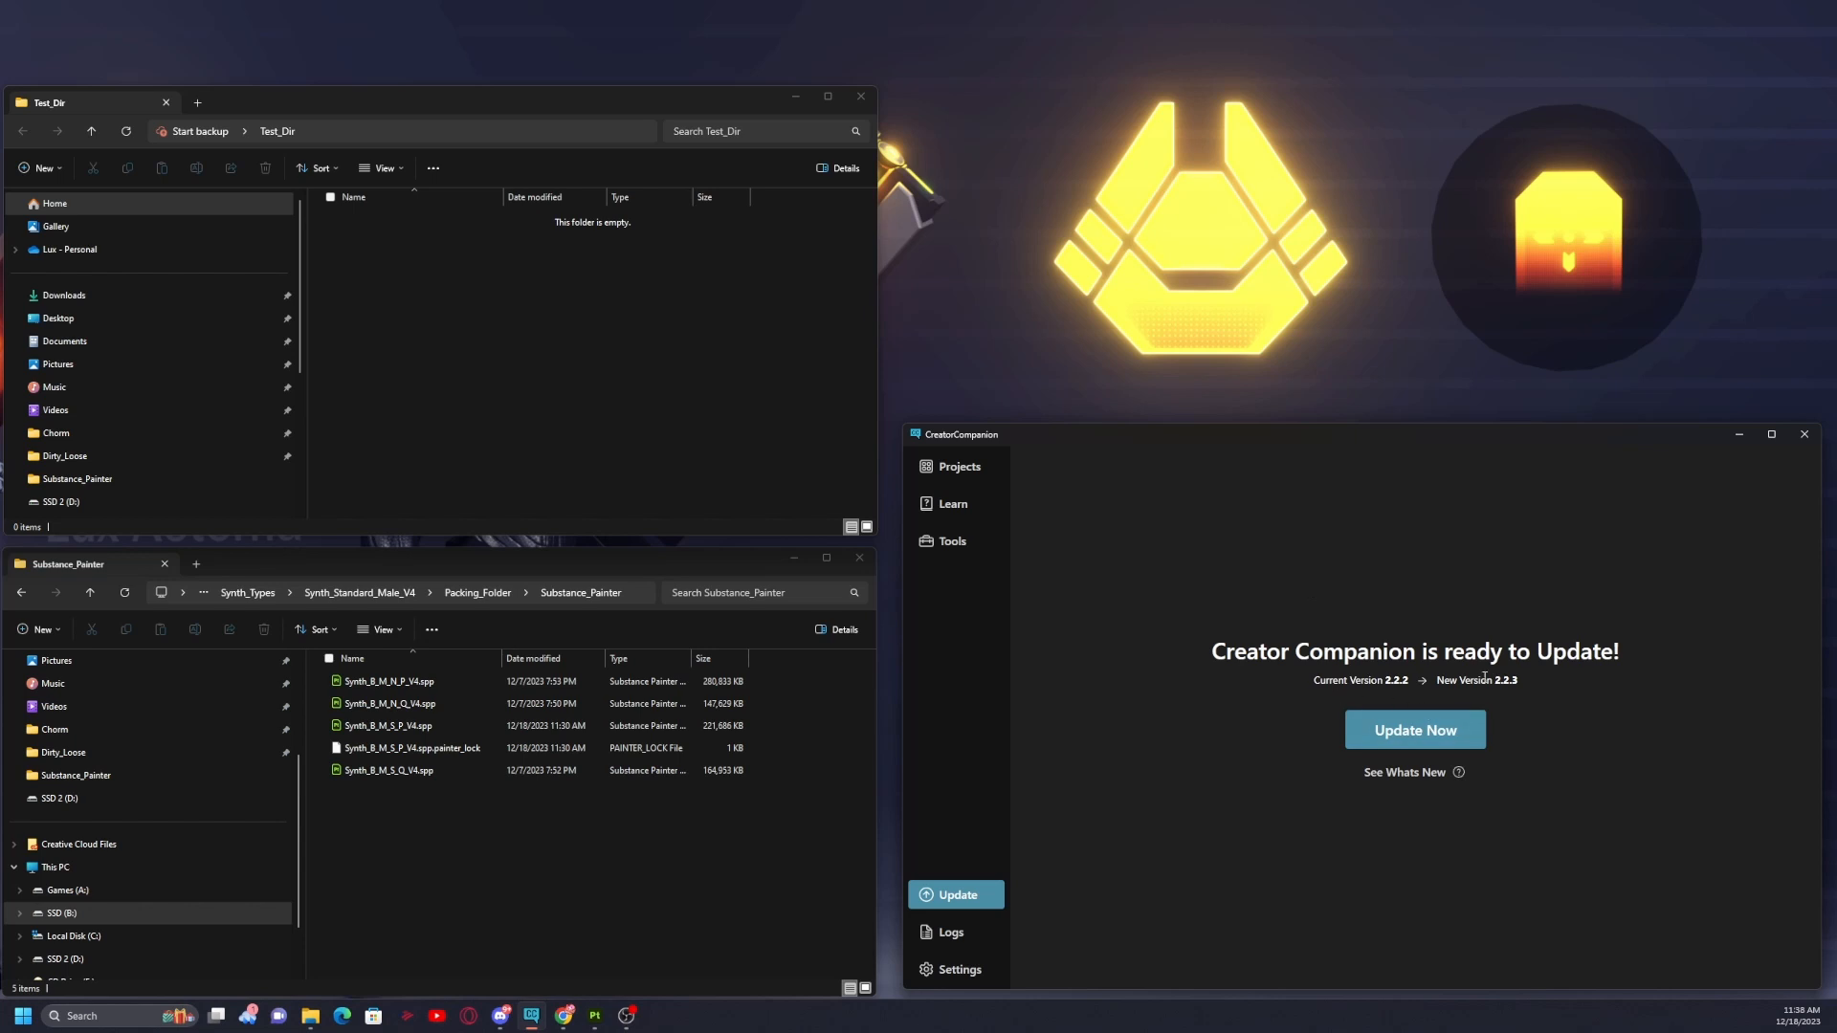
{"action": "left_click", "coordinate": [1383, 743]}
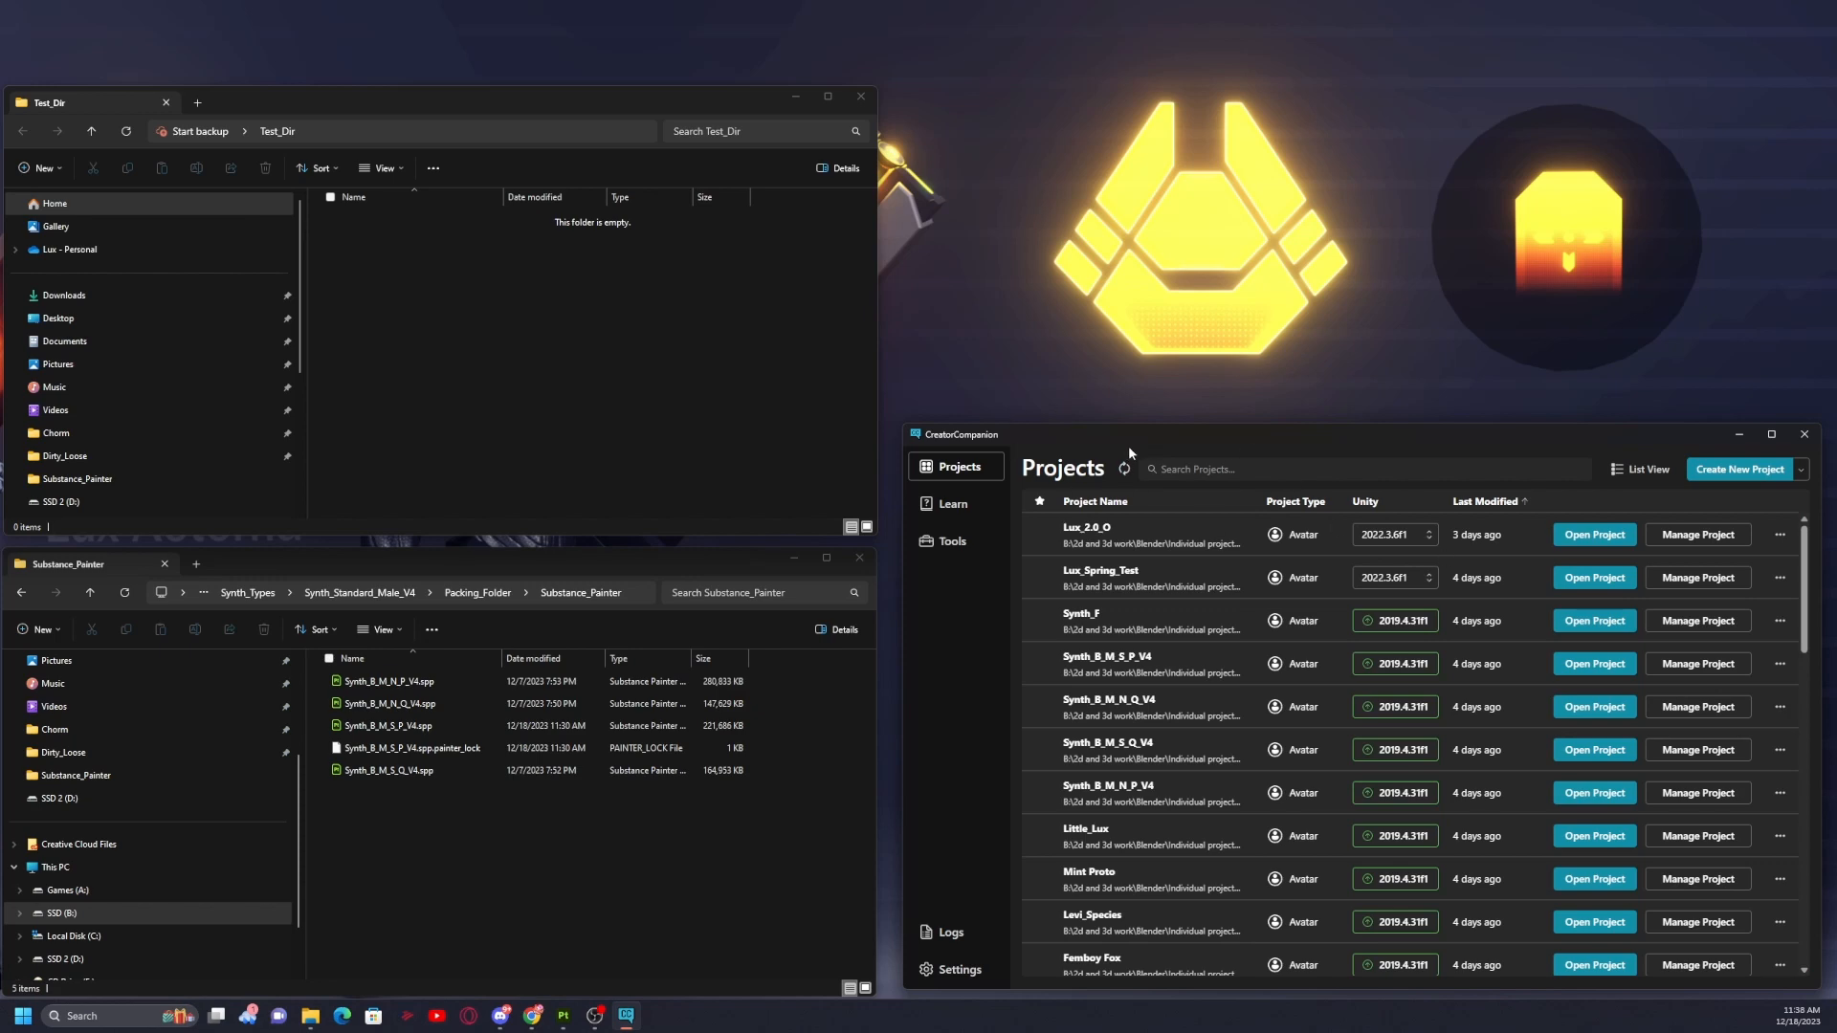
Start a new Creator Companion project from the Unity 2022 Avatar Project template.
{"action": "mouse_move", "coordinate": [1181, 438]}
{"action": "left_mouse_down"}
{"action": "mouse_move", "coordinate": [1167, 409]}
{"action": "mouse_move", "coordinate": [1173, 425]}
{"action": "left_mouse_up"}
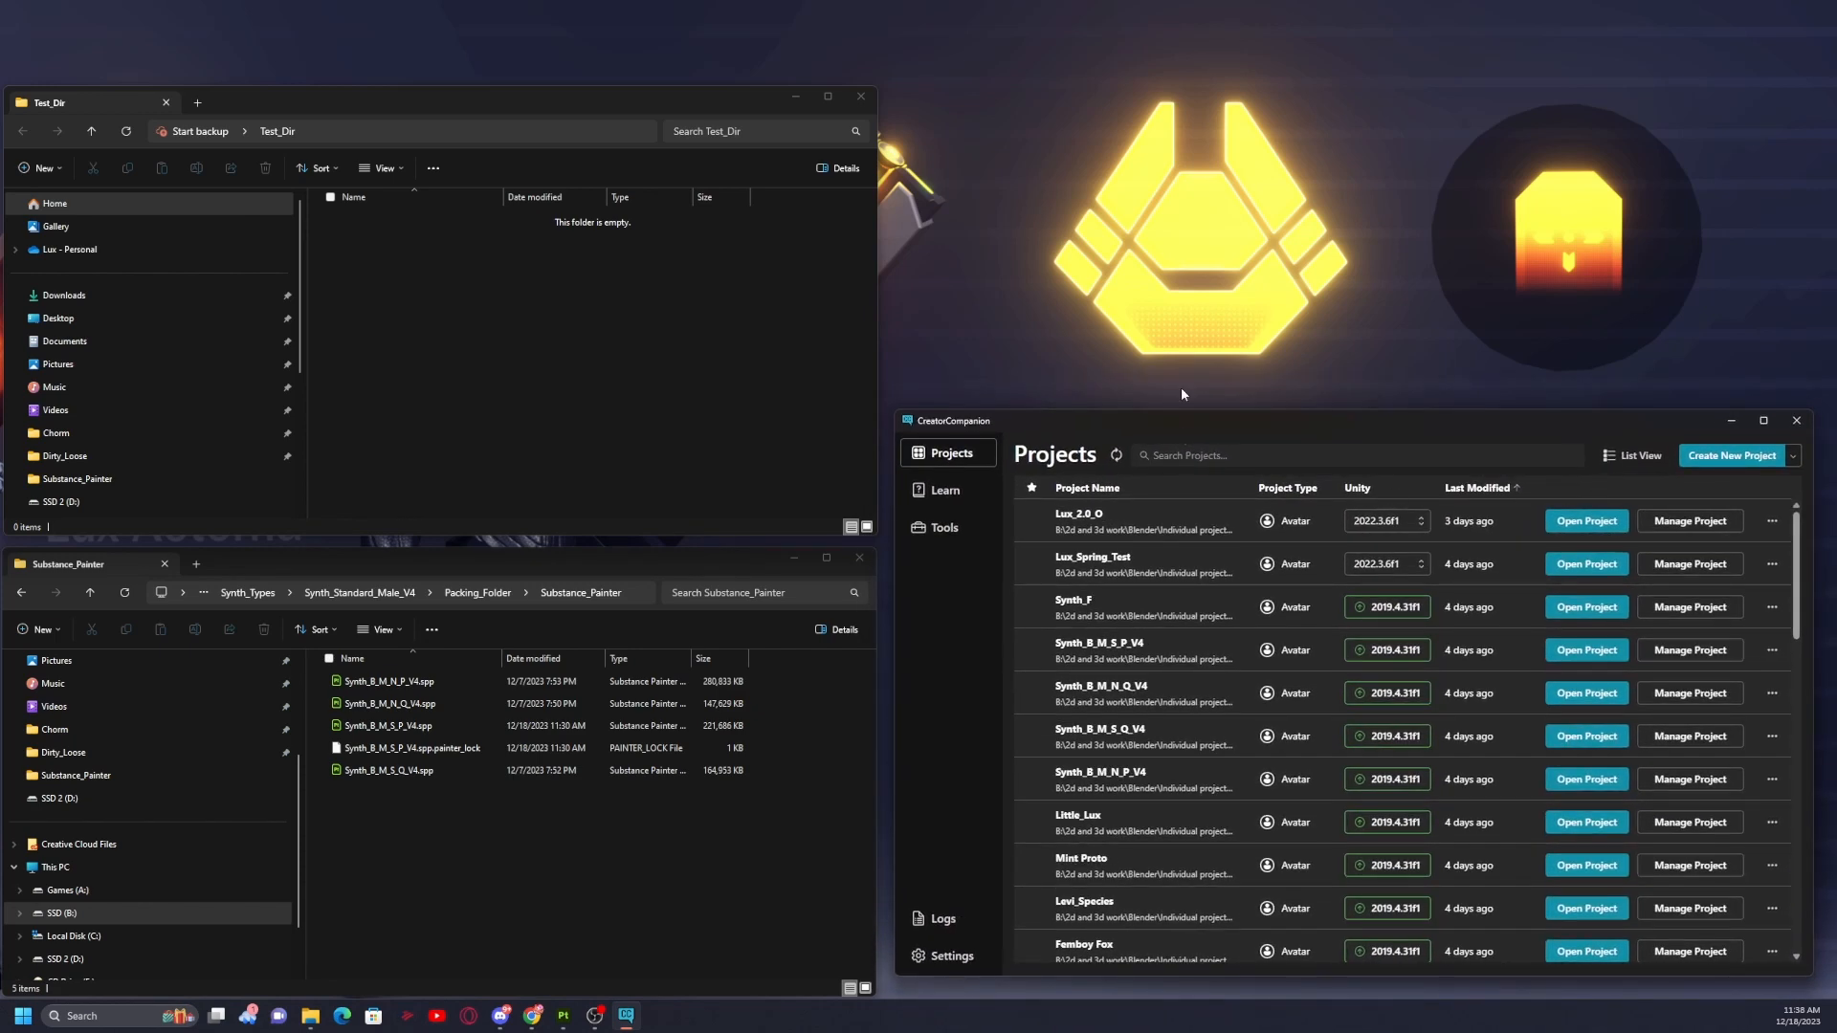
{"action": "left_click", "coordinate": [1731, 455]}
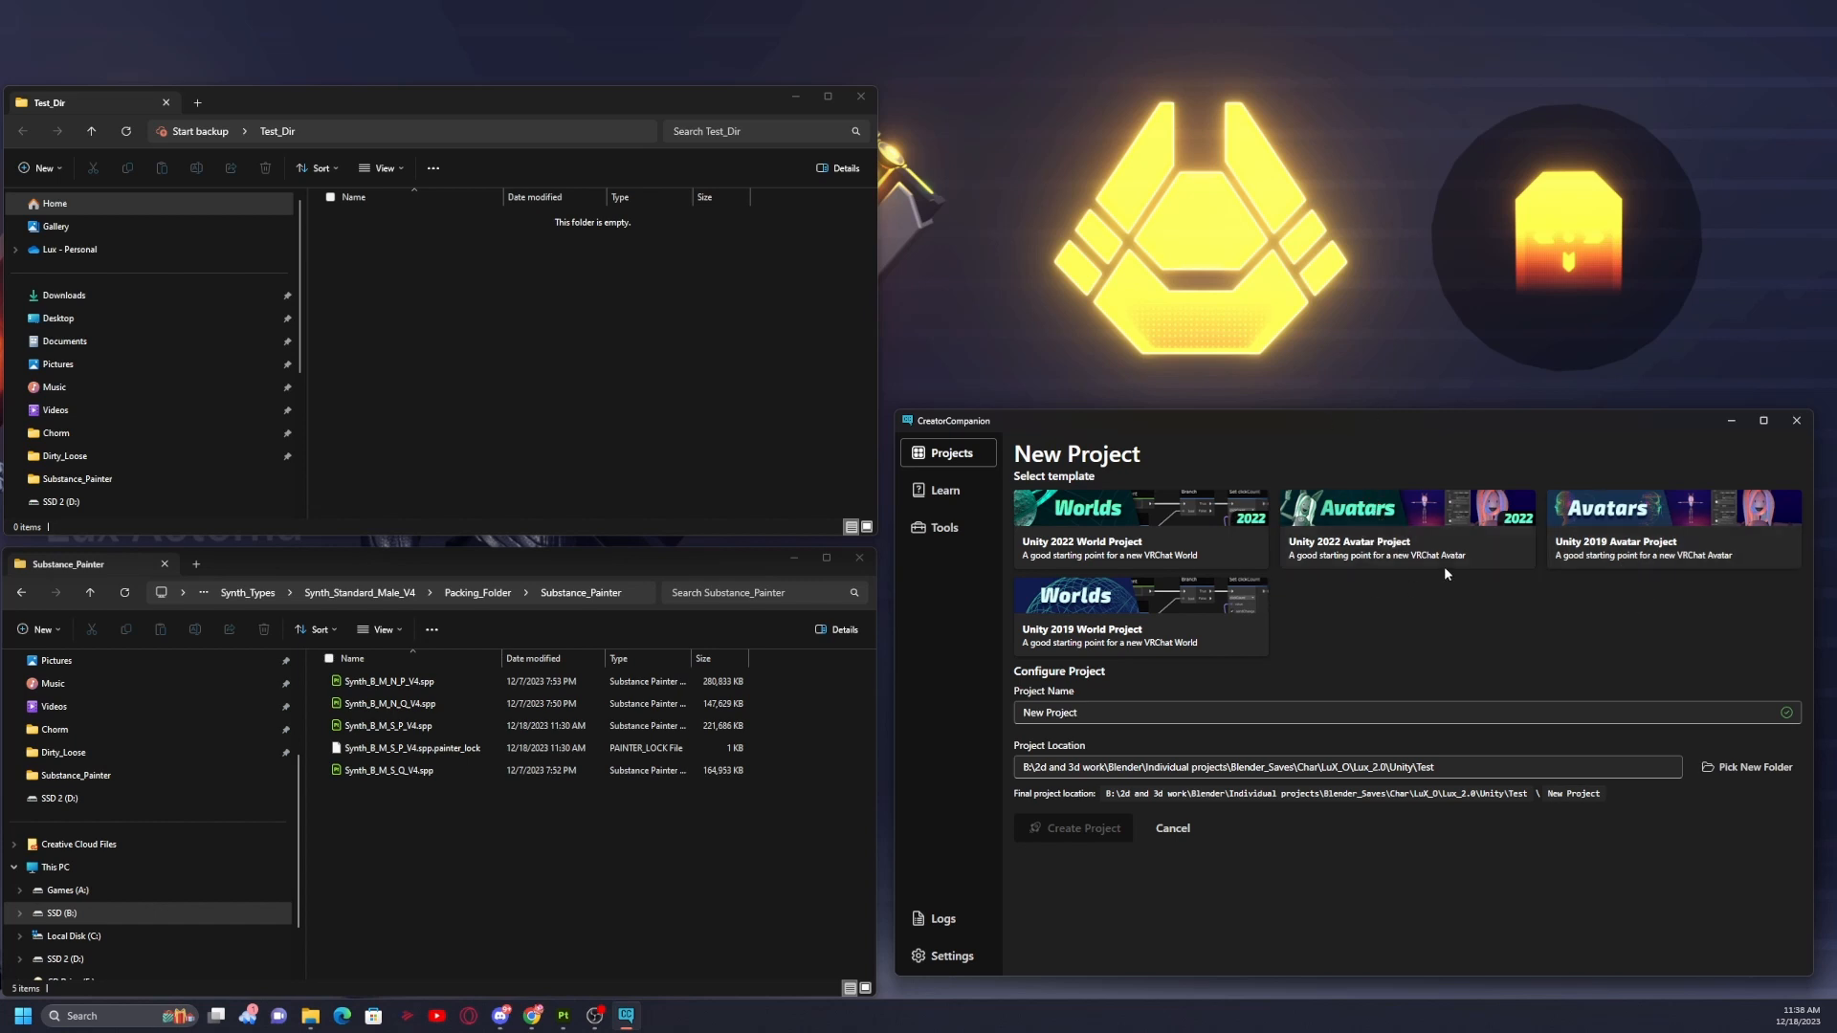
{"action": "left_click", "coordinate": [1386, 543]}
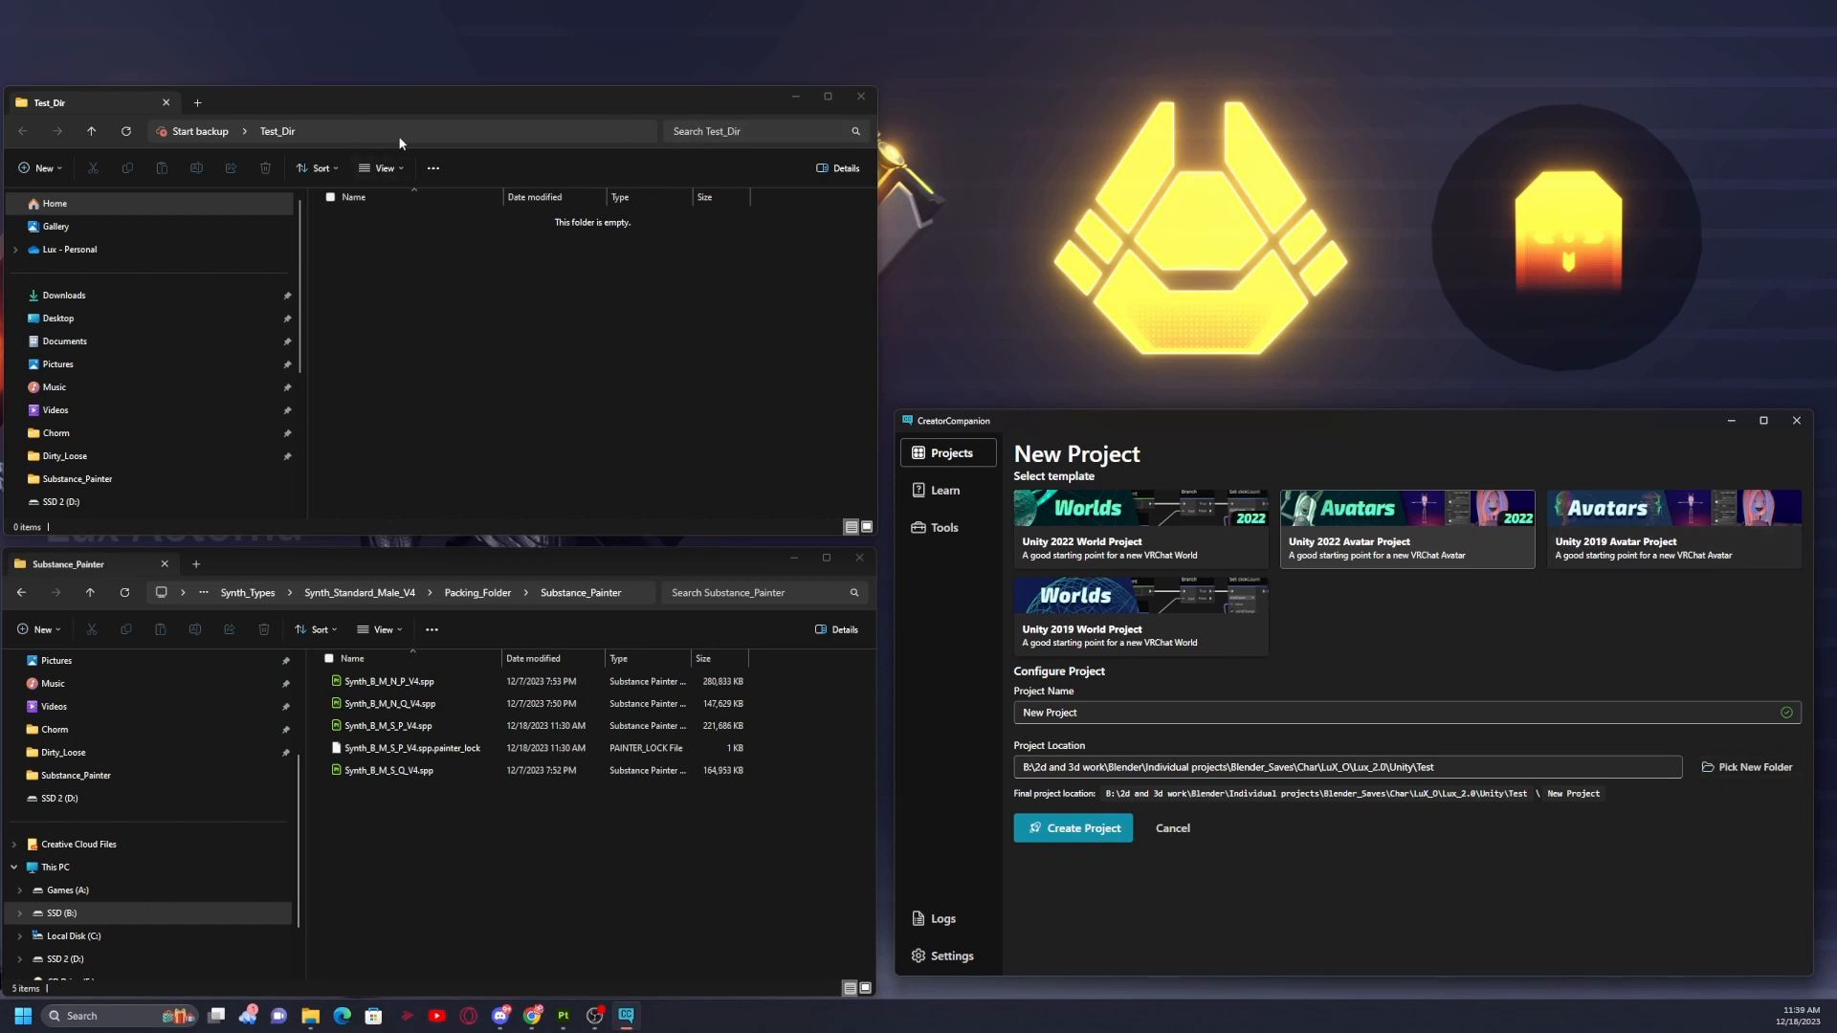
Copy the path of the Test_Dir desktop folder from its File Explorer window.
{"action": "left_click", "coordinate": [513, 105]}
{"action": "left_click_drag", "start_coordinate": [513, 106], "coordinate": [484, 530]}
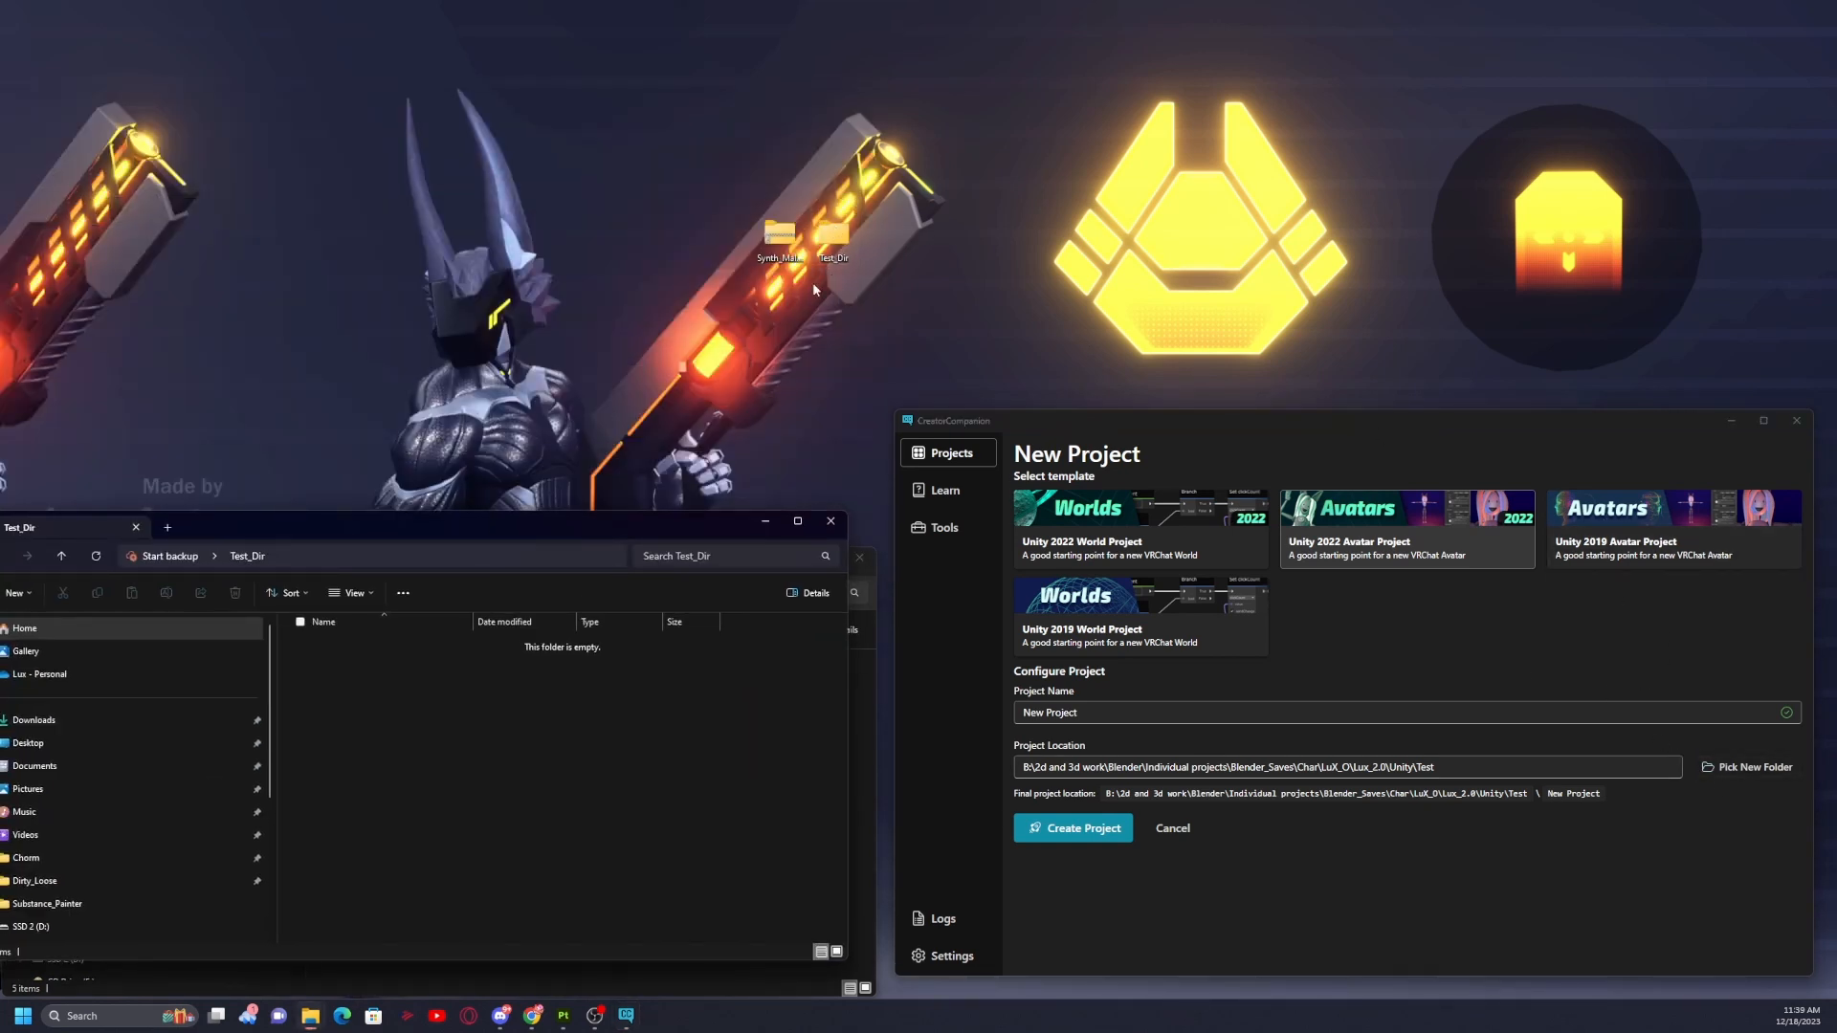
{"action": "left_click_drag", "start_coordinate": [606, 520], "coordinate": [693, 312]}
{"action": "left_click", "coordinate": [466, 348]}
{"action": "key", "text": "ctrl+c"}
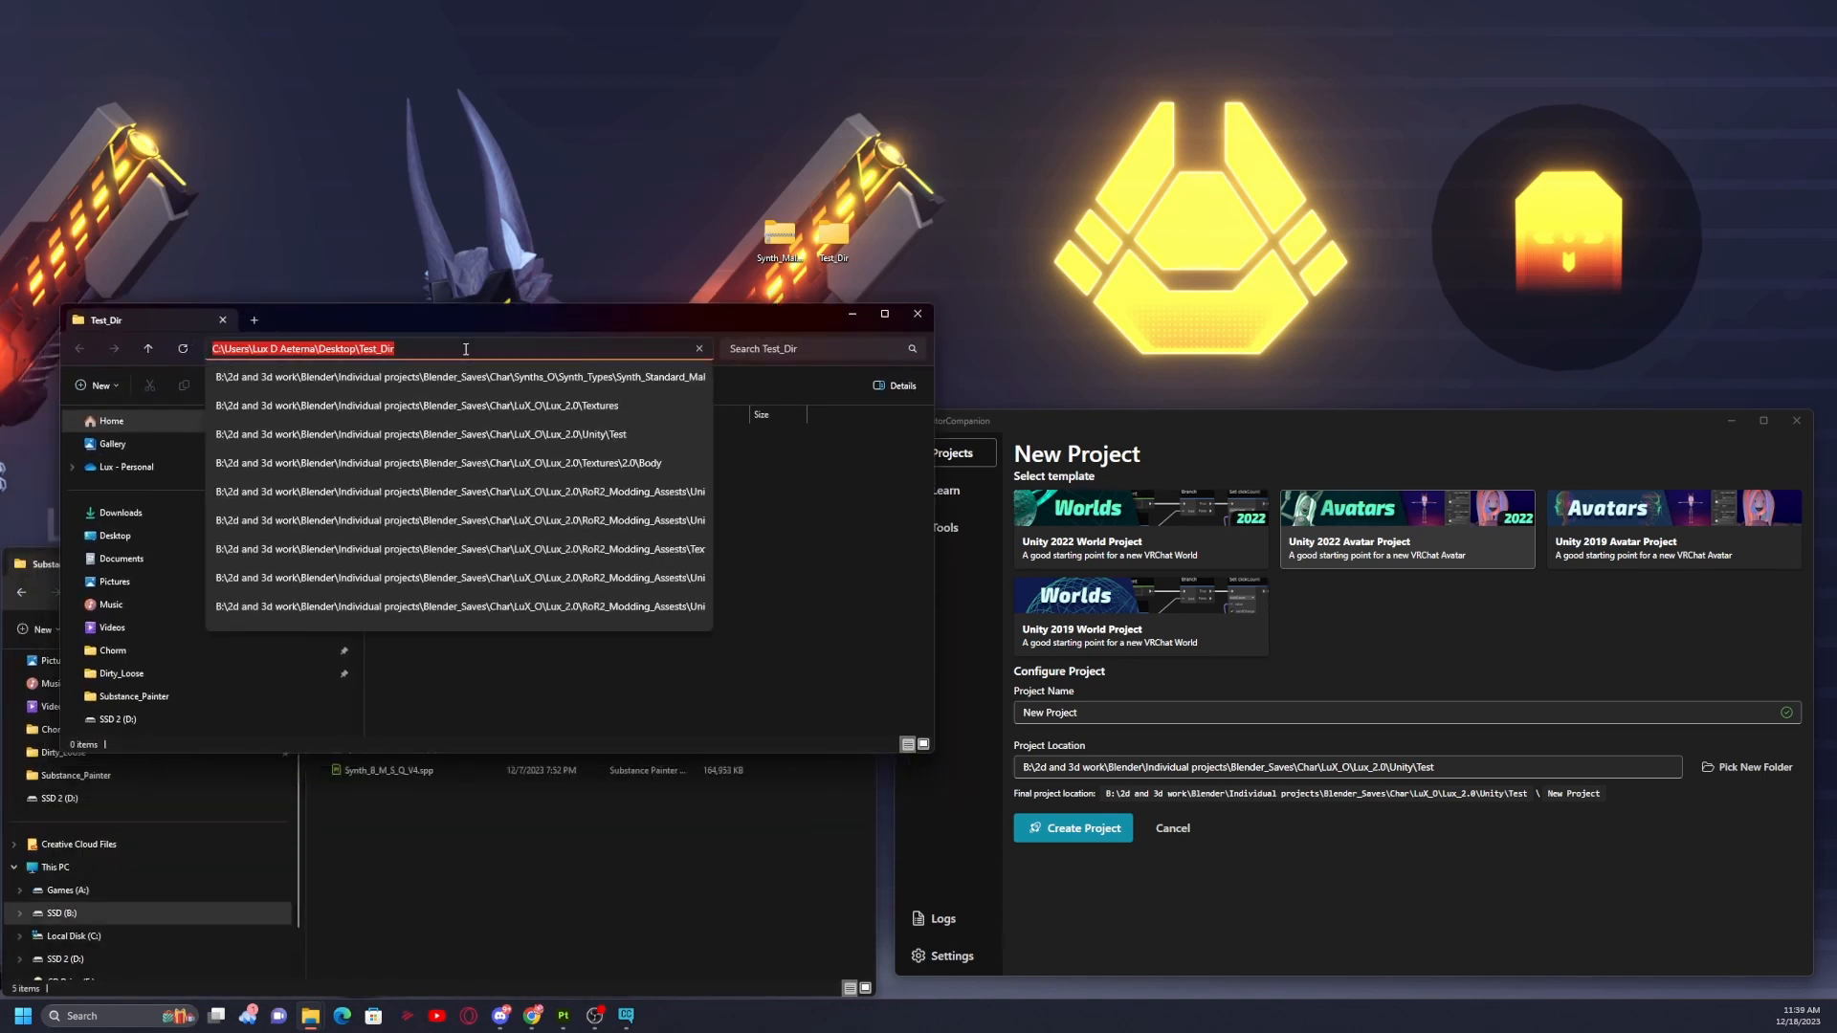
{"action": "left_click_drag", "start_coordinate": [468, 316], "coordinate": [390, 71]}
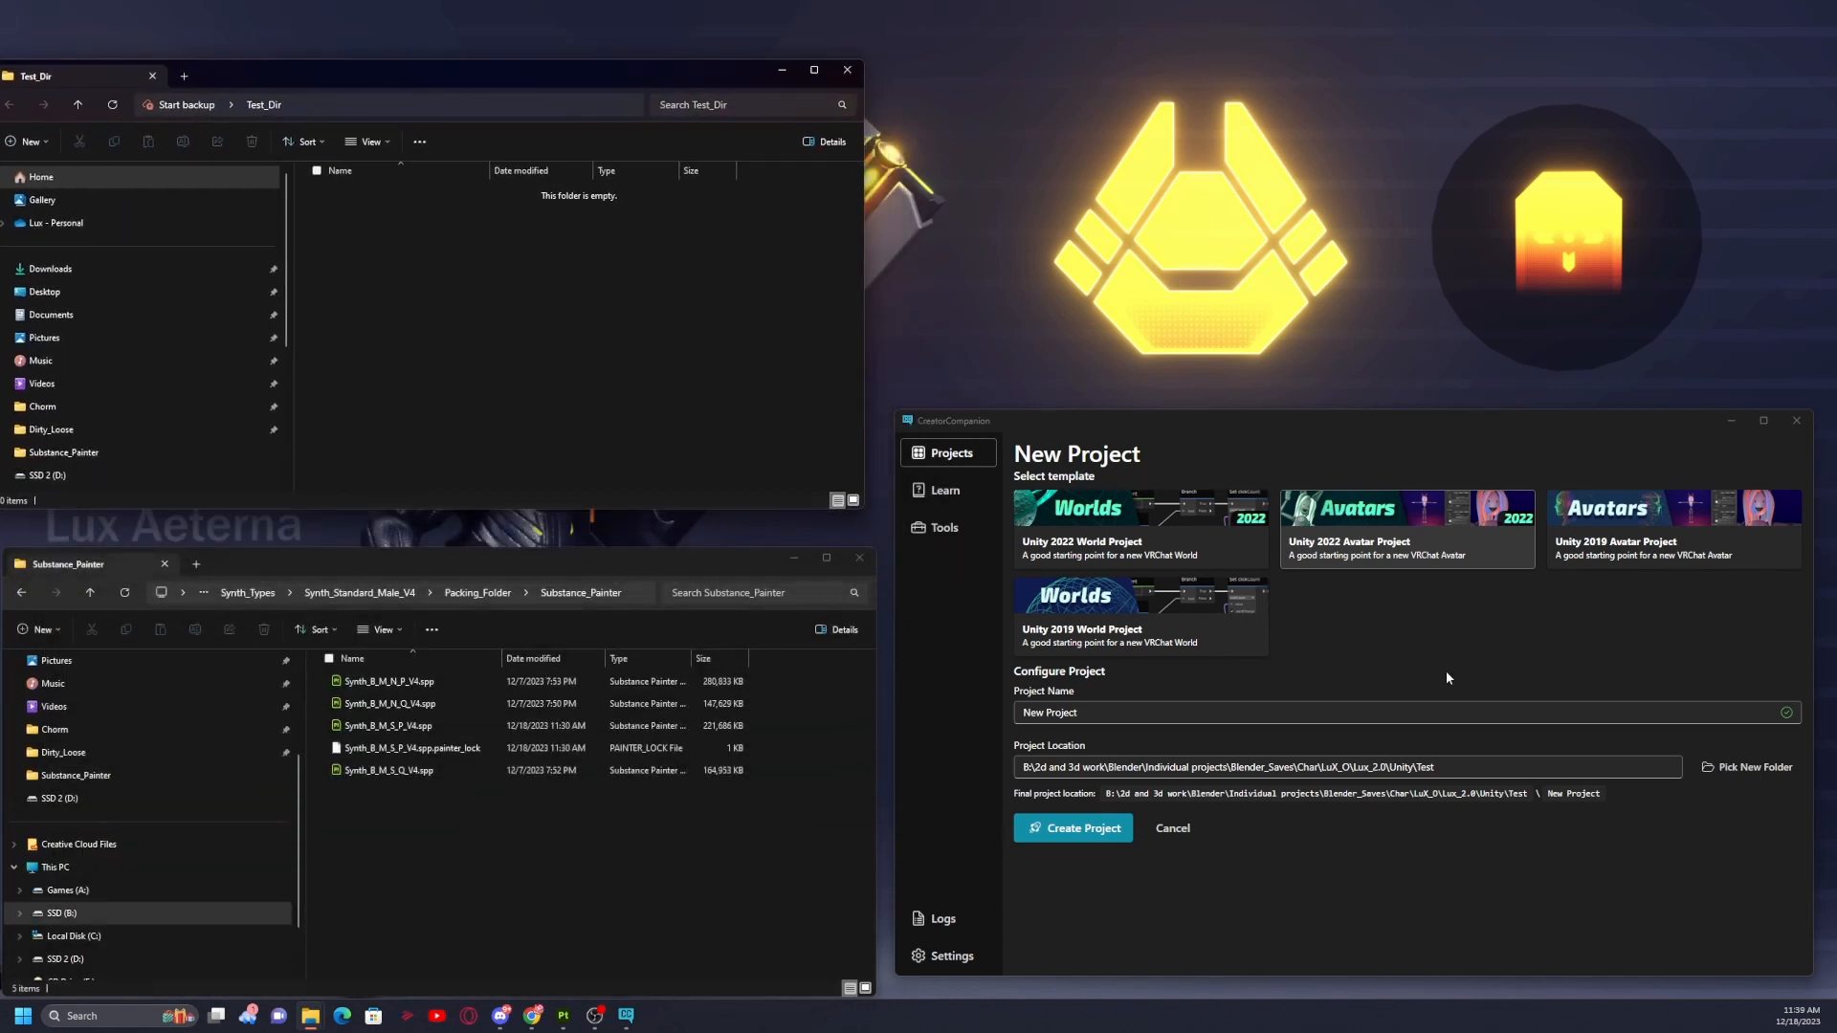
Set the new project's location to the Test_Dir folder using the copied path.
{"action": "left_click", "coordinate": [1770, 771]}
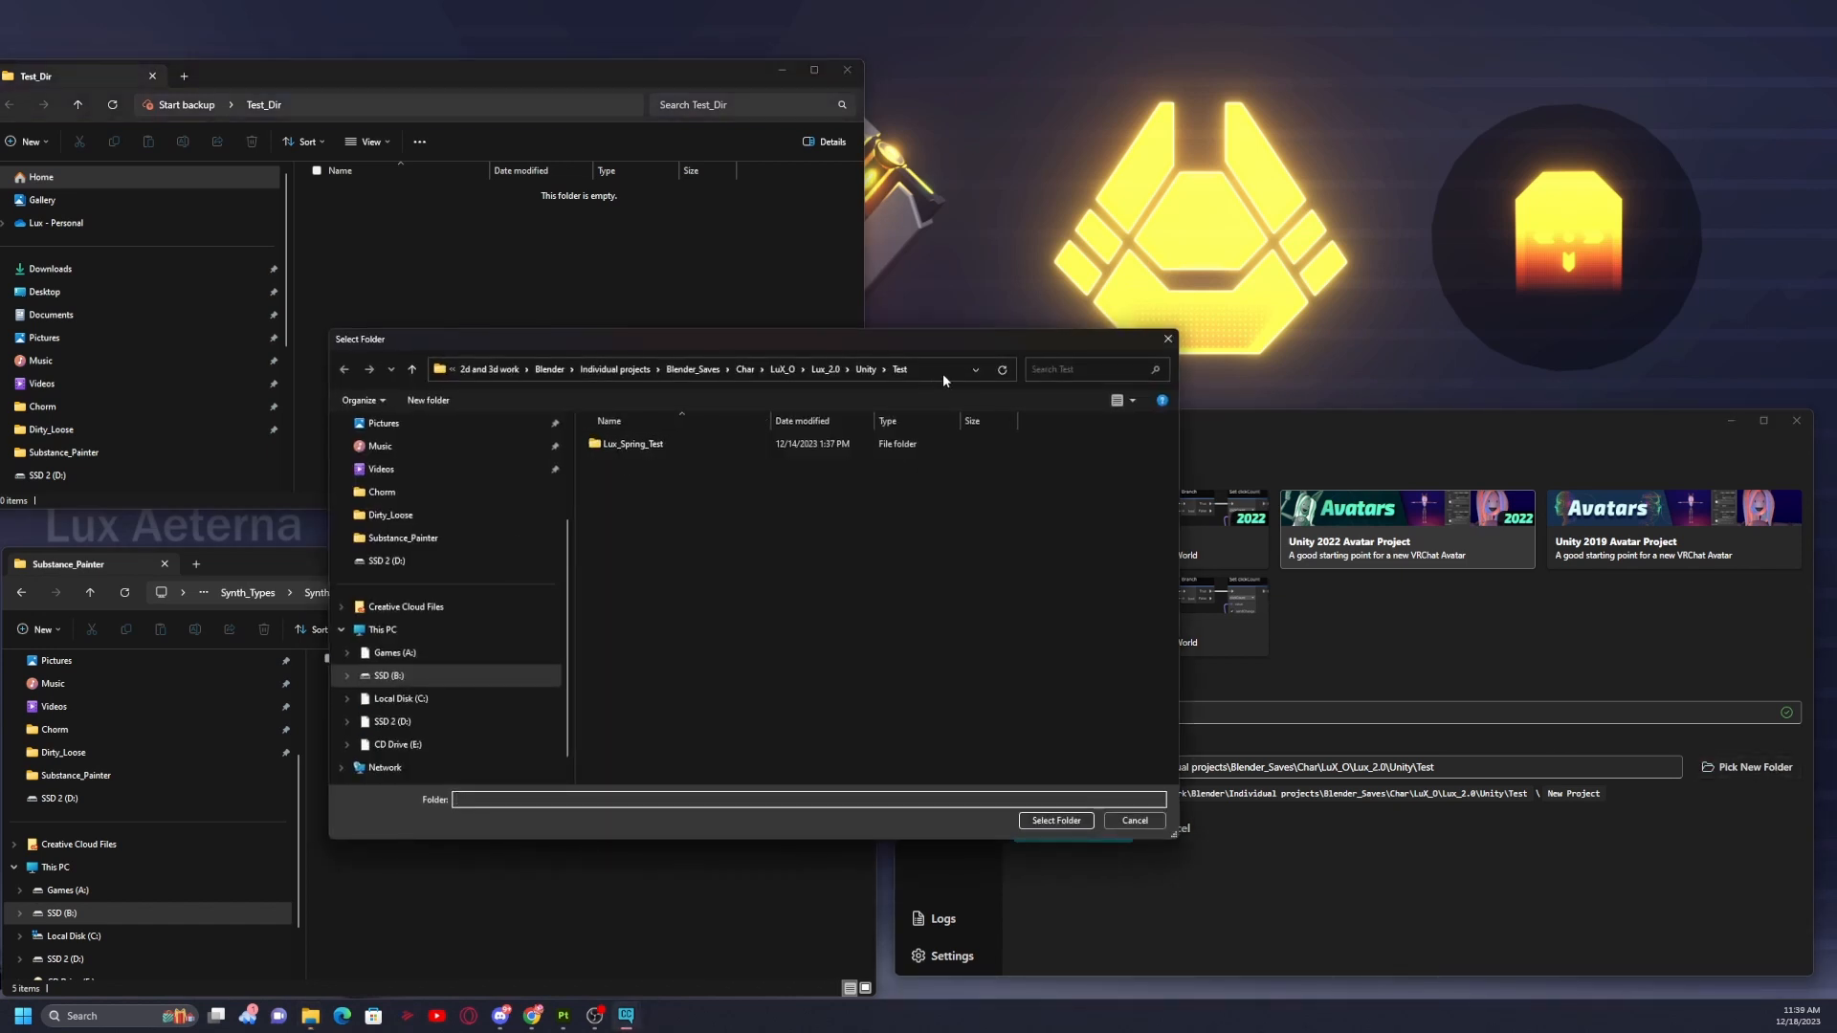
{"action": "left_click", "coordinate": [943, 373]}
{"action": "key", "text": "ctrl+a"}
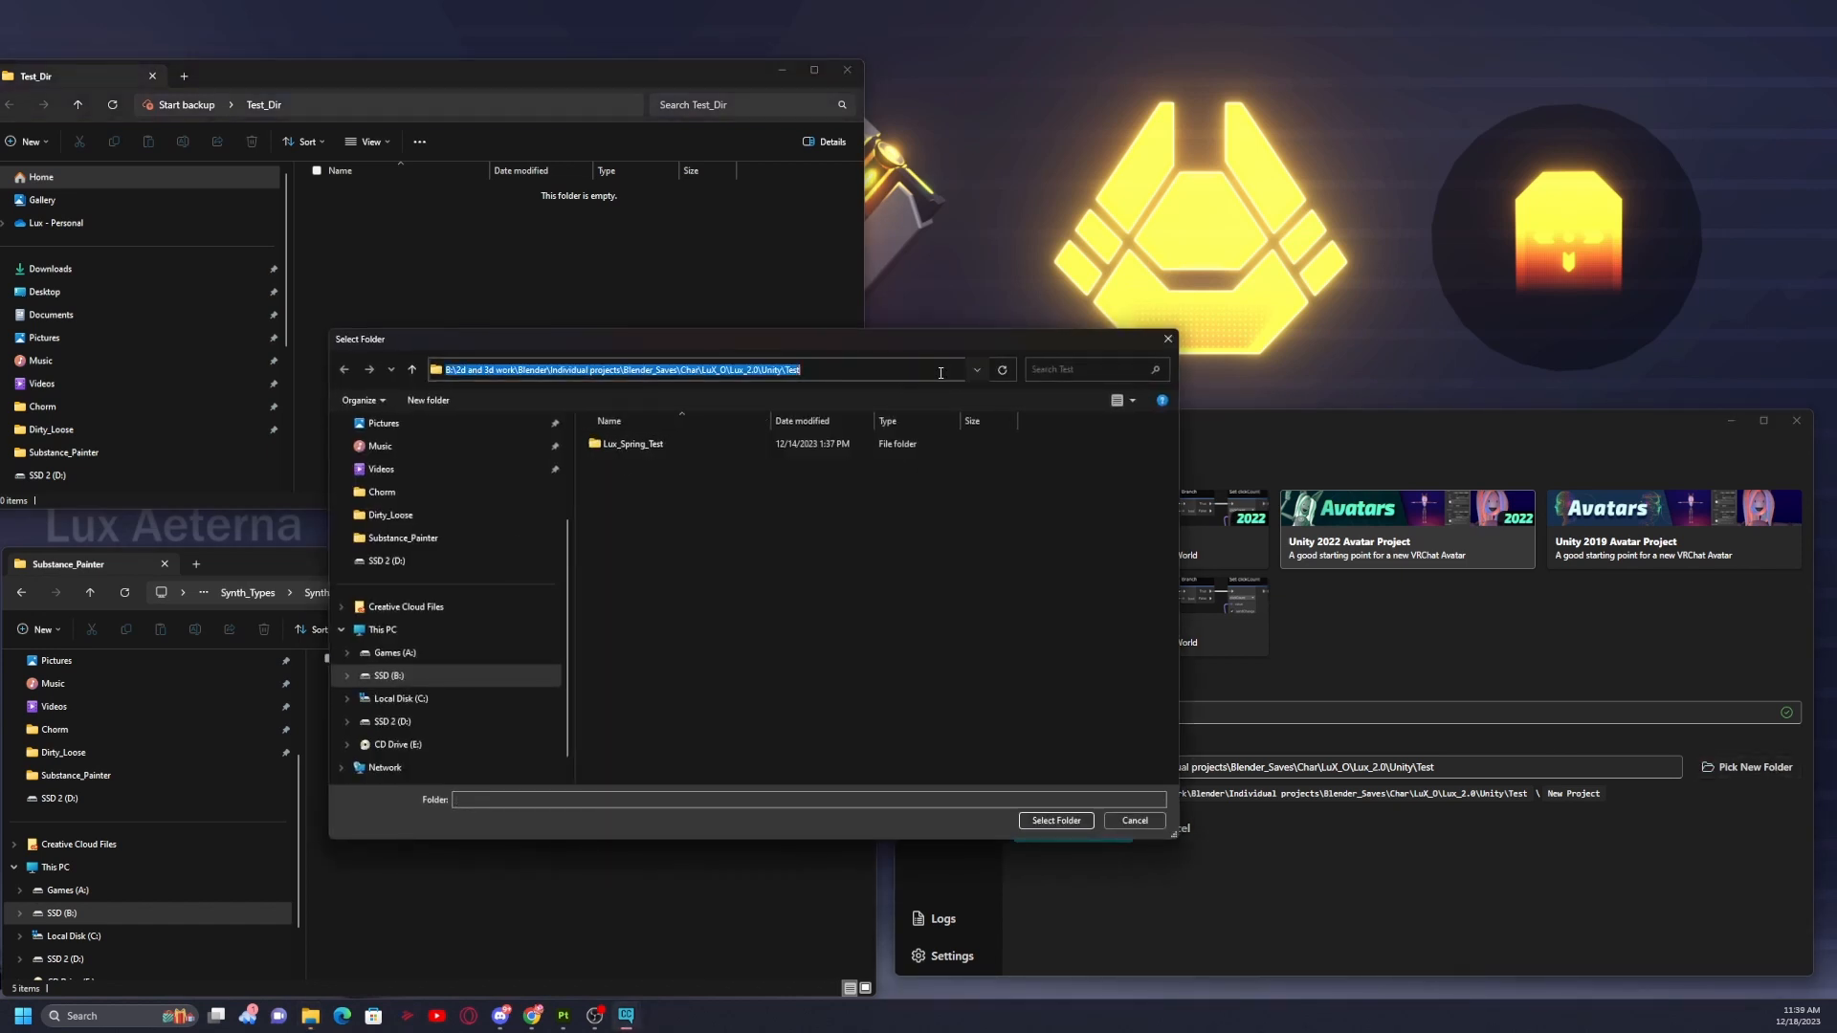
{"action": "key", "text": "ctrl+v"}
{"action": "key", "text": "Return"}
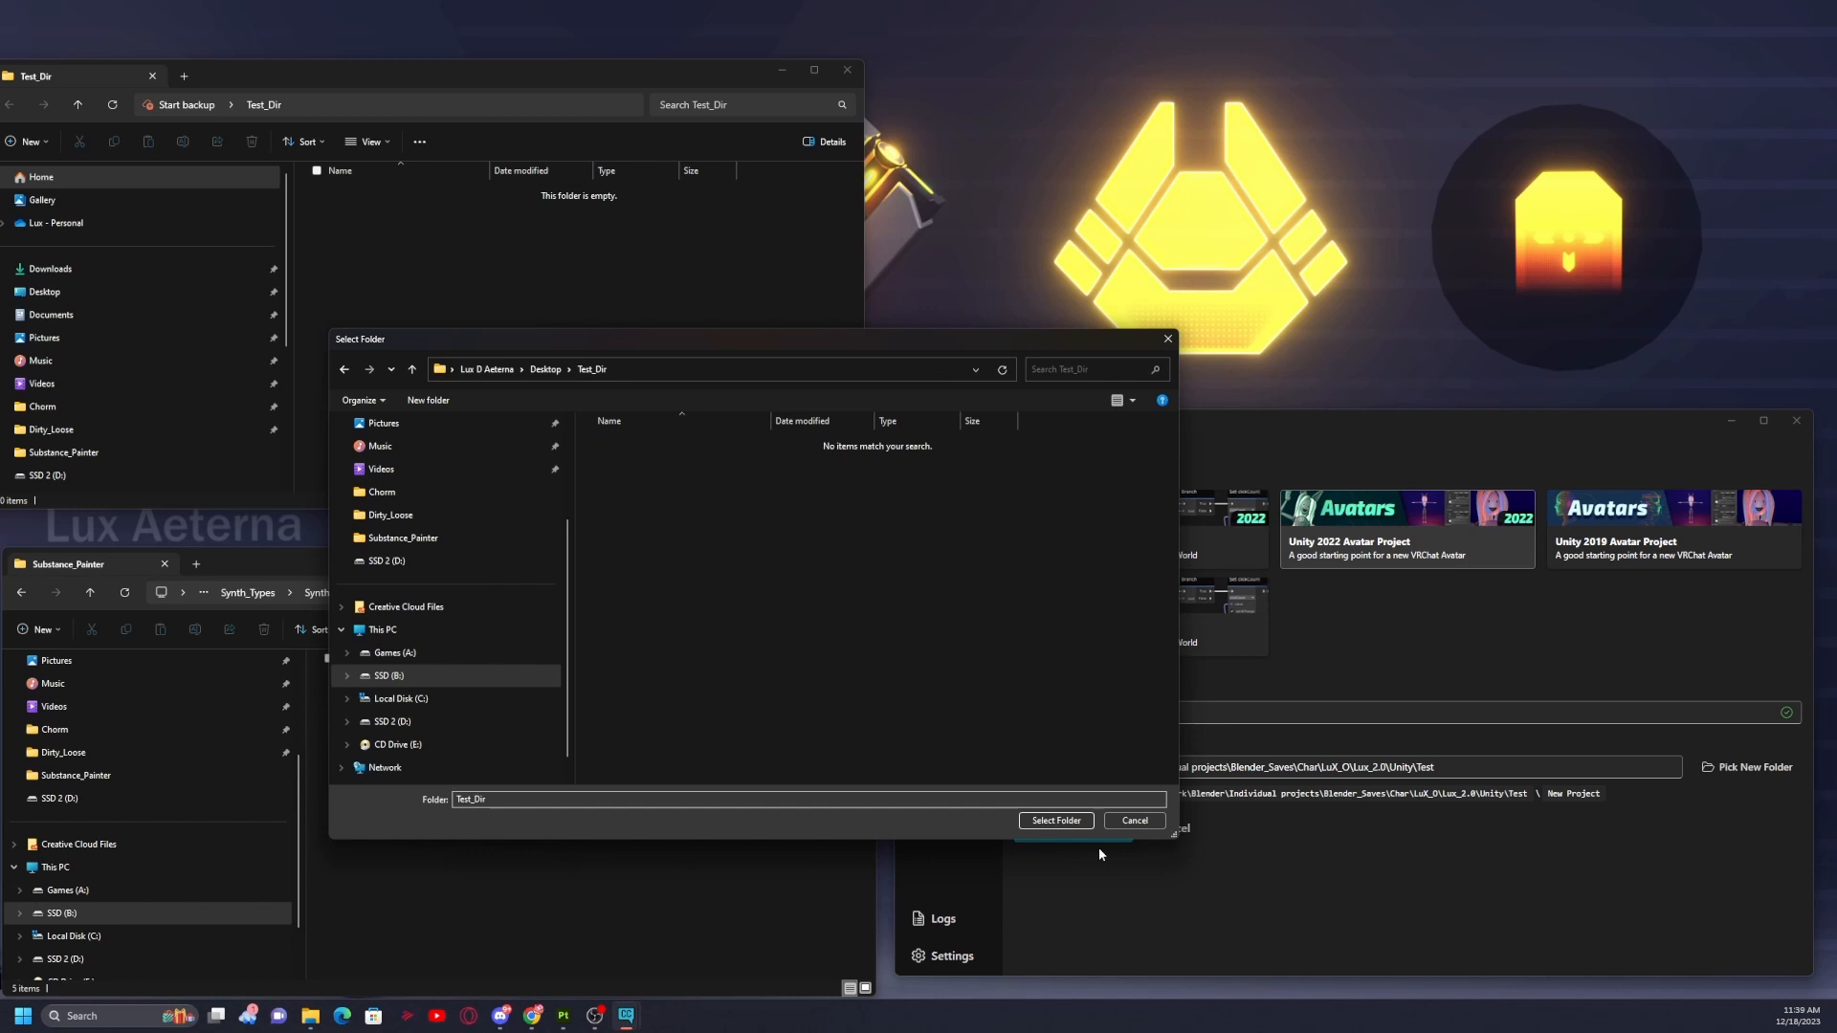
{"action": "left_click", "coordinate": [1056, 820]}
Name the project Synth_Test_2022 and create it.
{"action": "left_click_drag", "start_coordinate": [1099, 710], "coordinate": [1007, 710]}
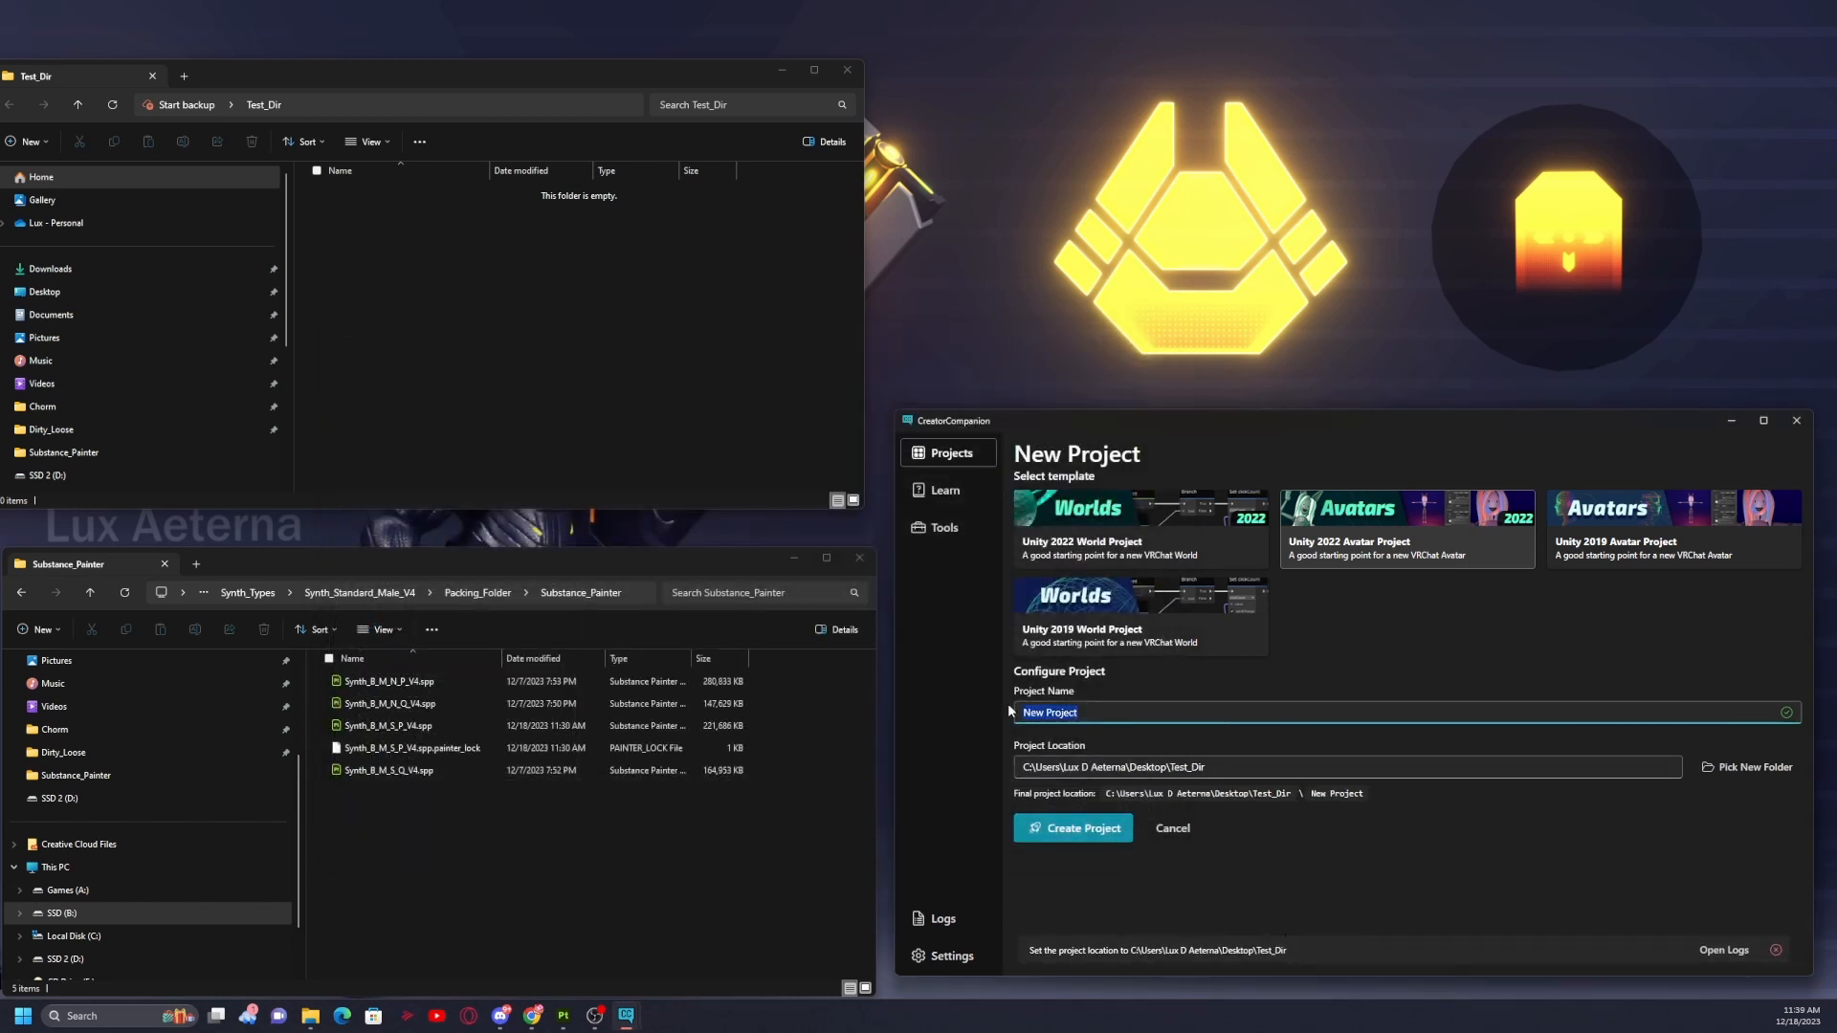
{"action": "type", "text": "Sy"}
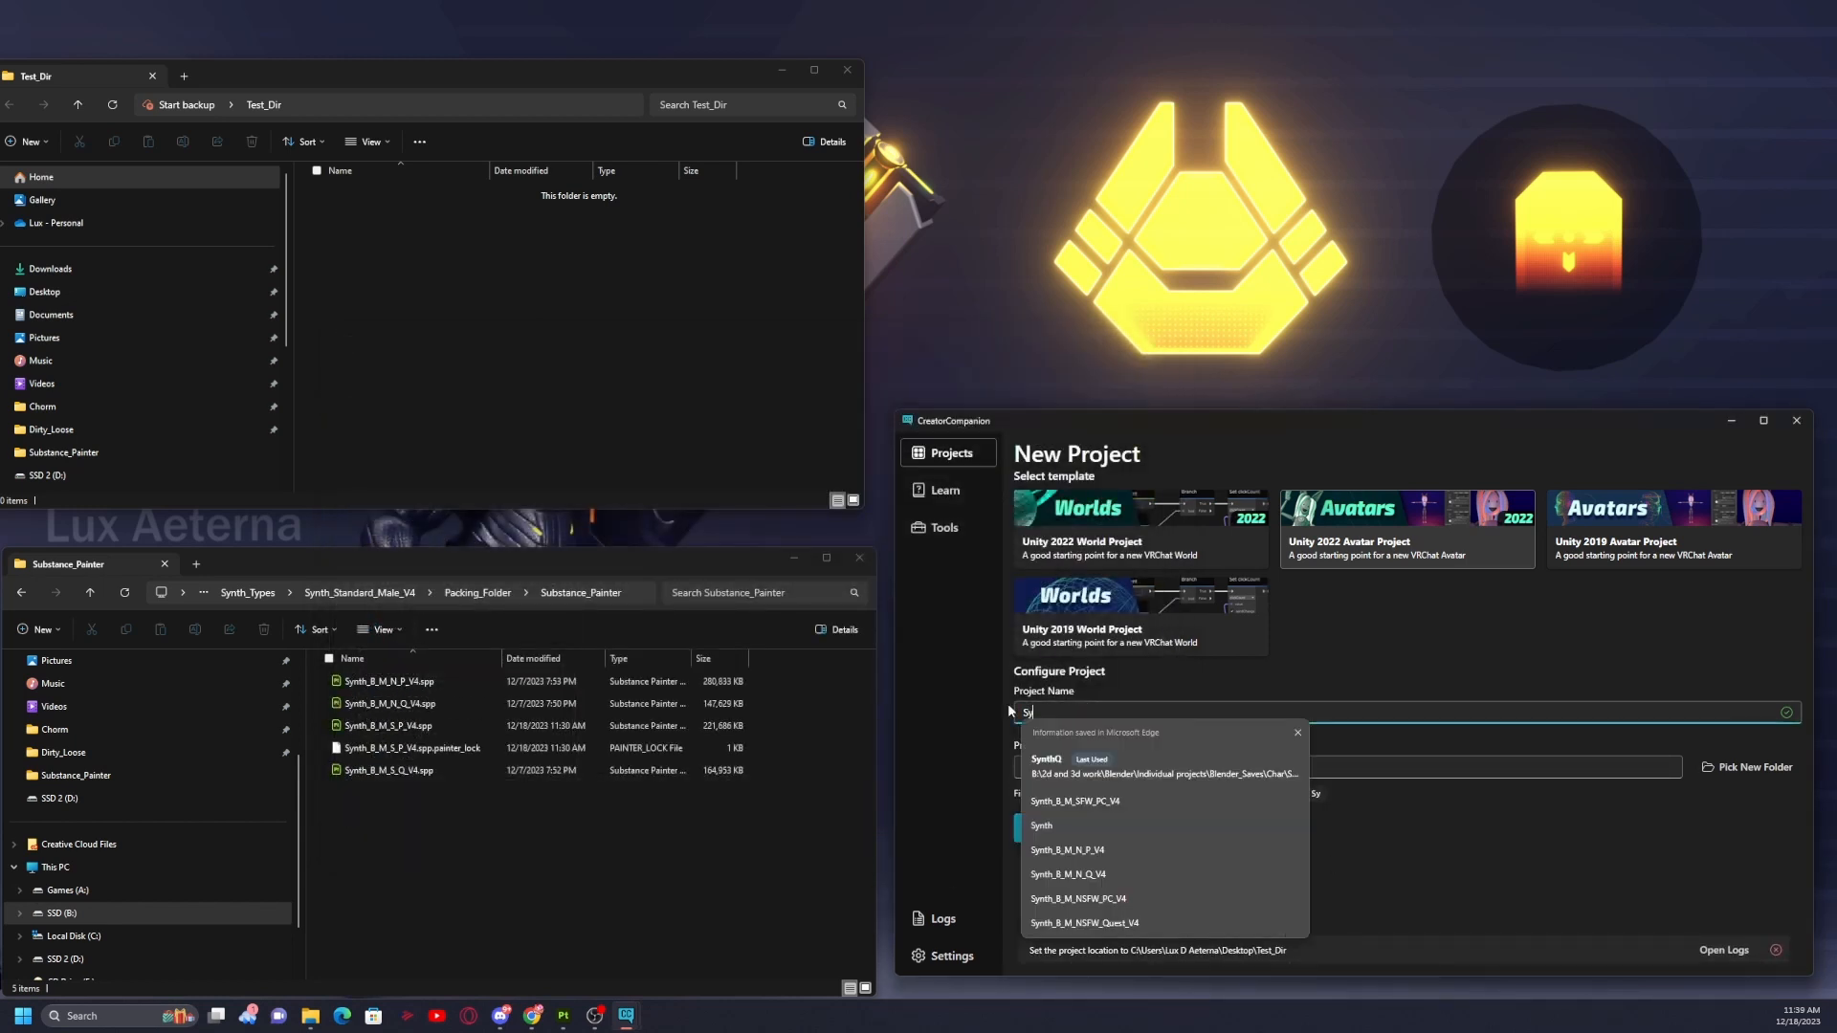
{"action": "type", "text": "nth_Test"}
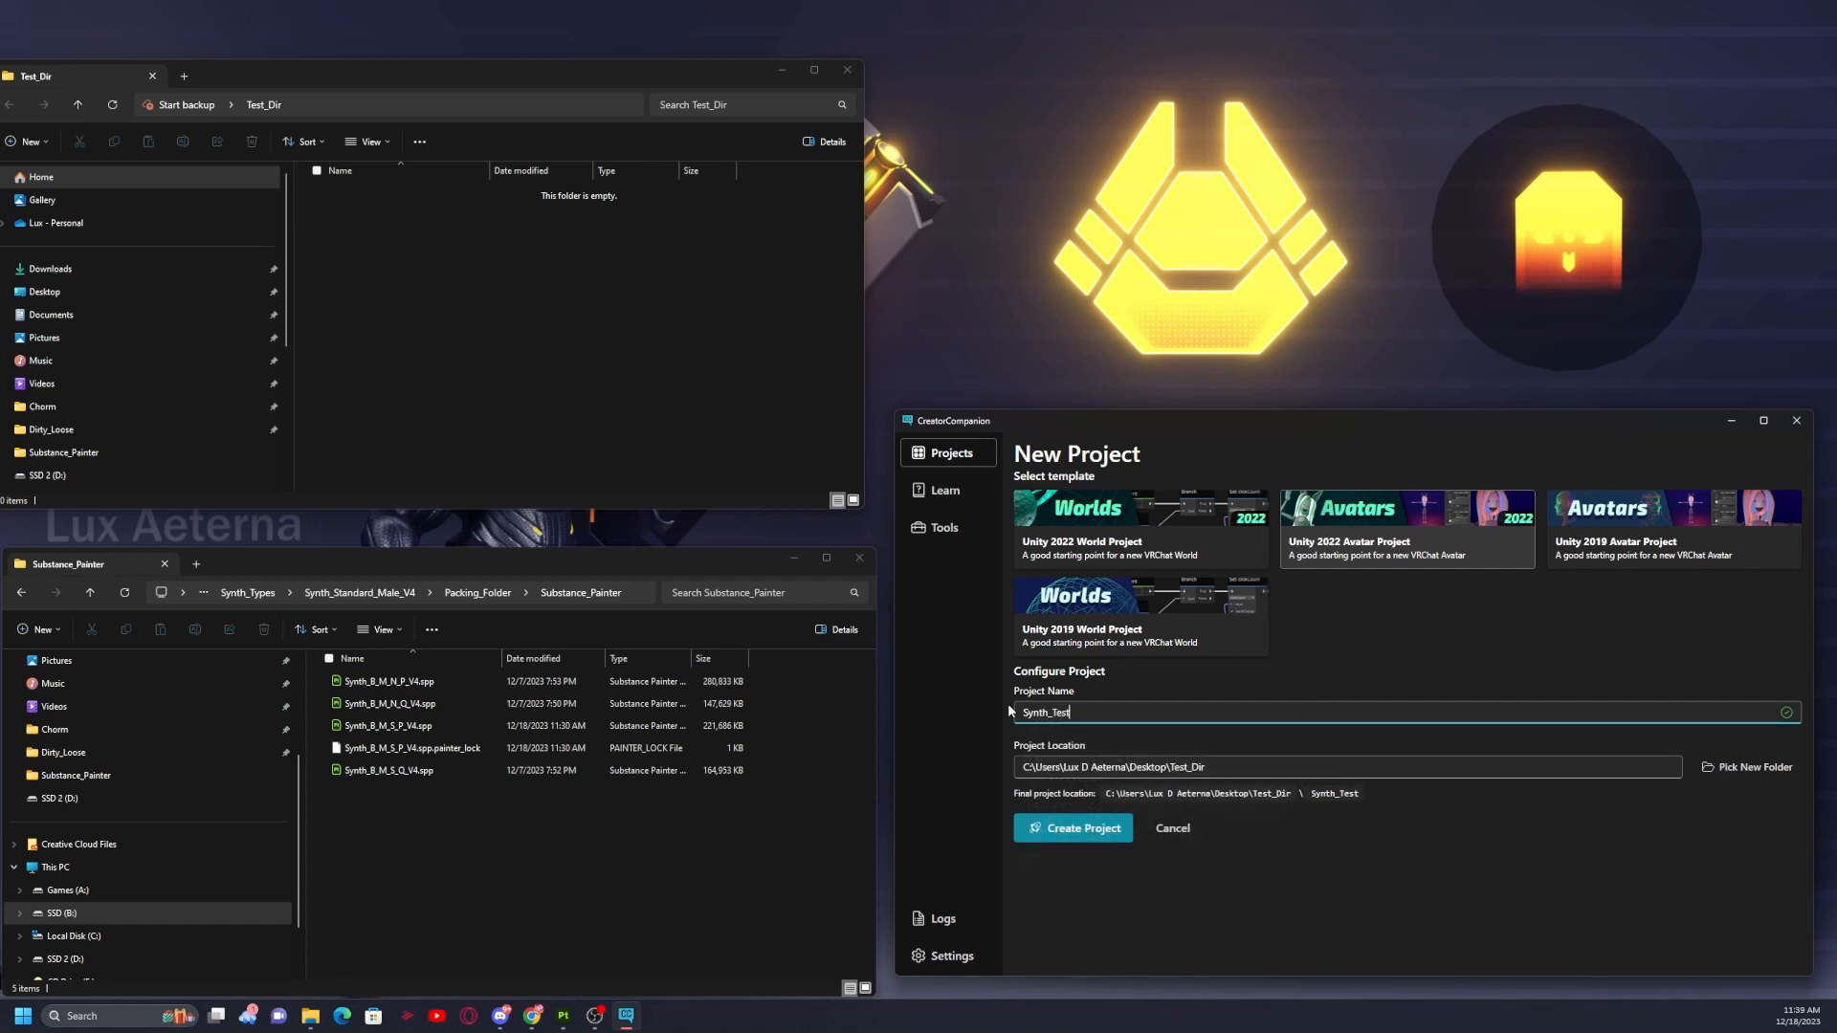
{"action": "type", "text": "_2022"}
{"action": "left_click", "coordinate": [1109, 835]}
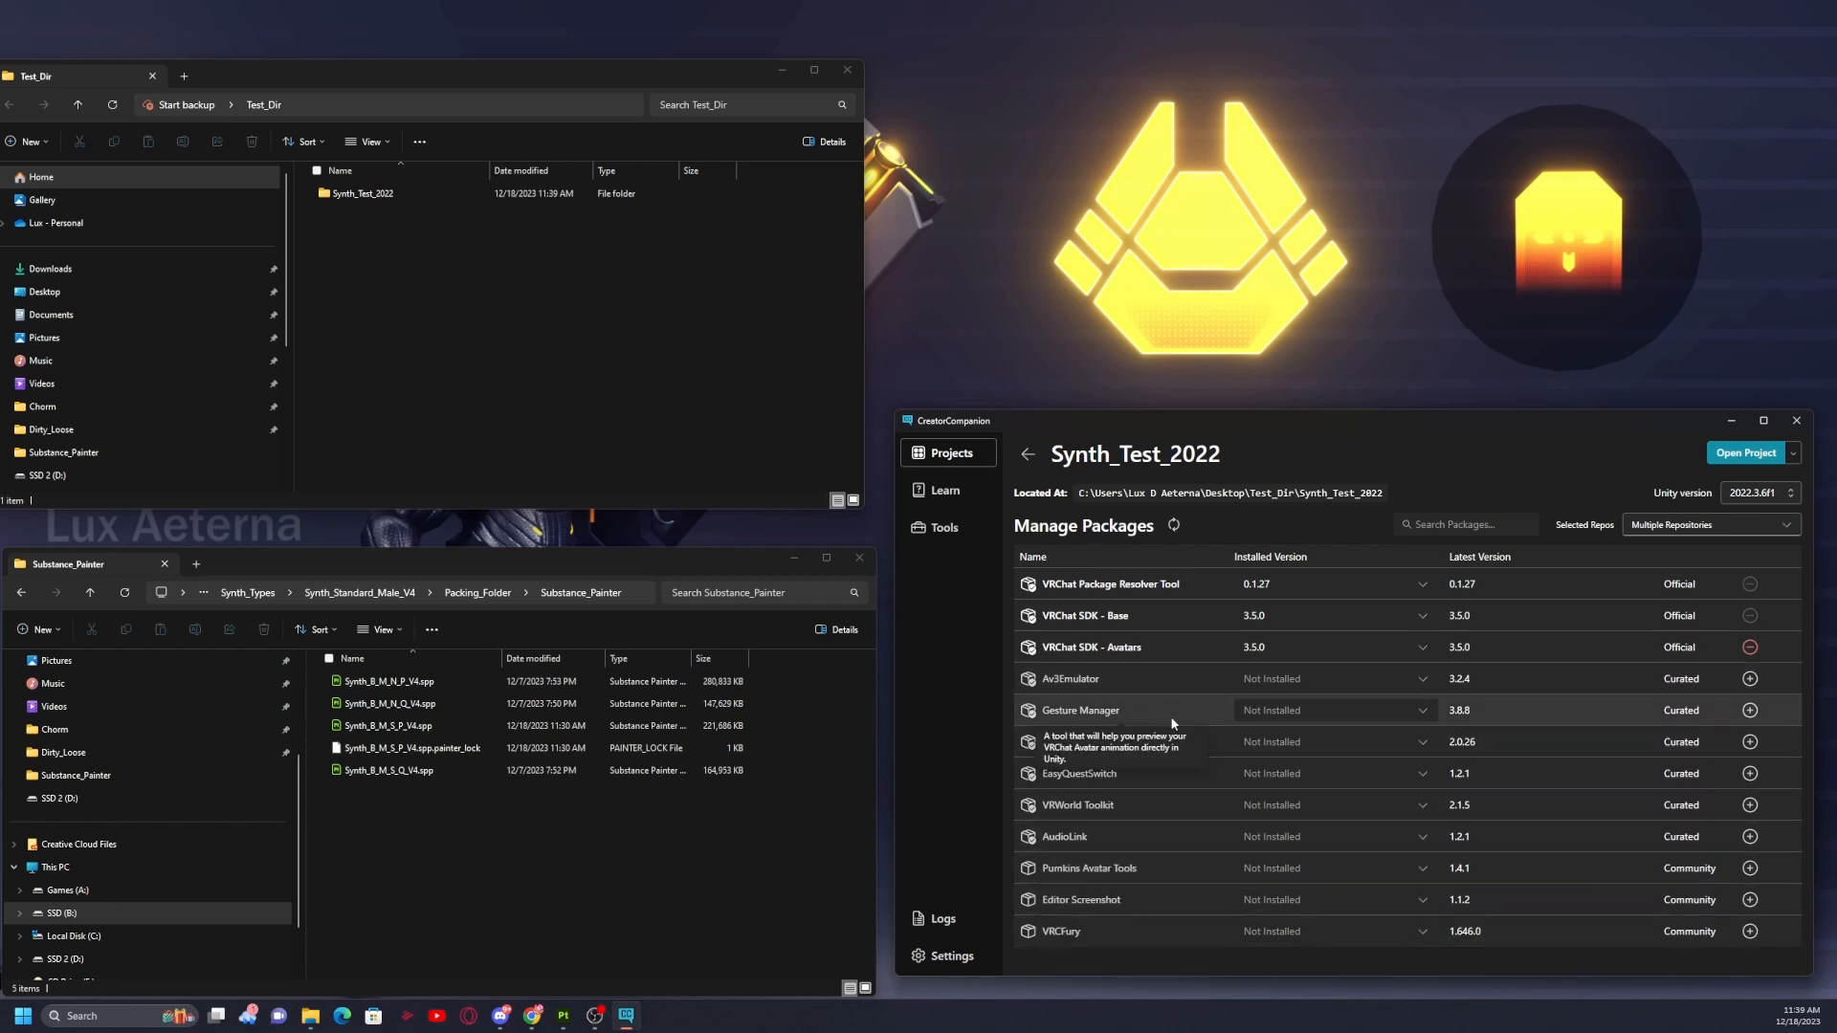
List the available Gesture Manager versions without installing one, and open the Synth_Test_2022 project in Unity.
{"action": "left_click", "coordinate": [1359, 717]}
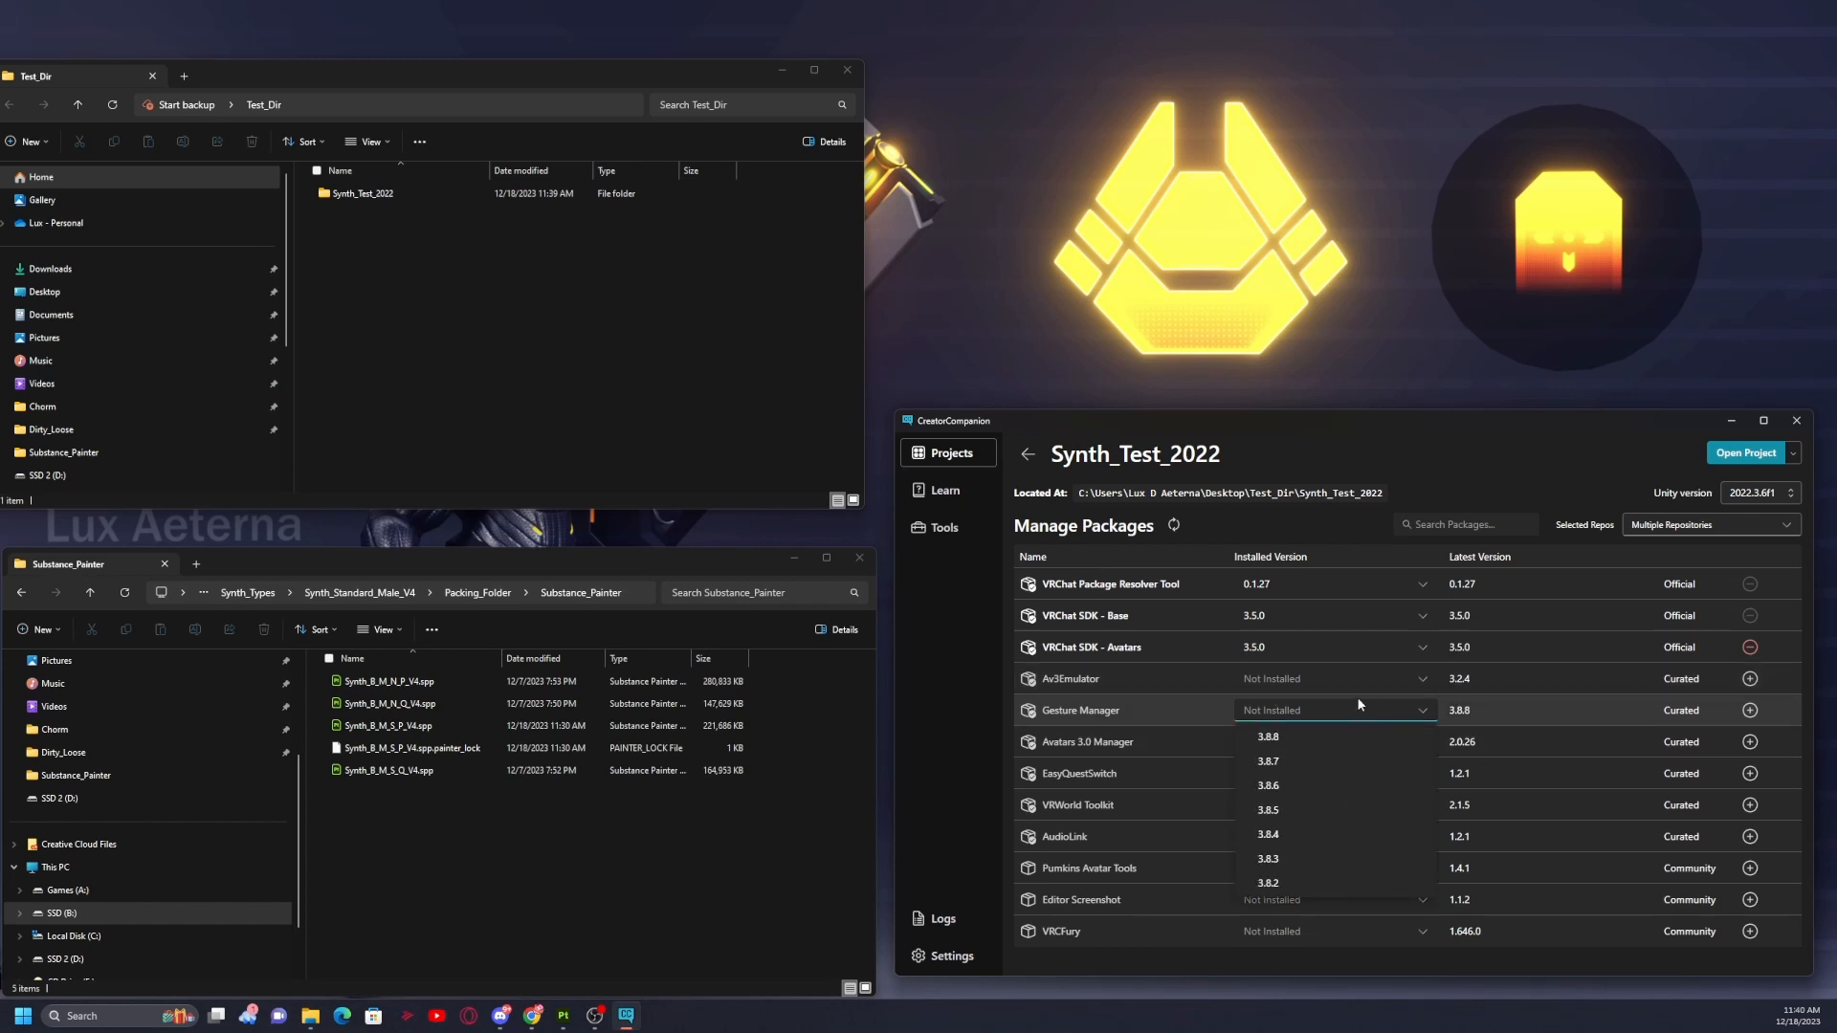
{"action": "left_click", "coordinate": [1315, 489]}
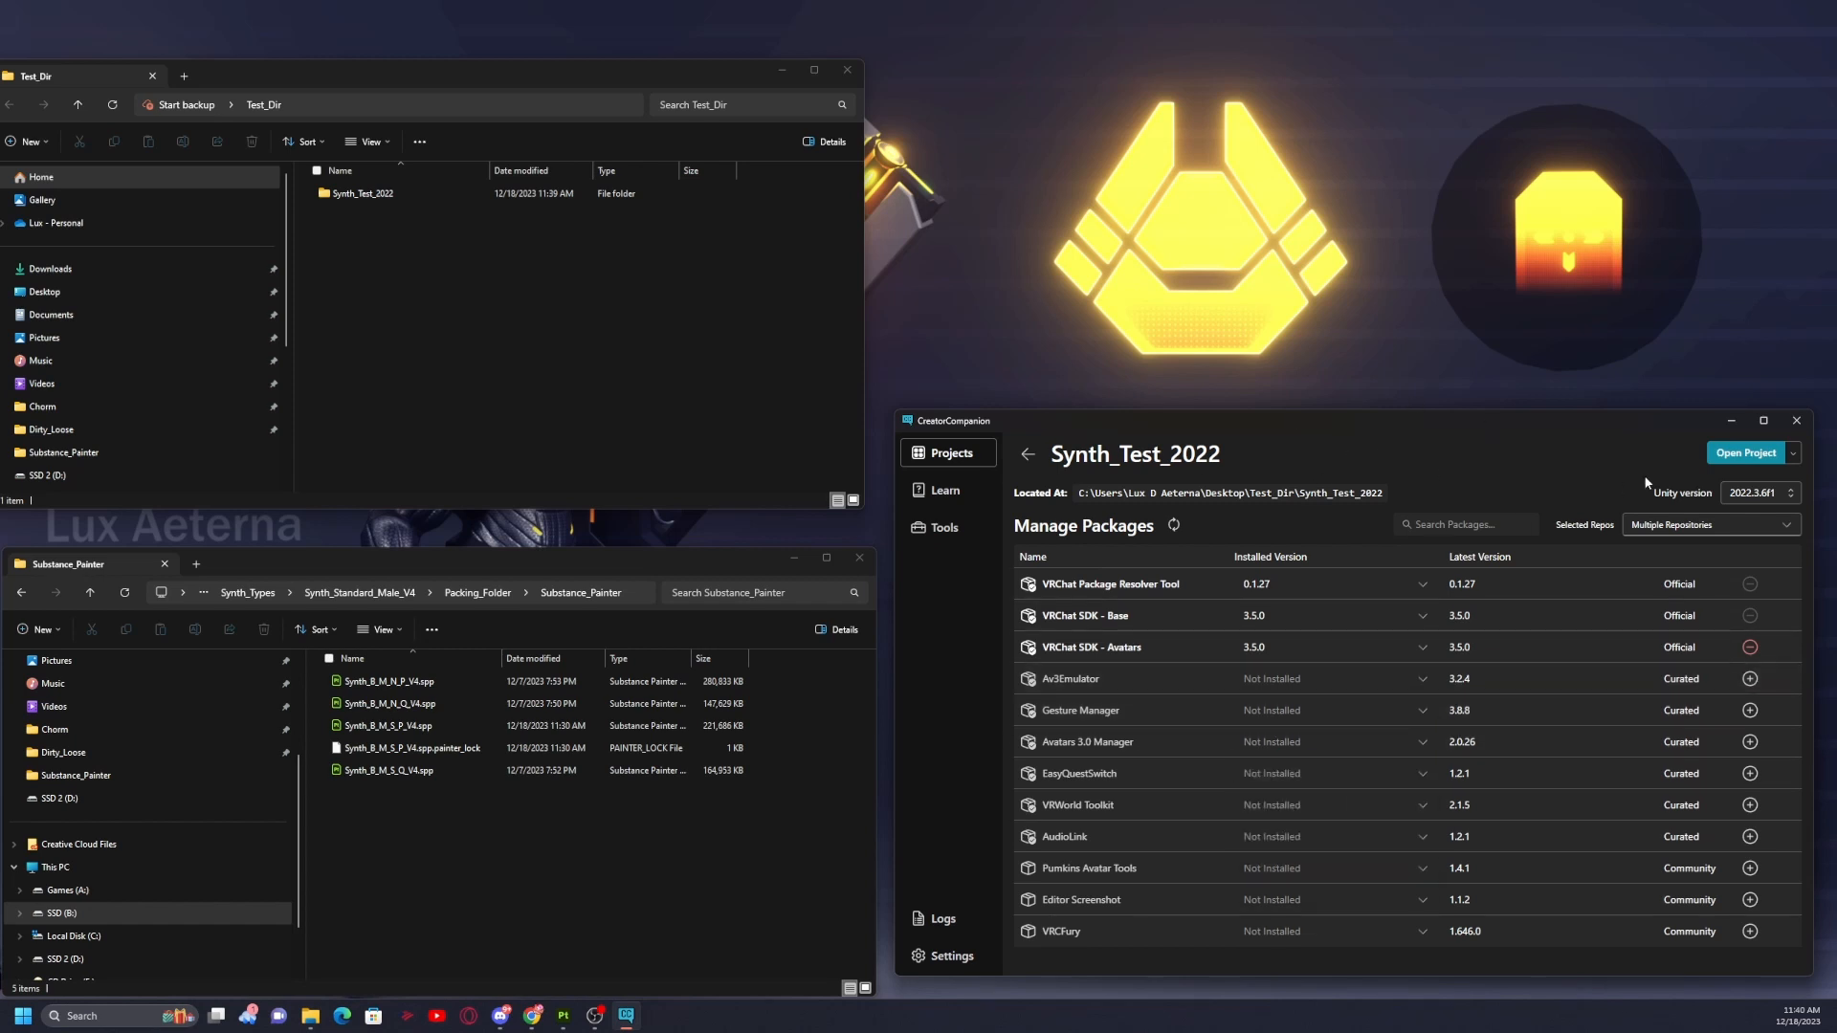
{"action": "left_click", "coordinate": [1758, 457]}
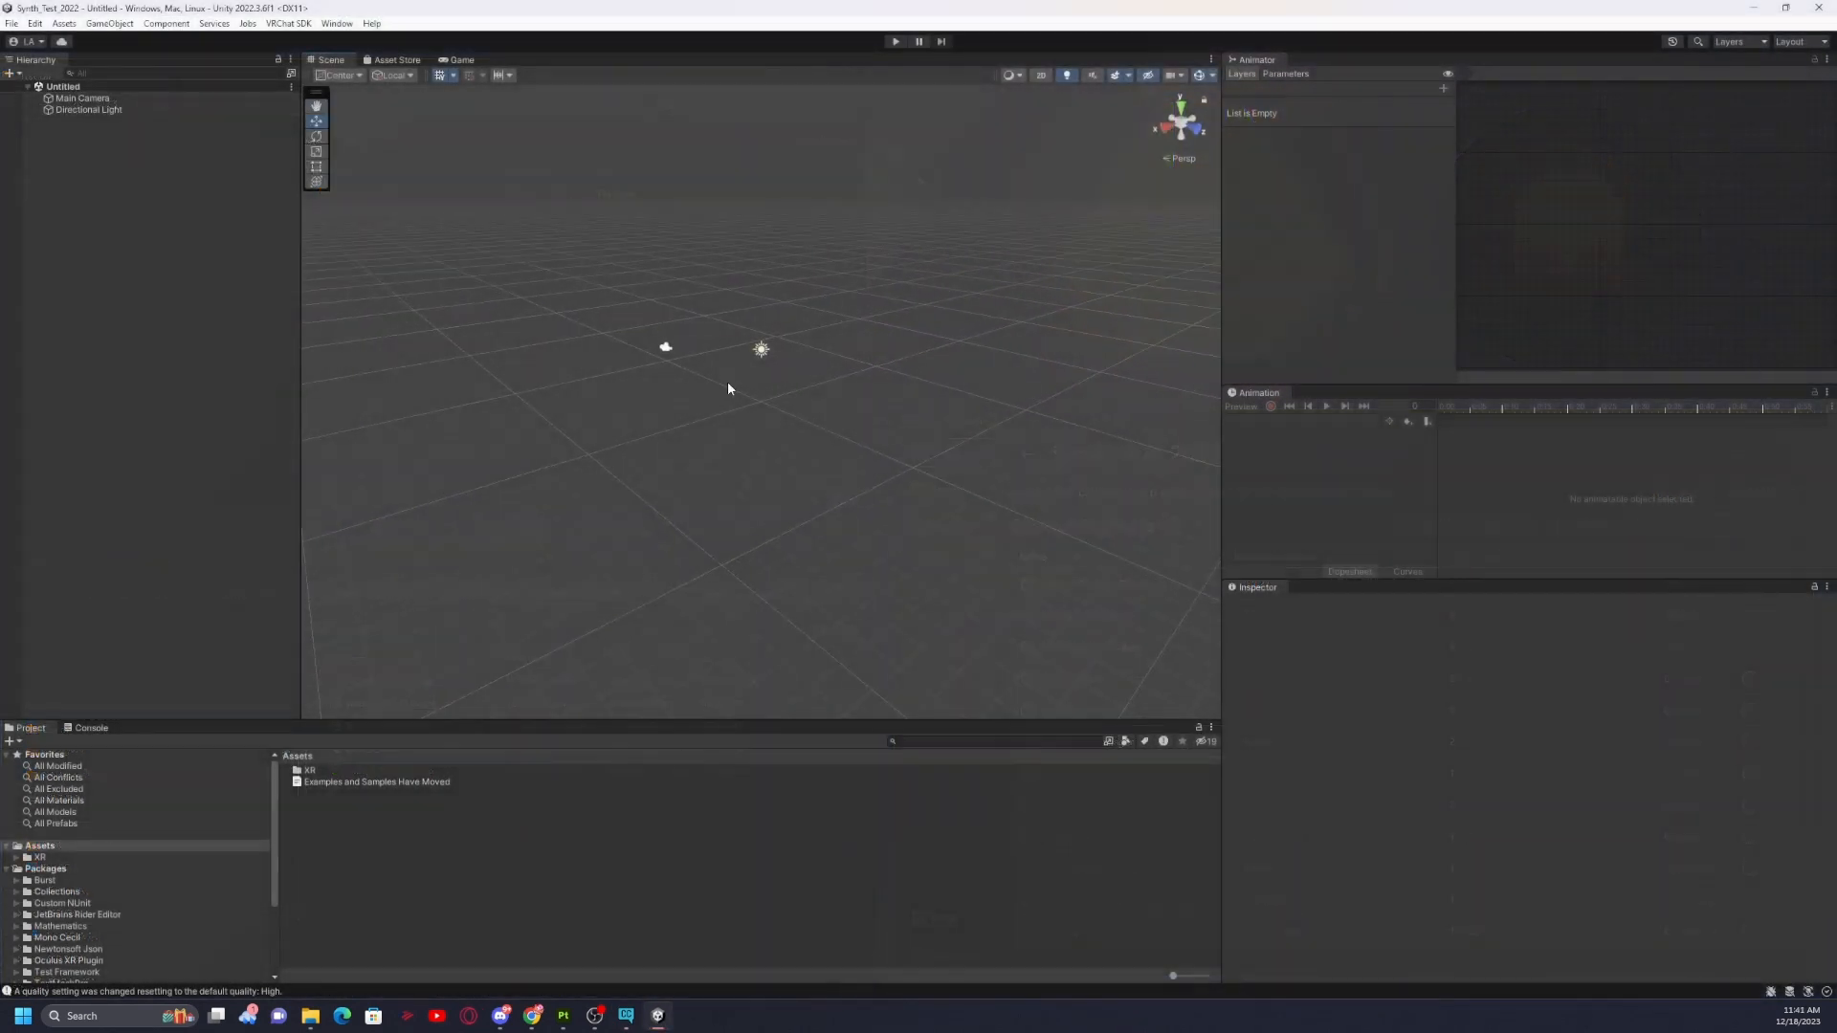
Open the VRChat SDK control panel to view its account sign-in form, and close it.
{"action": "middle_click_drag", "start_coordinate": [724, 385], "coordinate": [703, 486]}
{"action": "right_click_drag", "start_coordinate": [703, 485], "coordinate": [840, 497], "text": "alt"}
{"action": "left_click_drag", "start_coordinate": [840, 496], "coordinate": [779, 464], "text": "alt"}
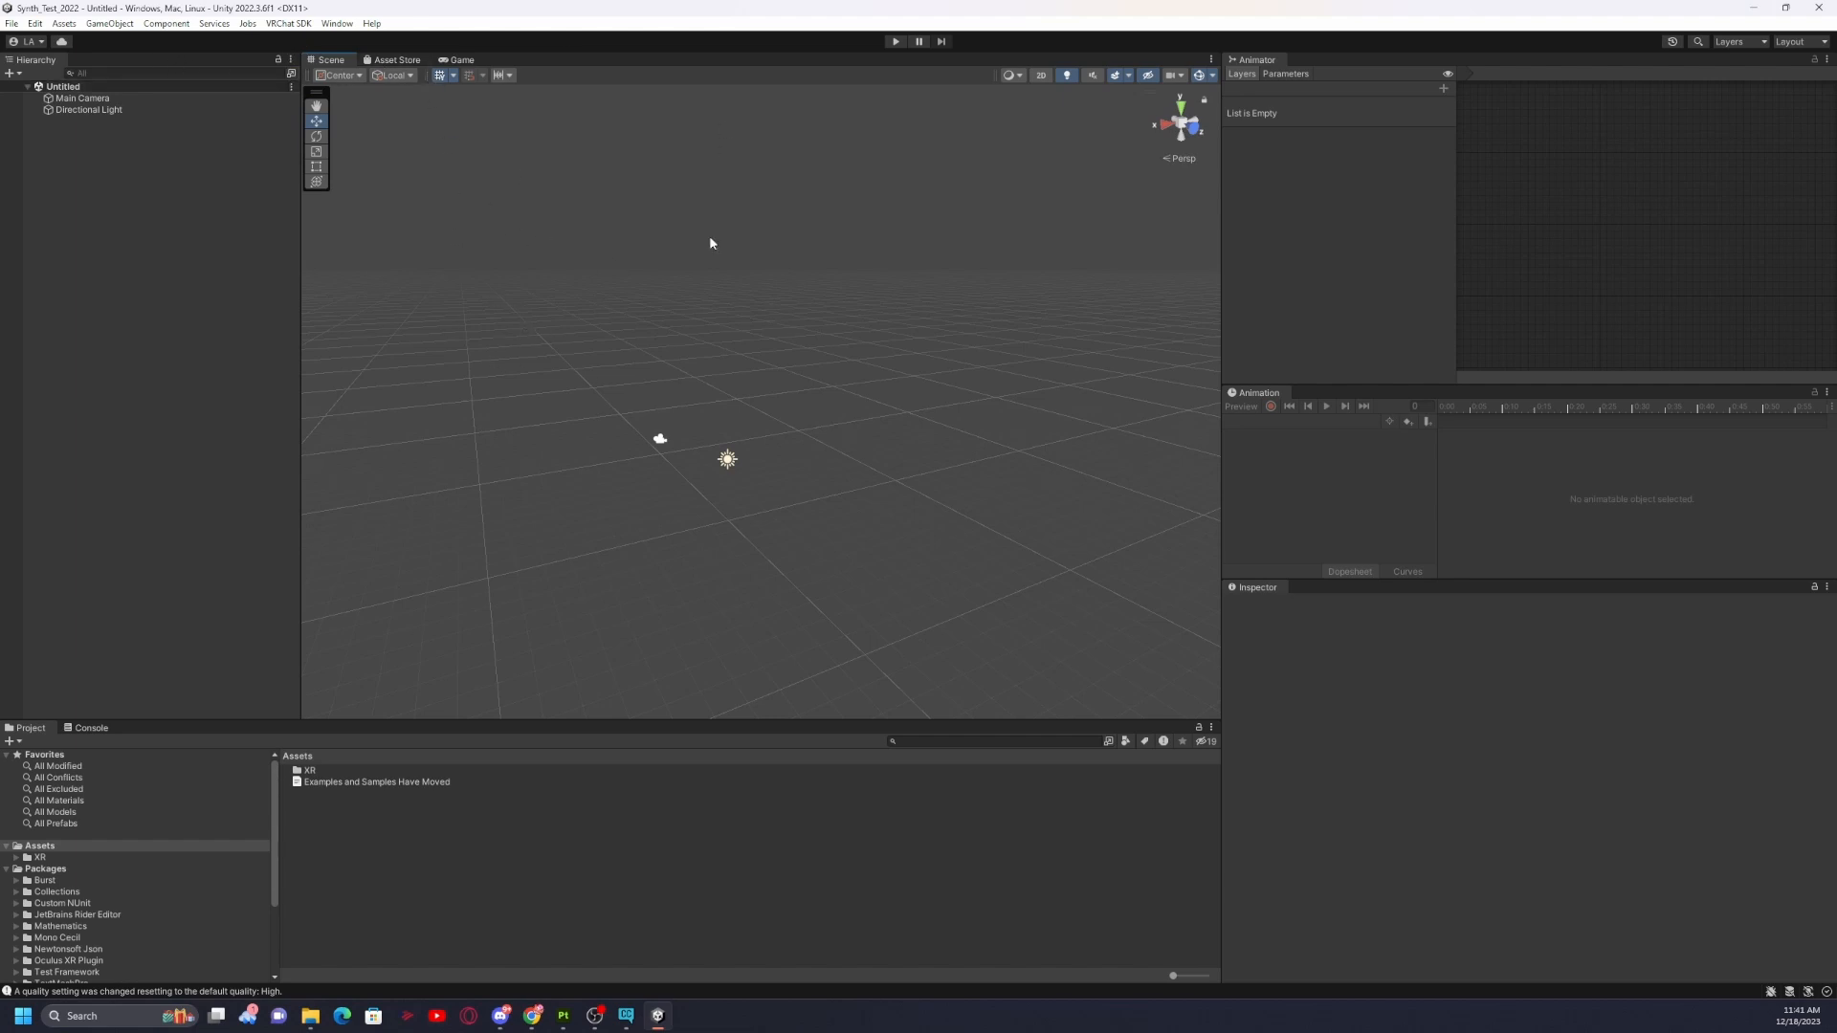
{"action": "left_click", "coordinate": [288, 23]}
{"action": "left_click", "coordinate": [322, 63]}
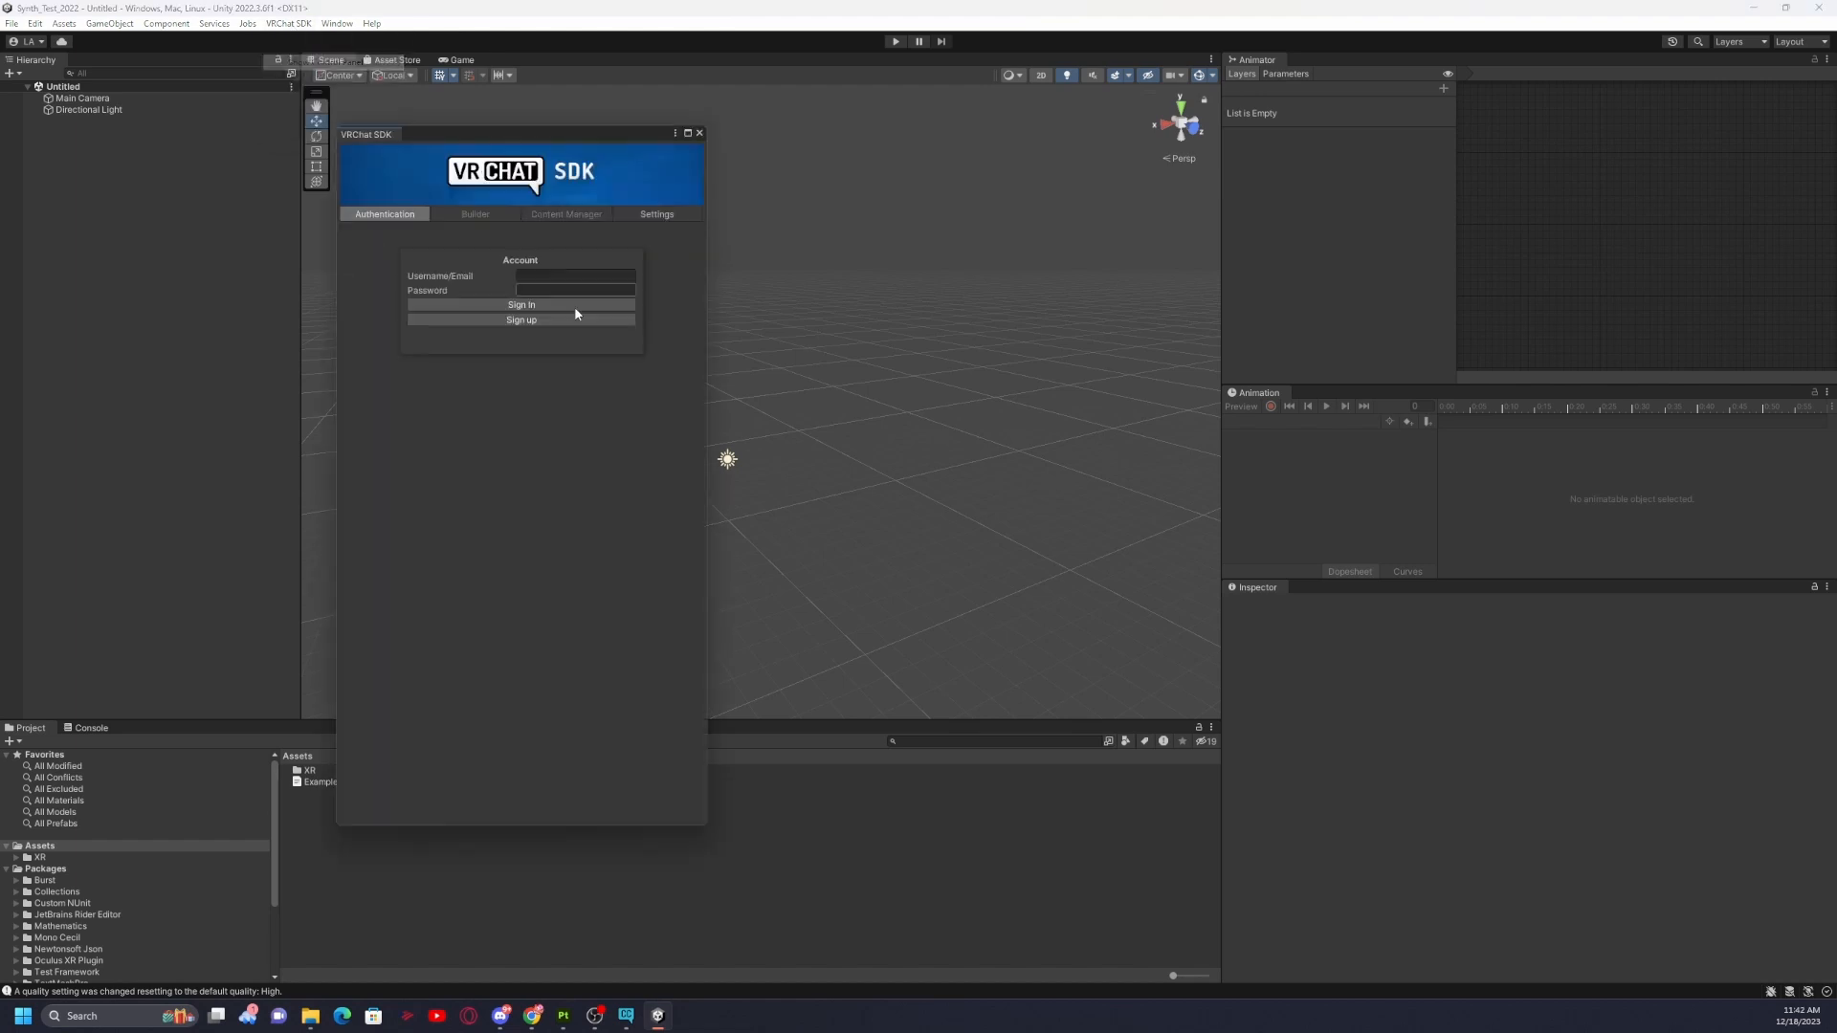
{"action": "left_click_drag", "start_coordinate": [389, 138], "coordinate": [506, 115]}
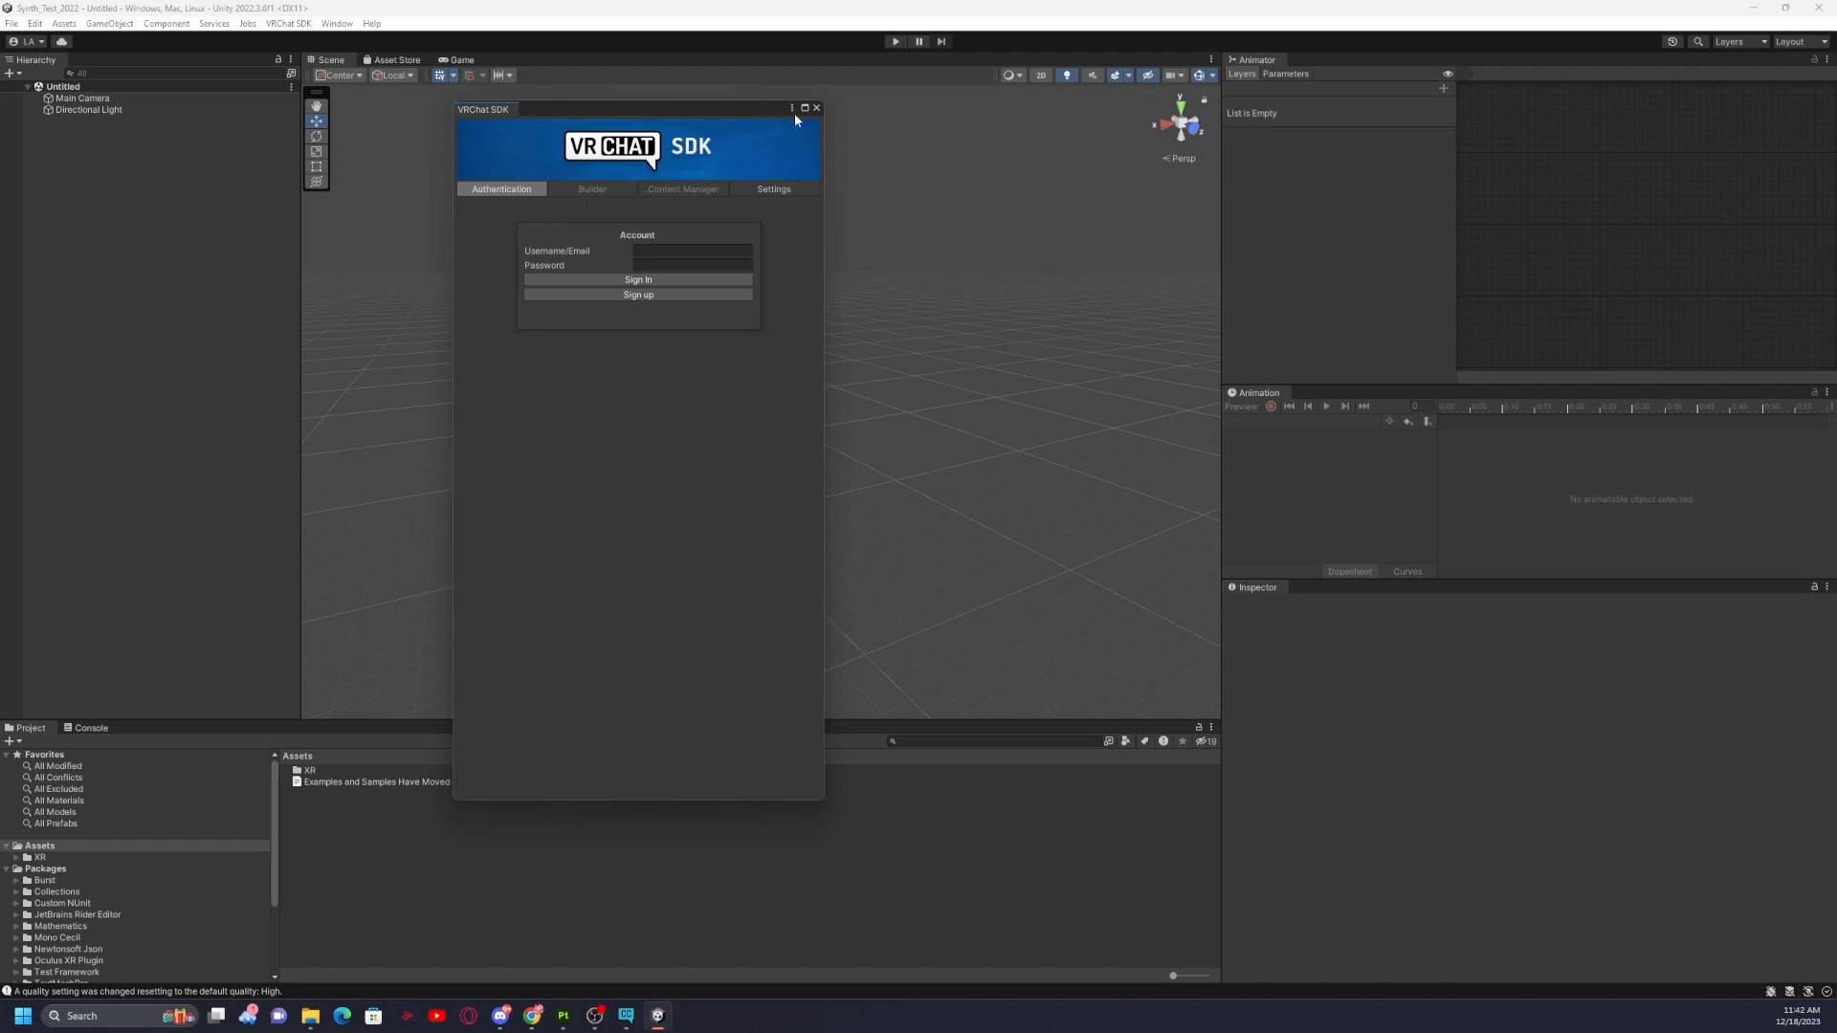
{"action": "left_click", "coordinate": [818, 108]}
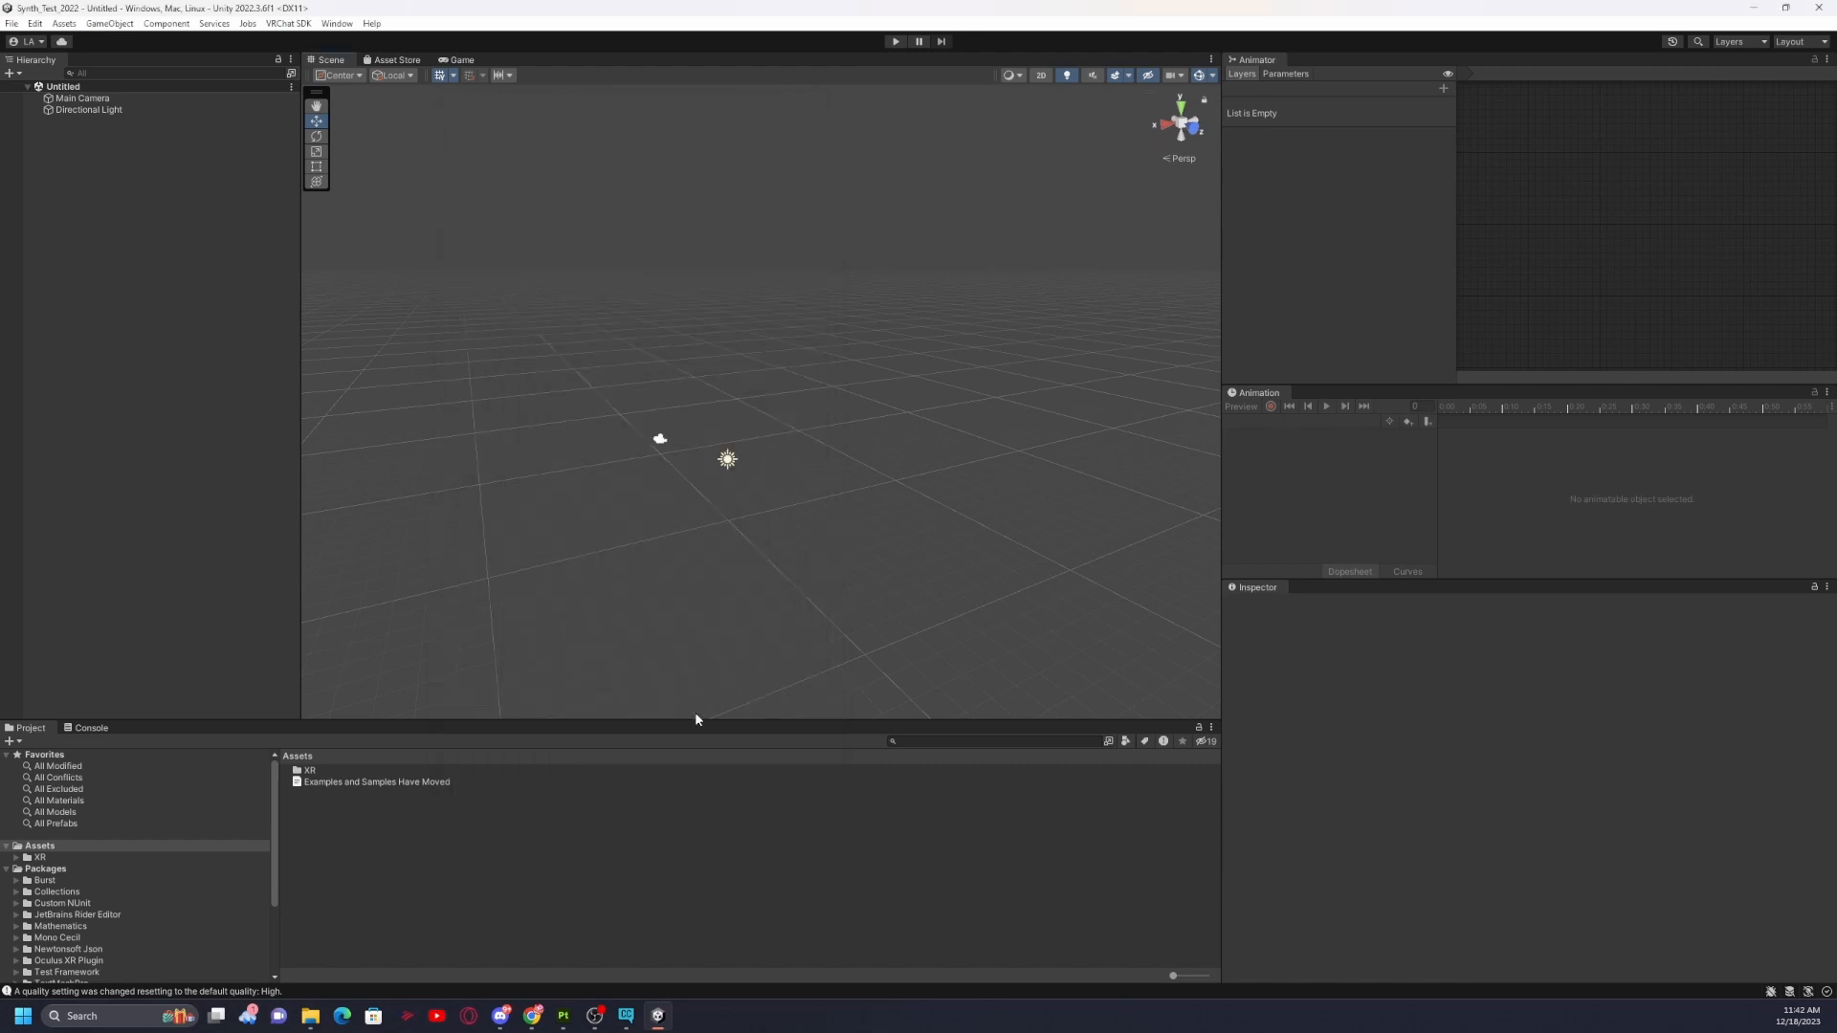
Shrink the Unity window to reveal File Explorer and browse to the Unity_Official_Package folder inside Packing_Folder.
{"action": "left_click_drag", "start_coordinate": [712, 467], "coordinate": [902, 526], "text": "alt"}
{"action": "left_click_drag", "start_coordinate": [734, 304], "coordinate": [727, 327], "text": "alt"}
{"action": "left_click", "coordinate": [310, 1019]}
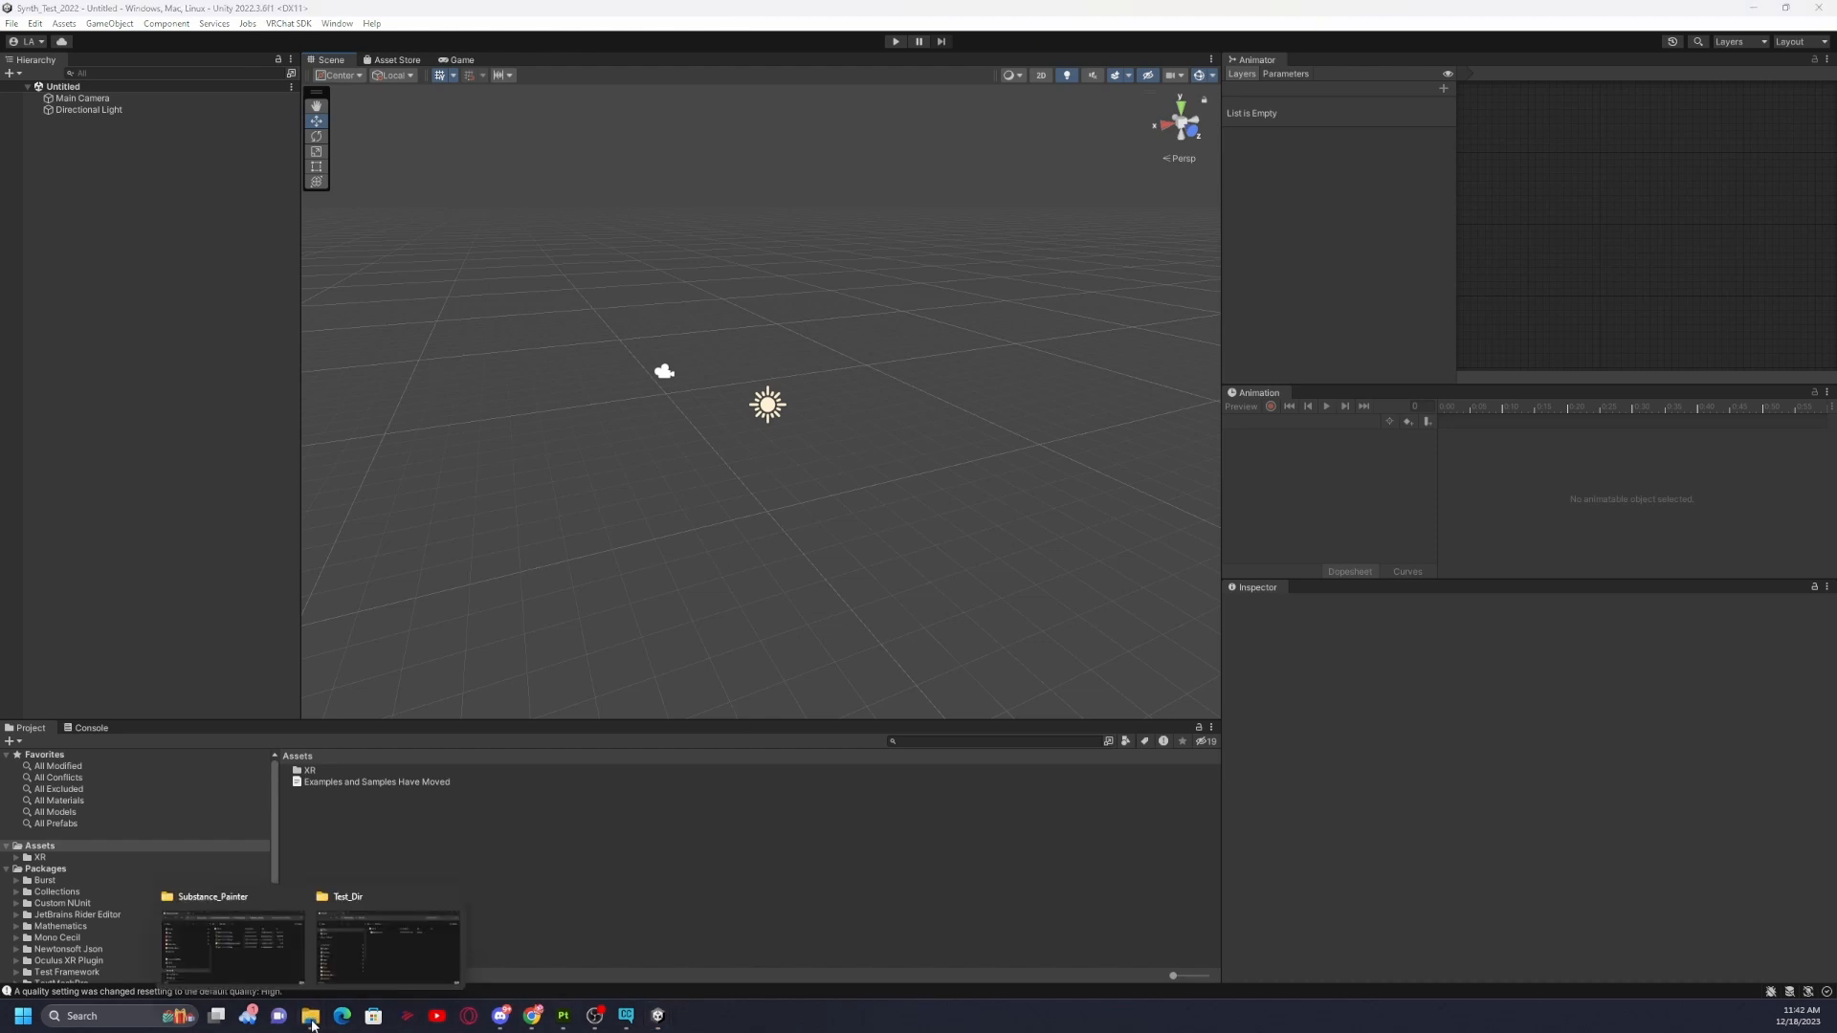
{"action": "left_click_drag", "start_coordinate": [927, 8], "coordinate": [1279, 239]}
{"action": "left_click_drag", "start_coordinate": [285, 569], "coordinate": [367, 455]}
{"action": "left_click", "coordinate": [102, 477]}
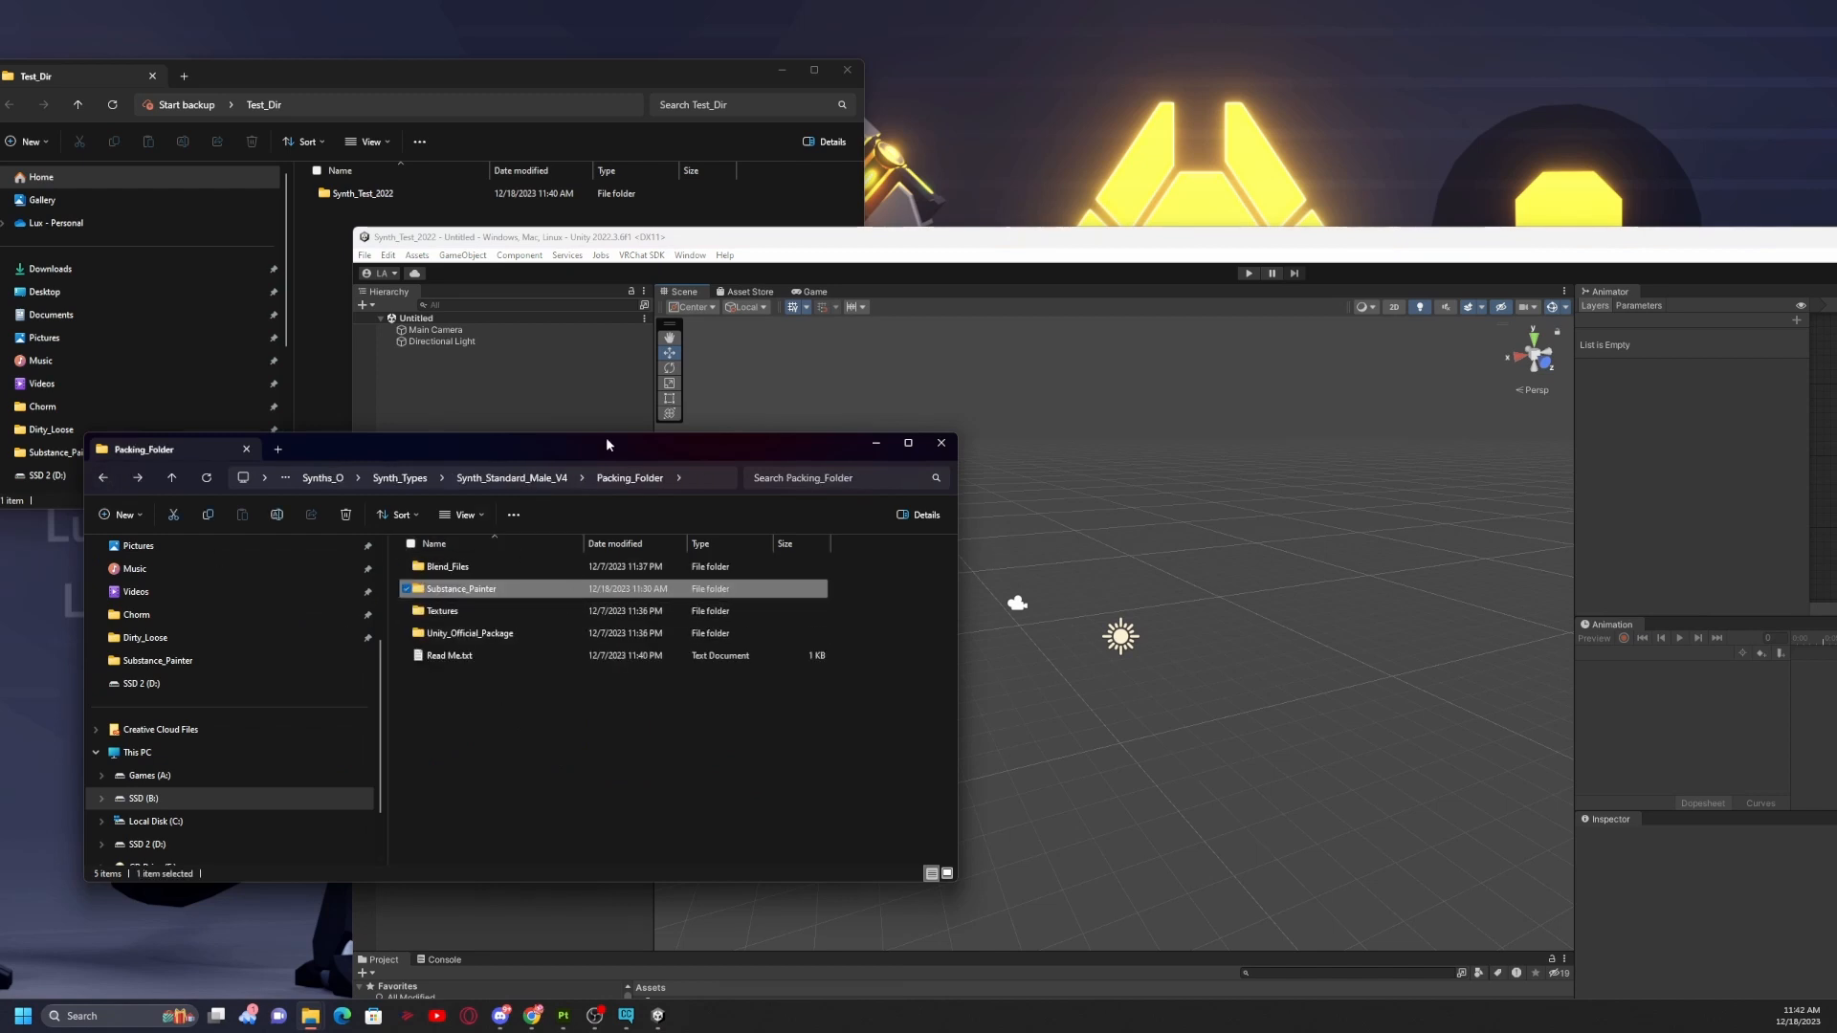
{"action": "left_click_drag", "start_coordinate": [605, 443], "coordinate": [522, 548]}
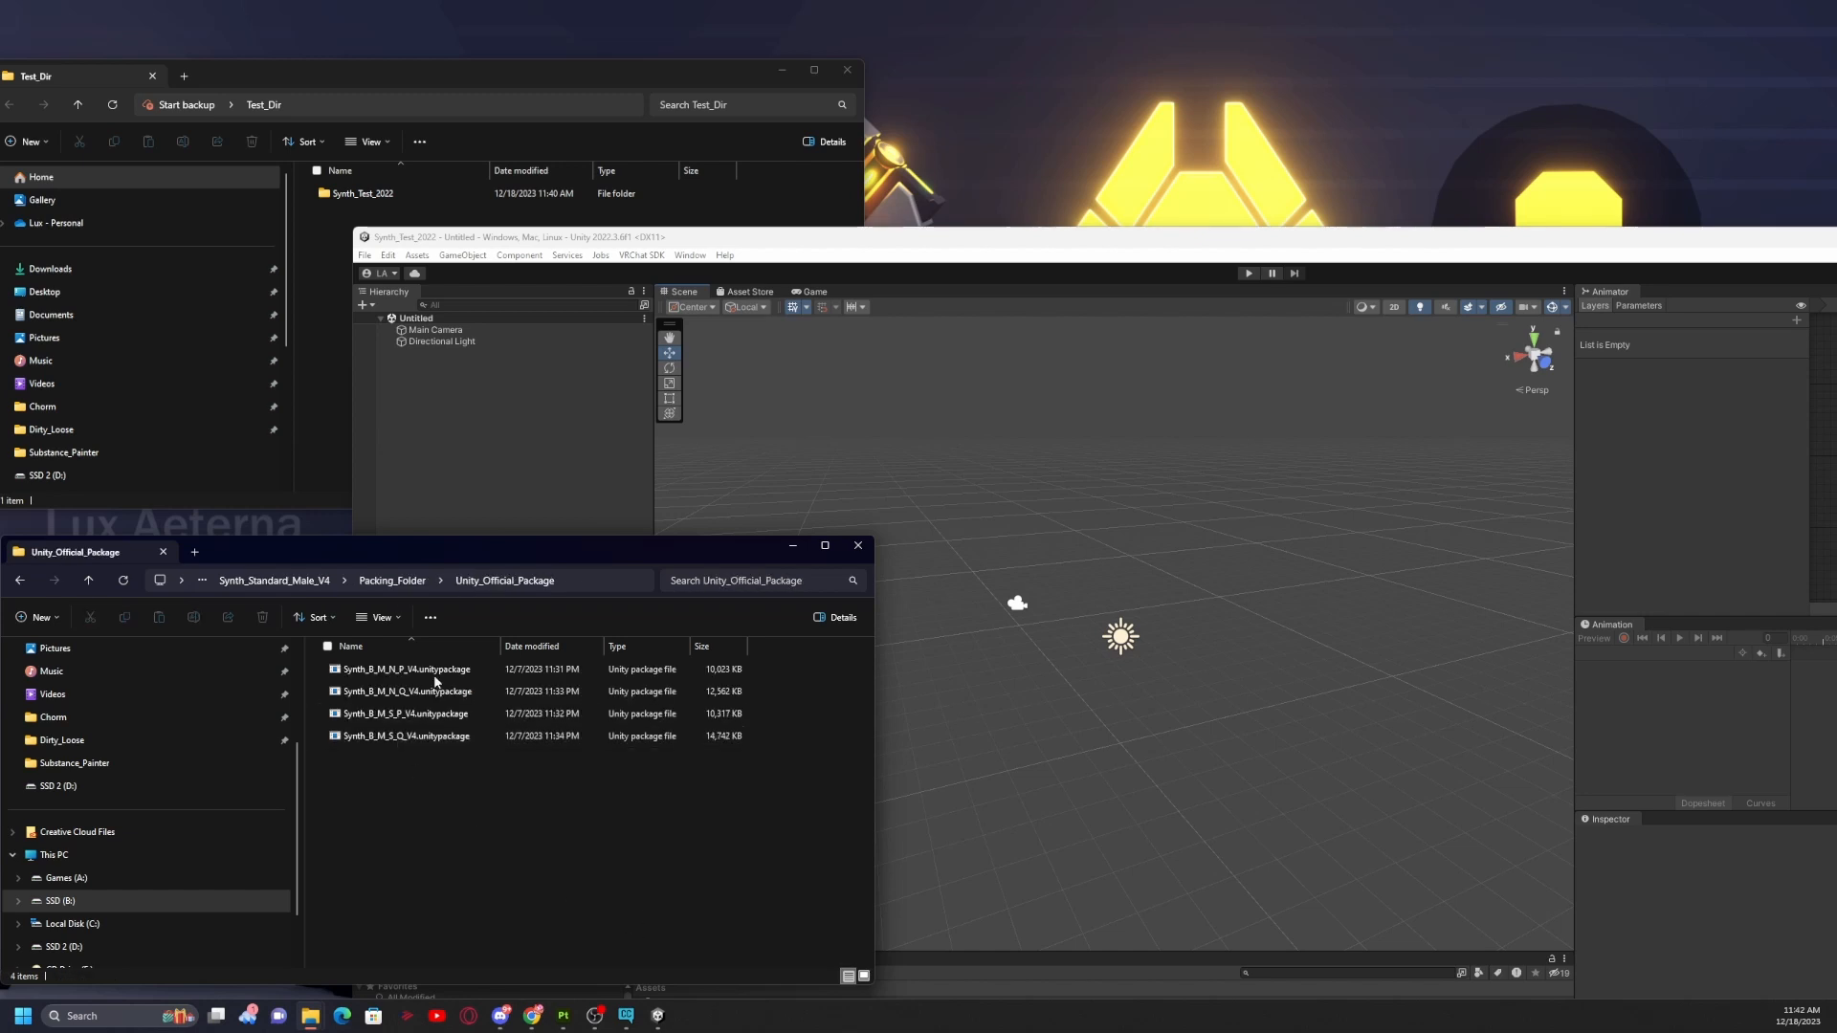
{"action": "left_click_drag", "start_coordinate": [492, 556], "coordinate": [533, 460]}
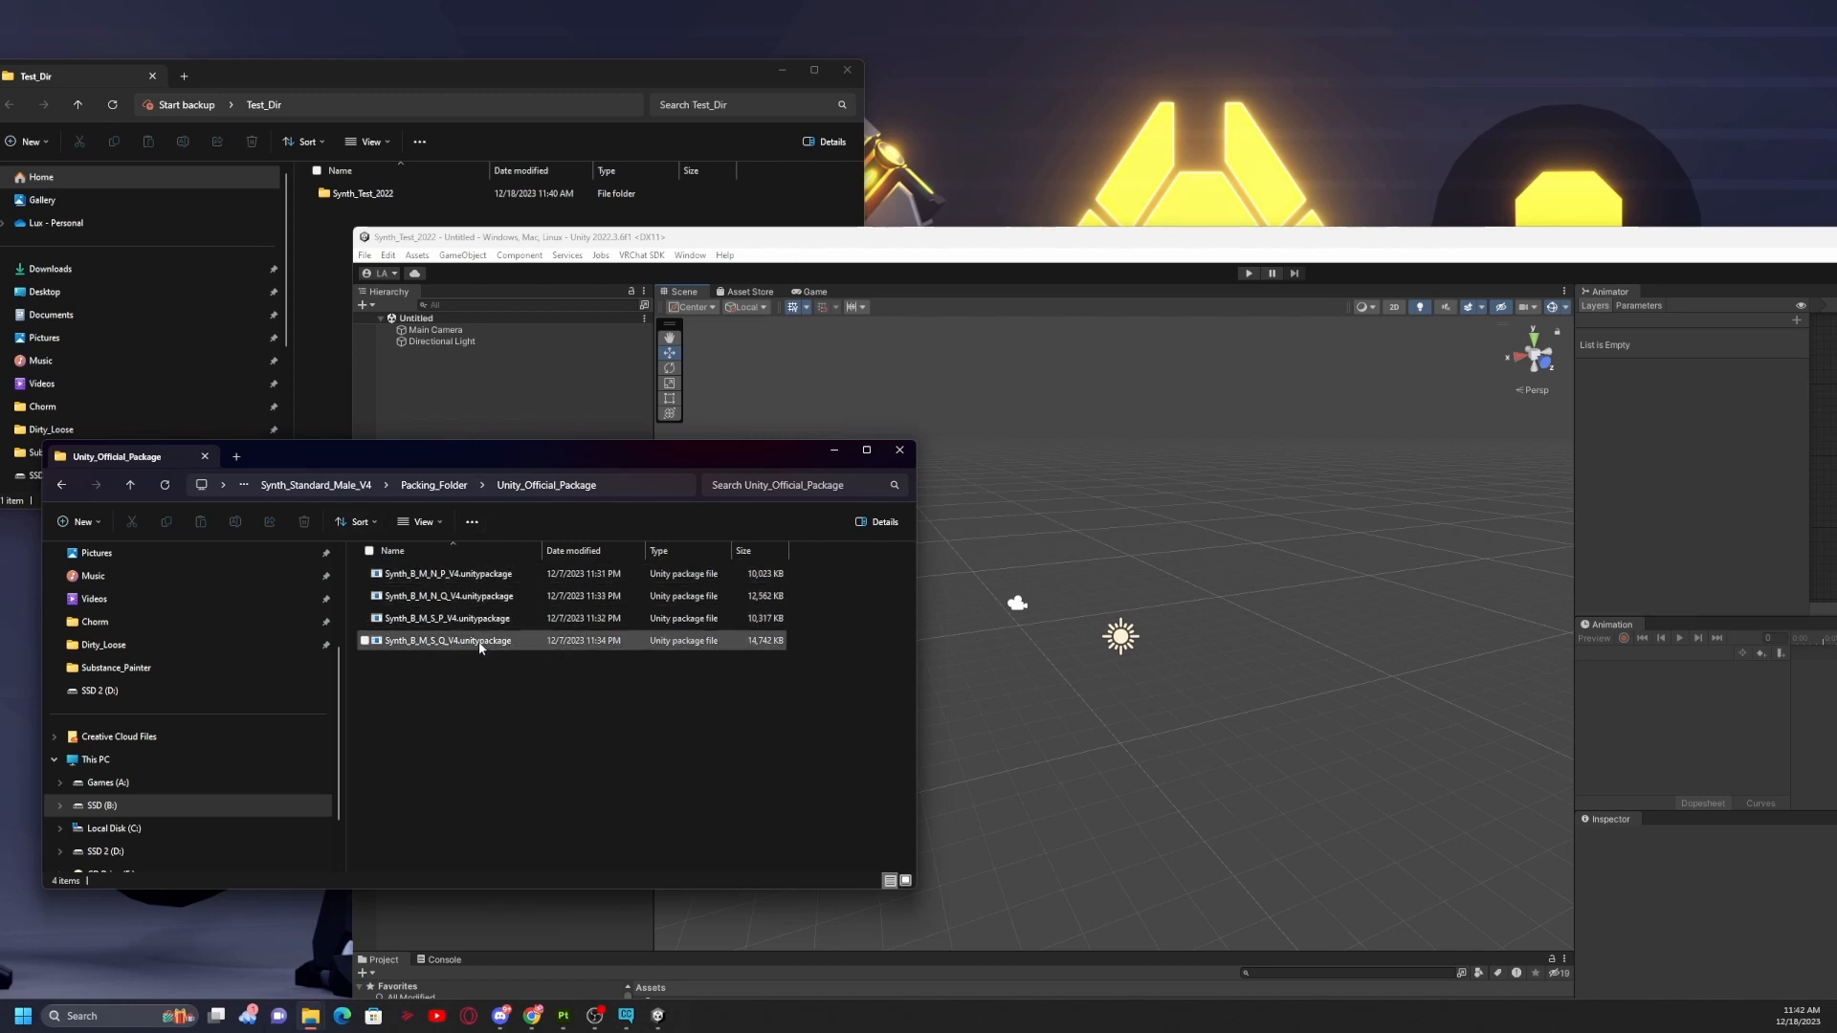
{"action": "left_click_drag", "start_coordinate": [509, 446], "coordinate": [556, 413]}
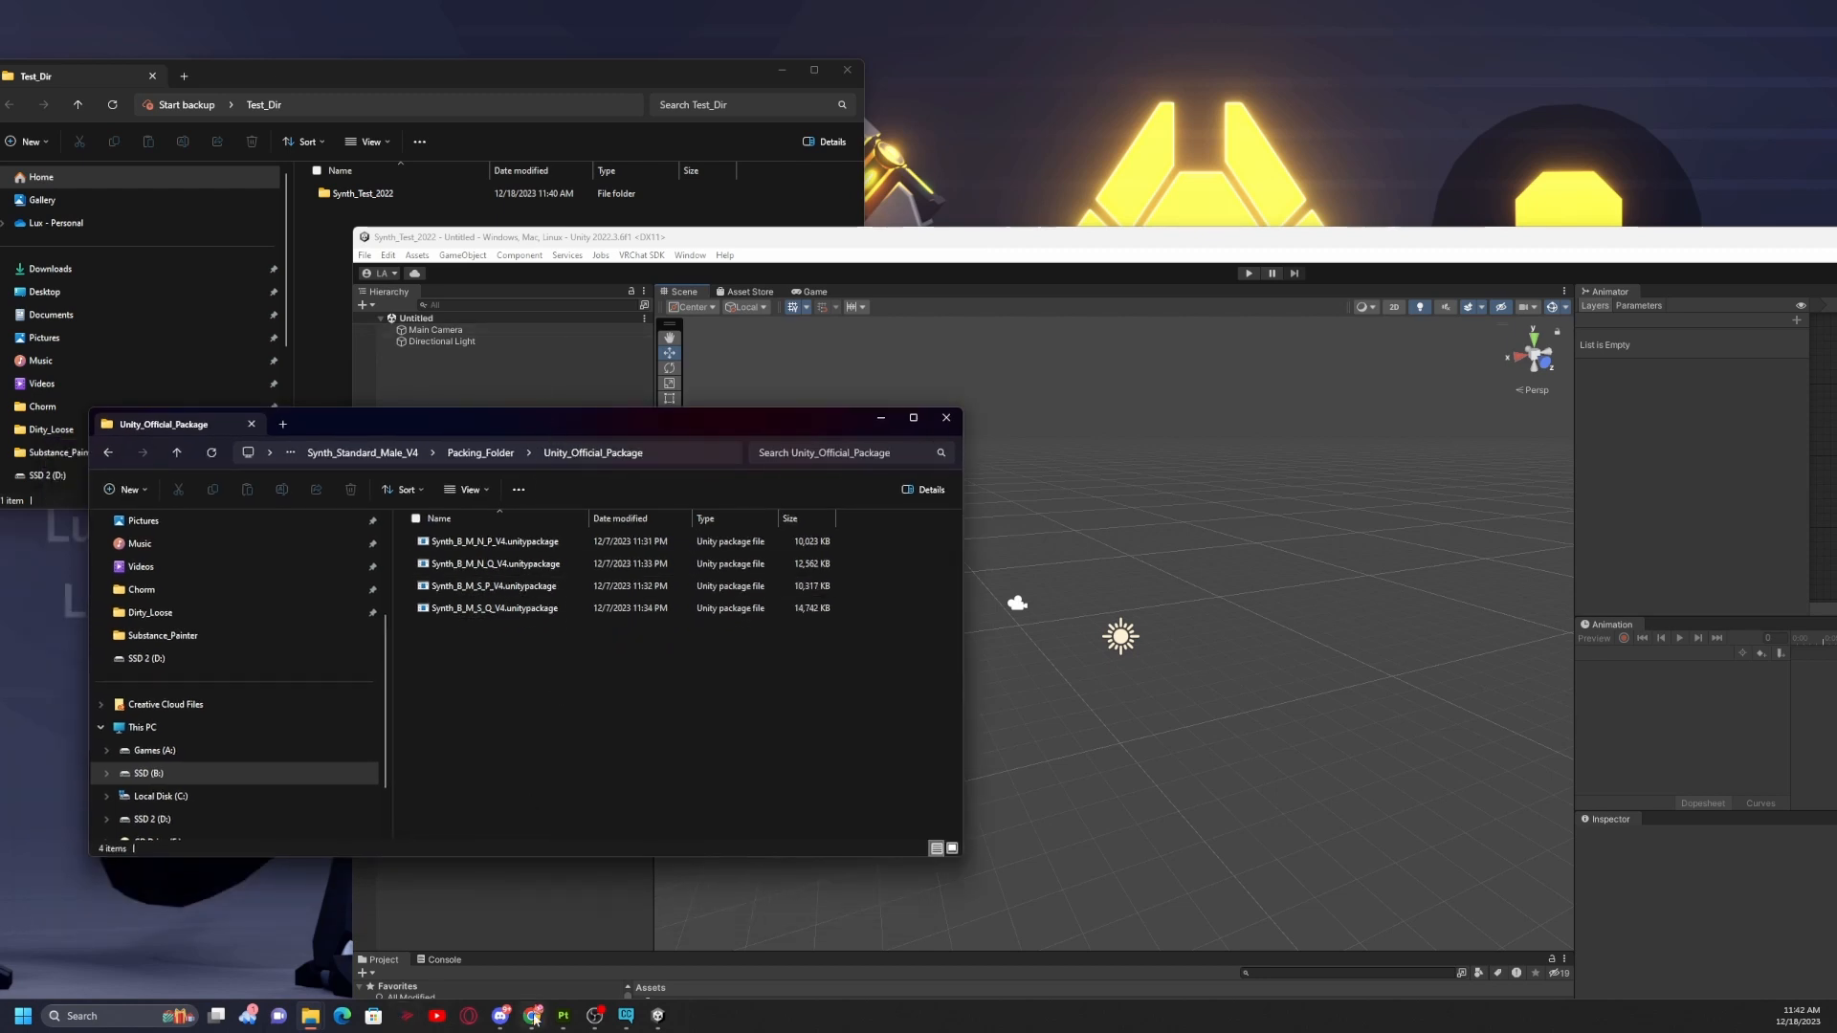
Switch to Chrome and review the Poiyomi documentation and the GitHub release pages for Poiyomi Toon Shader and Mochies Unity Shaders.
{"action": "mouse_move", "coordinate": [534, 1017]}
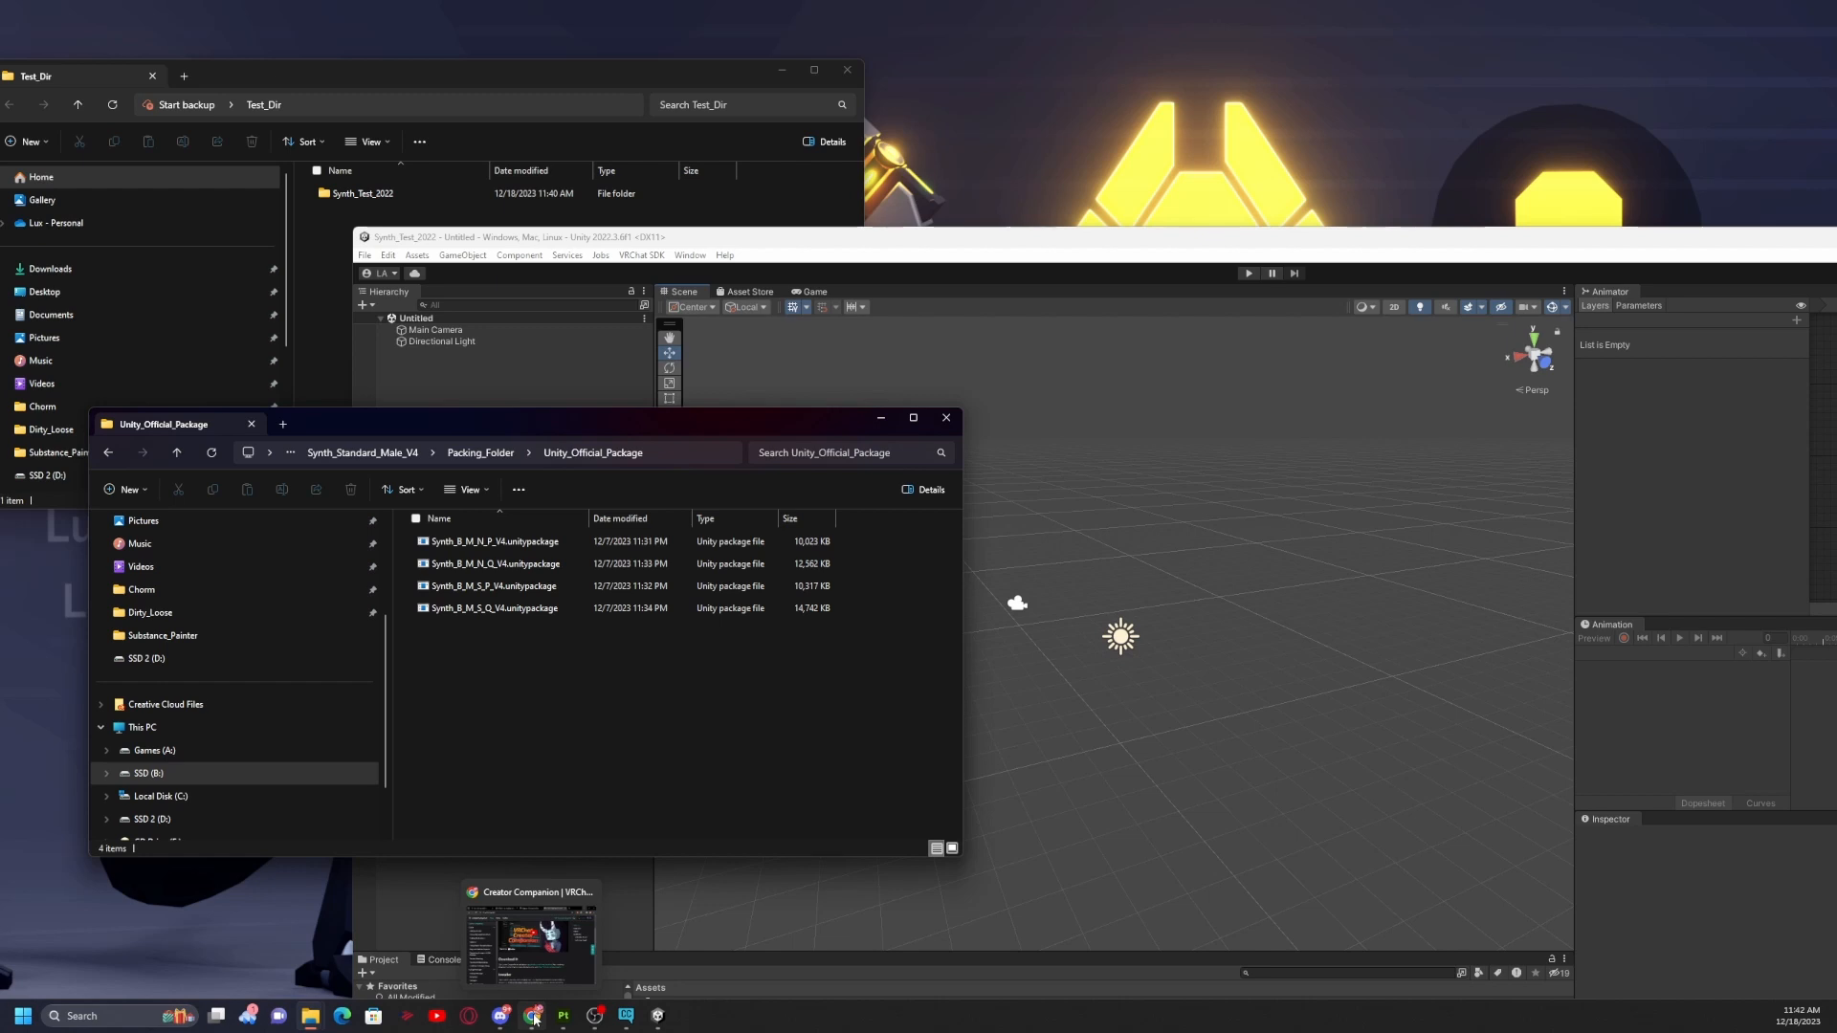
{"action": "left_click", "coordinate": [536, 949]}
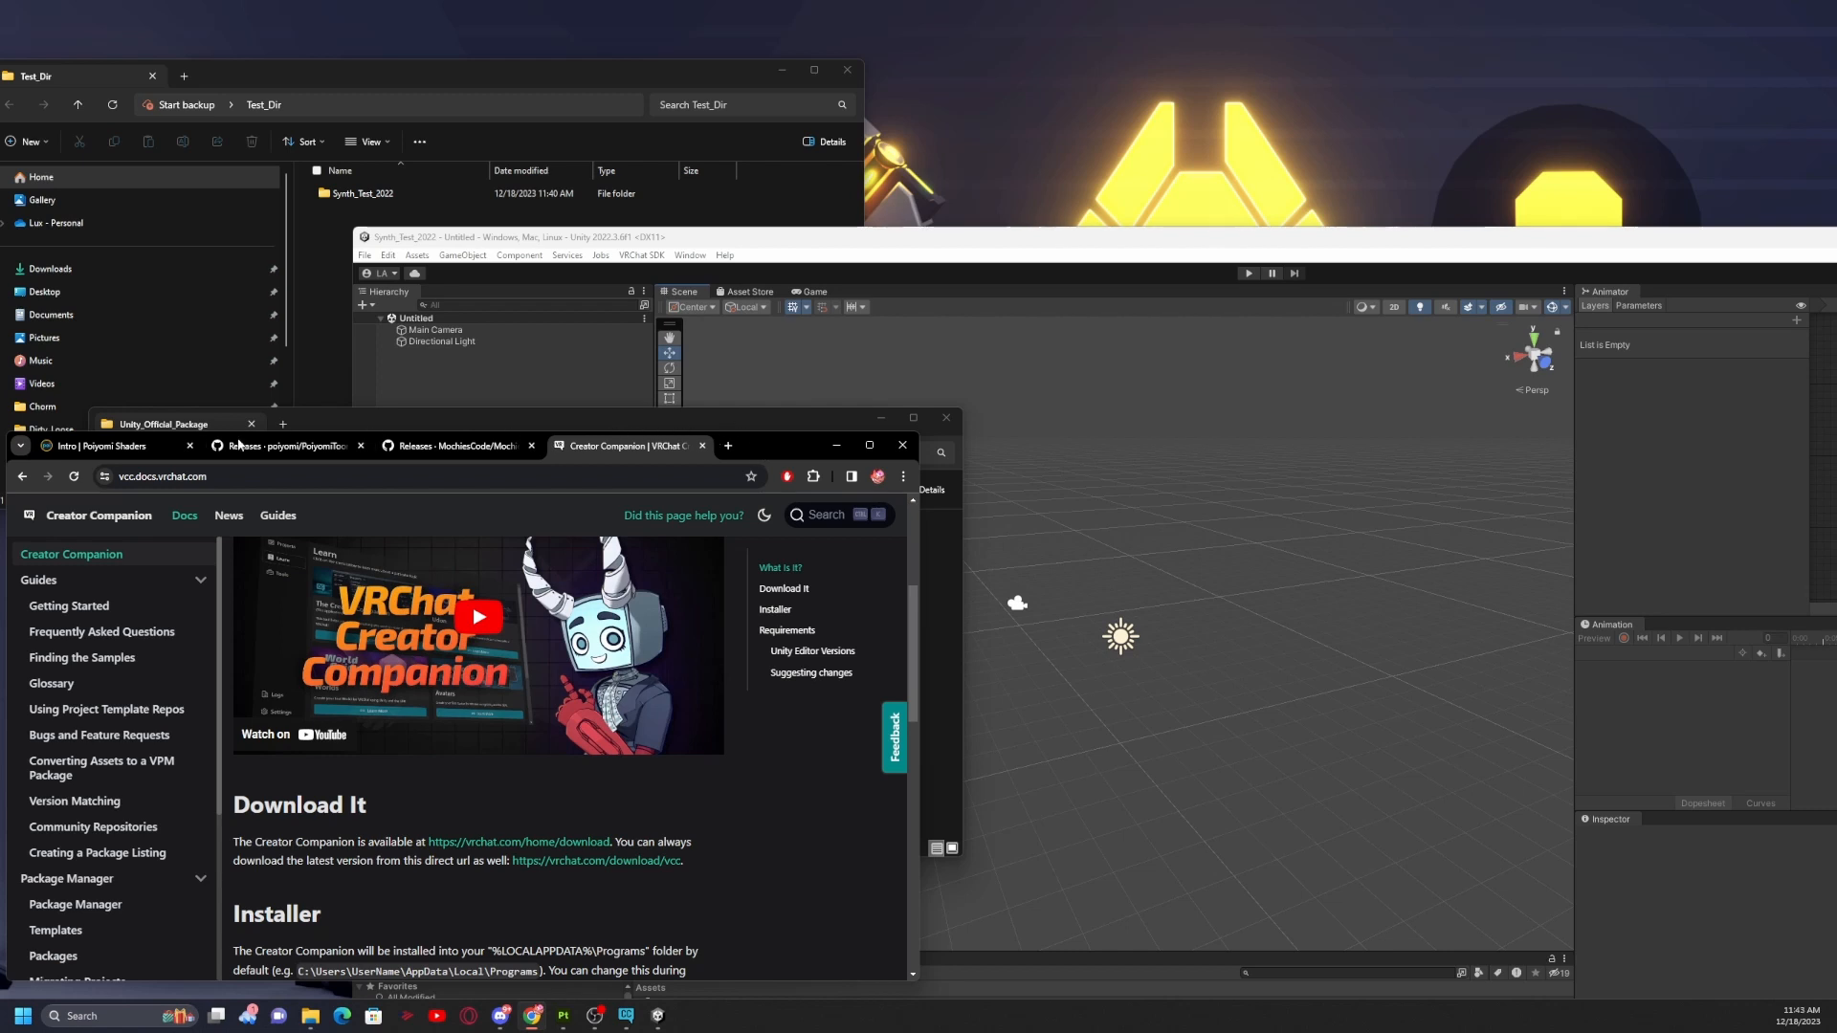
{"action": "left_click", "coordinate": [110, 446]}
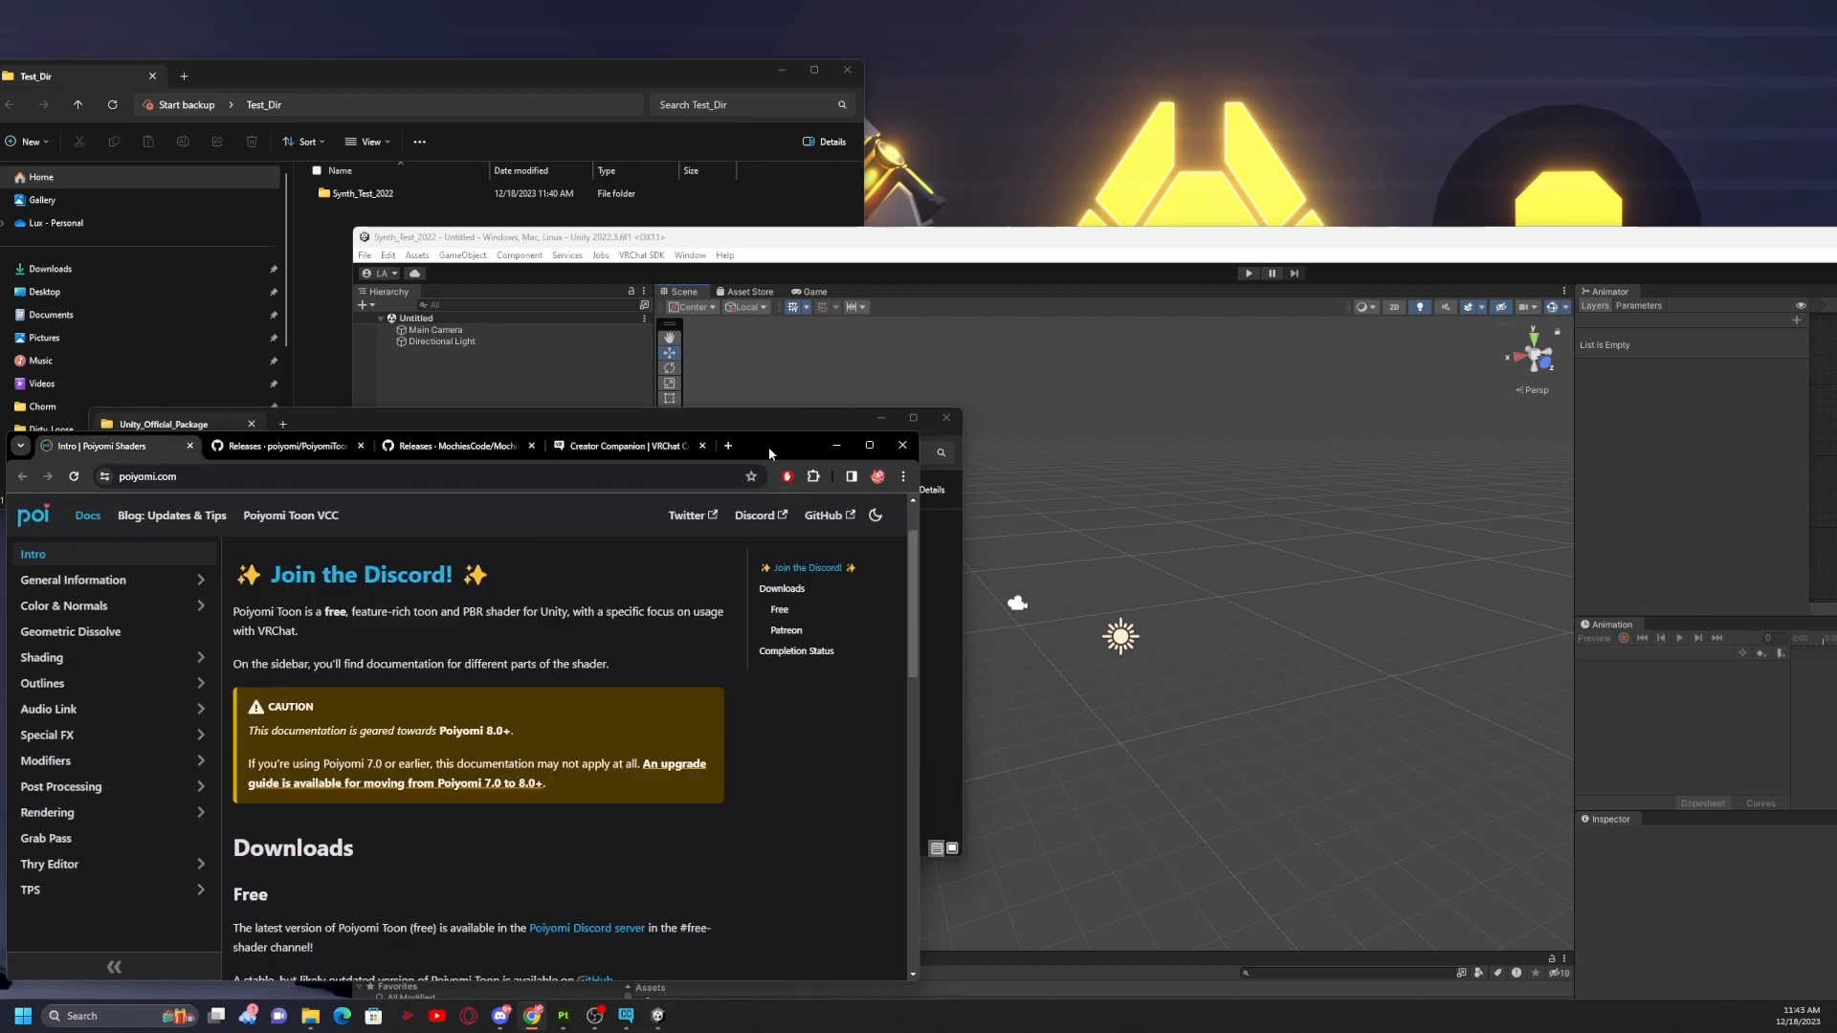
{"action": "left_click_drag", "start_coordinate": [767, 446], "coordinate": [787, 382]}
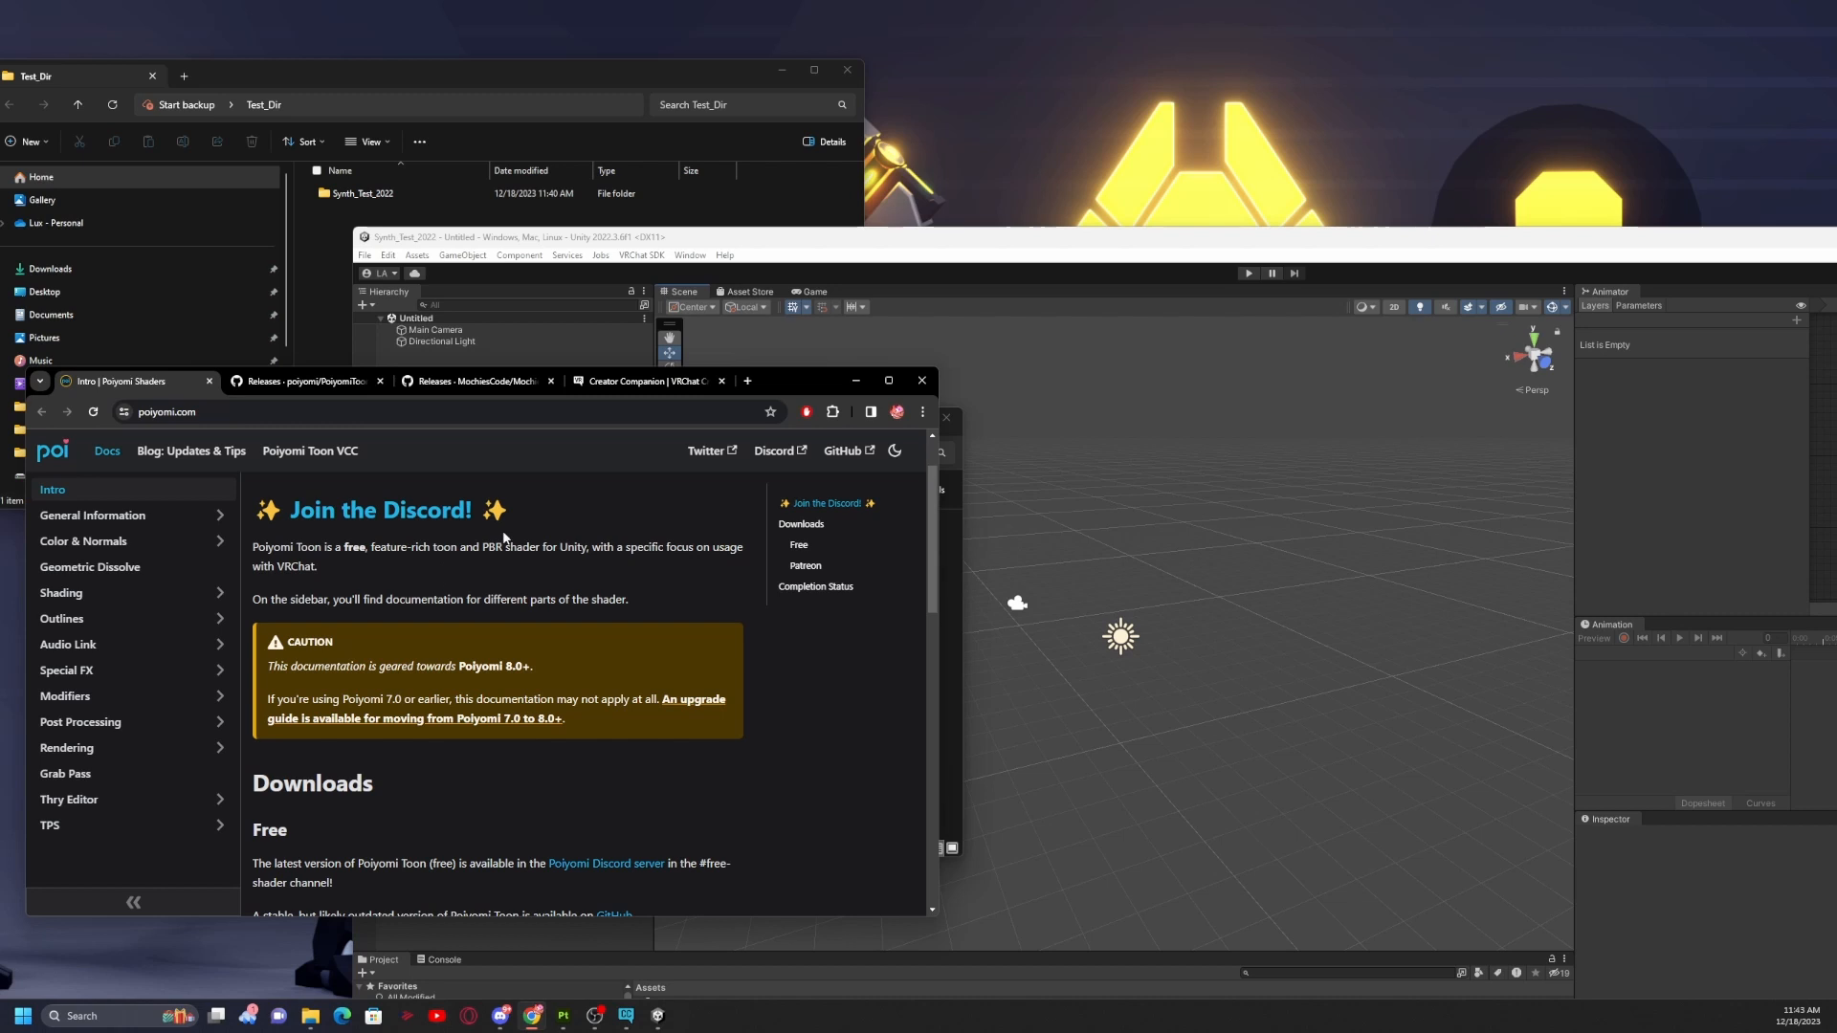
{"action": "left_click", "coordinate": [299, 387]}
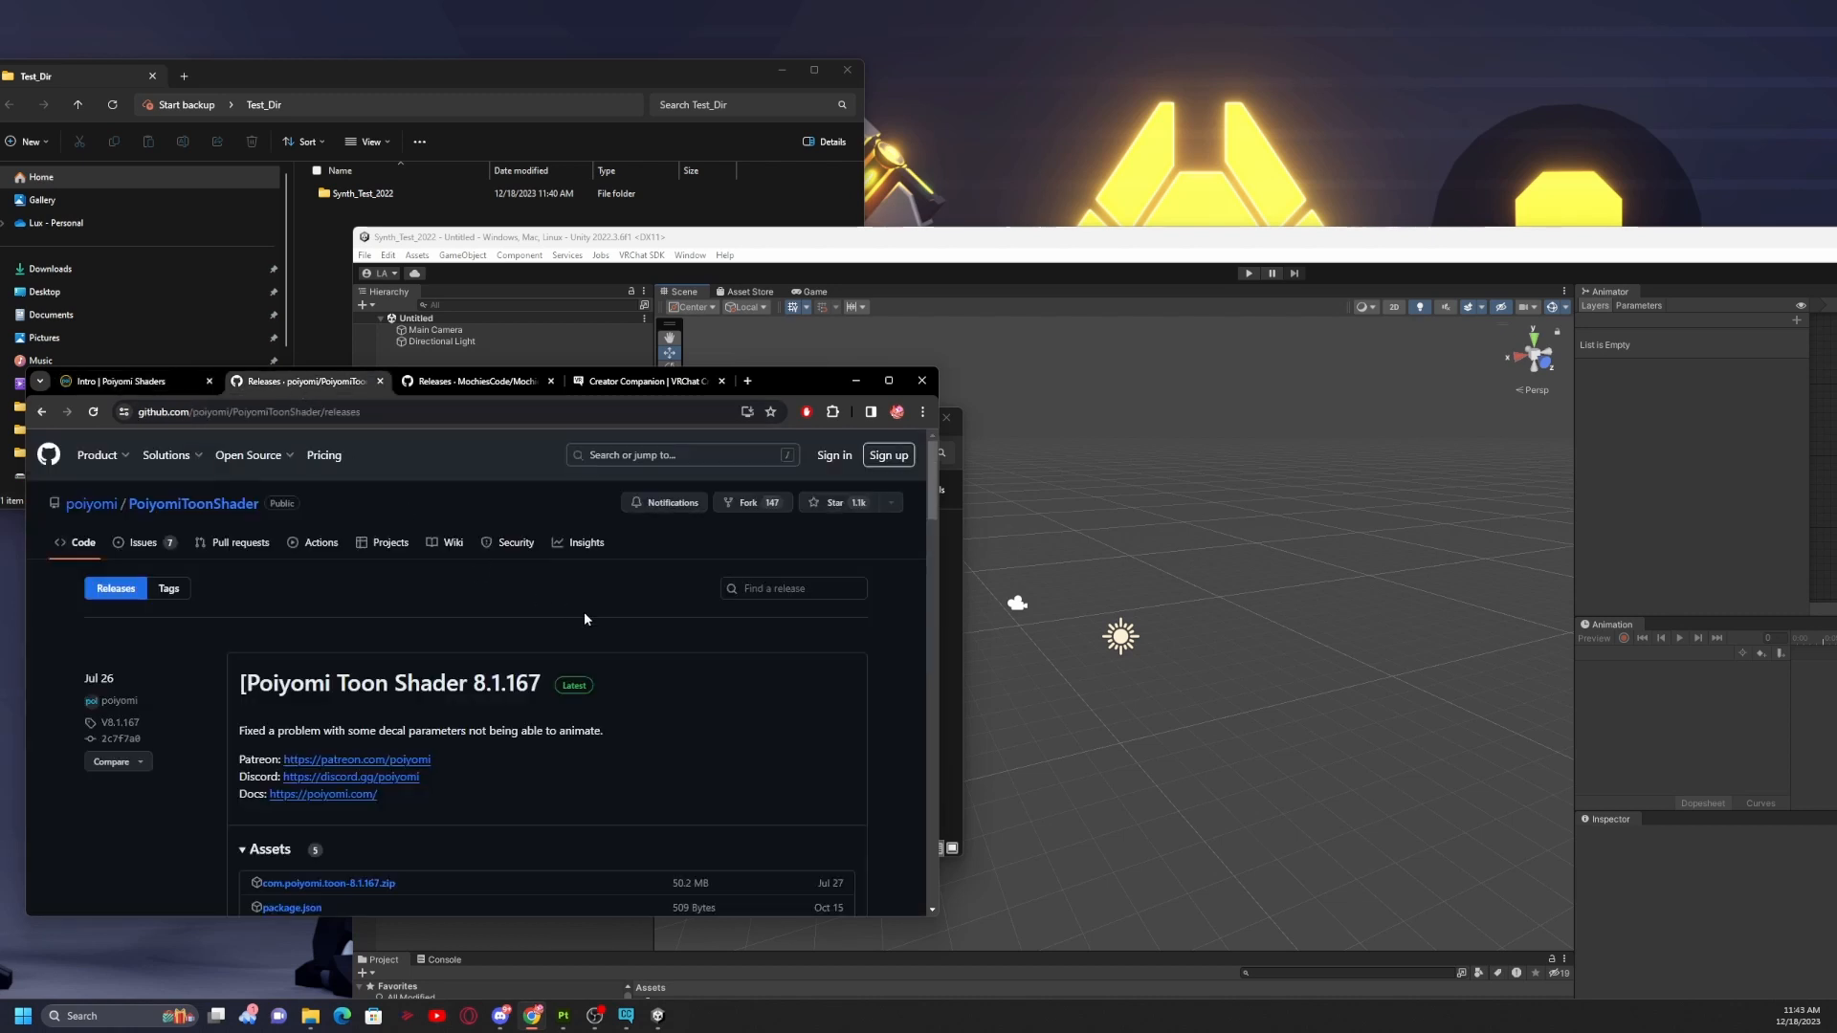
{"action": "left_click", "coordinate": [468, 382]}
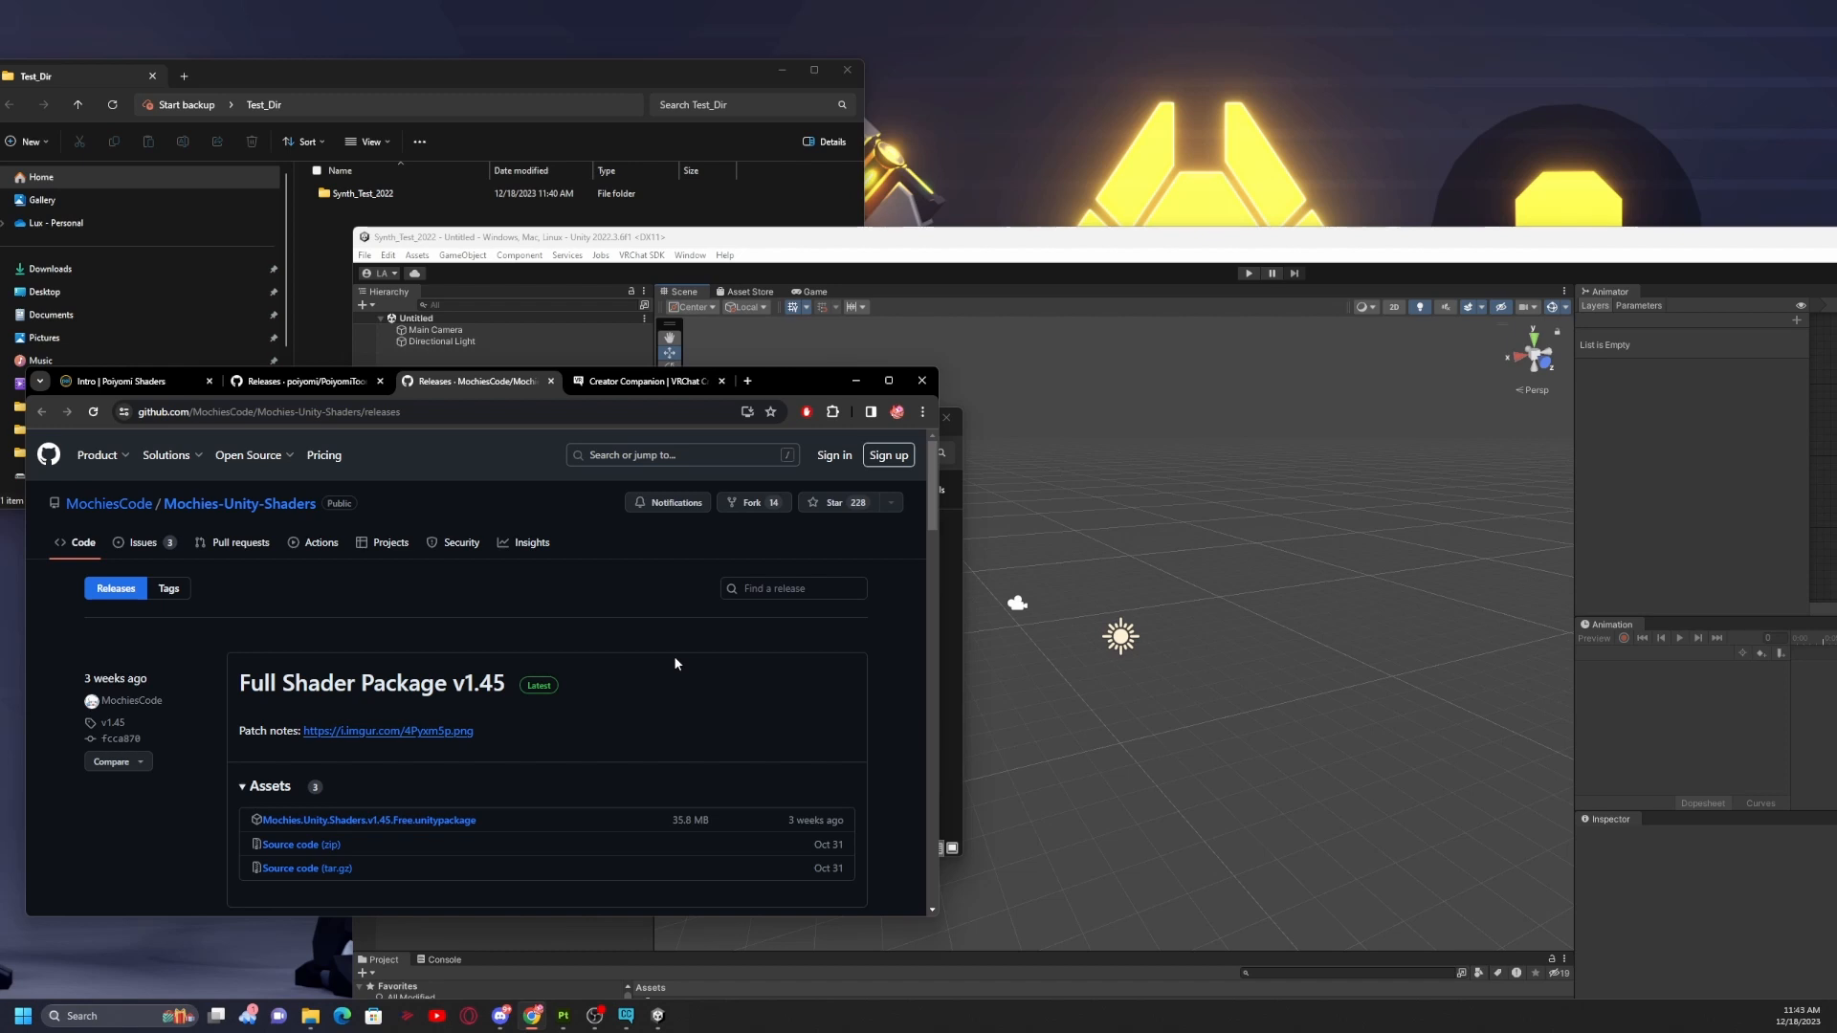
{"action": "scroll", "coordinate": [612, 719], "scroll_direction": "down", "scroll_amount": 3}
{"action": "scroll", "coordinate": [594, 717], "scroll_direction": "up", "scroll_amount": 3}
{"action": "scroll", "coordinate": [593, 746], "scroll_direction": "down", "scroll_amount": 1}
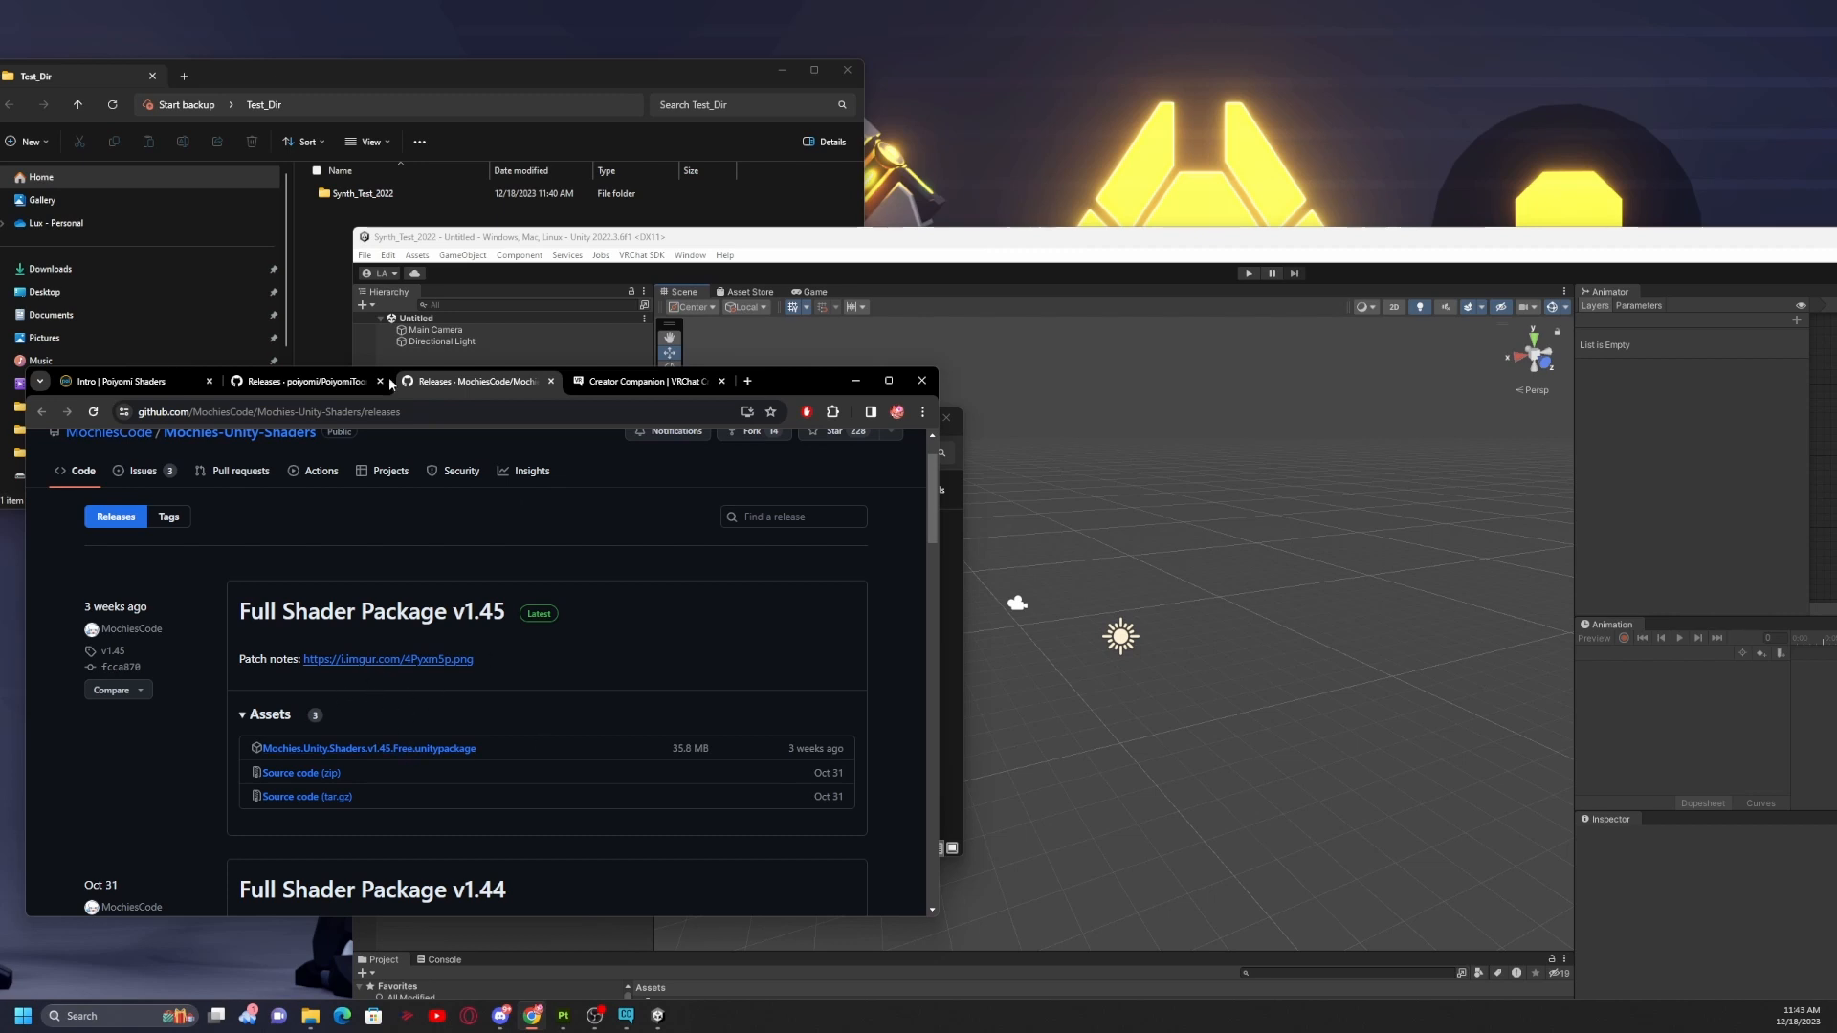
Download Mochies.Unity.Shaders.v1.45.Free.unitypackage from the Full Shader Package v1.45 release.
{"action": "left_click_drag", "start_coordinate": [792, 391], "coordinate": [796, 361]}
{"action": "scroll", "coordinate": [382, 670], "scroll_direction": "down", "scroll_amount": 1}
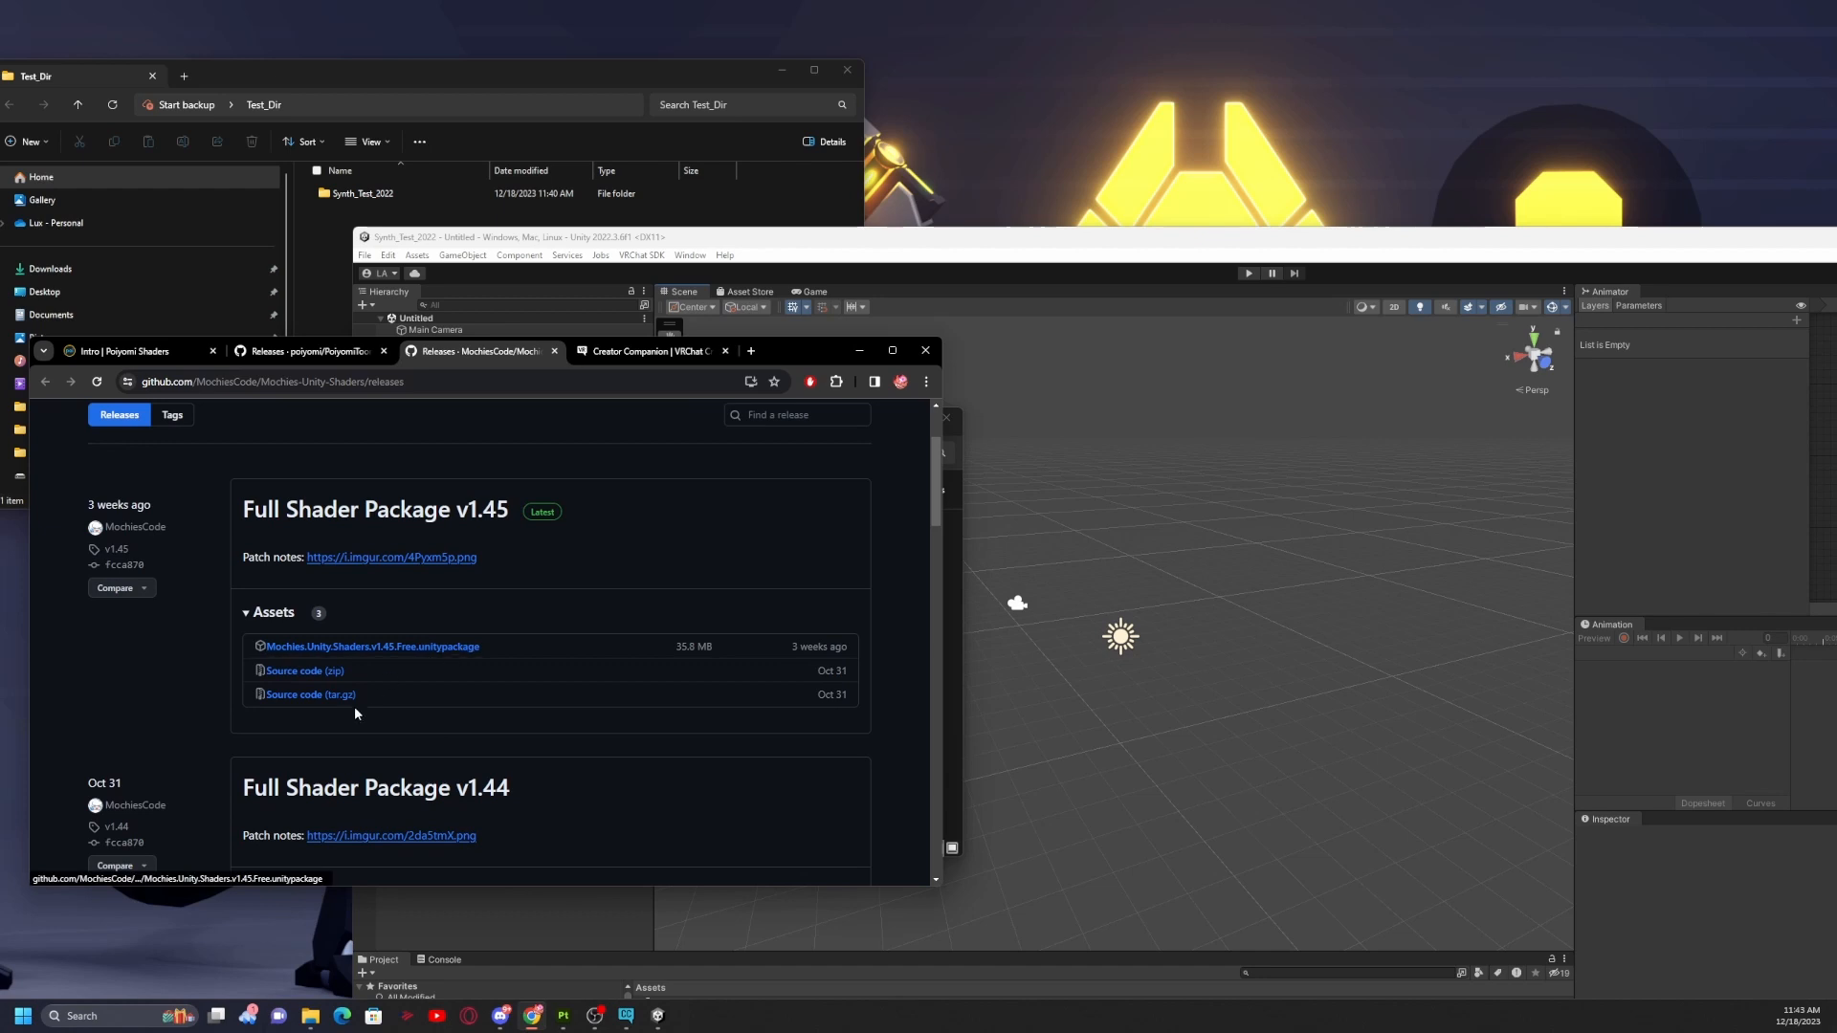
{"action": "left_click", "coordinate": [395, 647]}
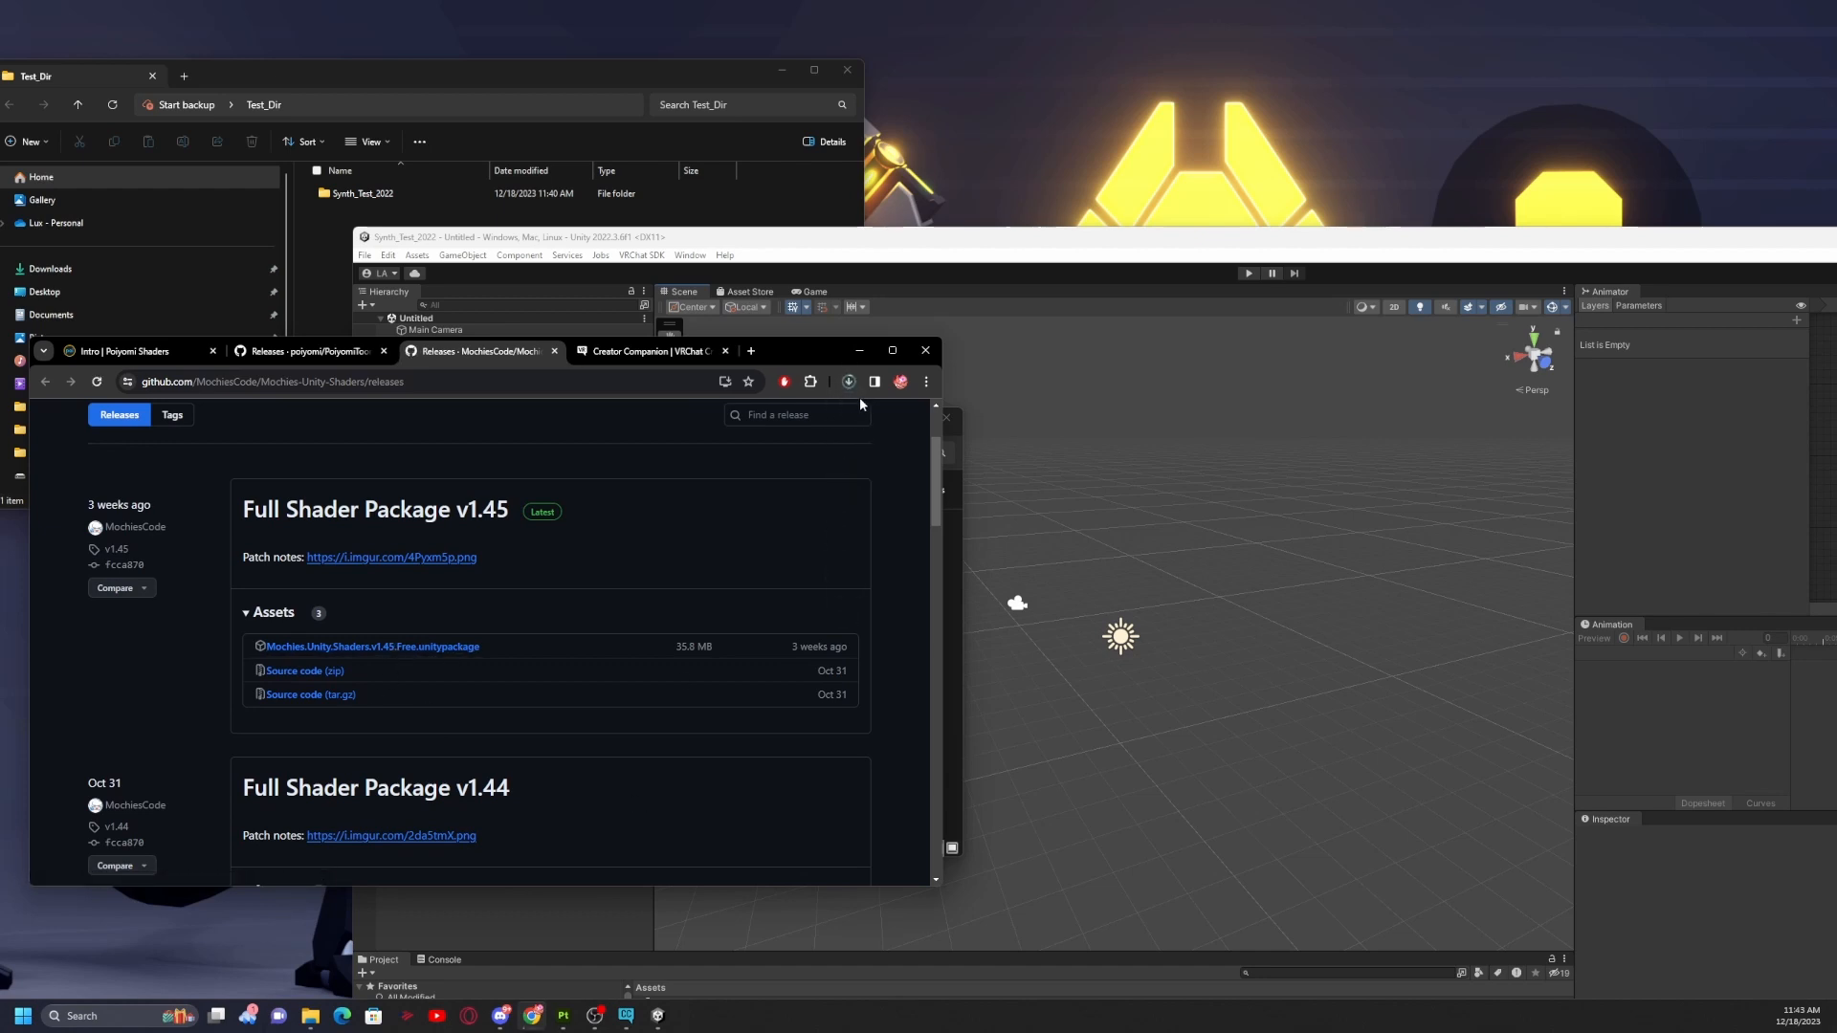
Download com.poiyomi.toon-8.1.167.zip from the Poiyomi Toon Shader 8.1.167 release page.
{"action": "left_click", "coordinate": [287, 352]}
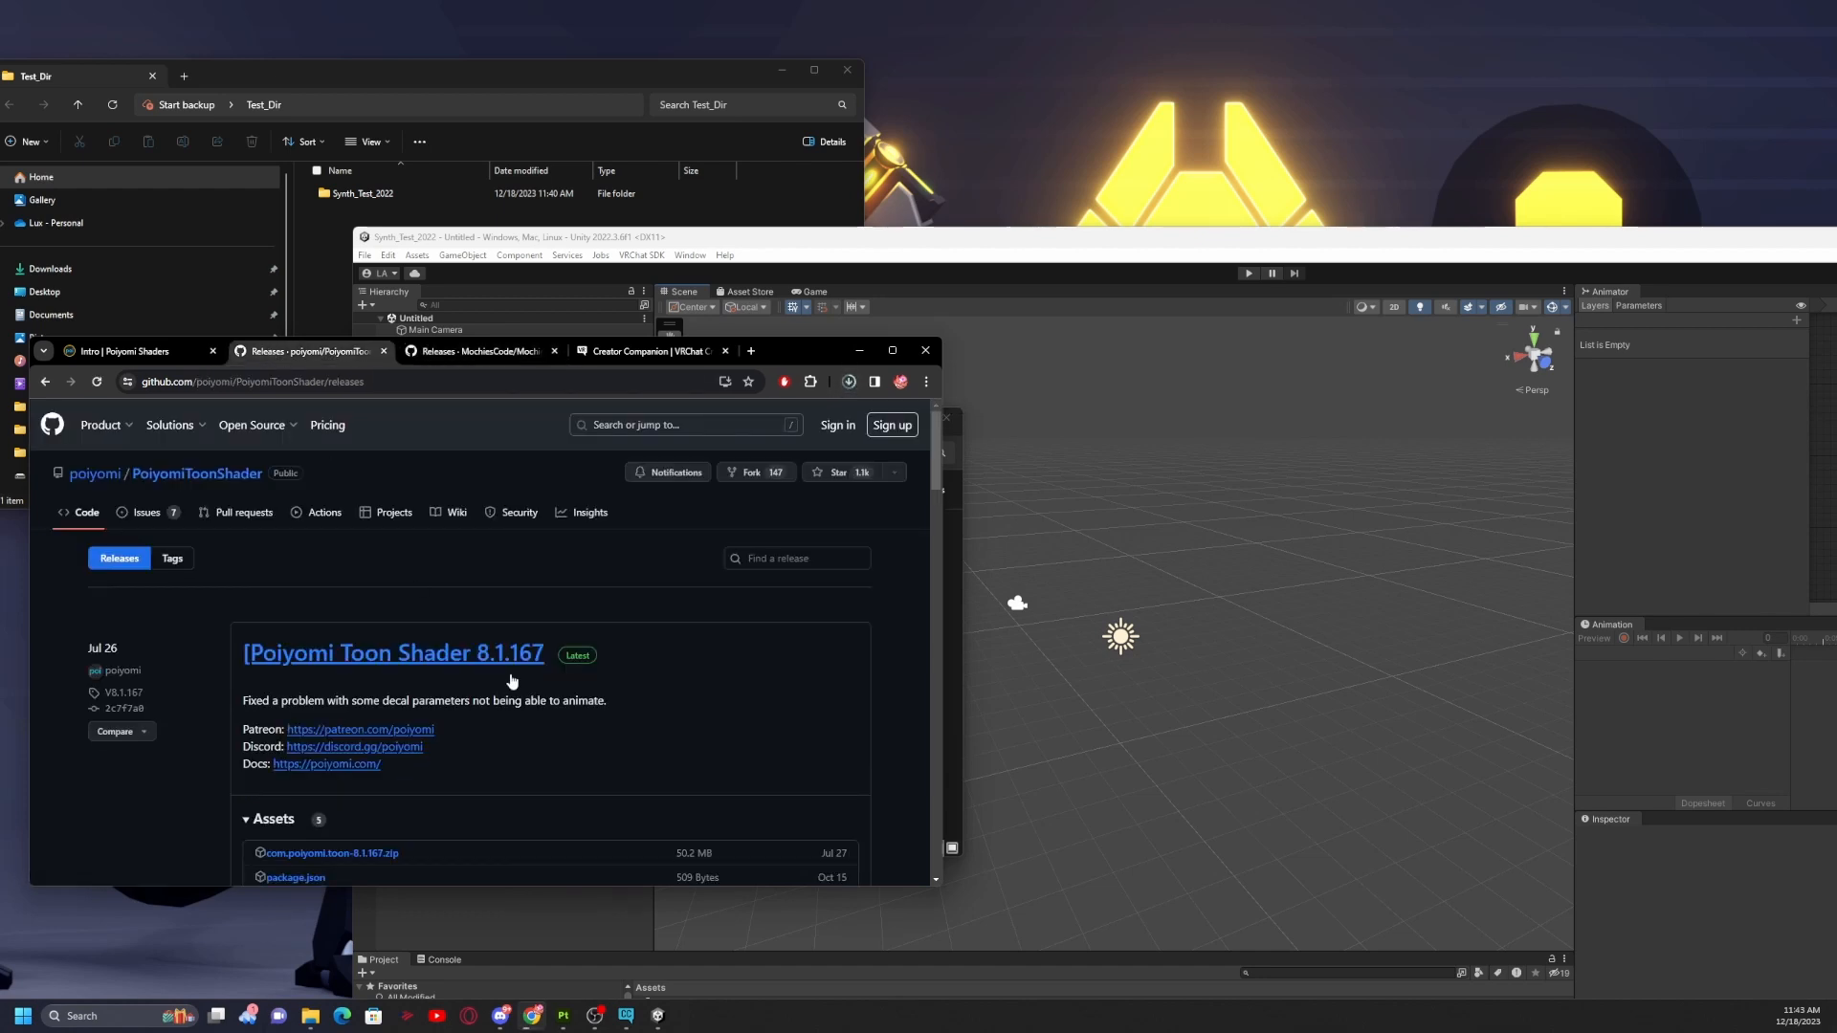
{"action": "scroll", "coordinate": [612, 668], "scroll_direction": "down", "scroll_amount": 1}
{"action": "scroll", "coordinate": [614, 673], "scroll_direction": "down", "scroll_amount": 2}
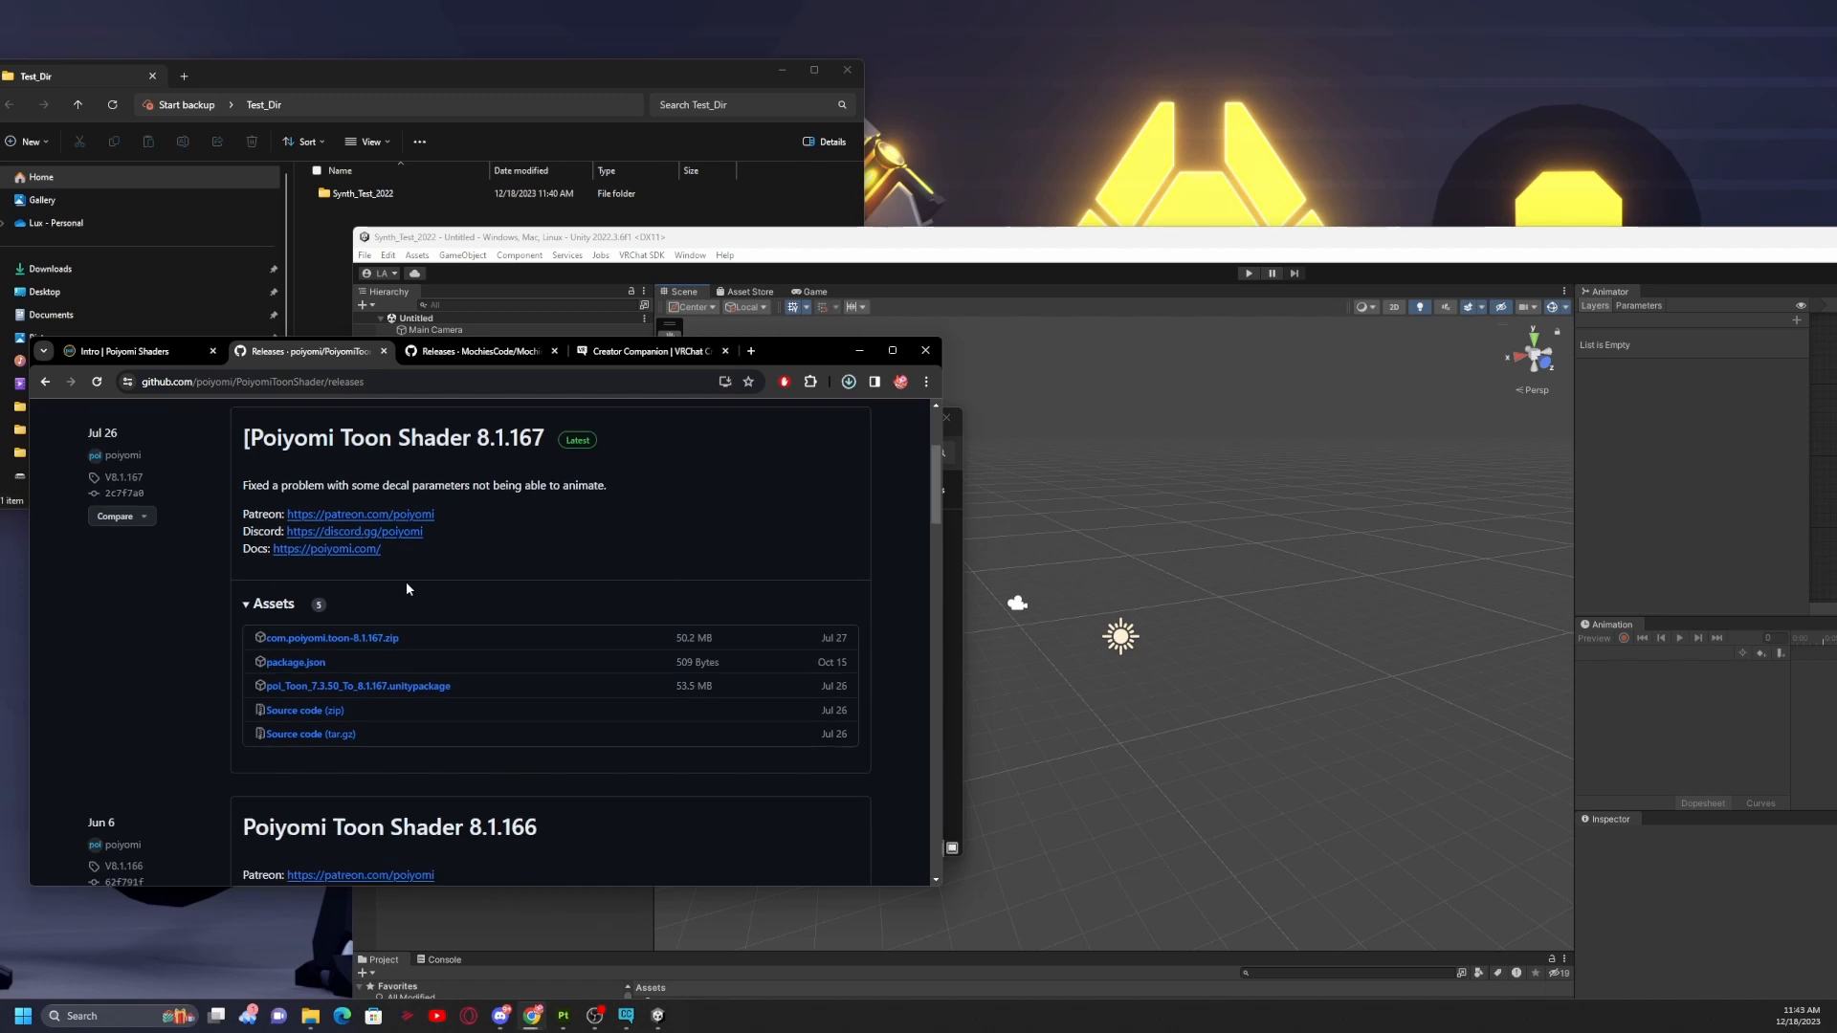
{"action": "left_click", "coordinate": [373, 638]}
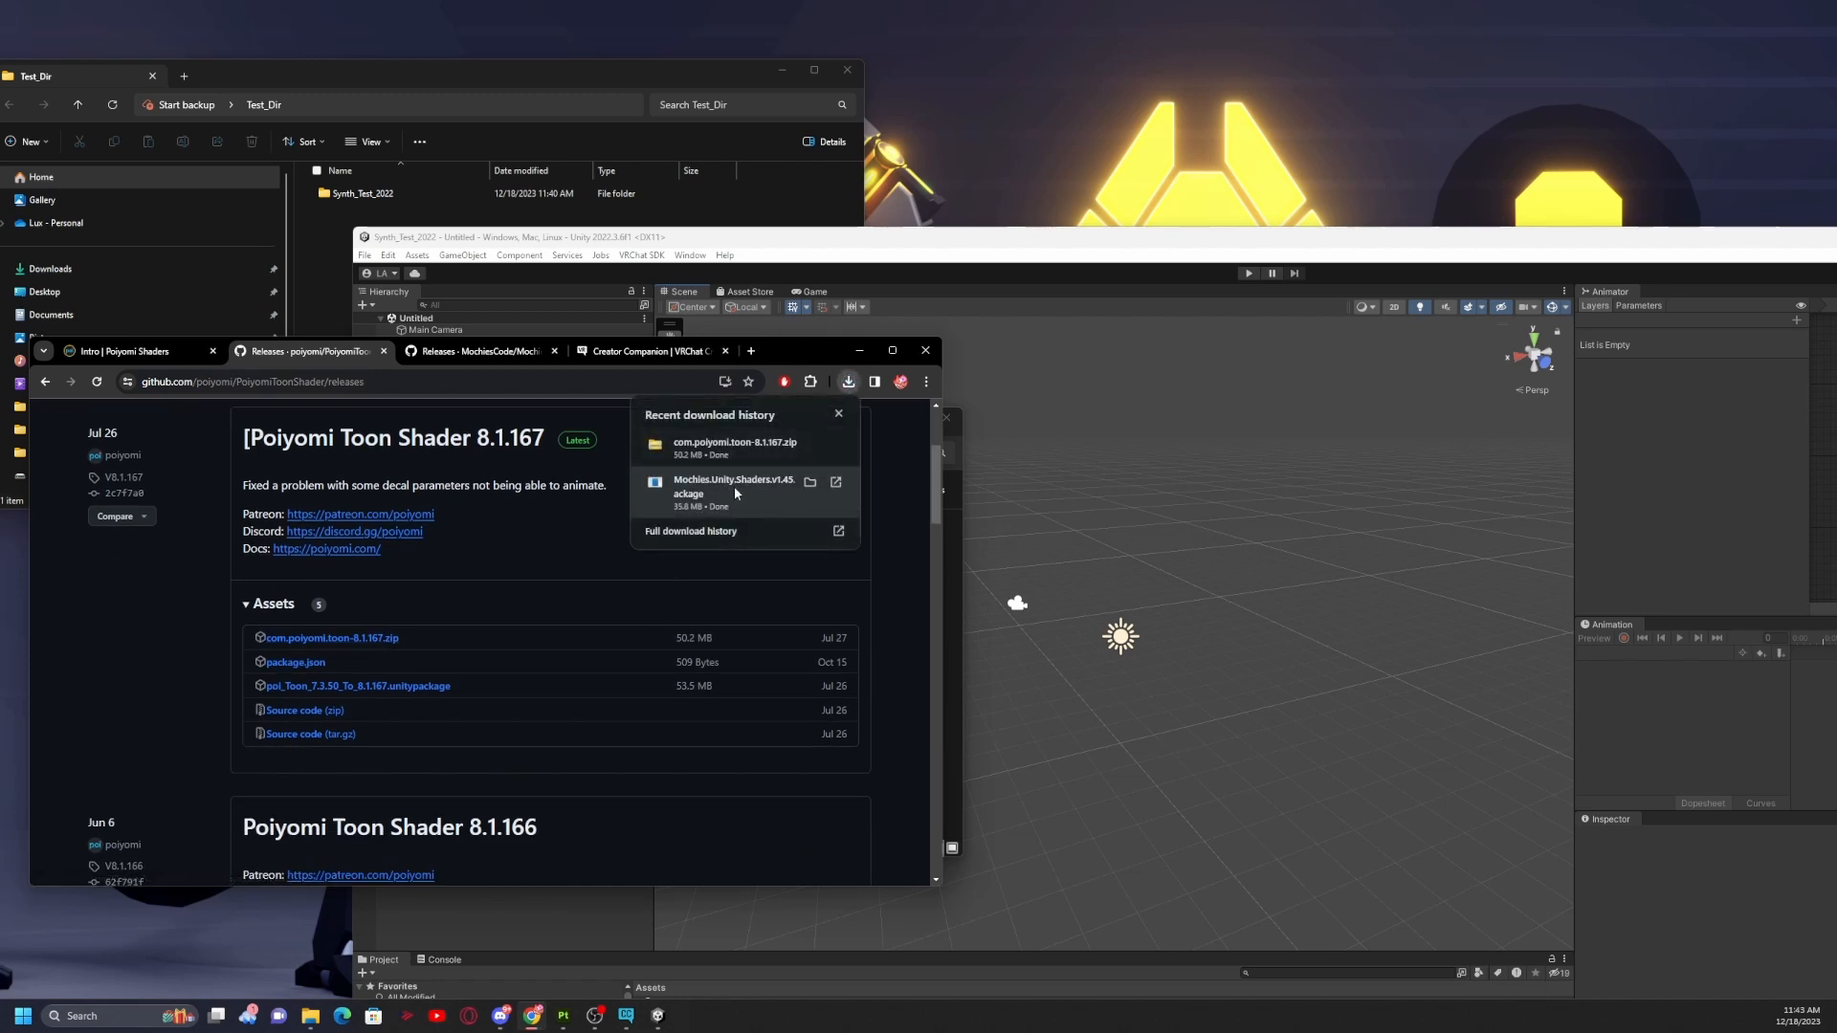
Open the downloaded Mochies shader package in Unity and maximize the Synth_Test_2022 project window.
{"action": "left_click", "coordinate": [733, 486]}
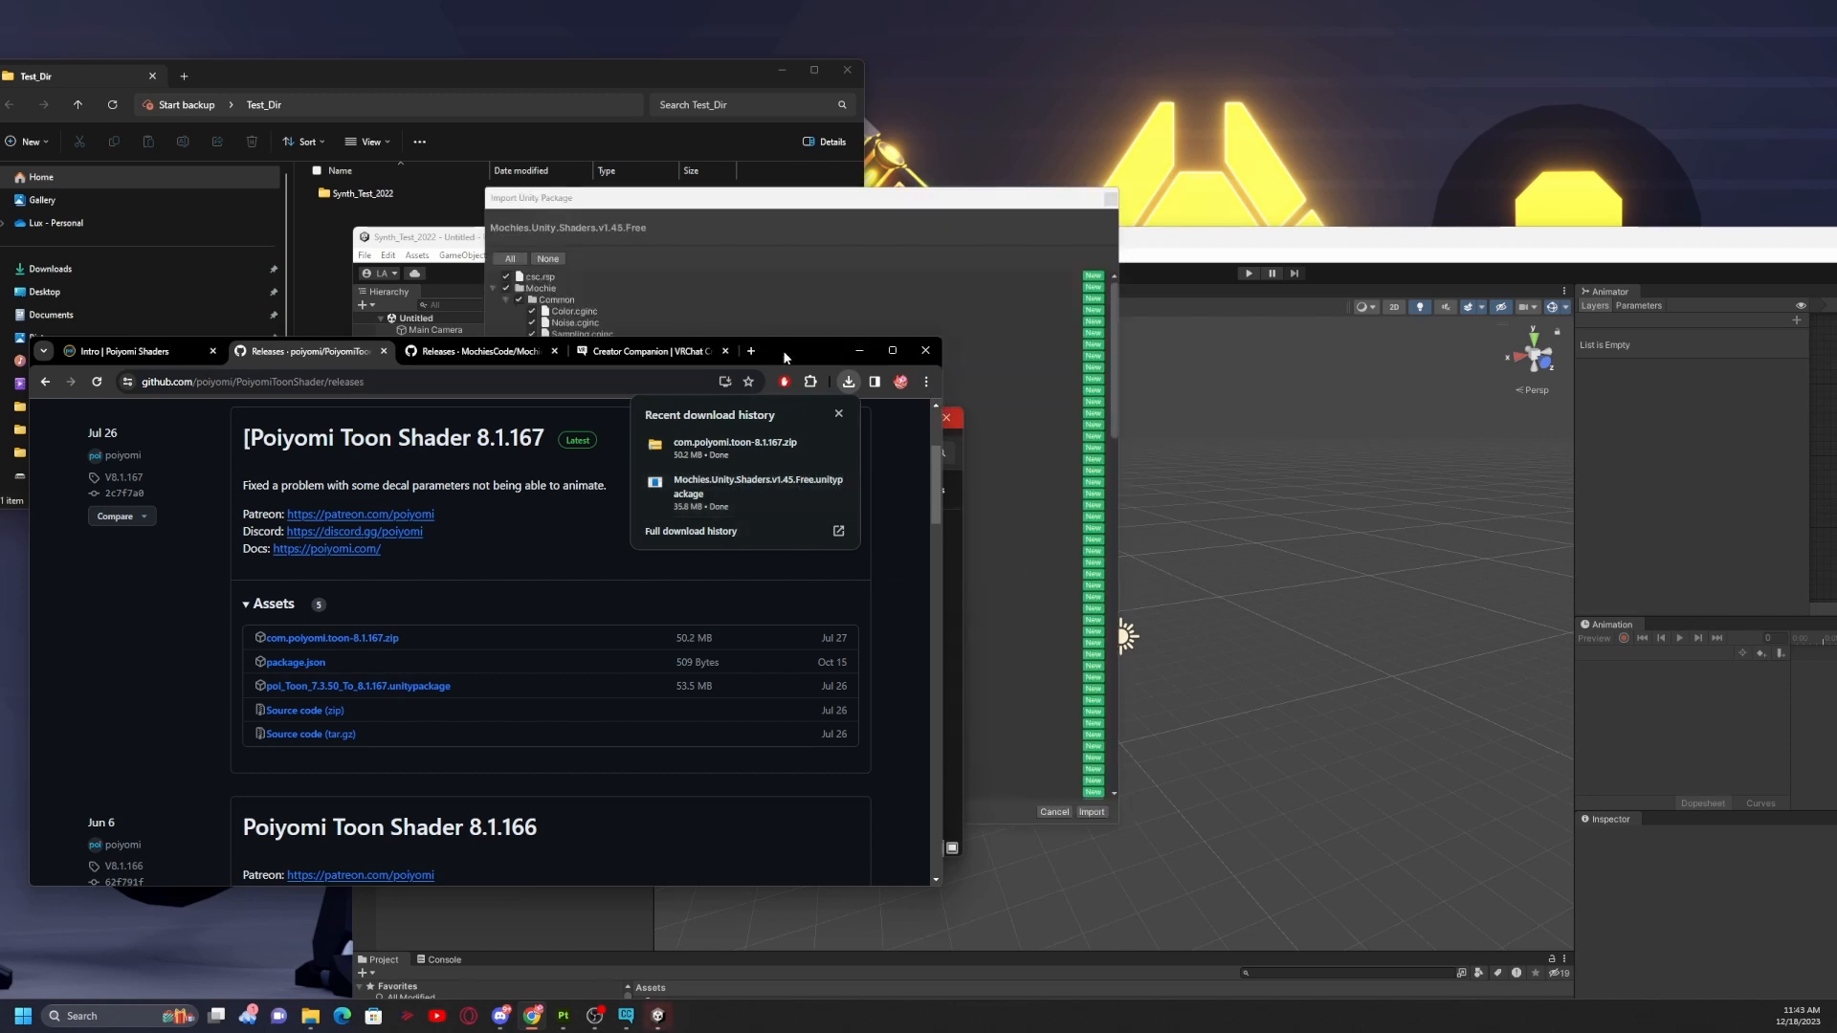
{"action": "left_click_drag", "start_coordinate": [784, 356], "coordinate": [519, 678]}
{"action": "left_click_drag", "start_coordinate": [824, 422], "coordinate": [608, 817]}
{"action": "left_click_drag", "start_coordinate": [717, 201], "coordinate": [904, 215]}
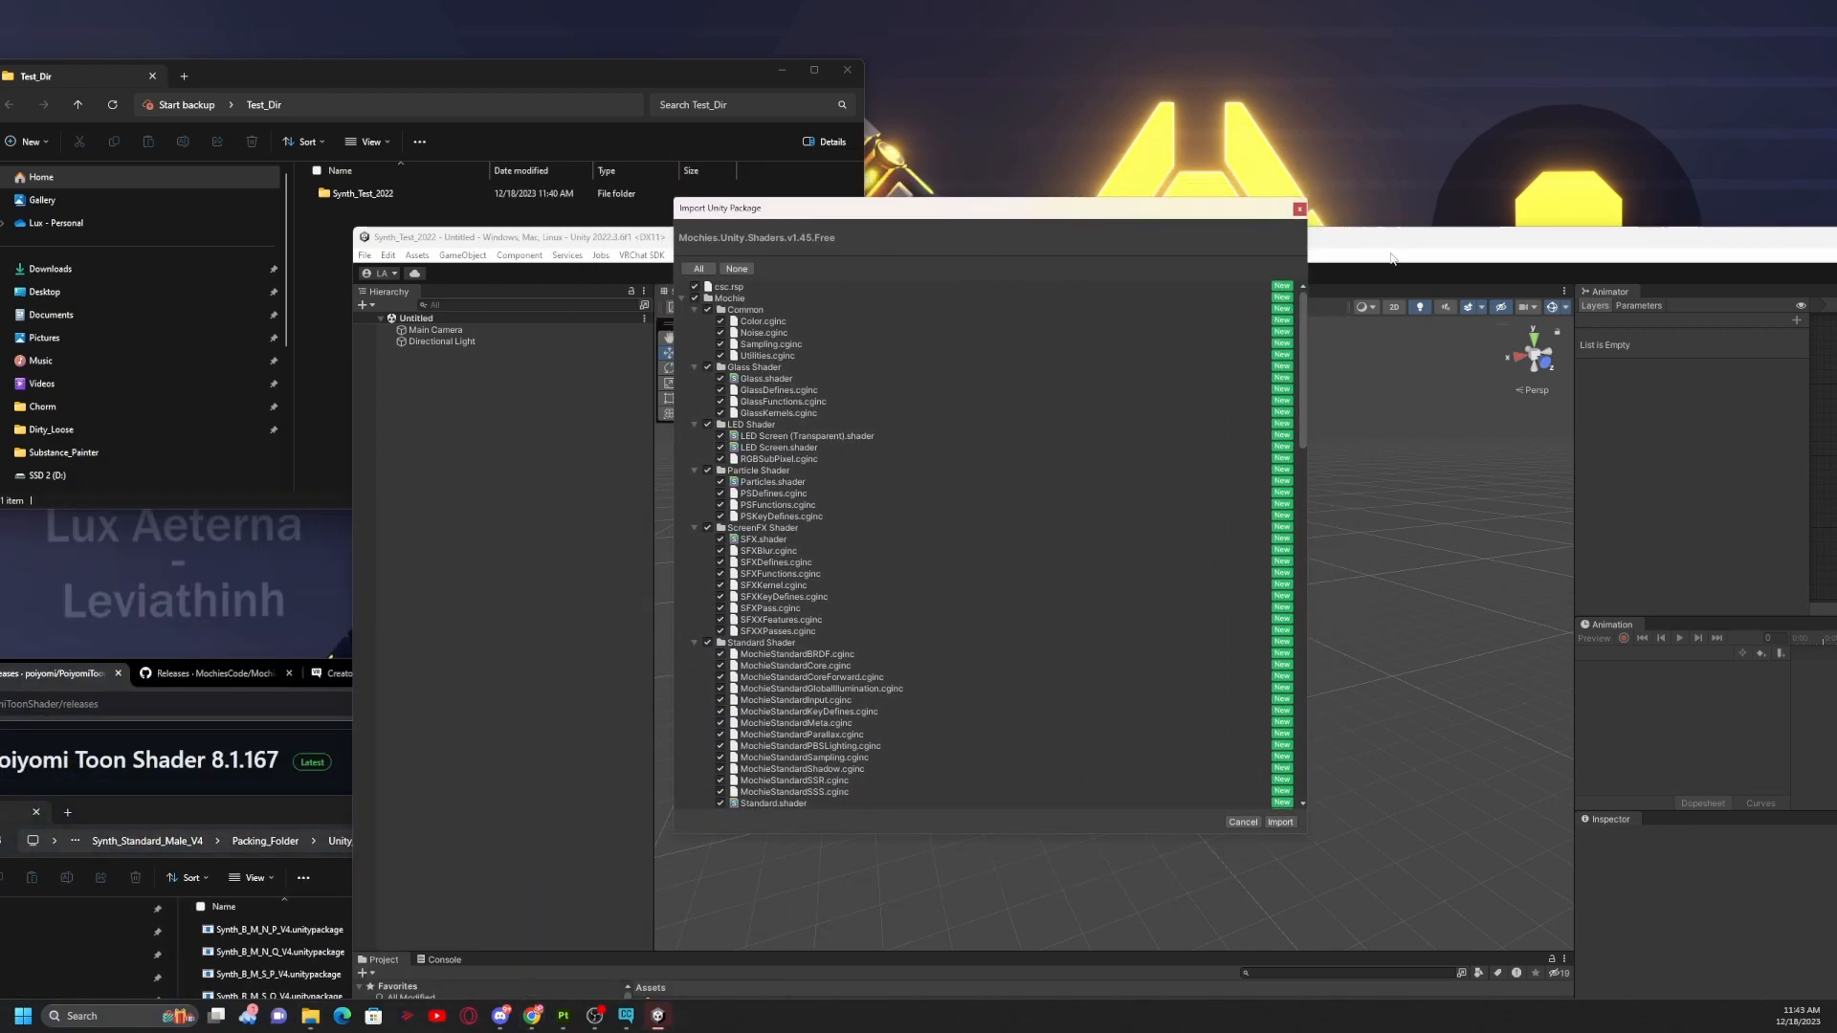
{"action": "left_click_drag", "start_coordinate": [1393, 245], "coordinate": [1035, 4]}
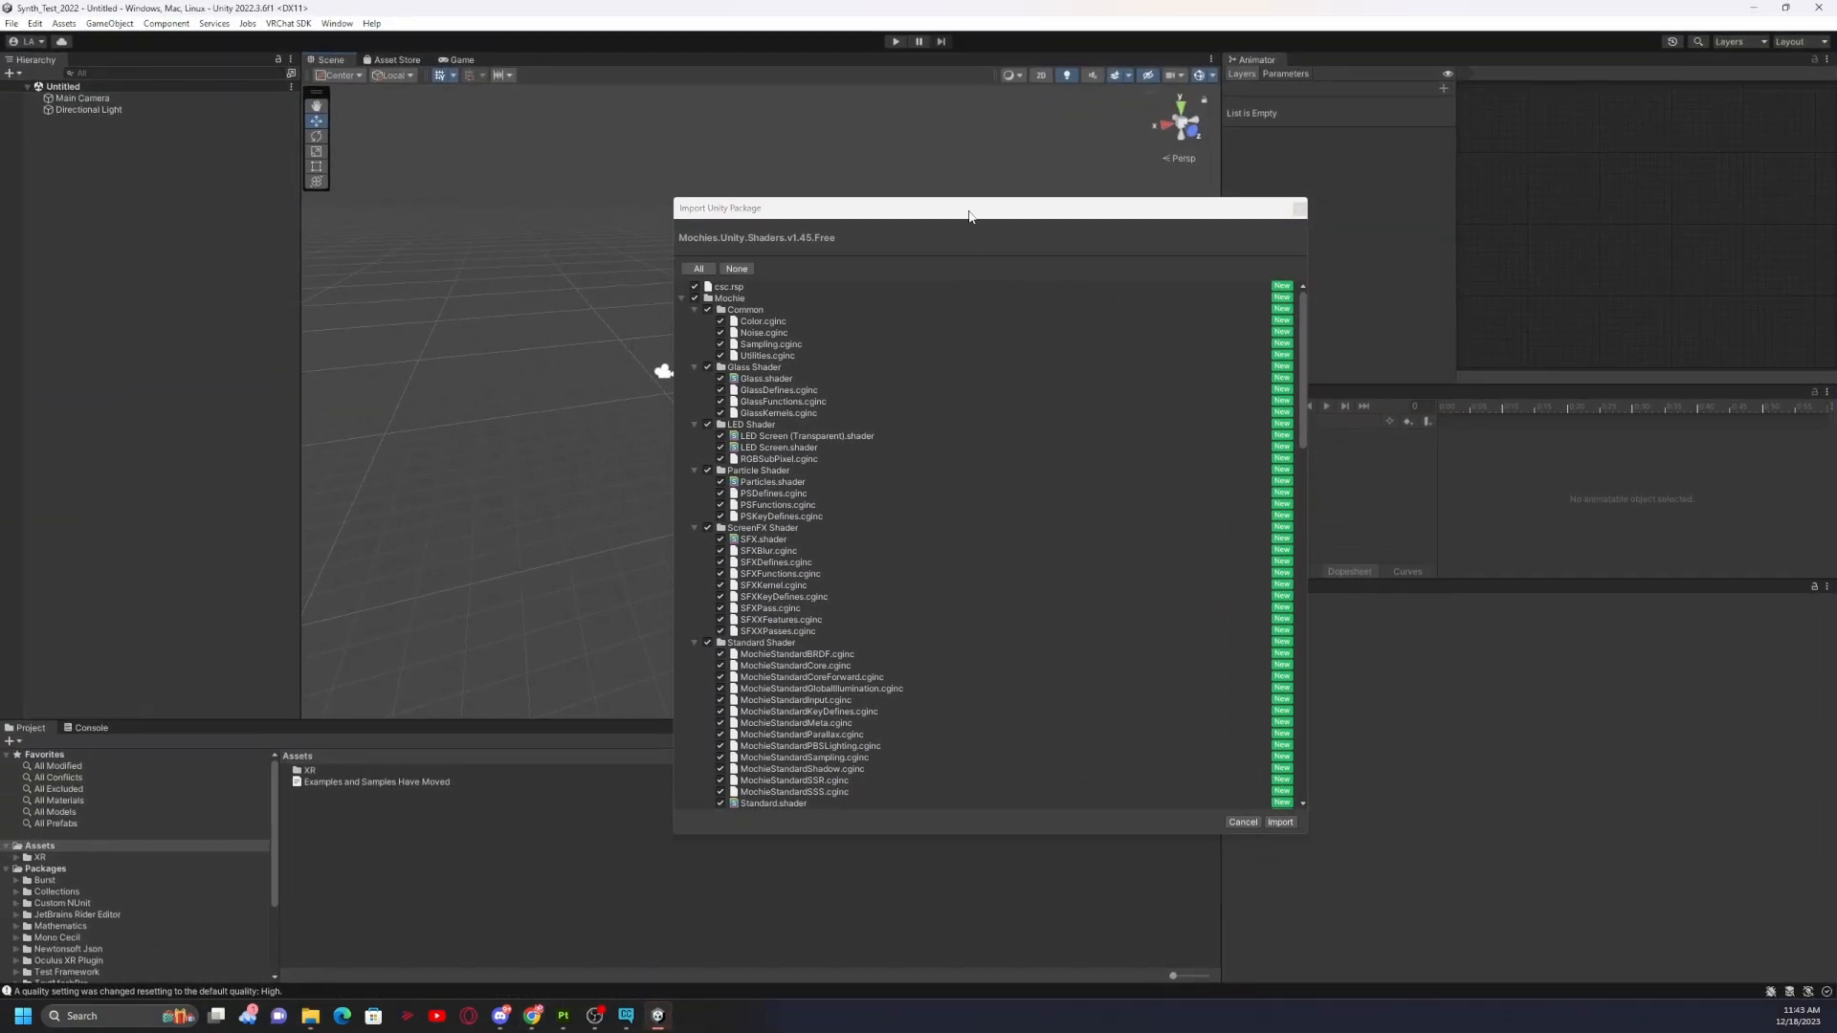
Review the contents of the Mochies v1.45 package and import all of its files into the project.
{"action": "left_click_drag", "start_coordinate": [969, 216], "coordinate": [822, 161]}
{"action": "scroll", "coordinate": [692, 501], "scroll_direction": "down", "scroll_amount": 10}
{"action": "scroll", "coordinate": [702, 502], "scroll_direction": "up", "scroll_amount": 9}
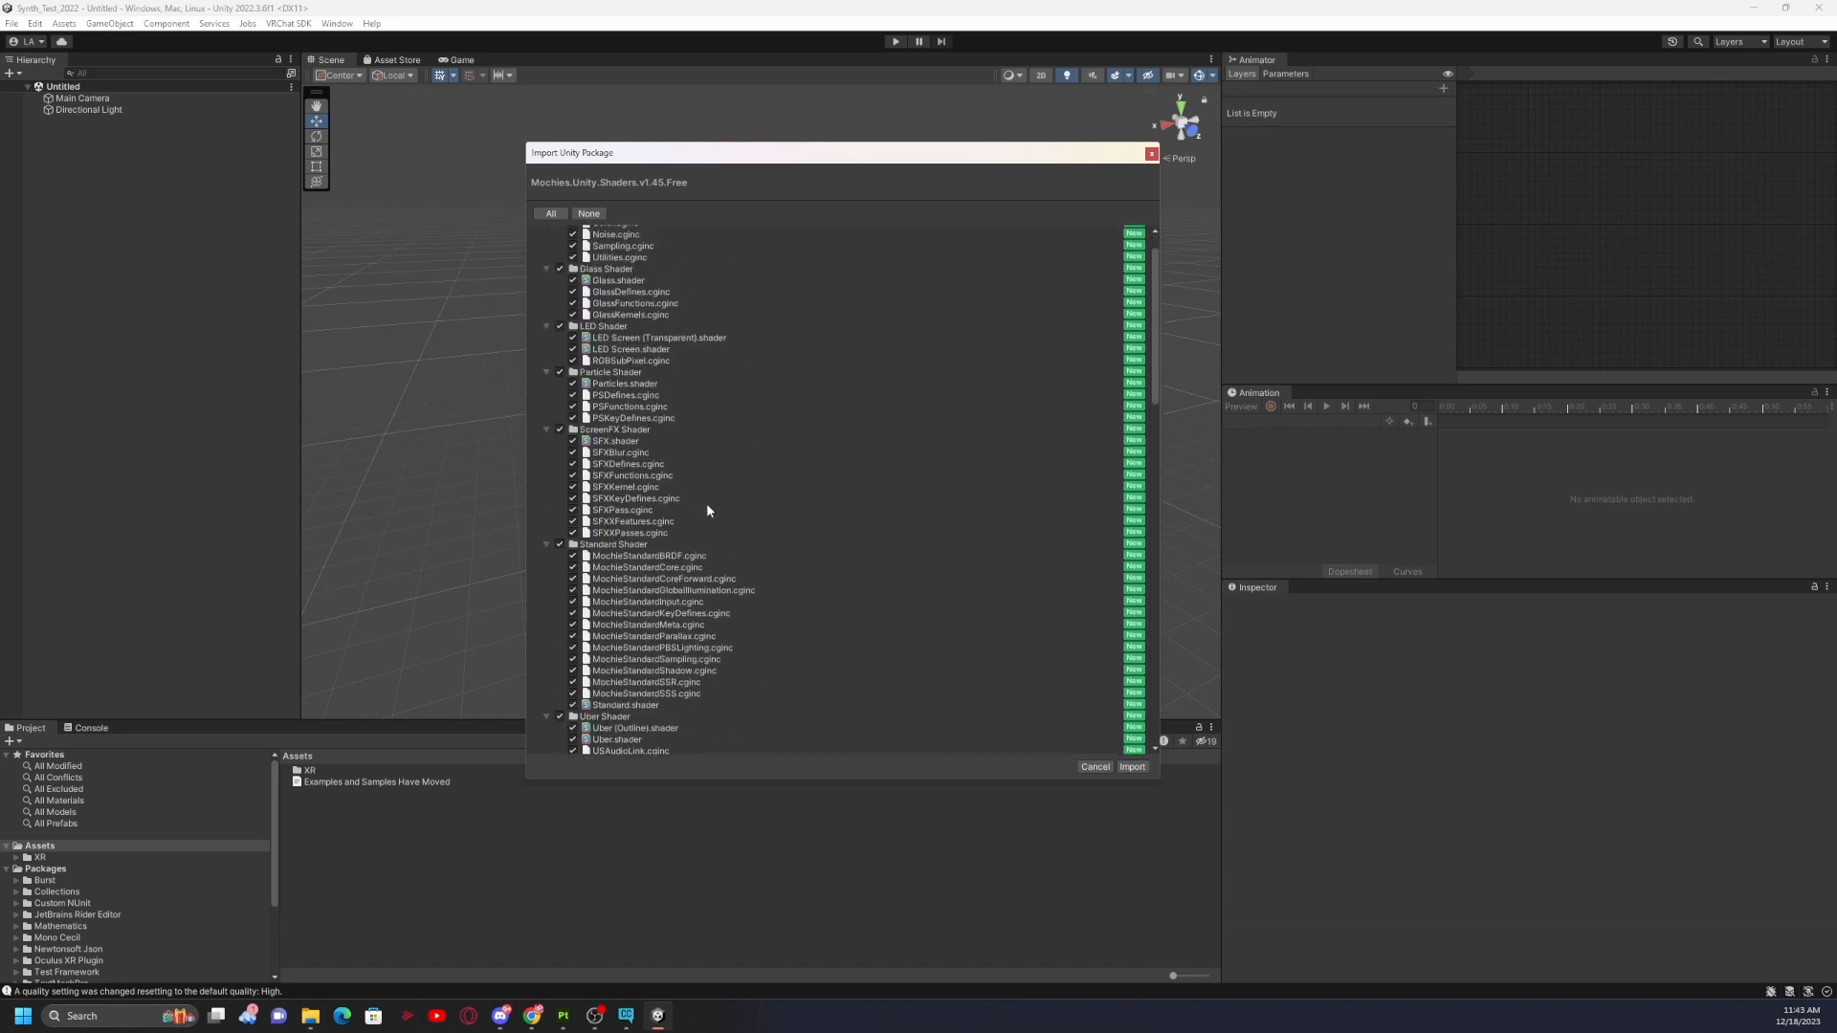
{"action": "scroll", "coordinate": [707, 505], "scroll_direction": "down", "scroll_amount": 15}
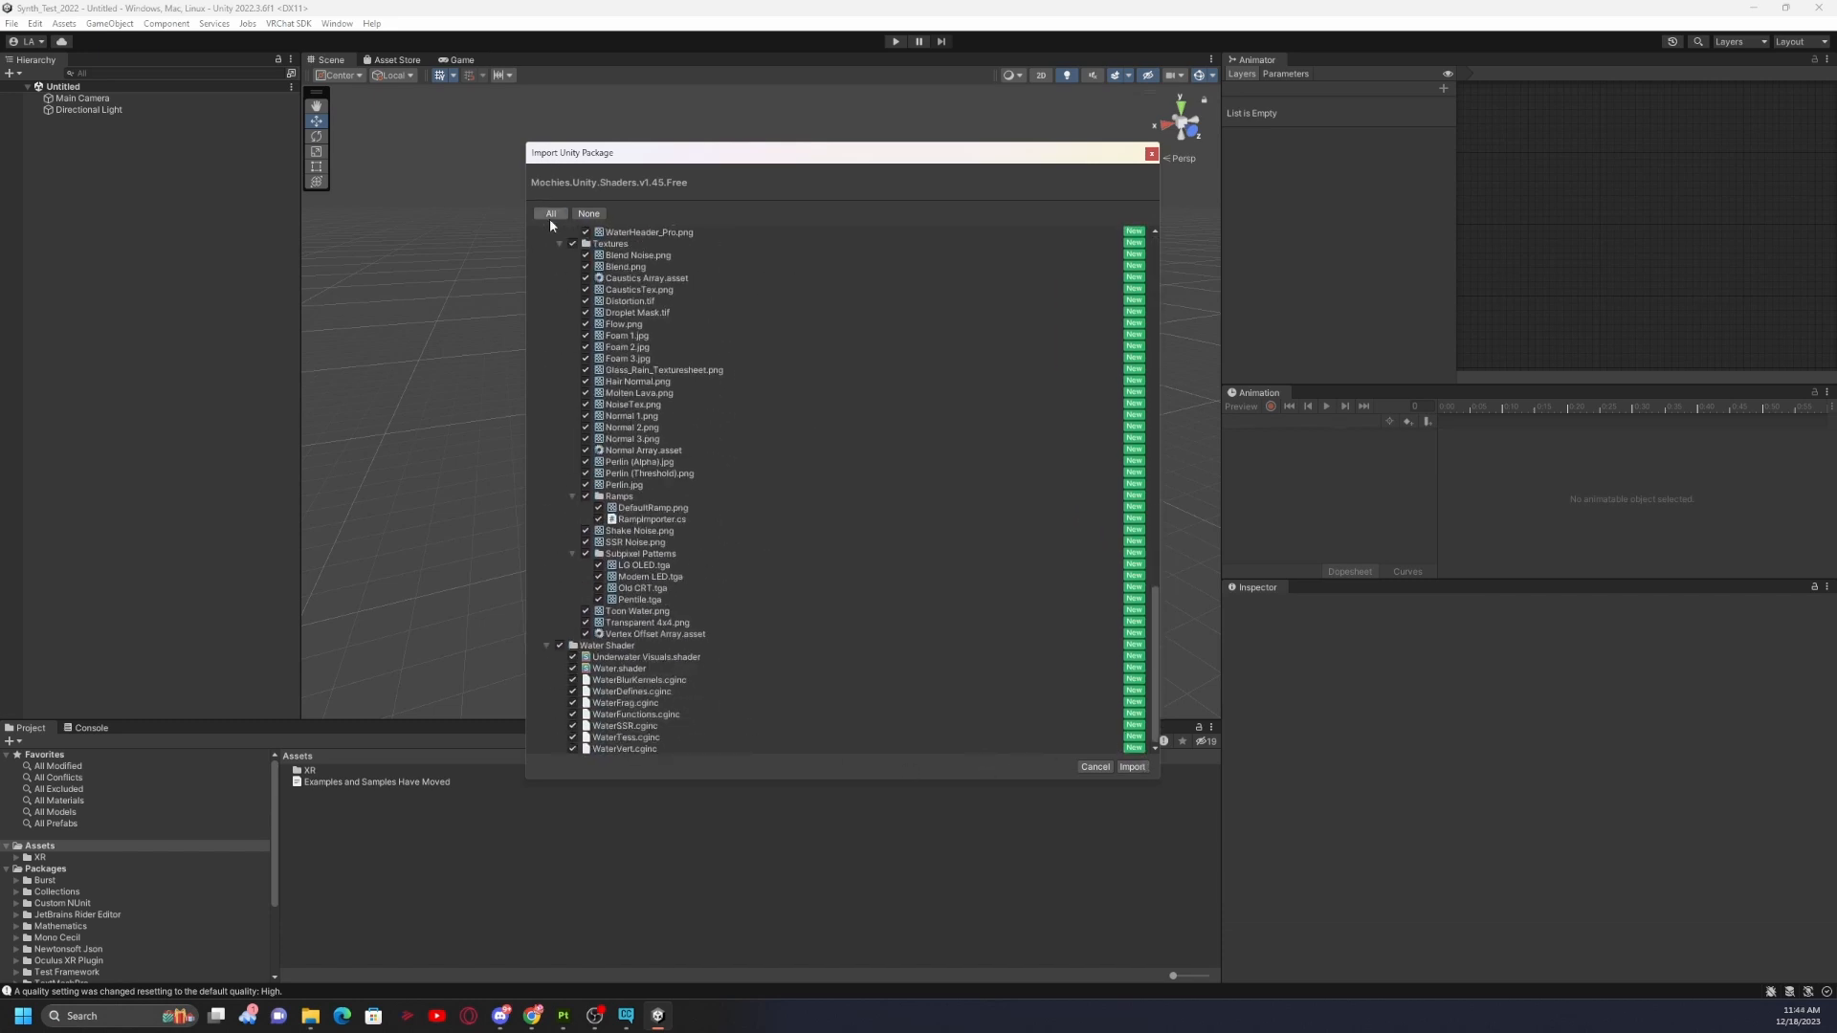
{"action": "left_click", "coordinate": [1132, 767]}
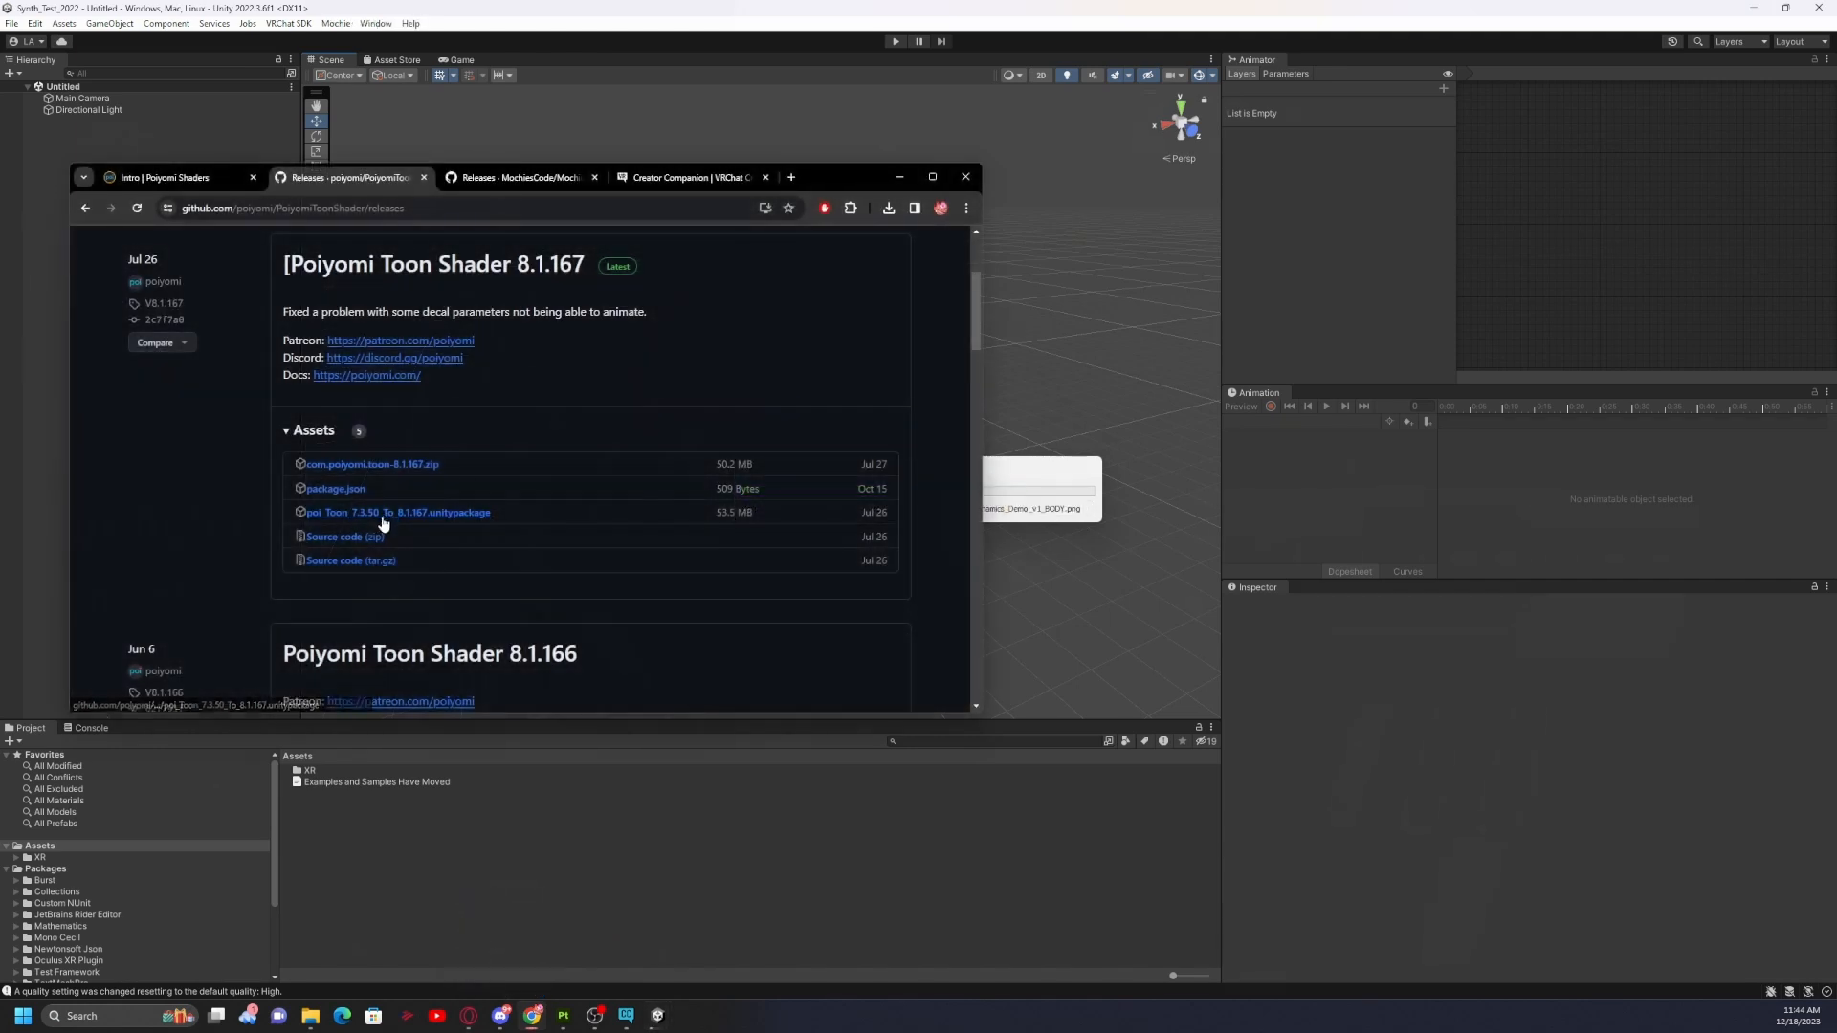
Download poi_Toon_7.3.50_To_8.1.167.unitypackage from the Poiyomi Toon Shader 8.1.167 release assets.
{"action": "left_click", "coordinate": [383, 516]}
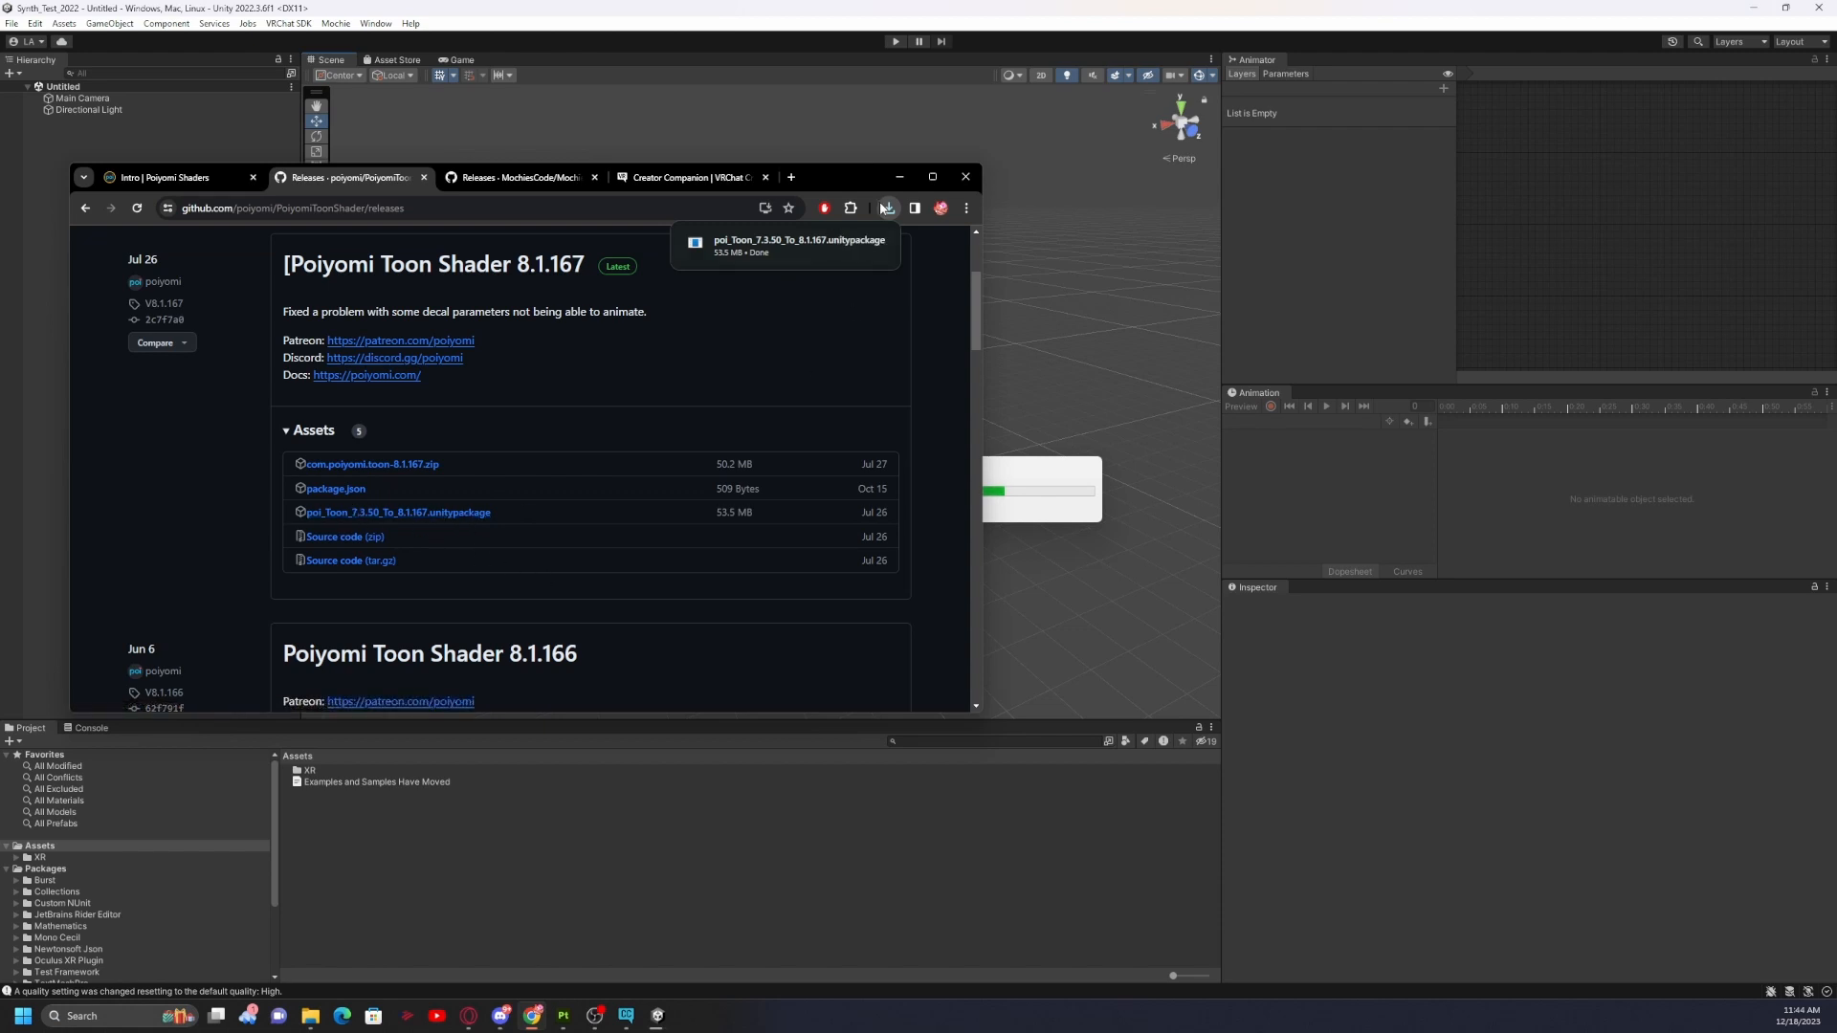
{"action": "left_click_drag", "start_coordinate": [845, 177], "coordinate": [780, 337]}
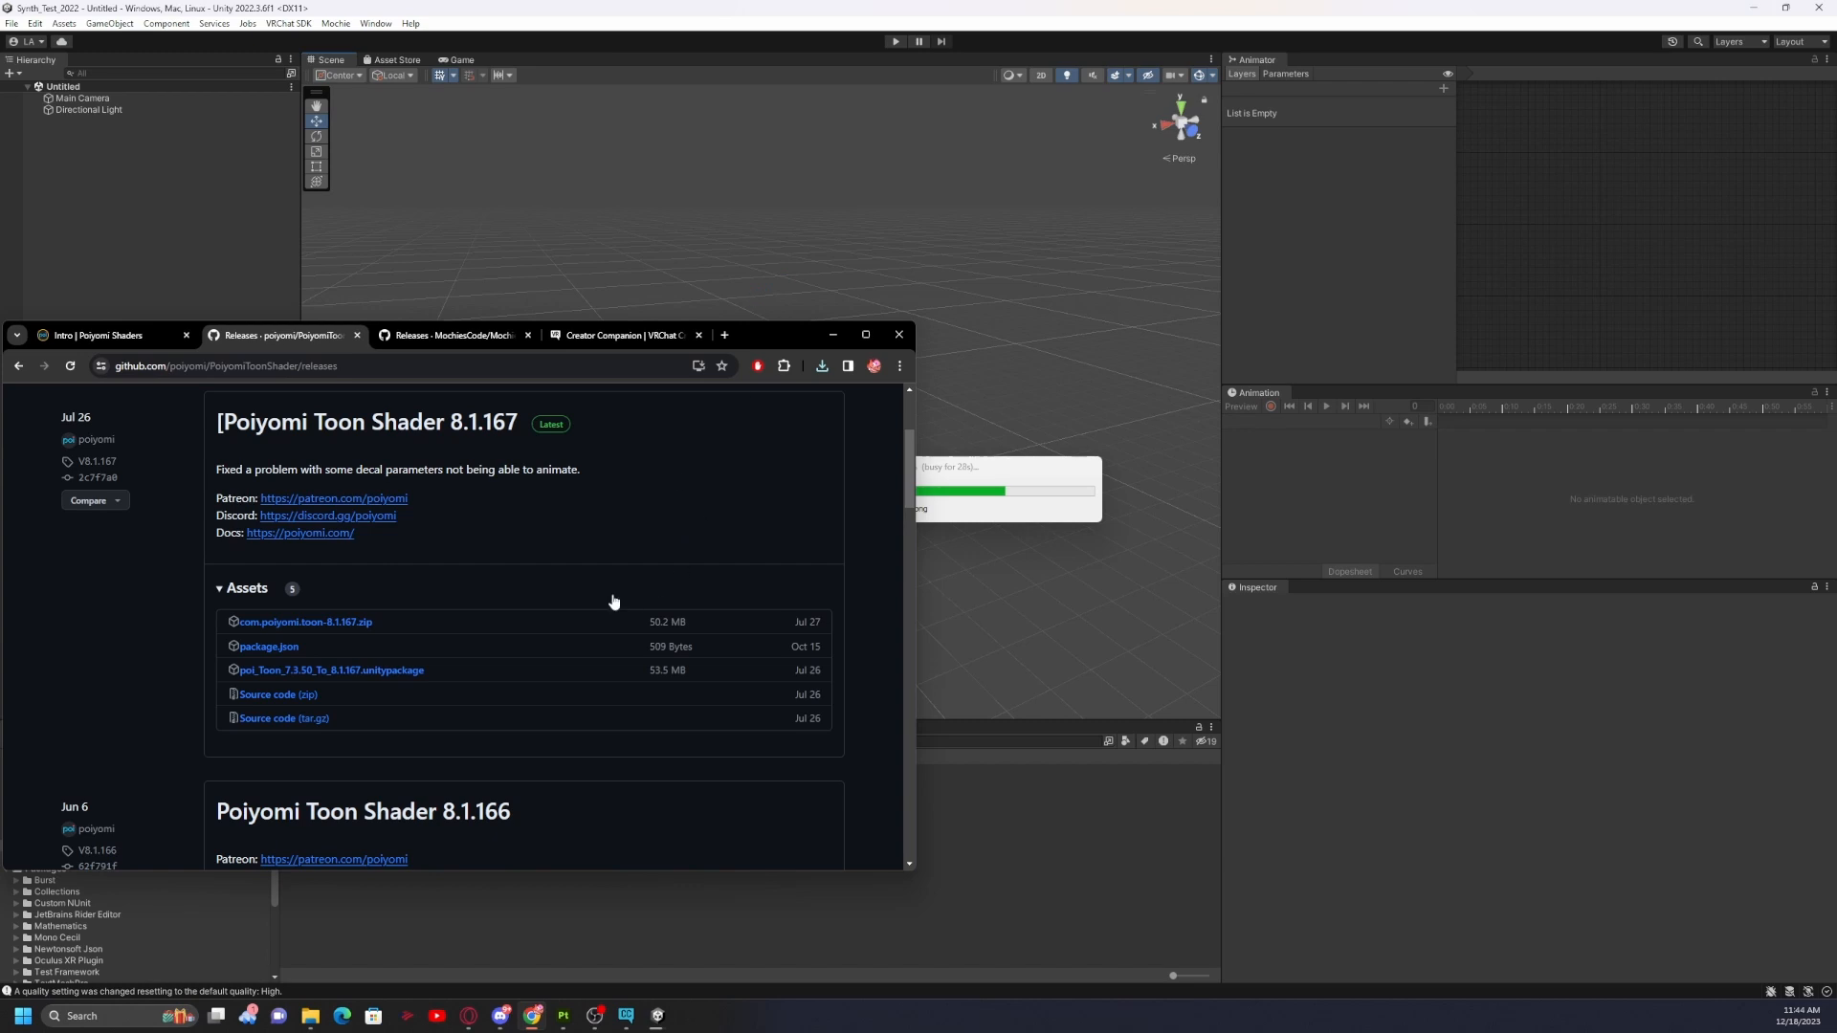
{"action": "left_click_drag", "start_coordinate": [779, 337], "coordinate": [873, 297]}
{"action": "scroll", "coordinate": [833, 464], "scroll_direction": "down", "scroll_amount": 6}
{"action": "scroll", "coordinate": [833, 464], "scroll_direction": "up", "scroll_amount": 5}
{"action": "scroll", "coordinate": [833, 464], "scroll_direction": "down", "scroll_amount": 3}
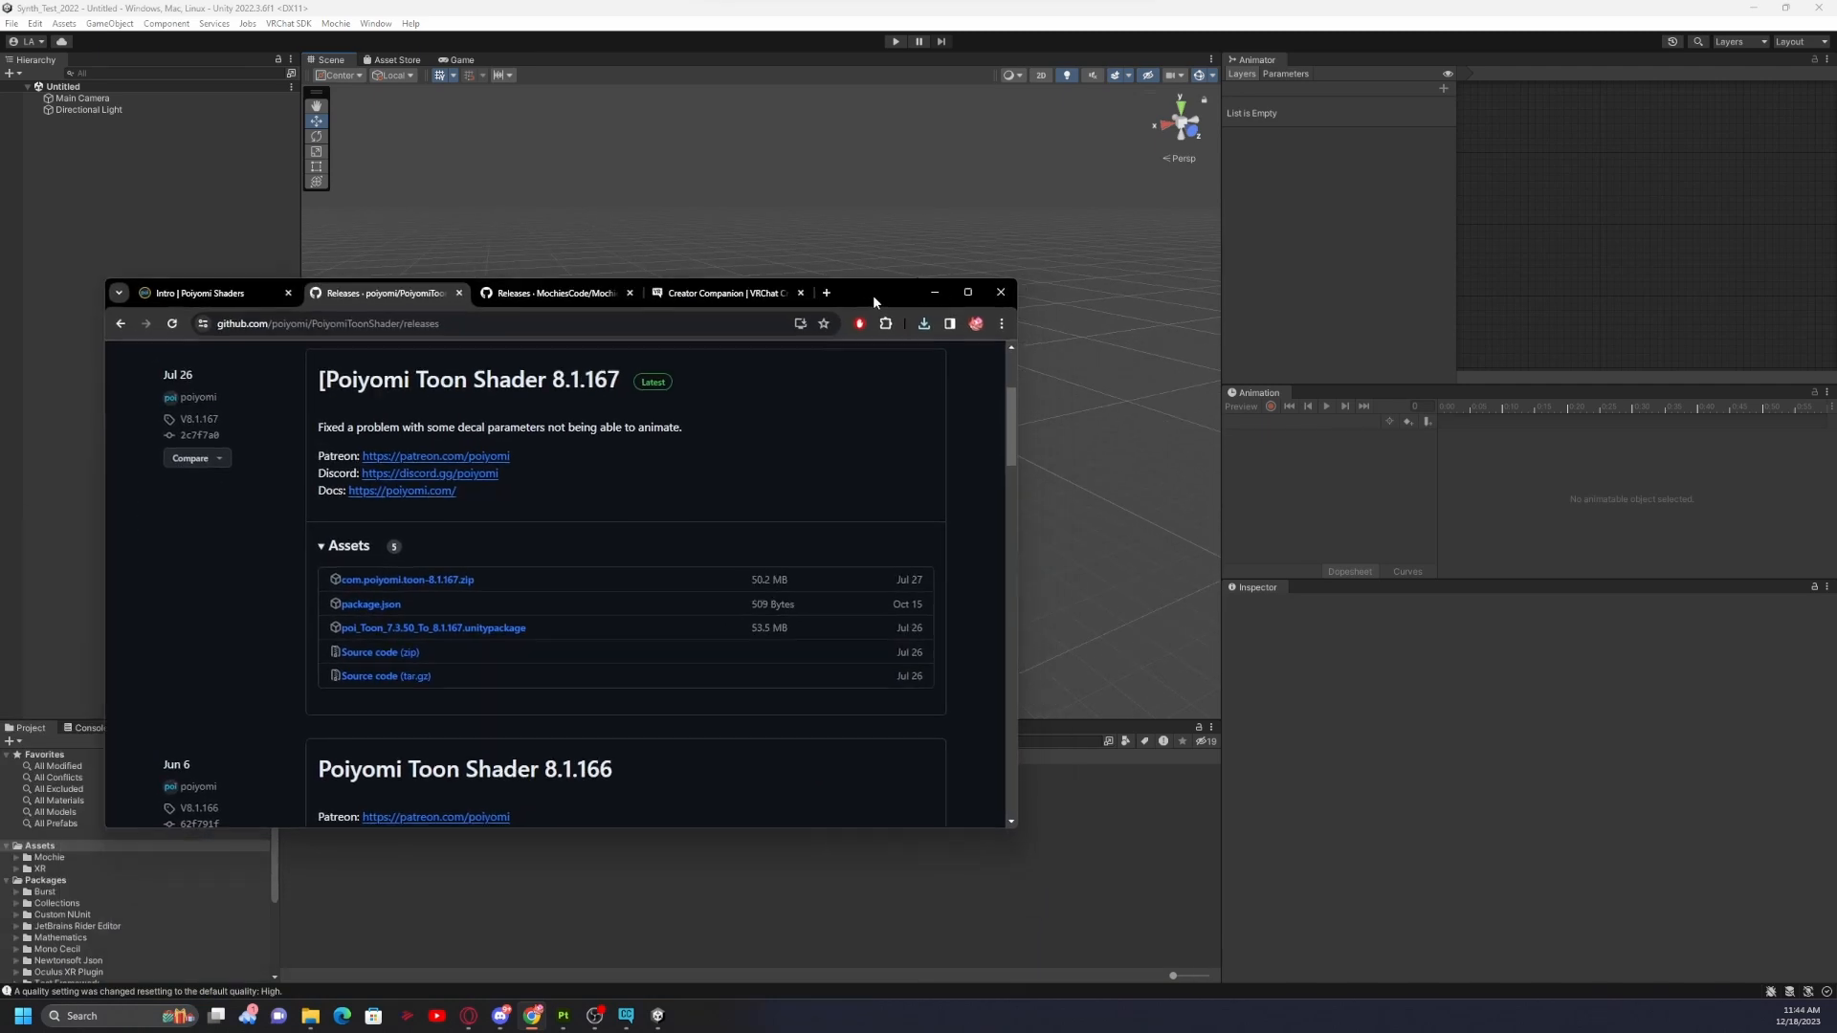
Open the downloaded poi_Toon_7.3.50_To_8.1.167 package, minimize the browser, and import all of its files into the Unity project.
{"action": "left_click", "coordinate": [924, 325]}
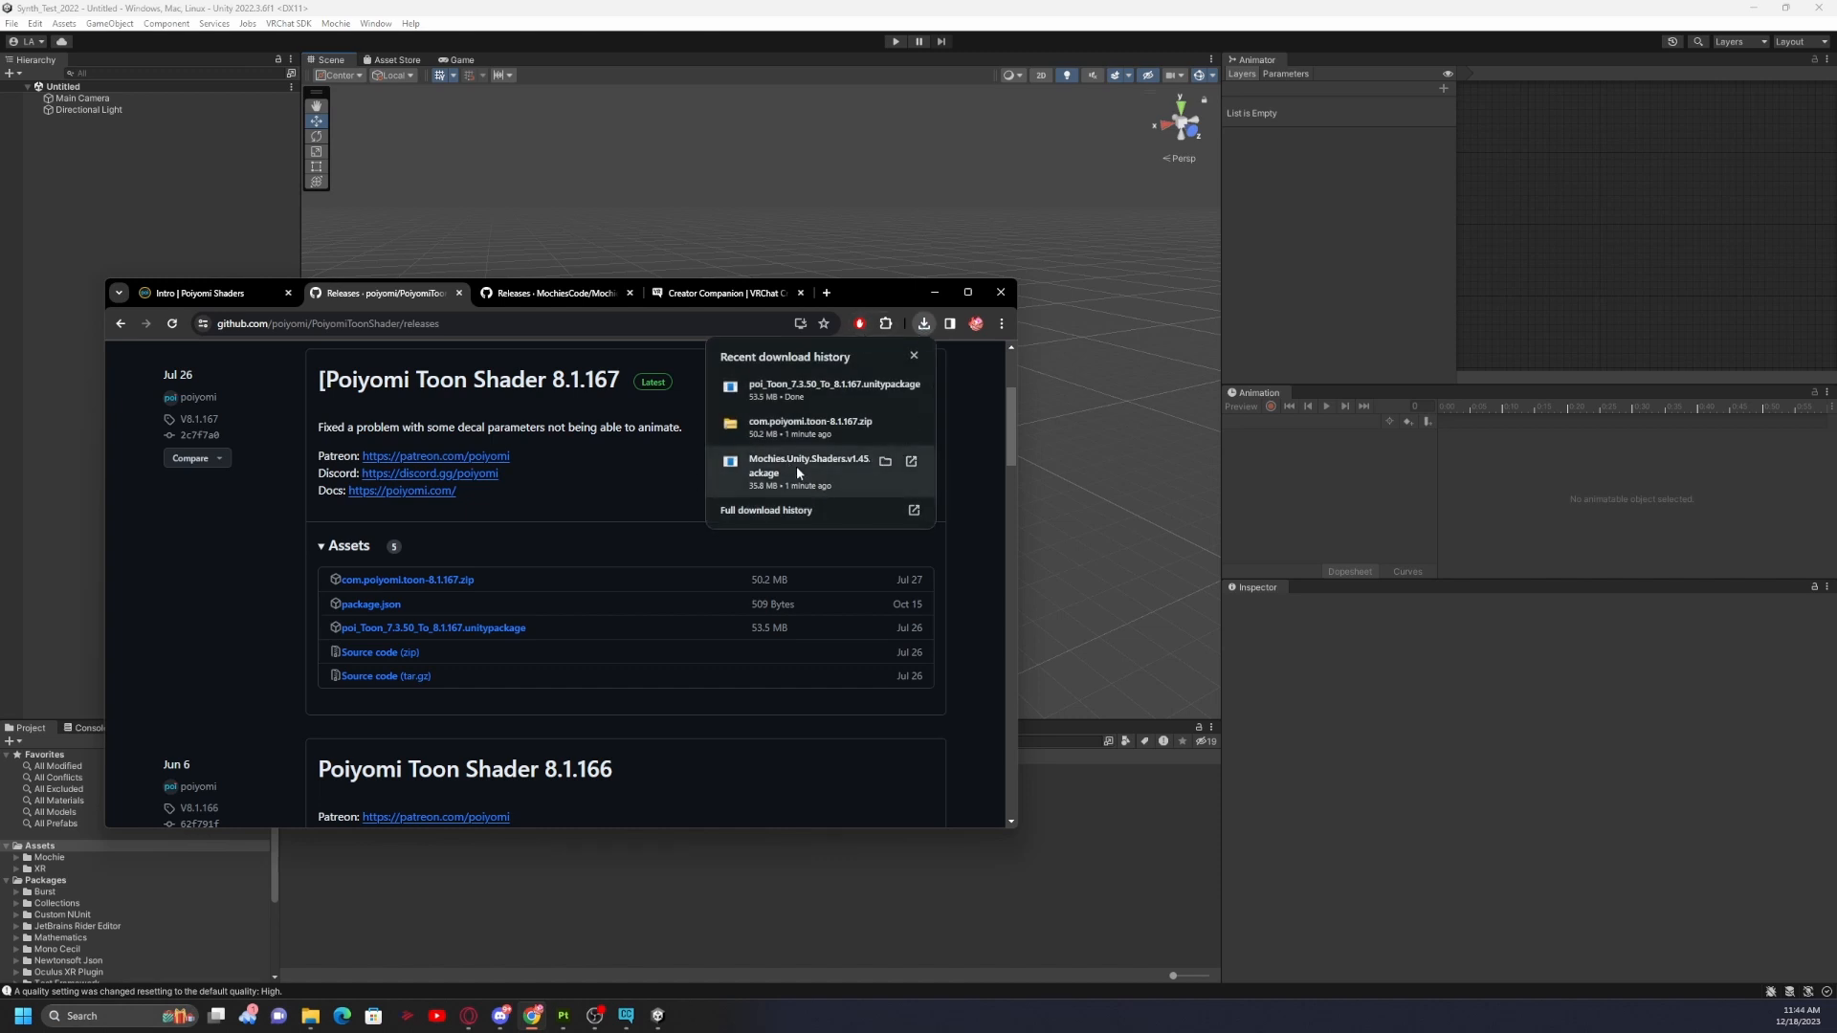
{"action": "left_click", "coordinate": [823, 388]}
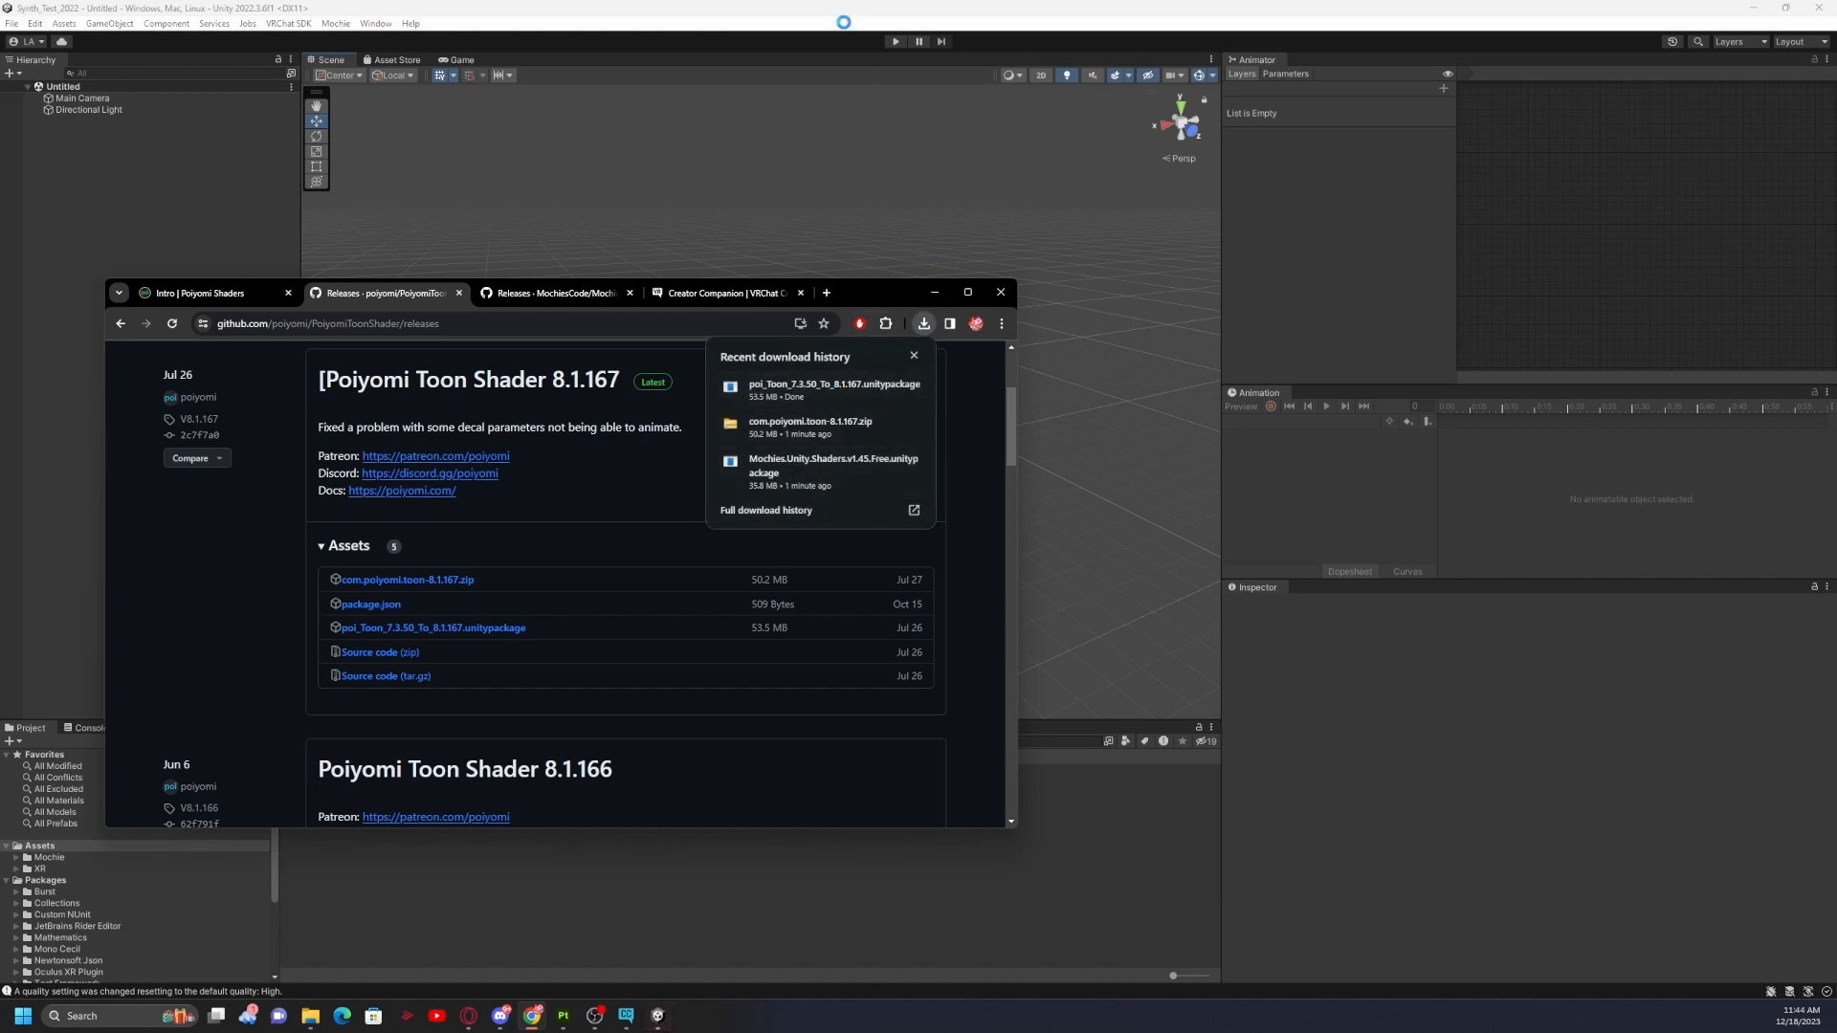
{"action": "left_click", "coordinate": [934, 292]}
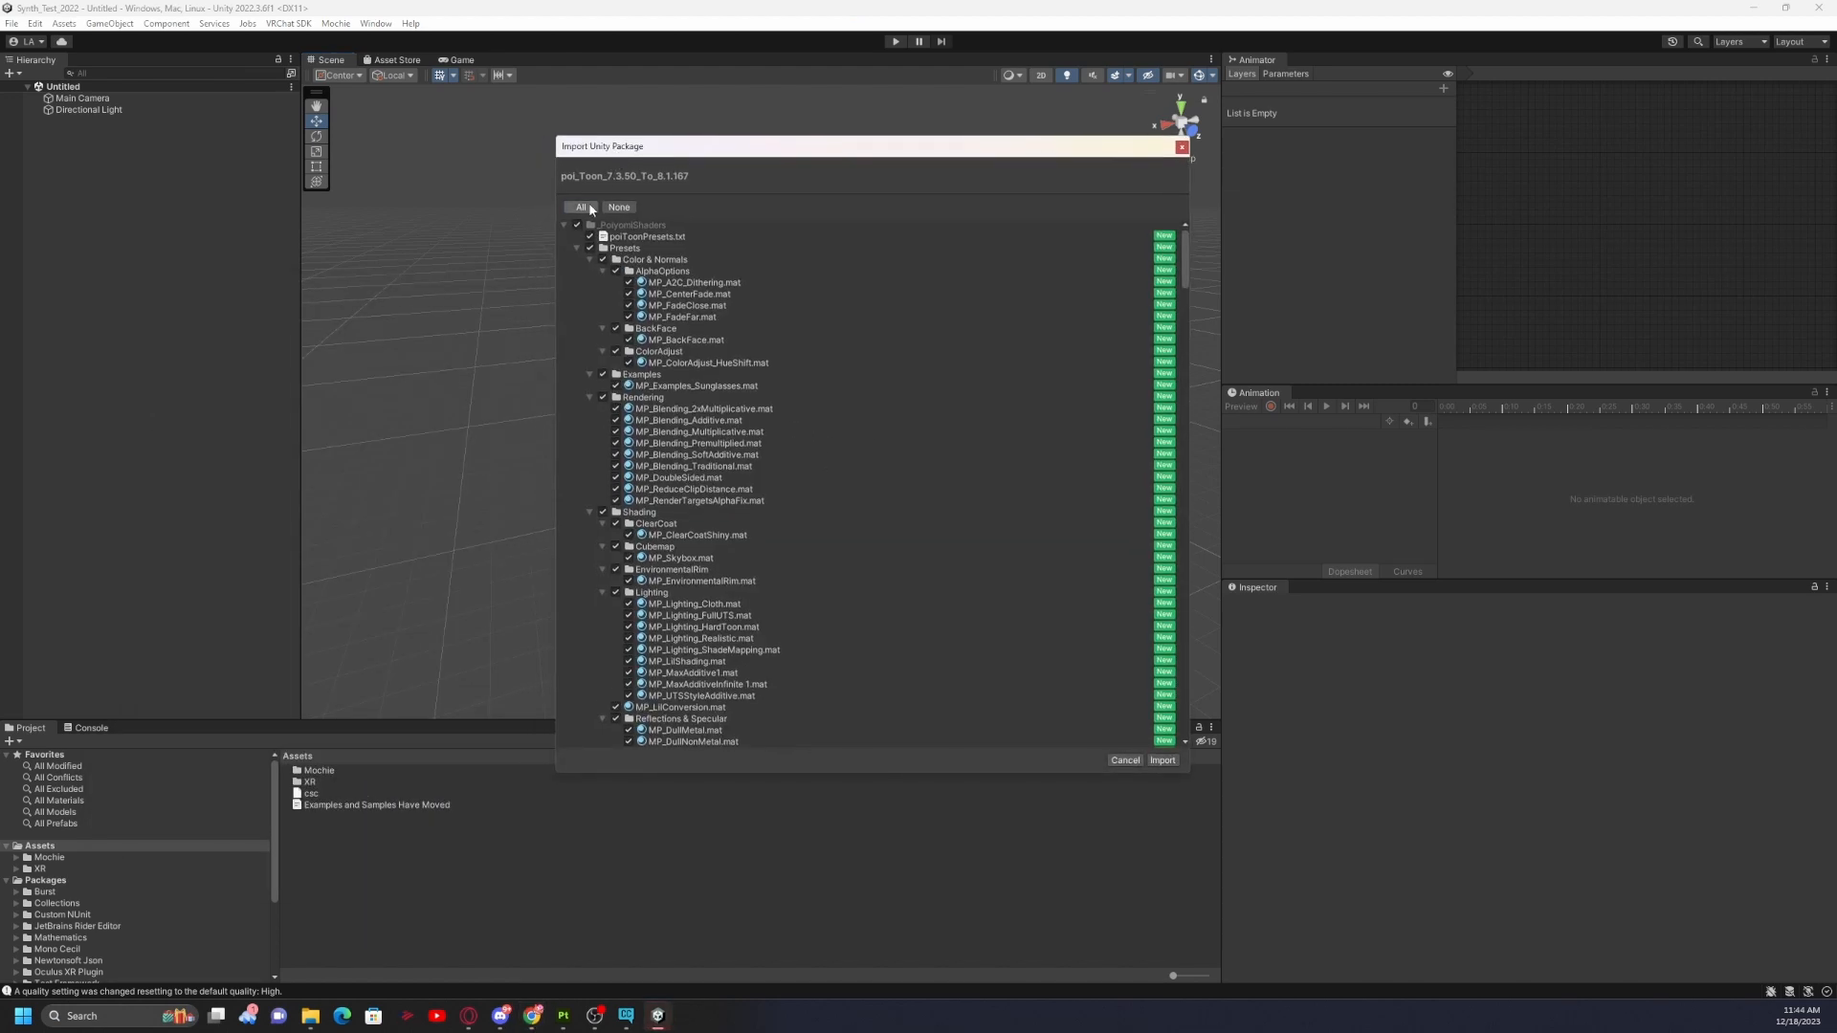
{"action": "left_click", "coordinate": [1164, 760]}
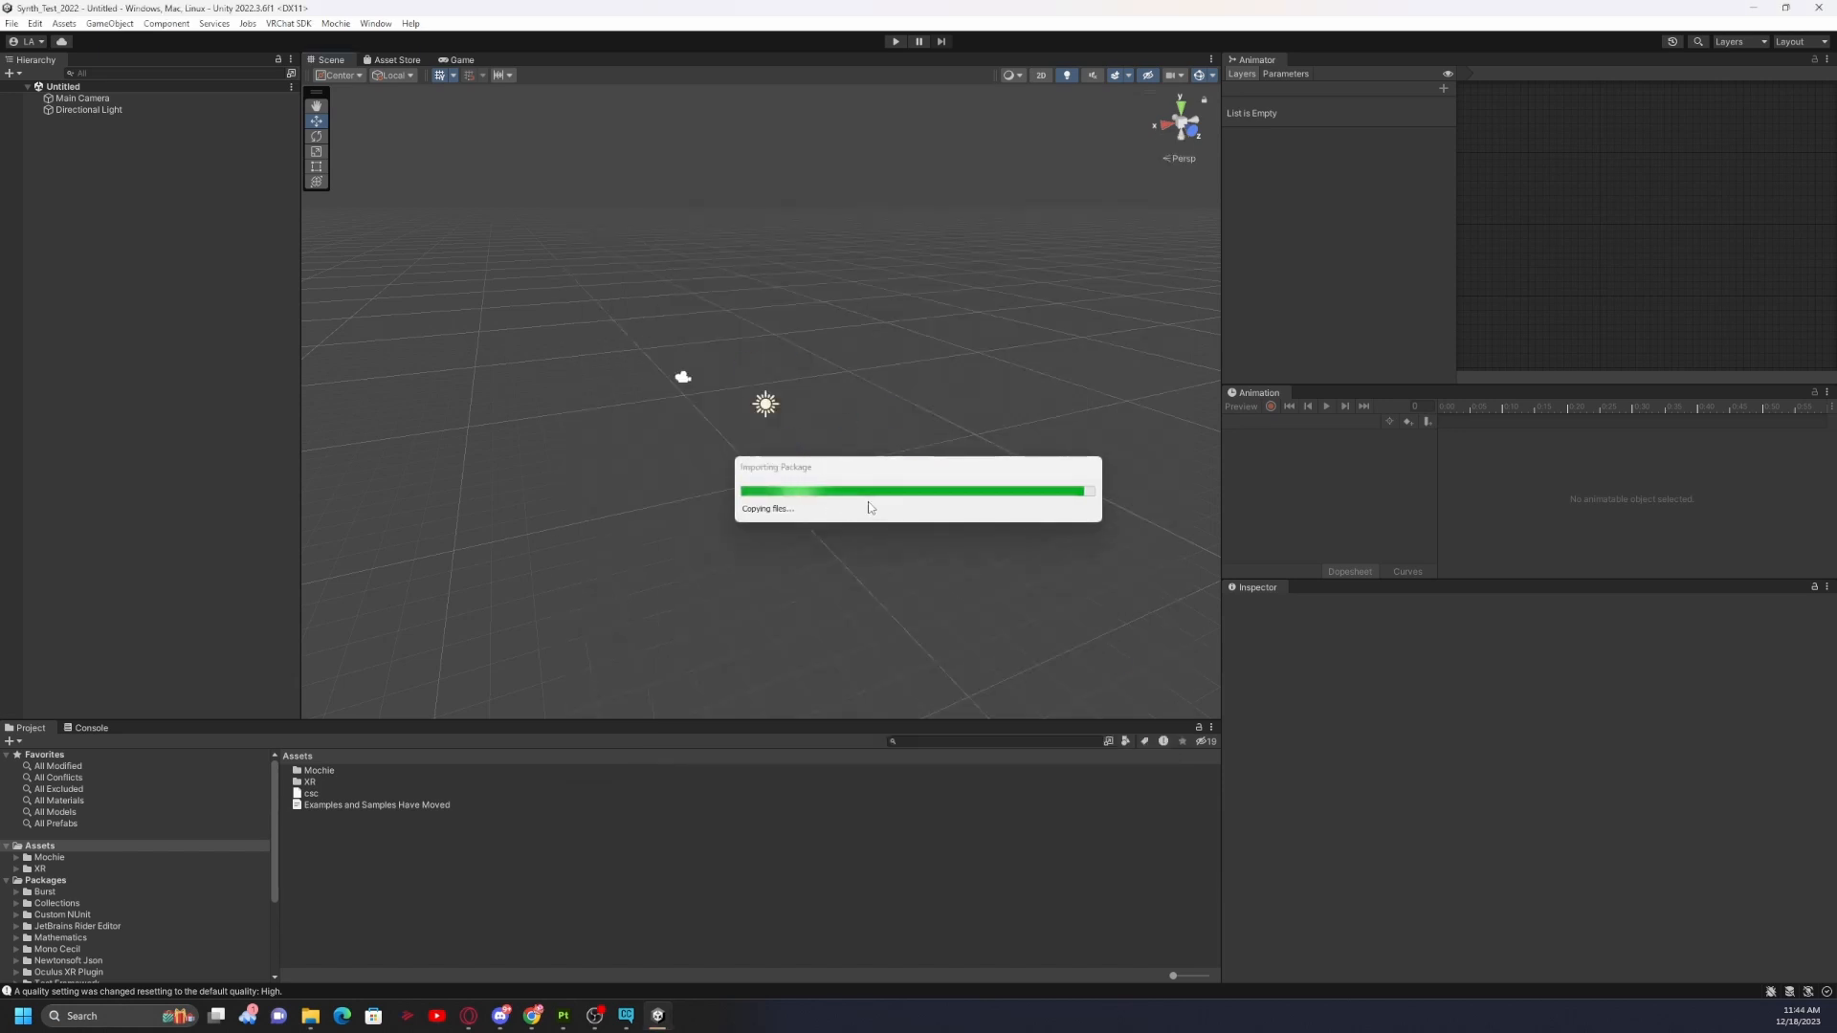
Enlarge the Project window to check the imported shader folders and installed packages, and shrink it again.
{"action": "left_click_drag", "start_coordinate": [659, 563], "coordinate": [725, 537], "text": "alt"}
{"action": "left_click_drag", "start_coordinate": [314, 723], "coordinate": [331, 643]}
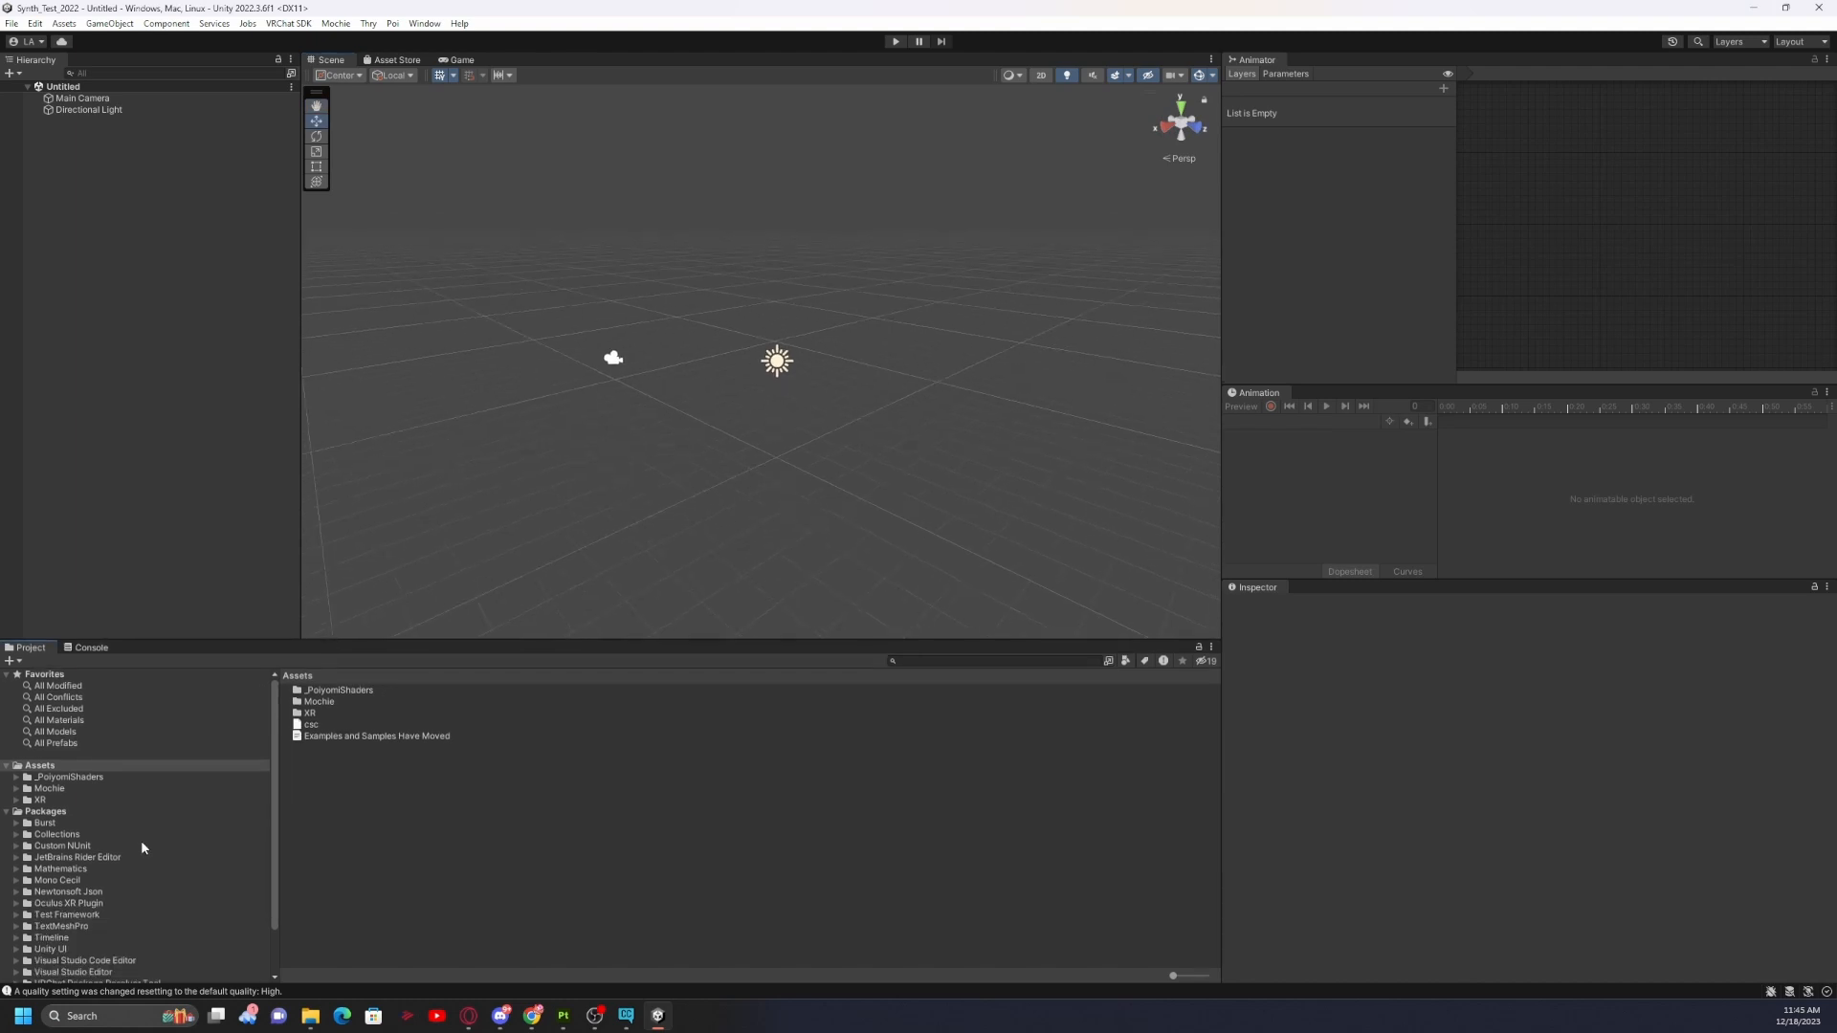
{"action": "scroll", "coordinate": [59, 885], "scroll_direction": "down", "scroll_amount": 2}
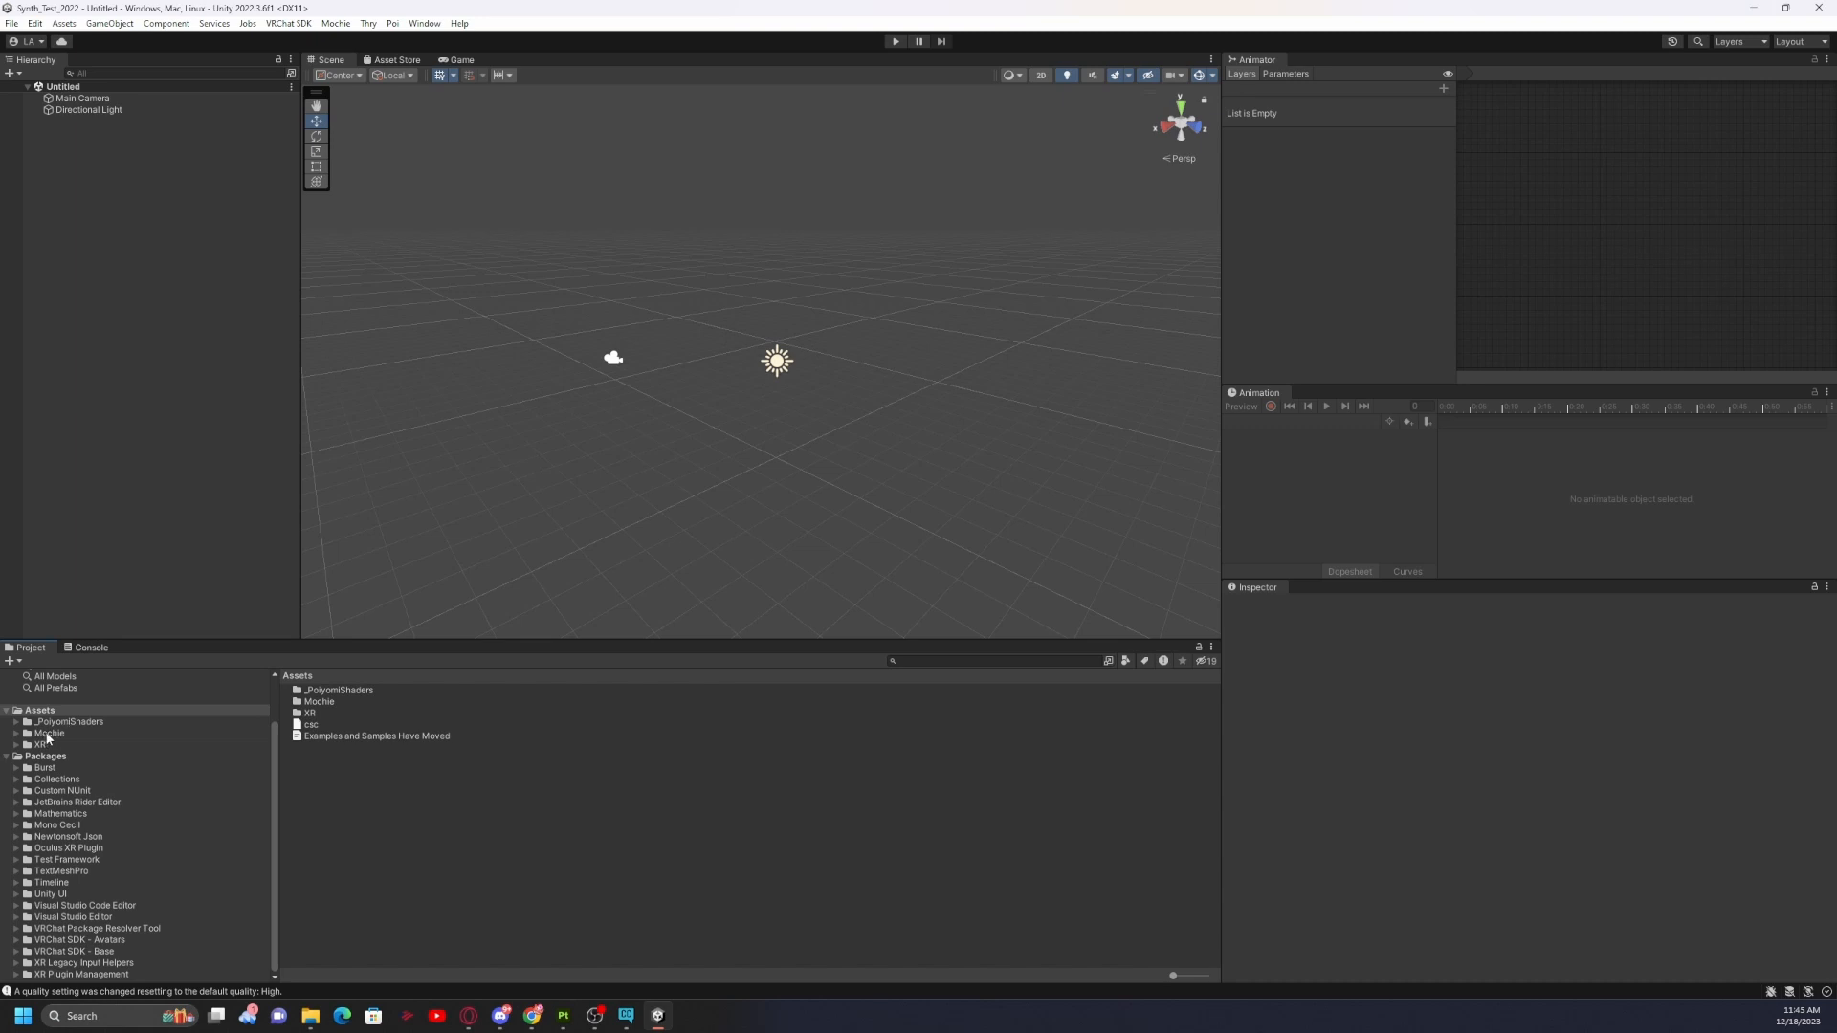
{"action": "left_click_drag", "start_coordinate": [444, 642], "coordinate": [486, 785]}
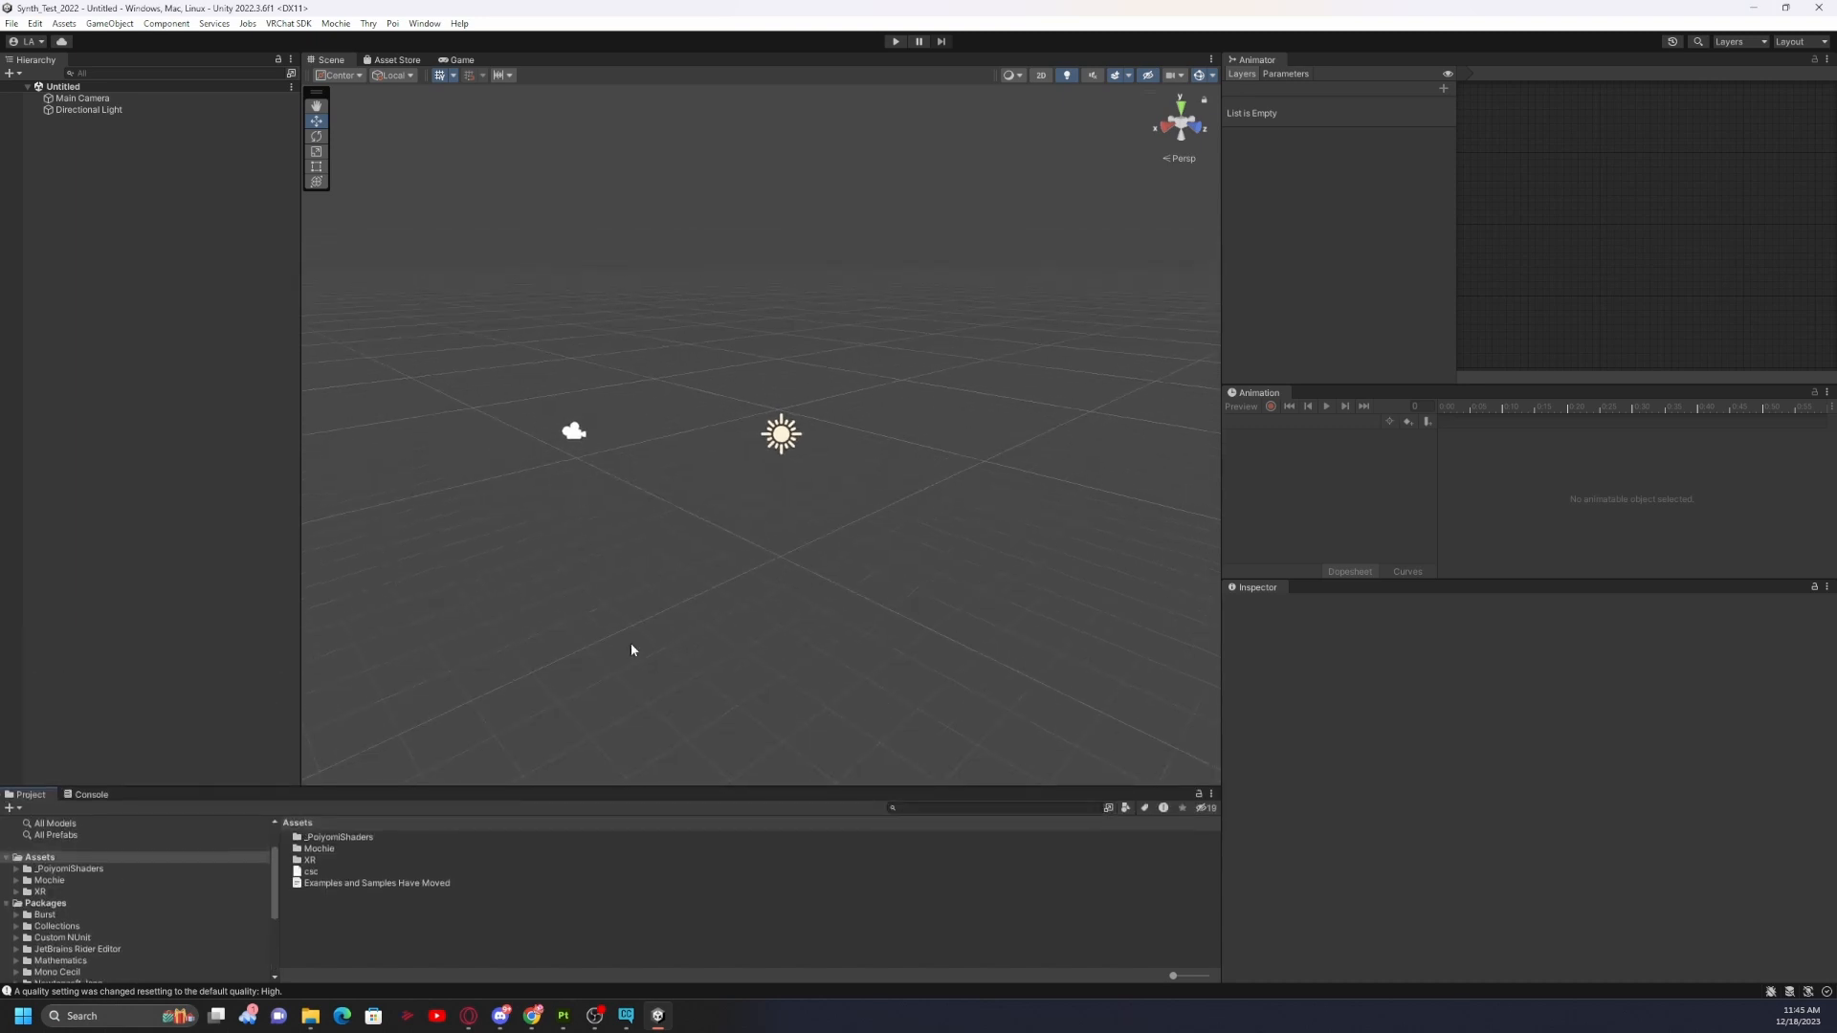
{"action": "mouse_move", "coordinate": [309, 1022]}
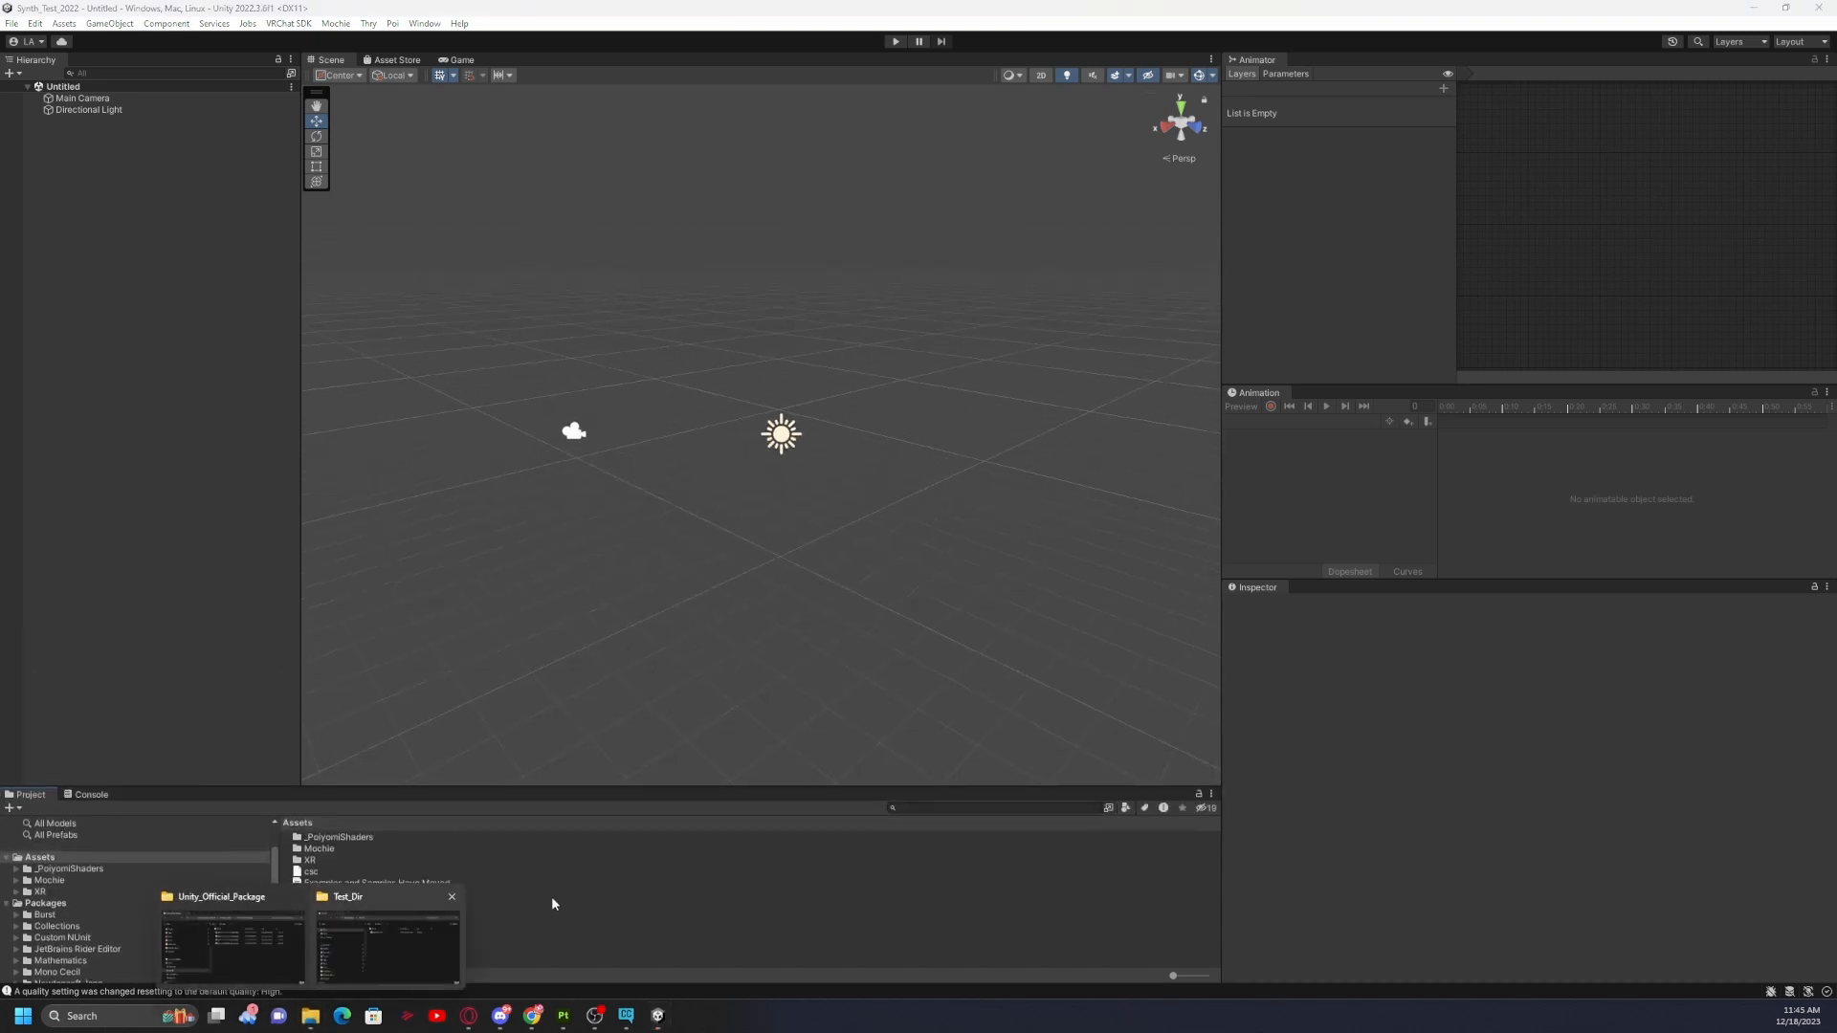
{"action": "left_click", "coordinate": [382, 928]}
{"action": "left_click", "coordinate": [1638, 193]}
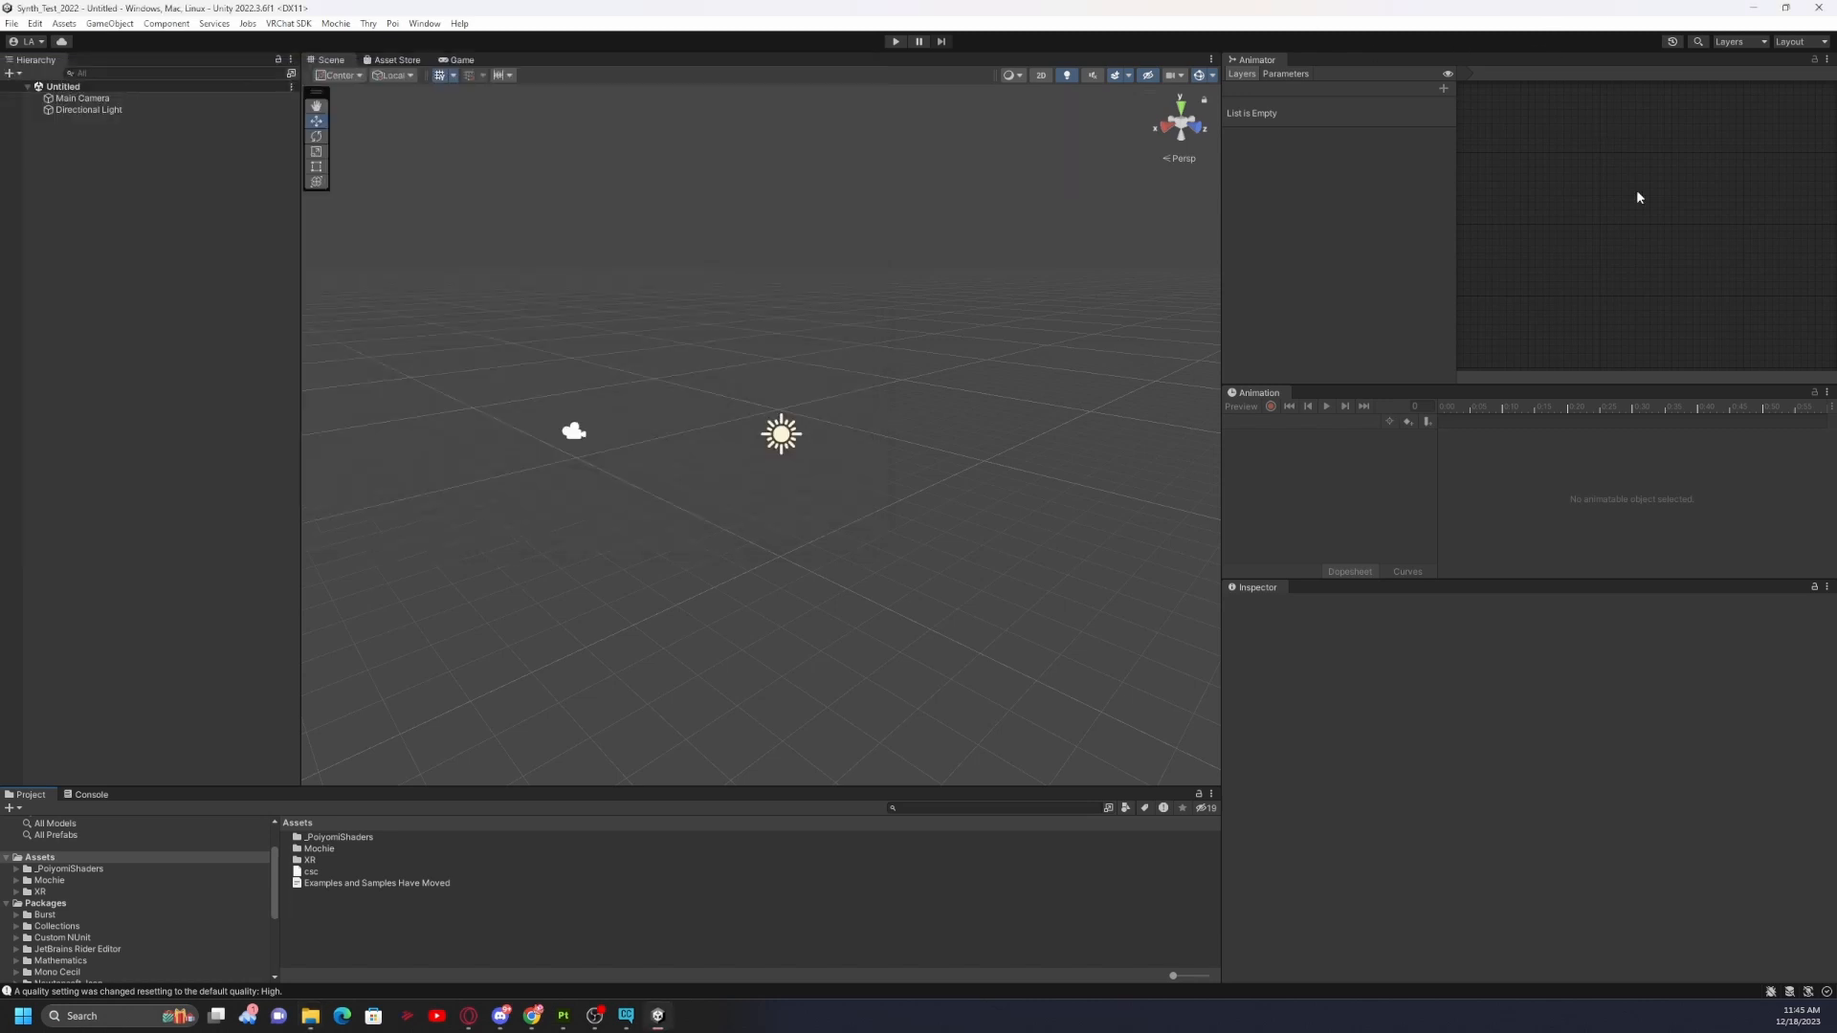
Switch to the Unity_Official_Package folder in File Explorer and import all of Synth_B_M_S_P_V4.unitypackage into the Unity project.
{"action": "mouse_move", "coordinate": [311, 1024]}
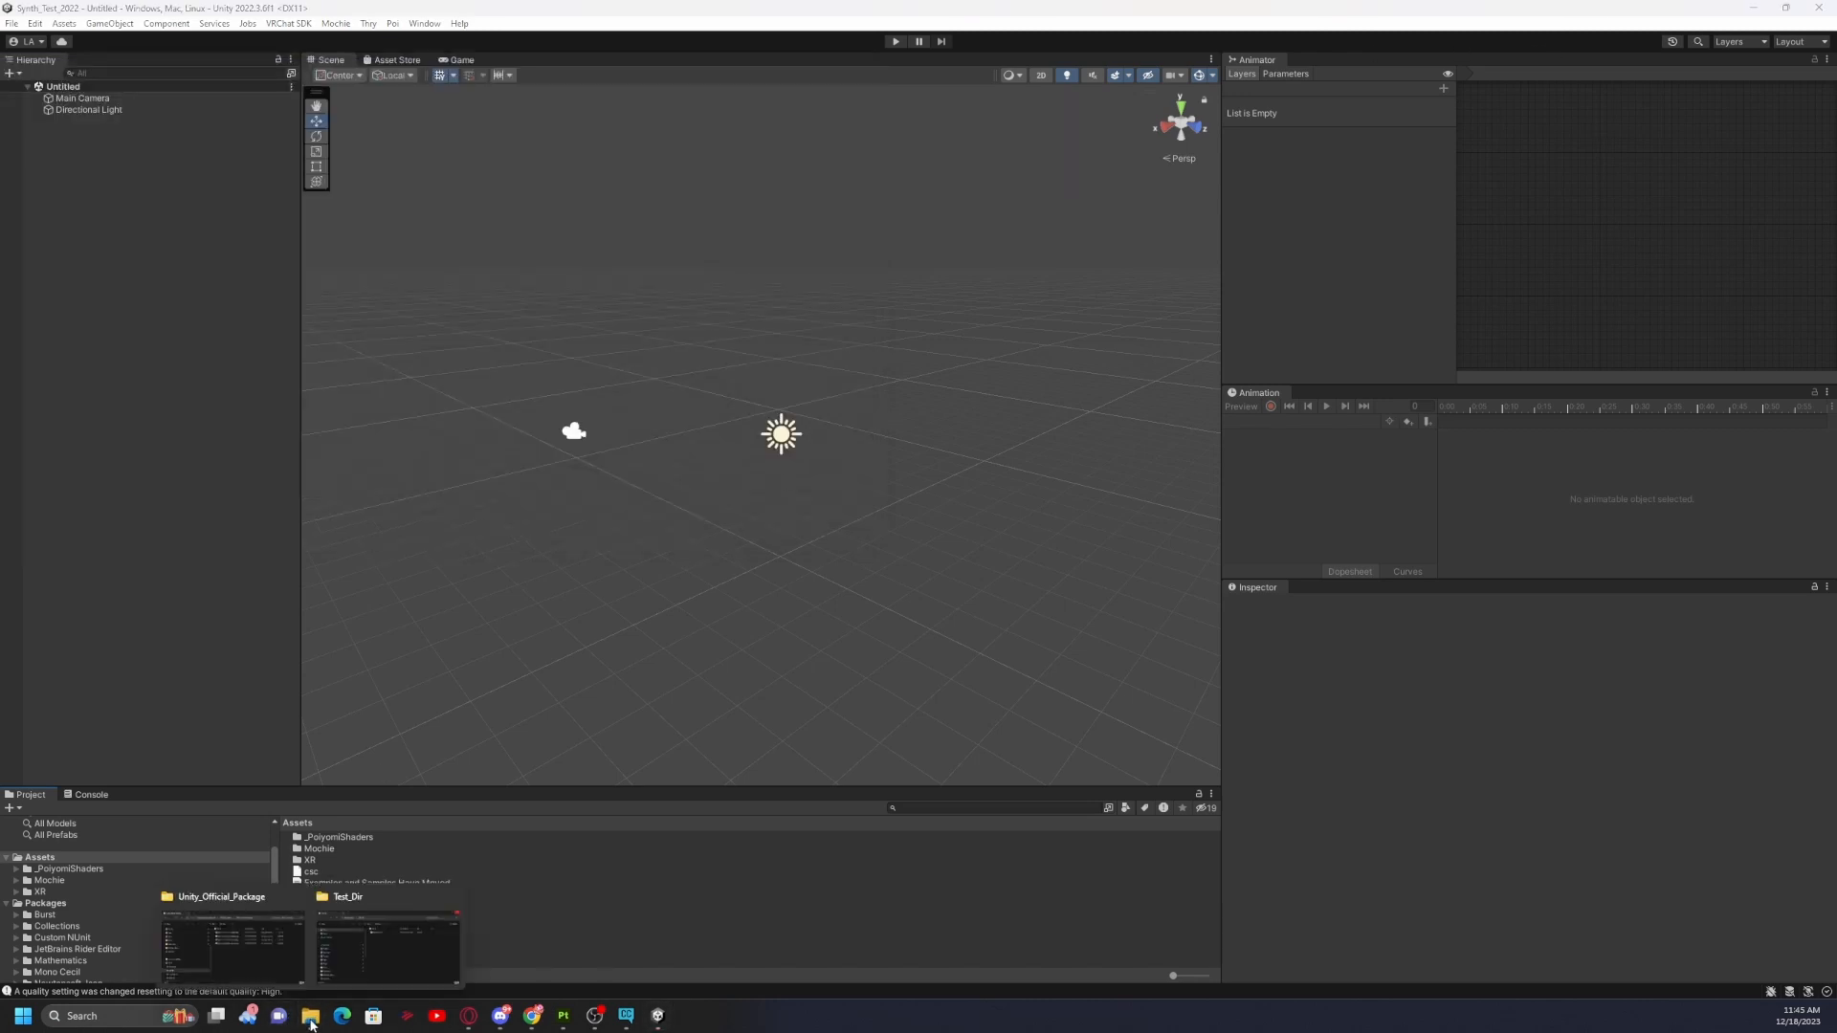
{"action": "left_click", "coordinate": [232, 945]}
{"action": "left_click_drag", "start_coordinate": [469, 818], "coordinate": [655, 380]}
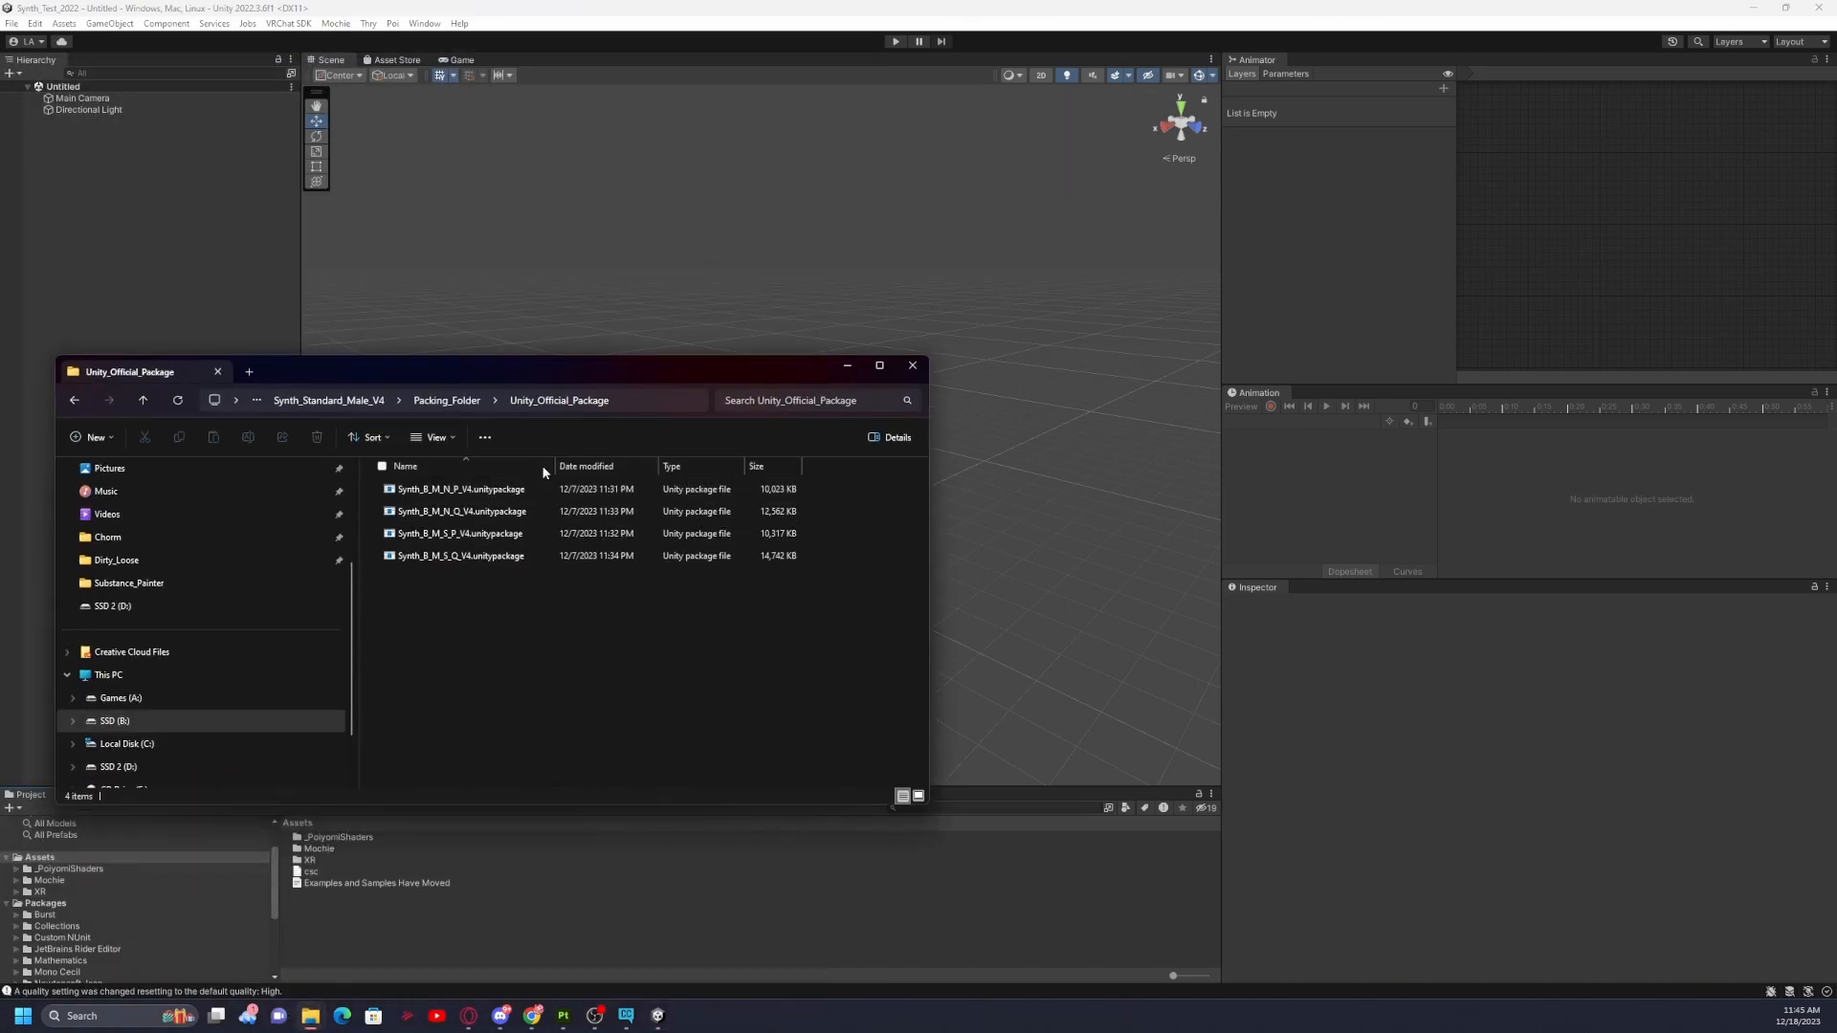
{"action": "left_click_drag", "start_coordinate": [475, 376], "coordinate": [453, 340]}
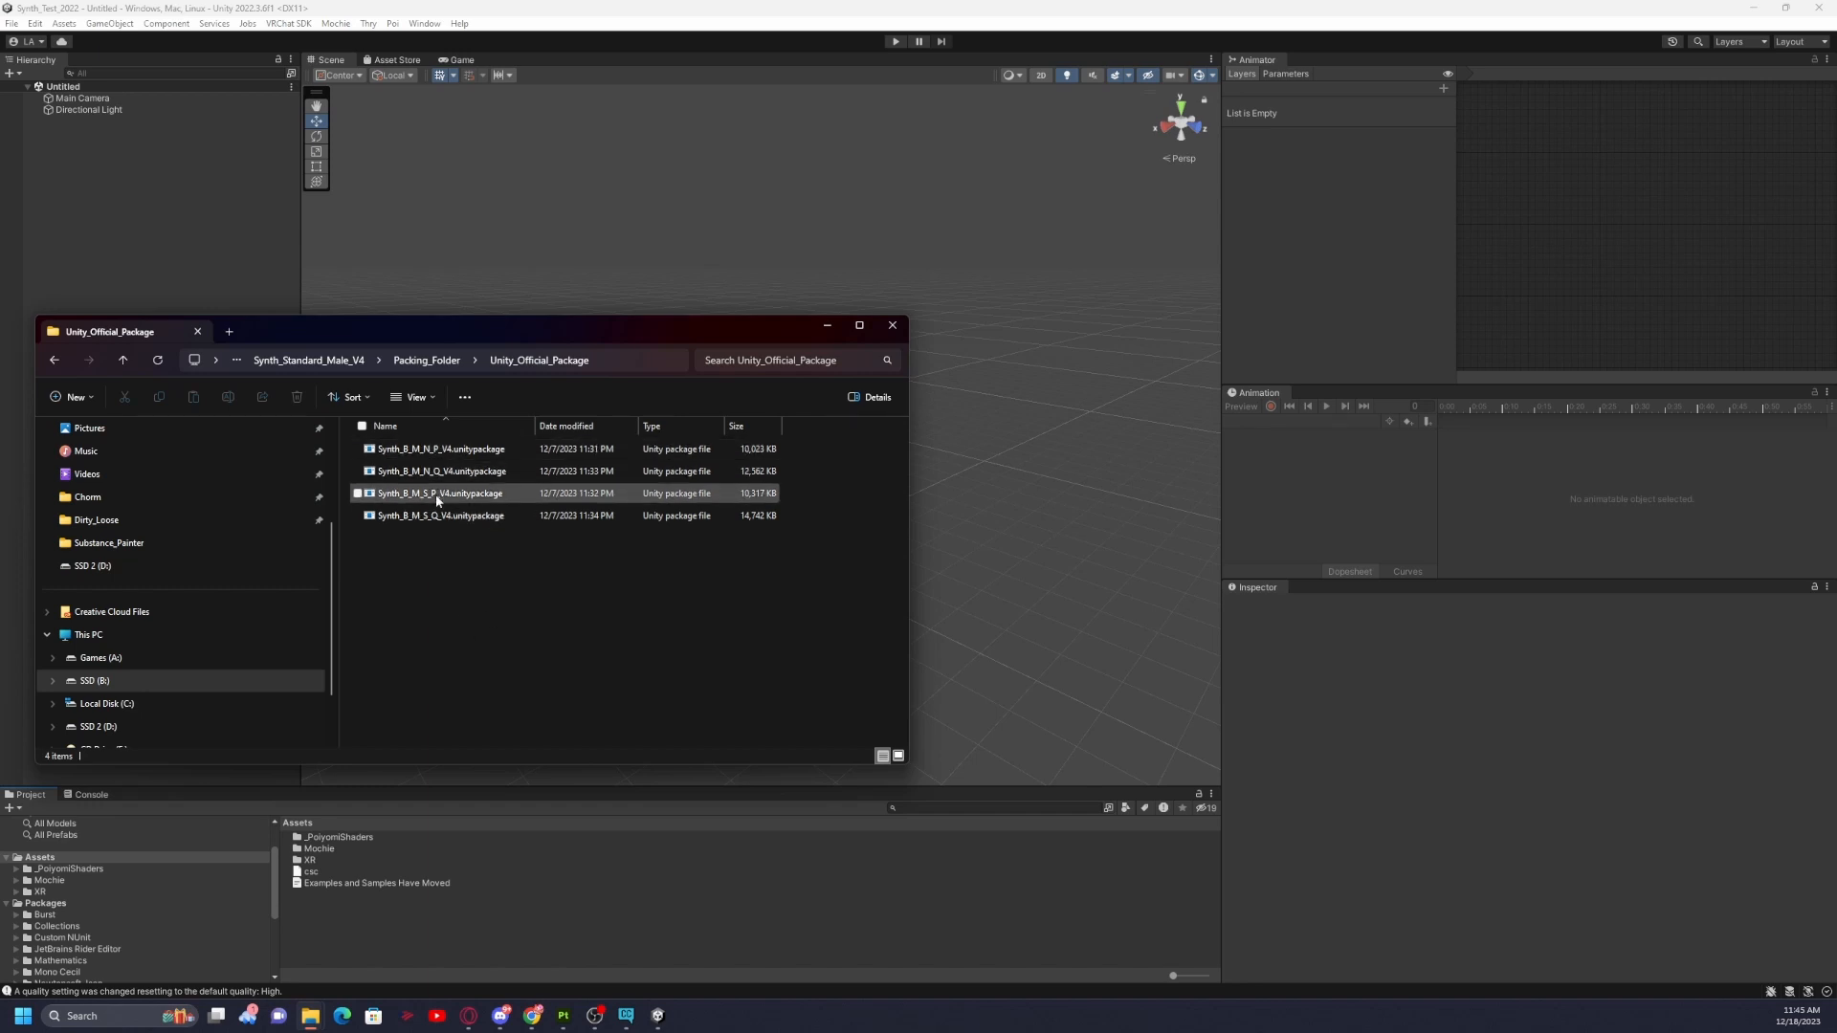
{"action": "left_click_drag", "start_coordinate": [507, 325], "coordinate": [485, 531]}
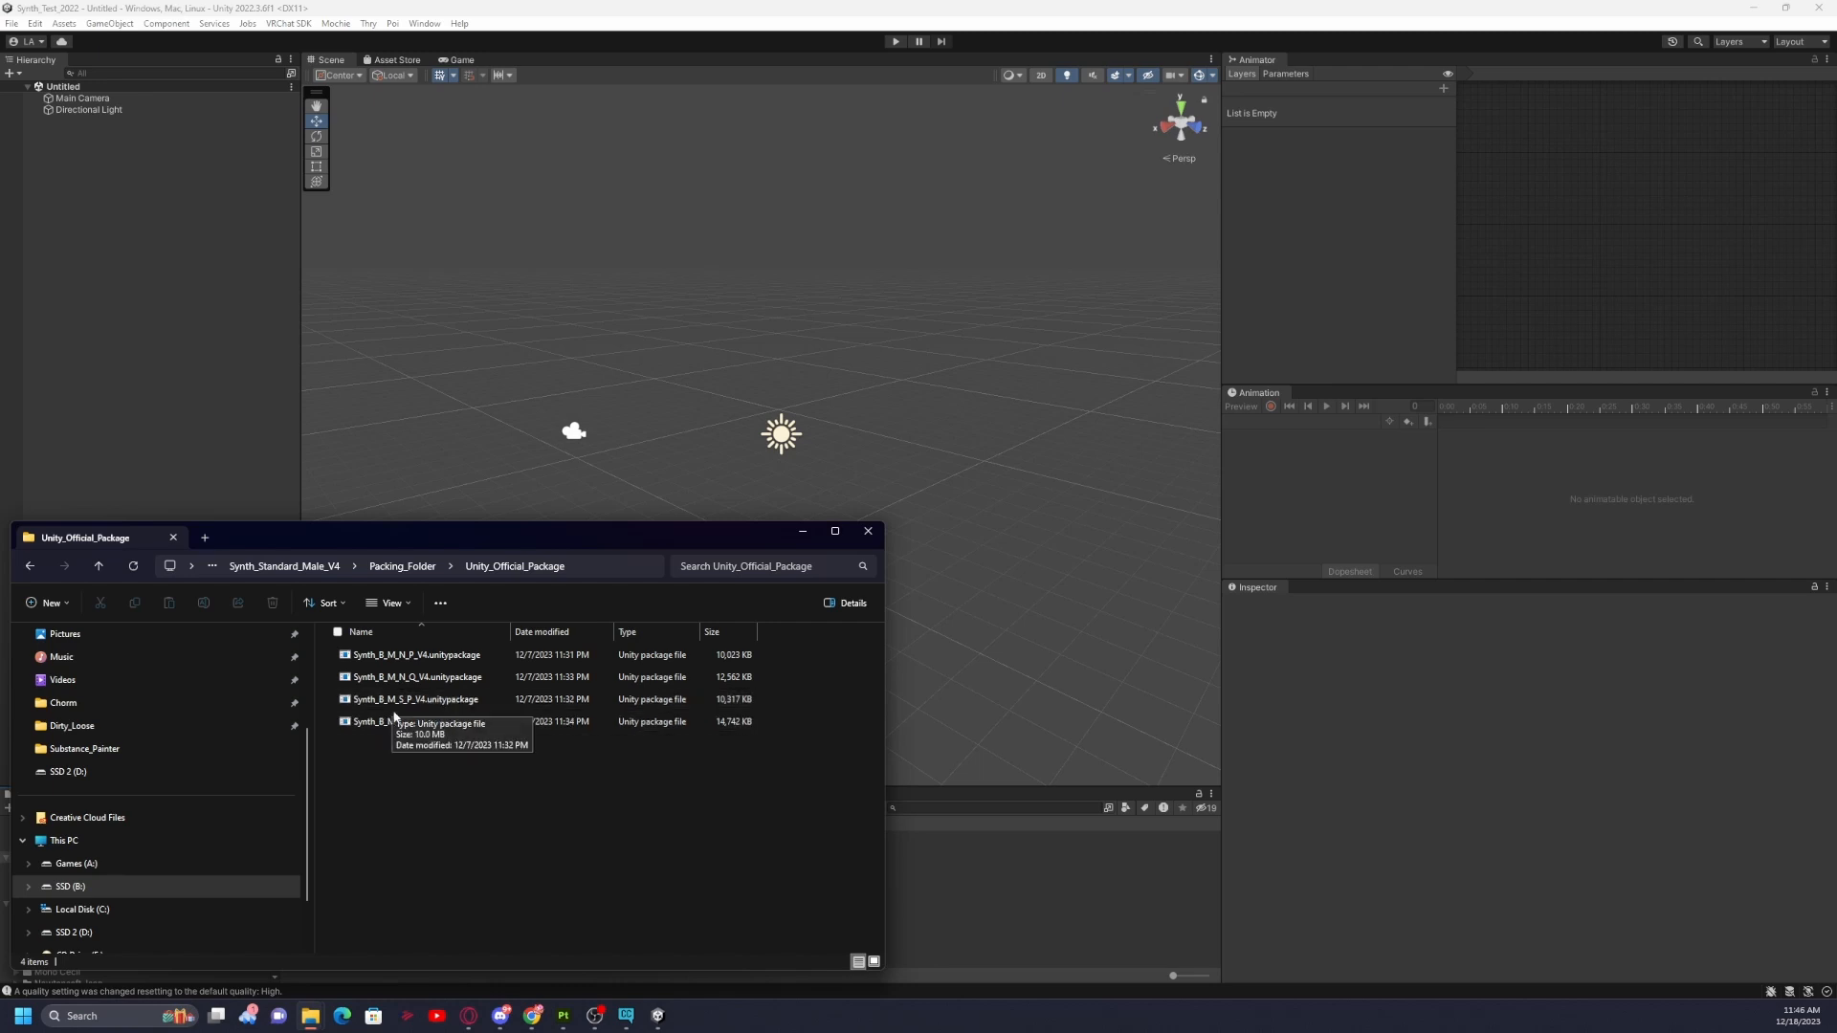
{"action": "double_click", "coordinate": [412, 701]}
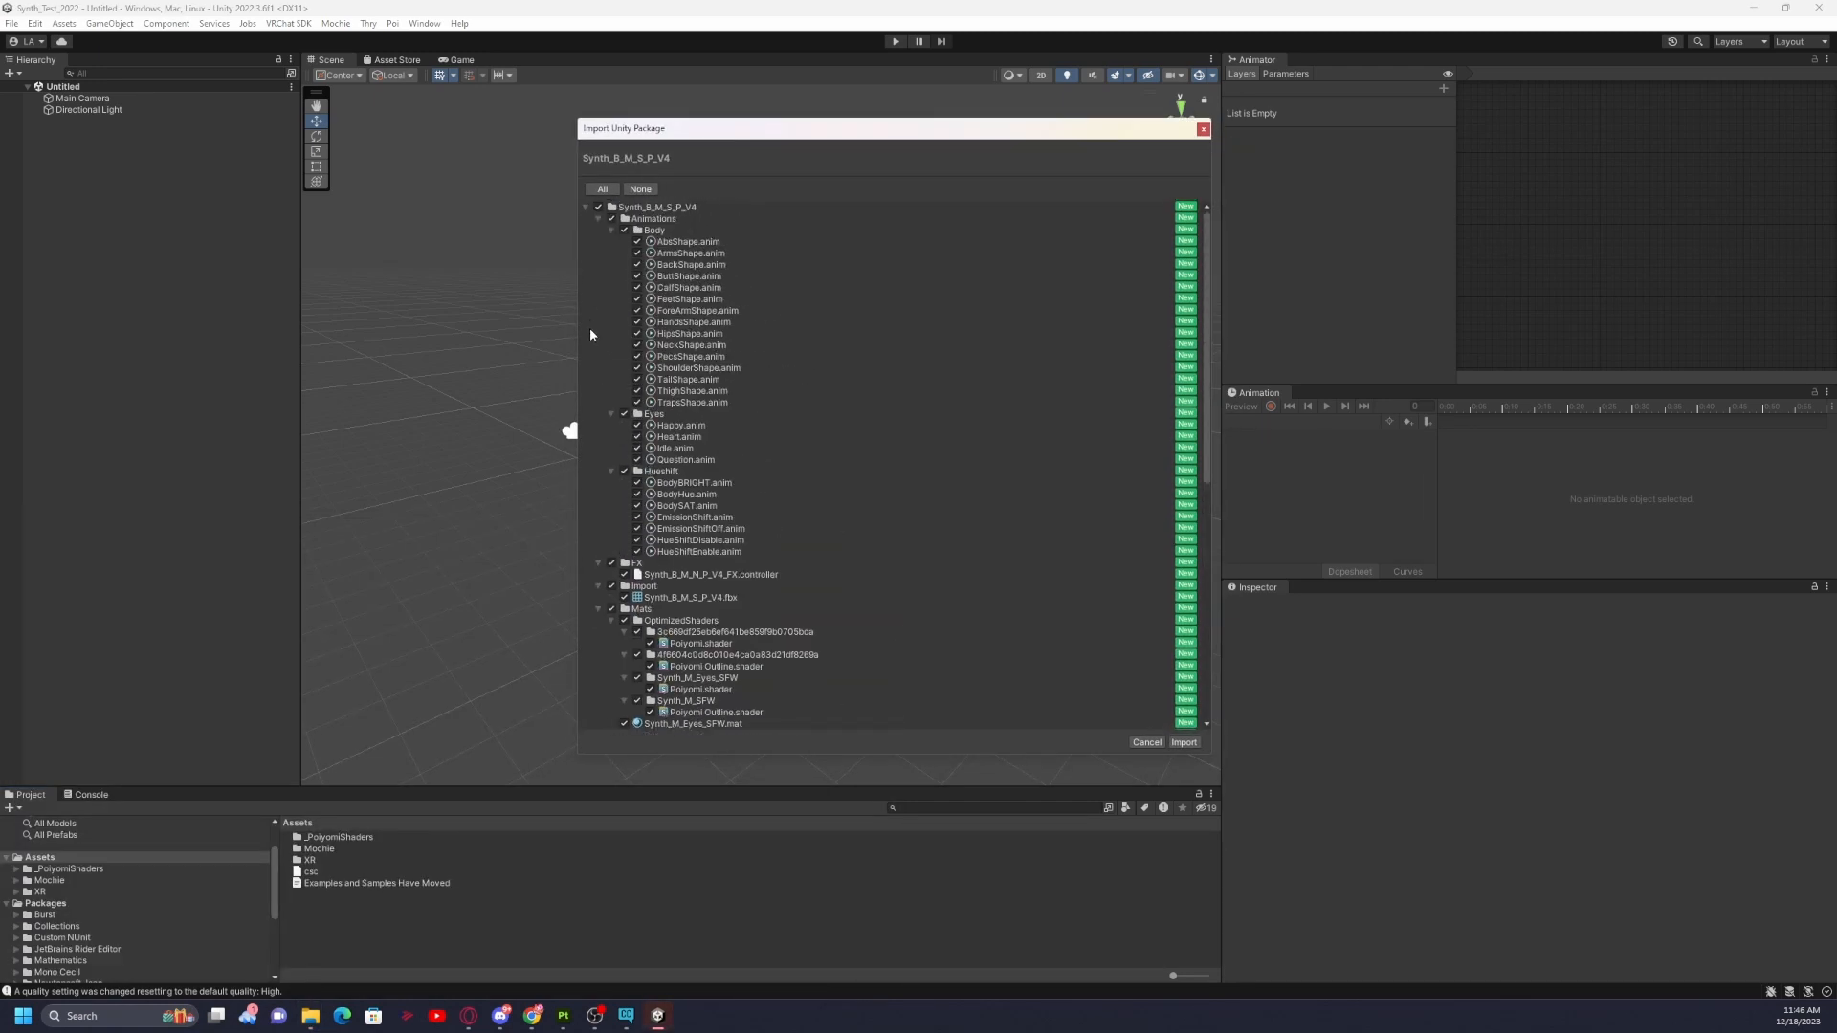
{"action": "left_click", "coordinate": [1184, 743]}
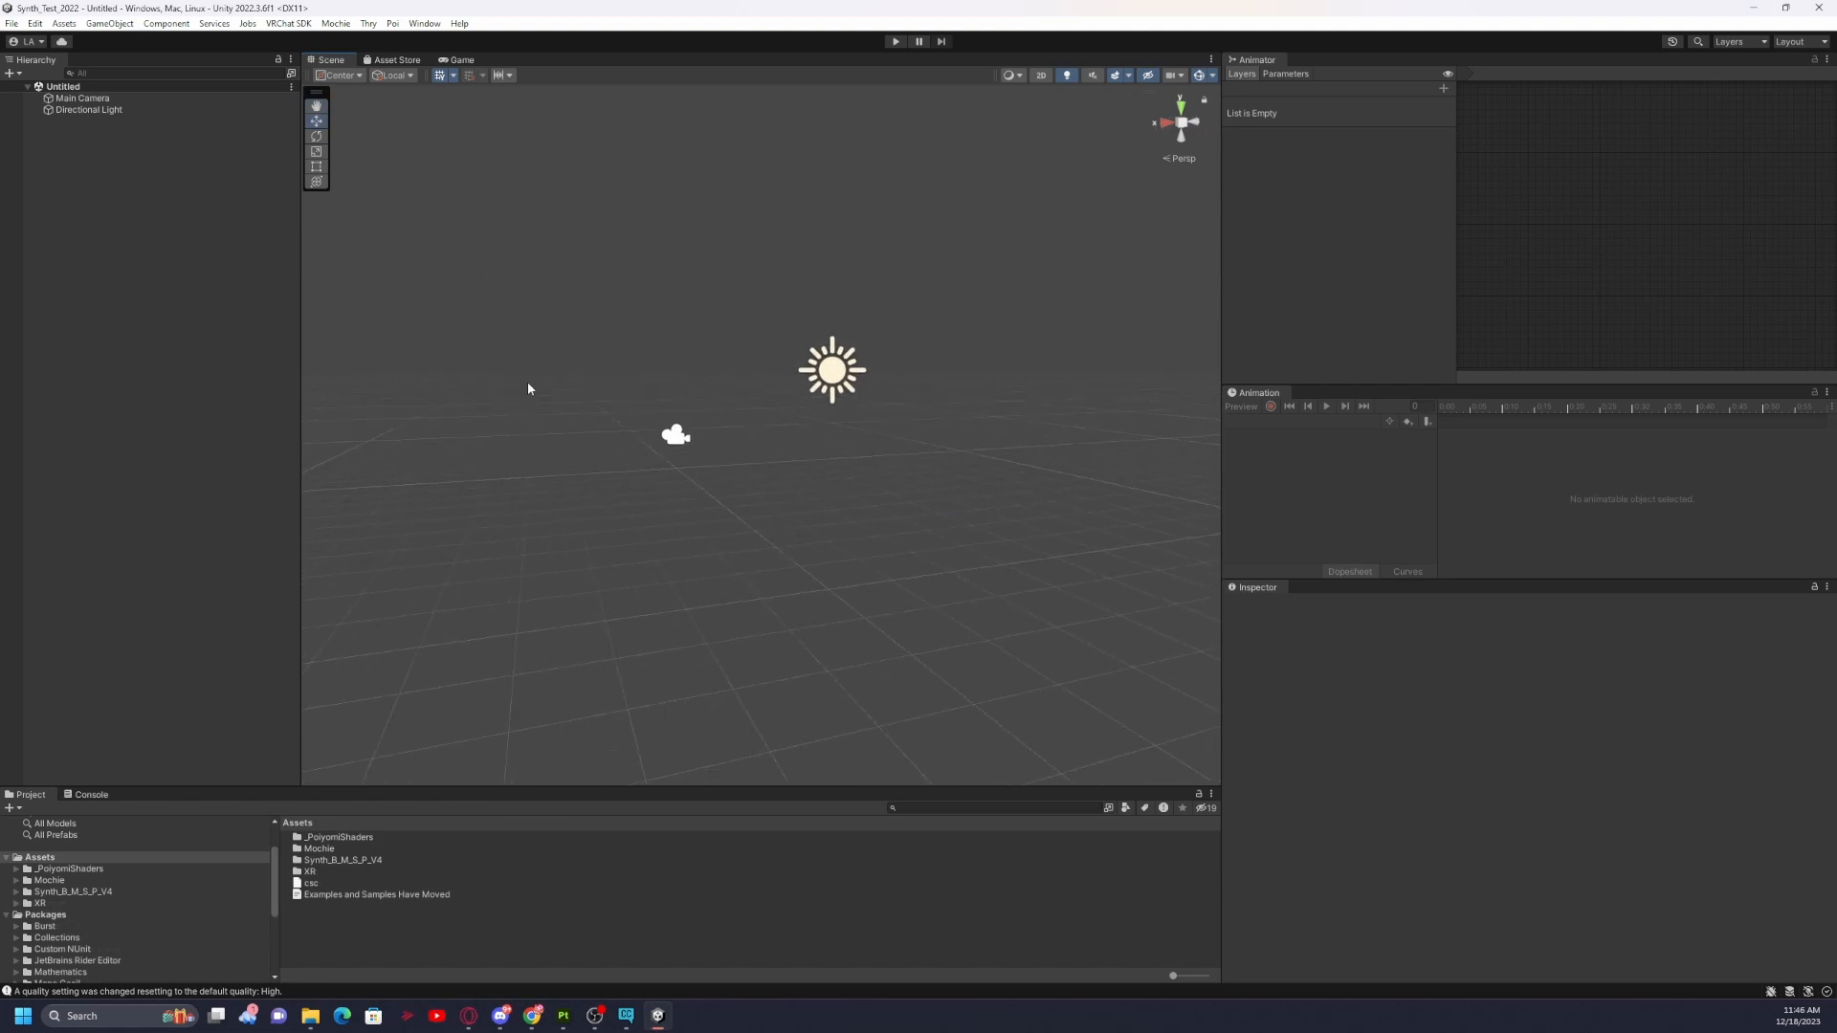
Look inside the Saves folder of Synth_B_M_S_P_V4, return to the parent folder, and collapse its folder tree.
{"action": "double_click", "coordinate": [325, 860]}
{"action": "double_click", "coordinate": [316, 896]}
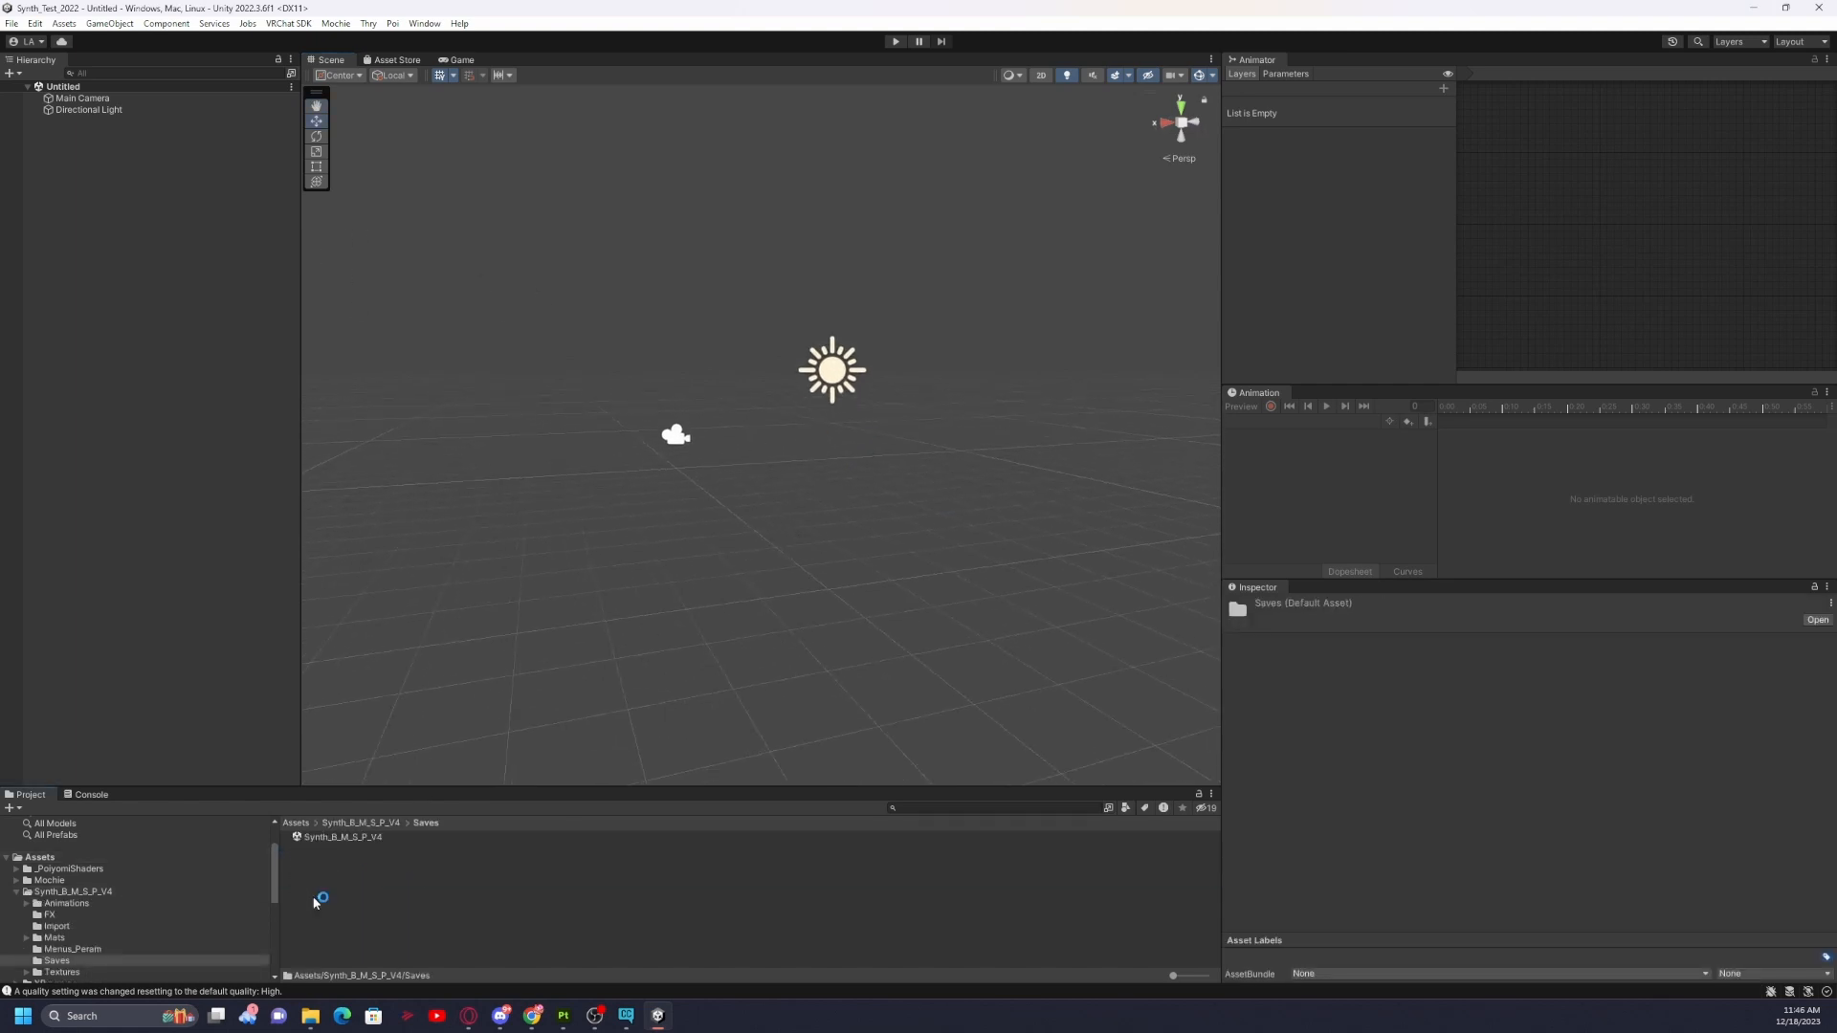
{"action": "left_click", "coordinate": [359, 824]}
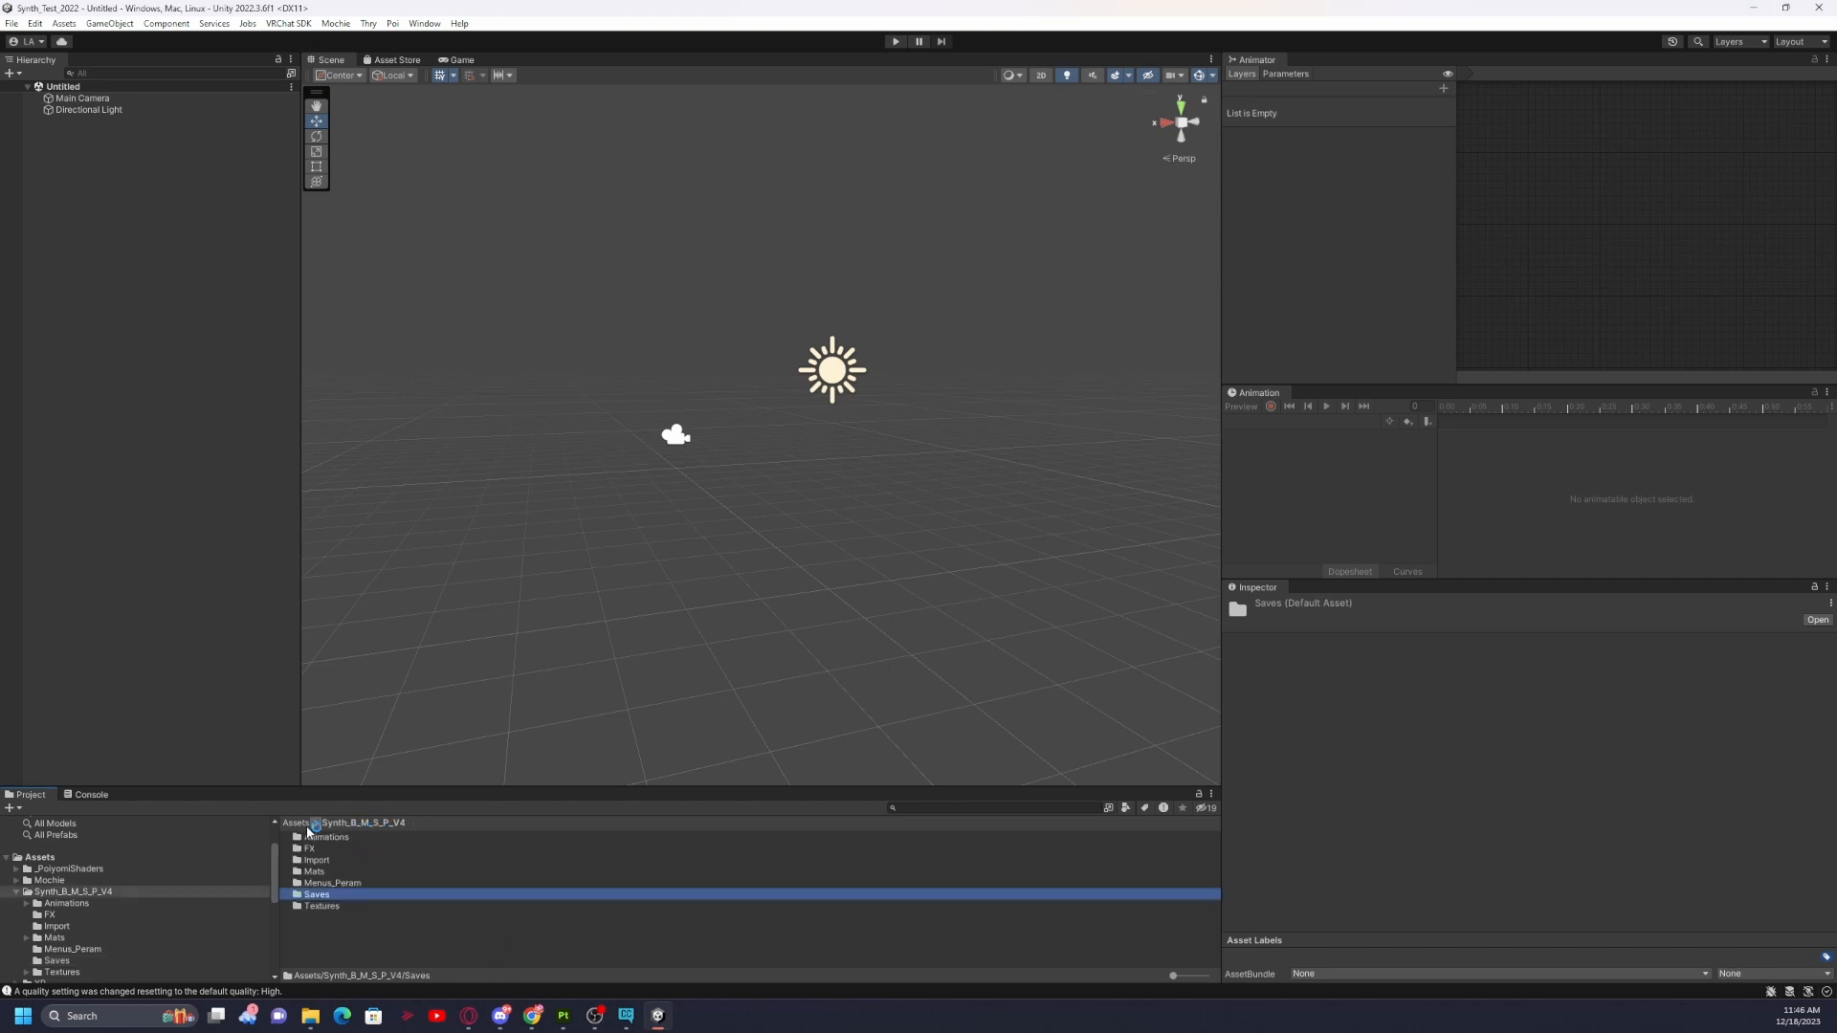
{"action": "left_click", "coordinate": [16, 893]}
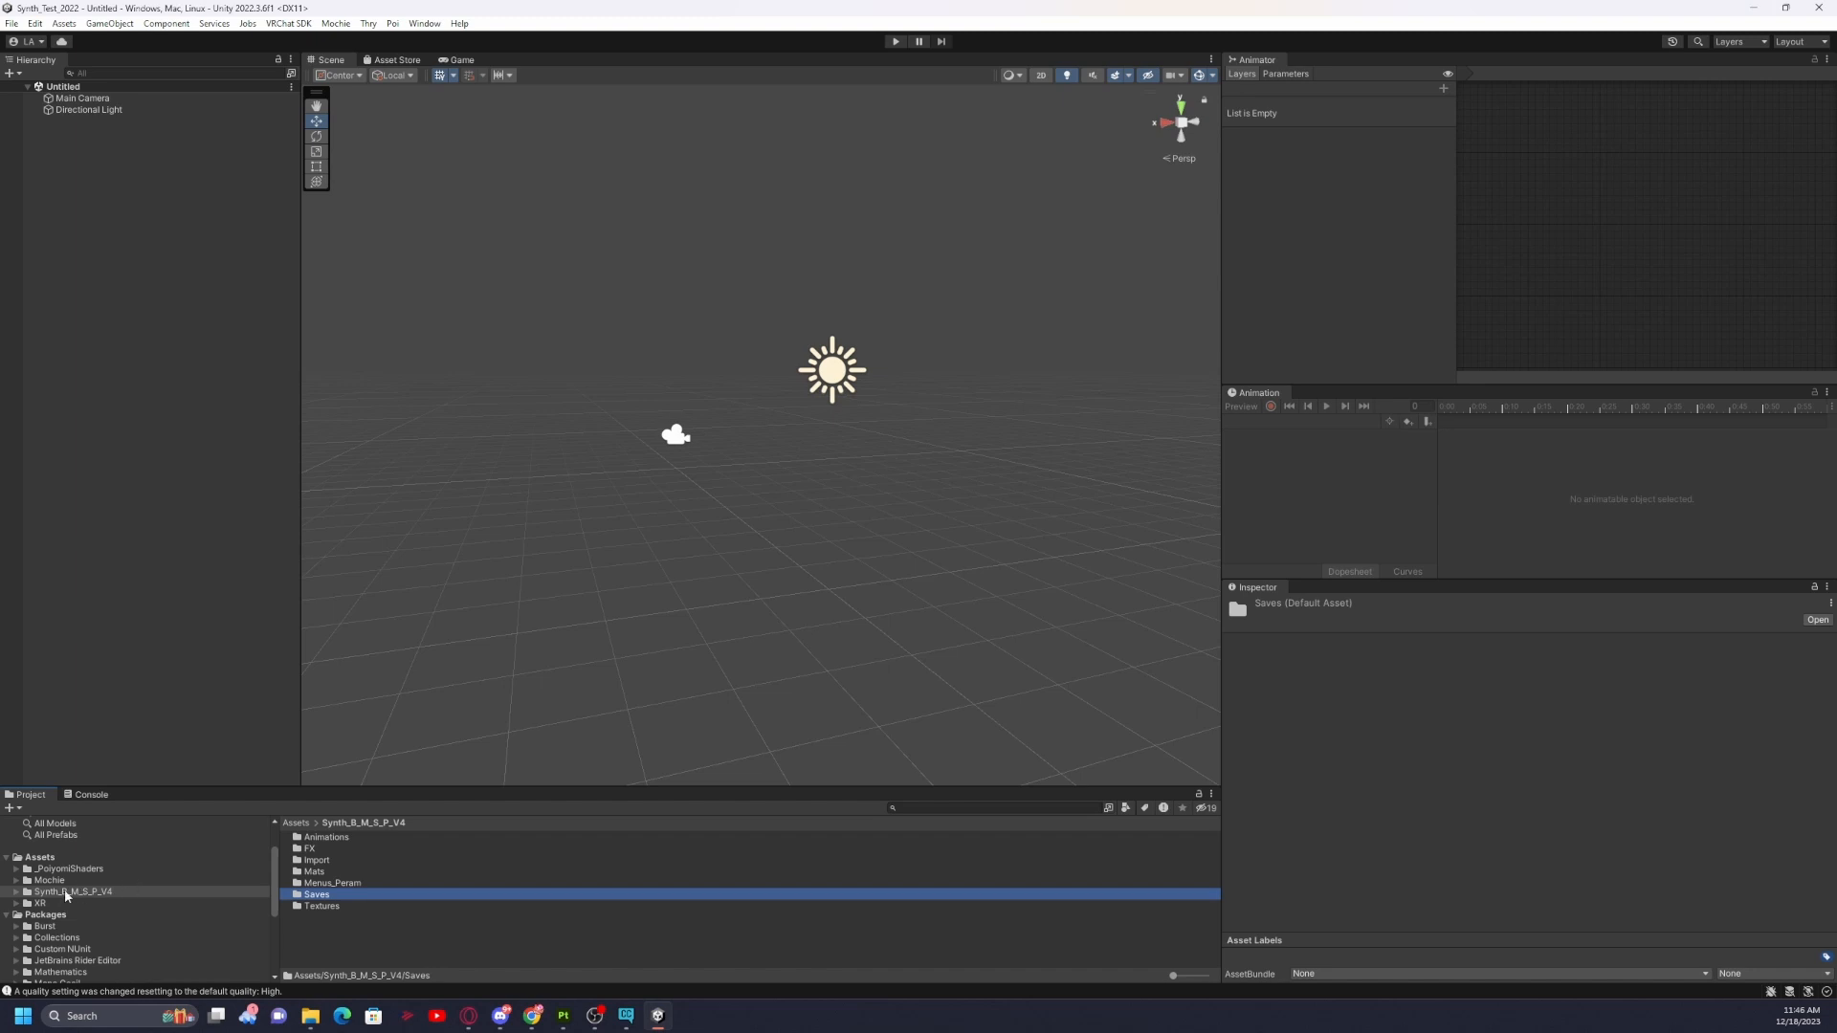
Look inside the Animations folder and display the Synth_B_M_N_P_V4_FX controller from the FX folder in the Animator.
{"action": "double_click", "coordinate": [326, 838]}
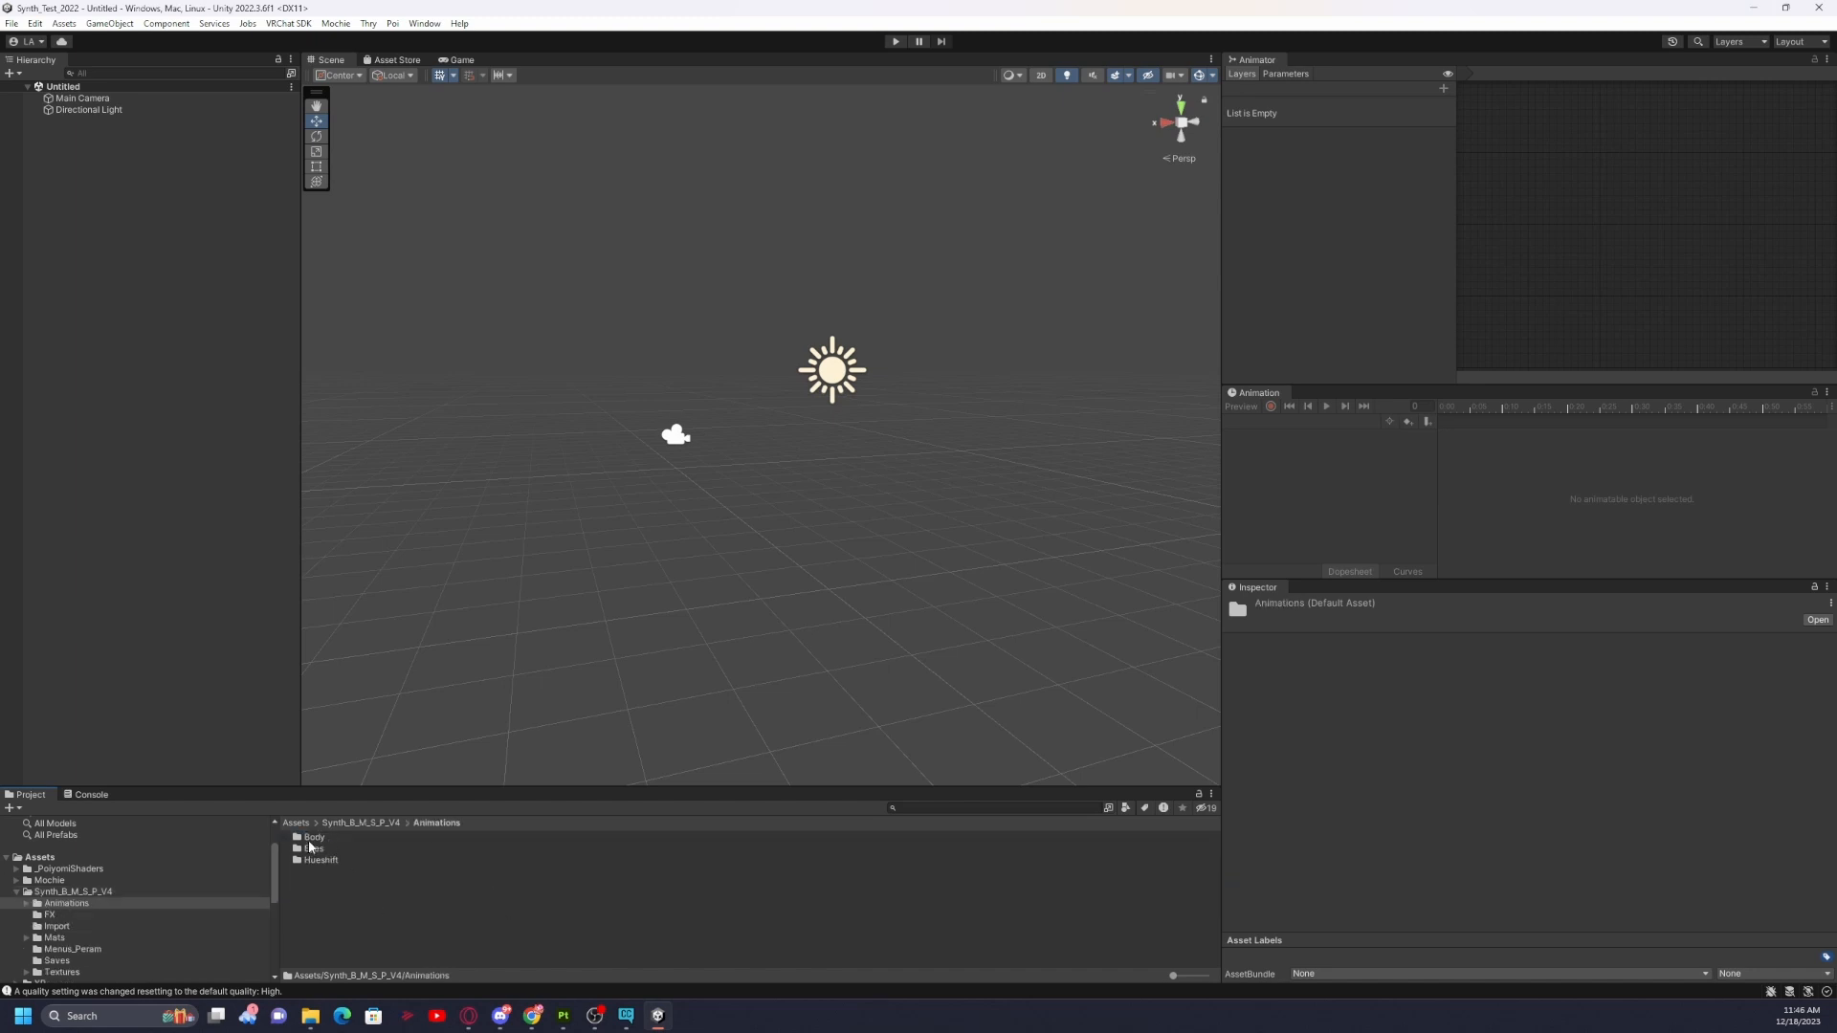
{"action": "left_click", "coordinate": [356, 825]}
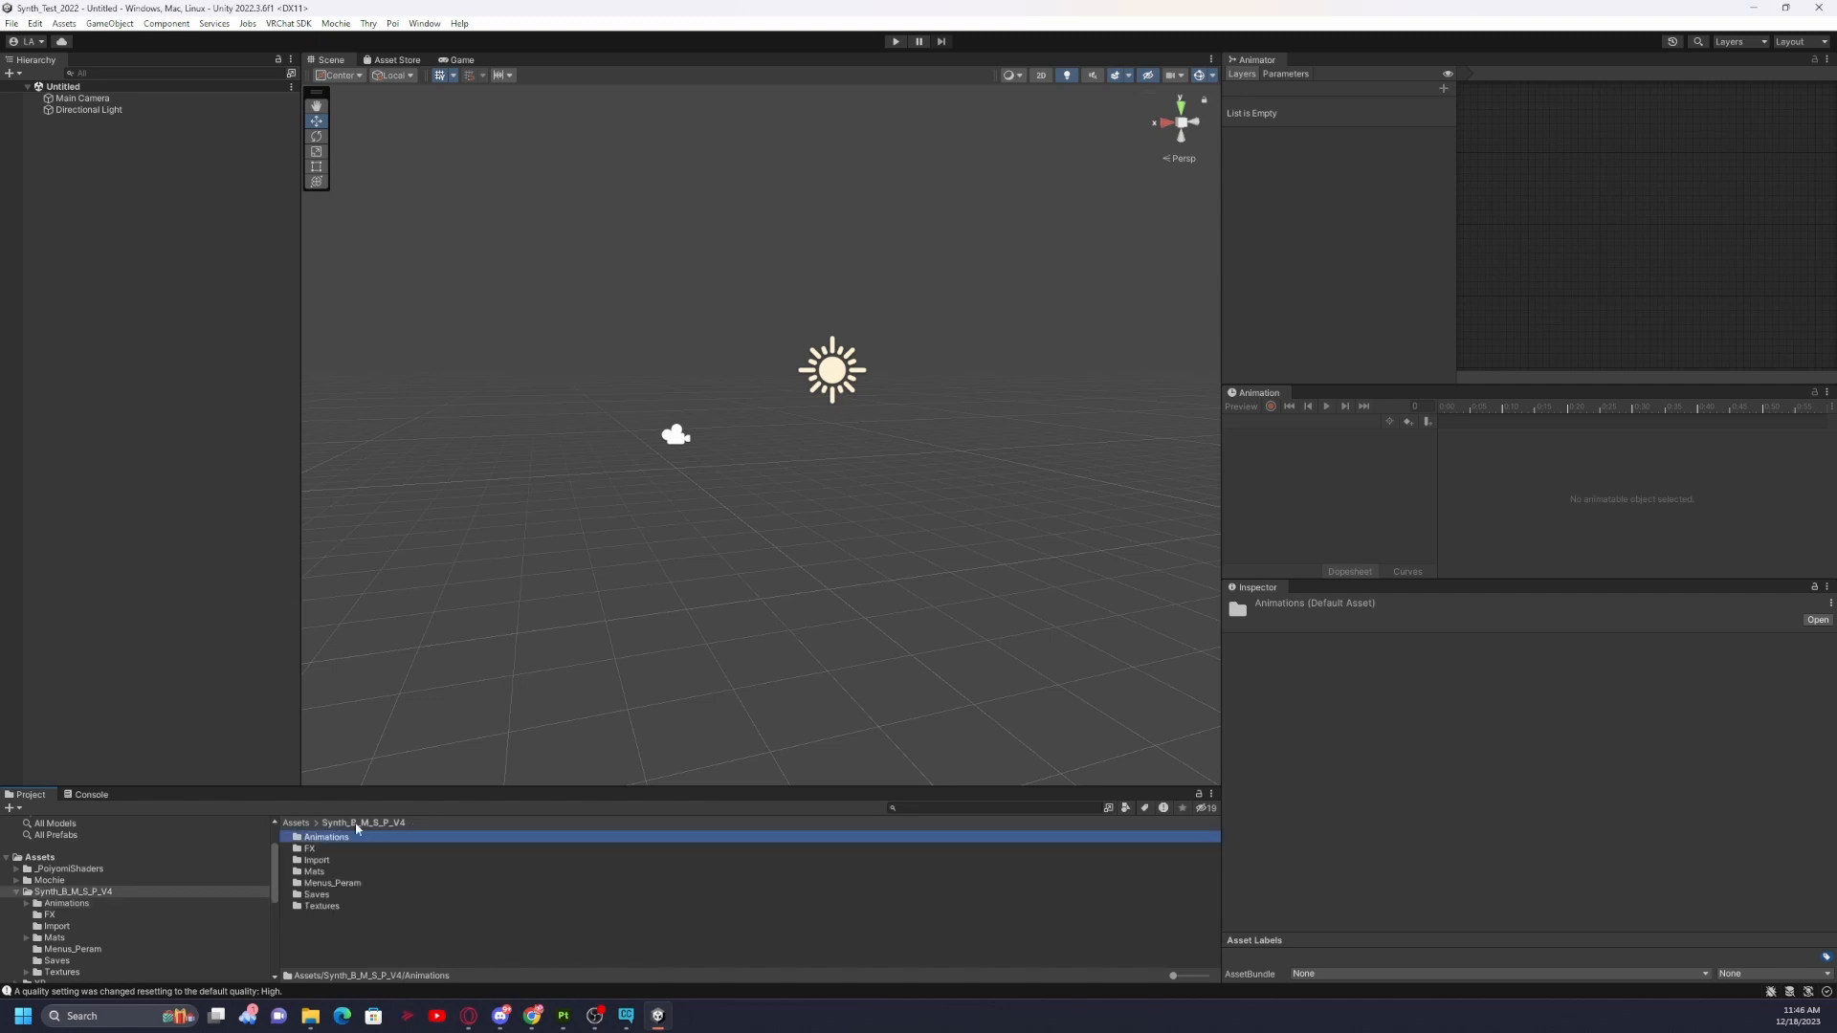
{"action": "double_click", "coordinate": [309, 848]}
{"action": "left_click", "coordinate": [350, 837]}
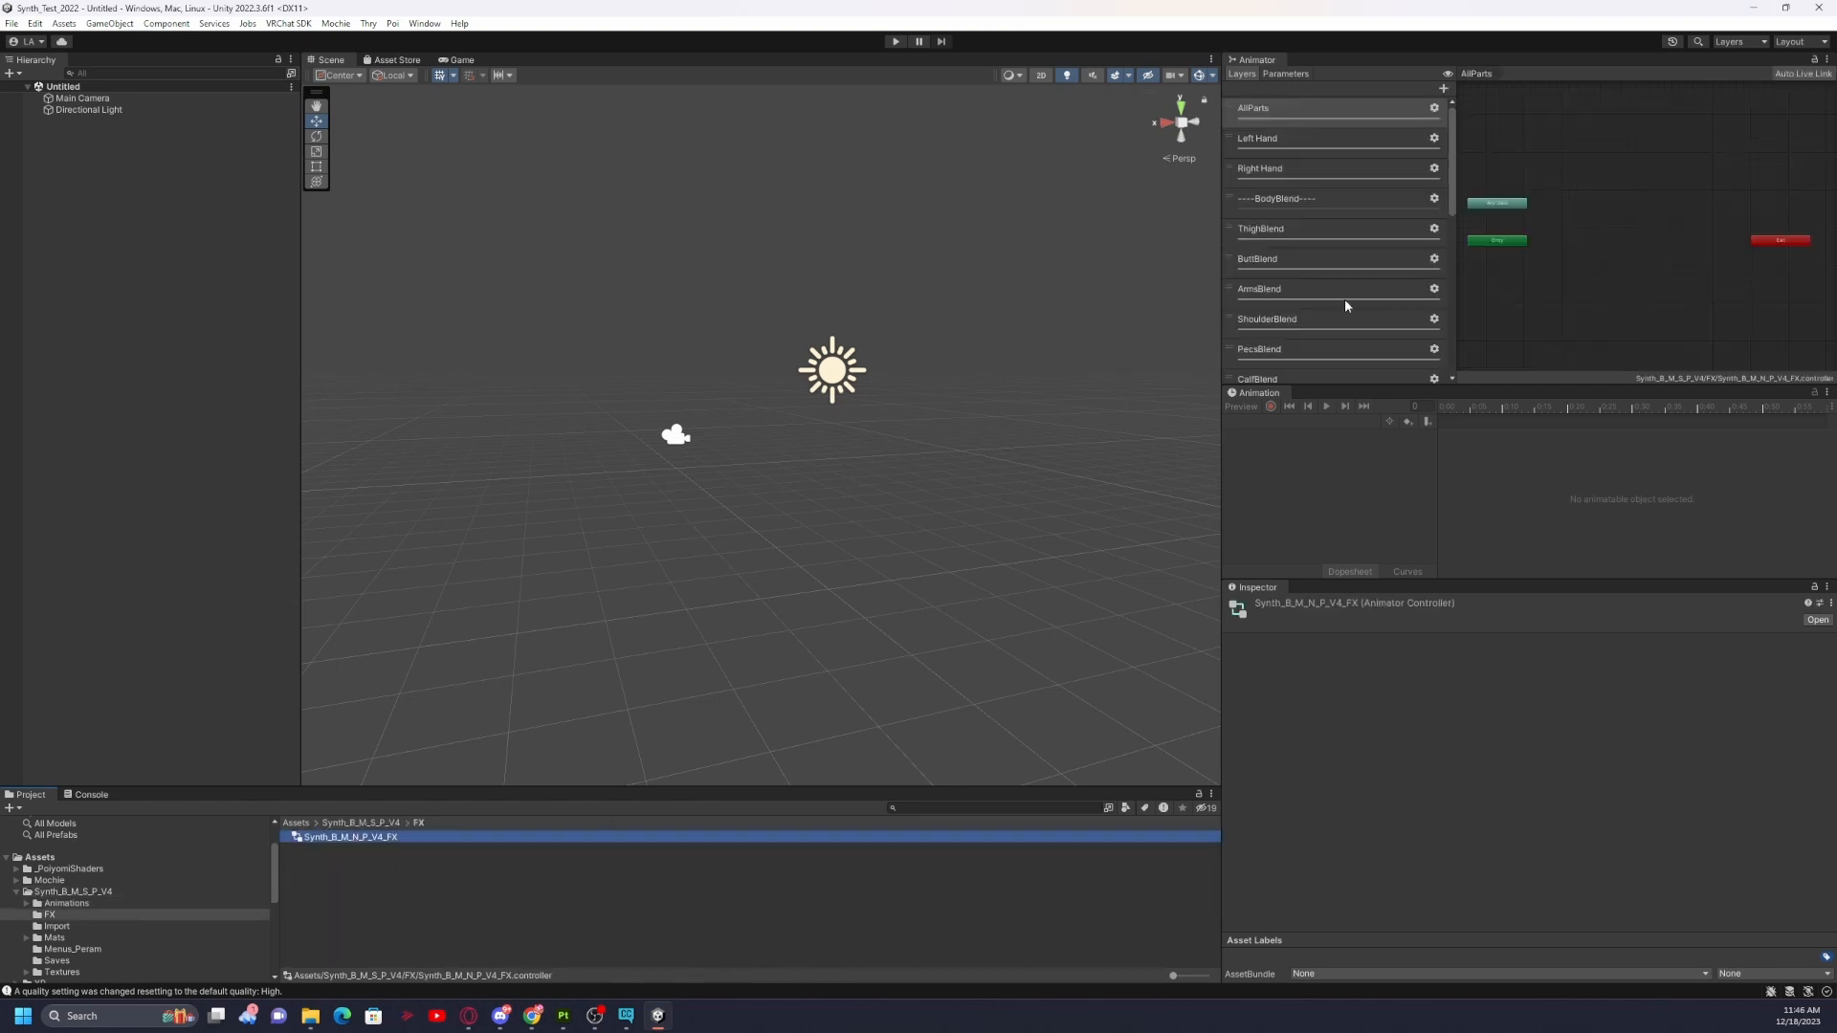
Look through the layers of the FX controller in the Animator, from the body blends to the hue shift layers.
{"action": "scroll", "coordinate": [1345, 300], "scroll_direction": "down", "scroll_amount": 3}
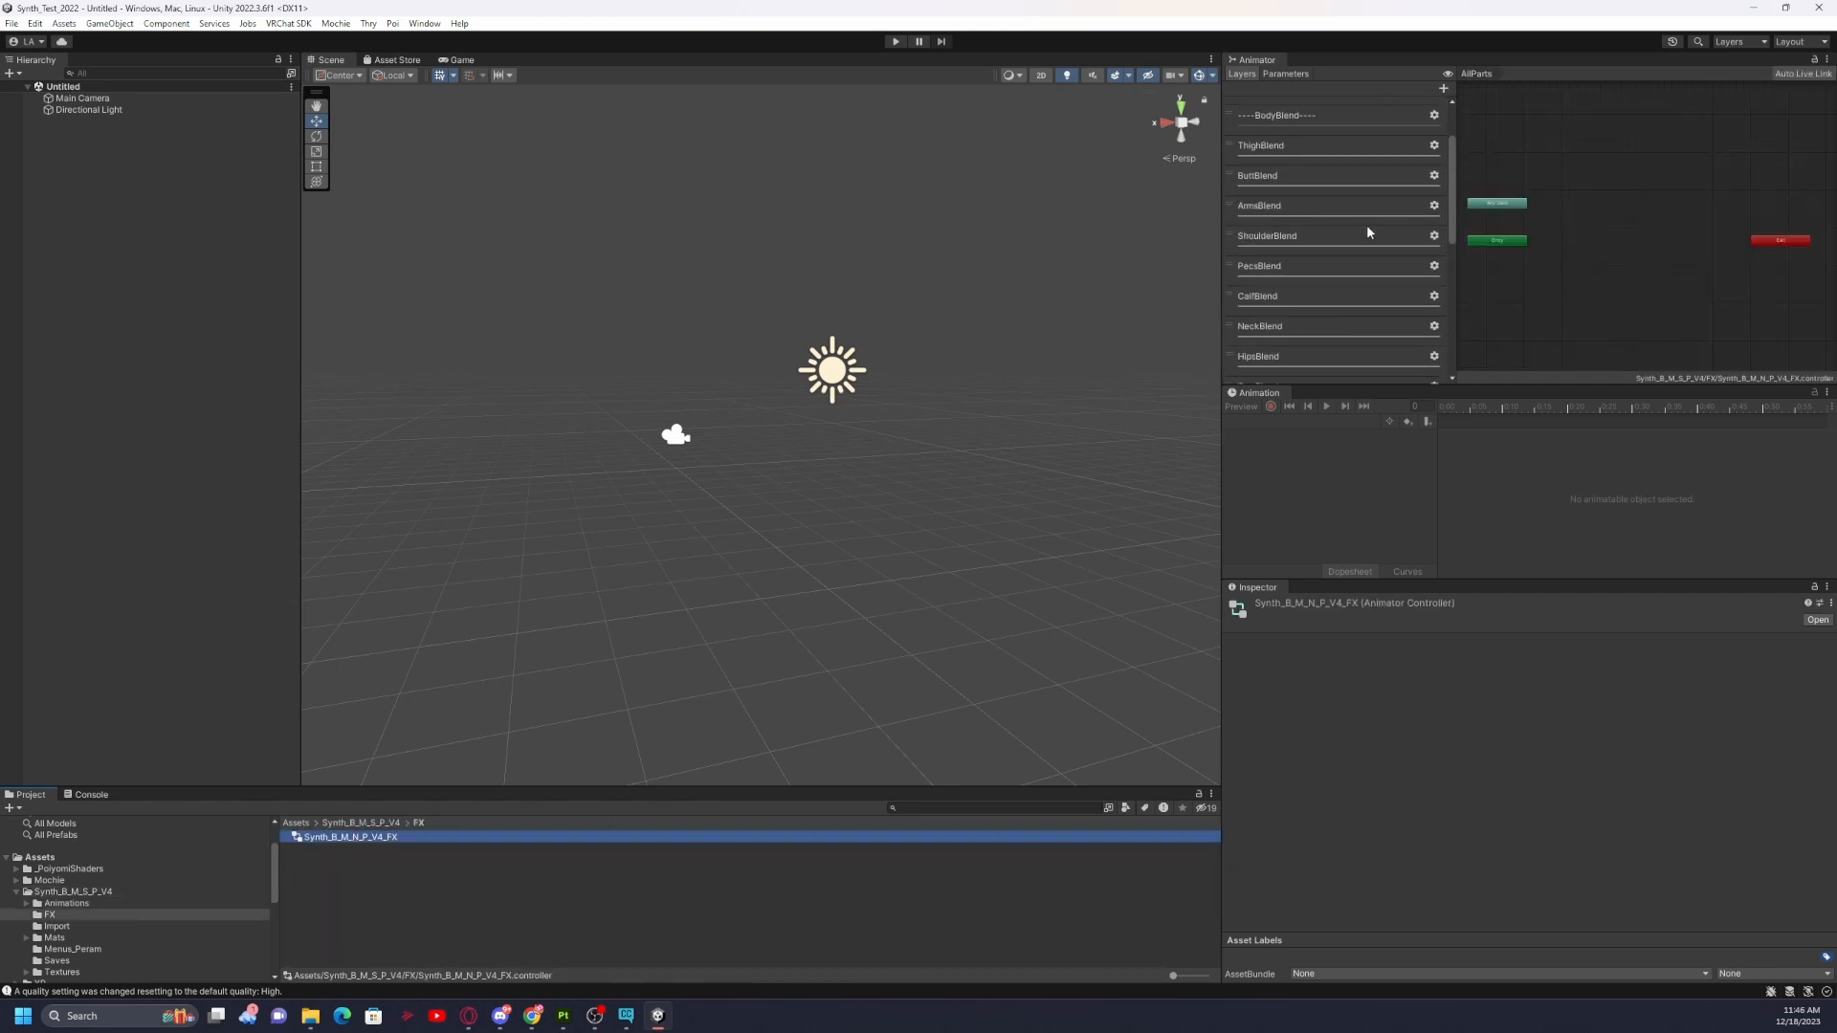
{"action": "scroll", "coordinate": [1366, 233], "scroll_direction": "down", "scroll_amount": 6}
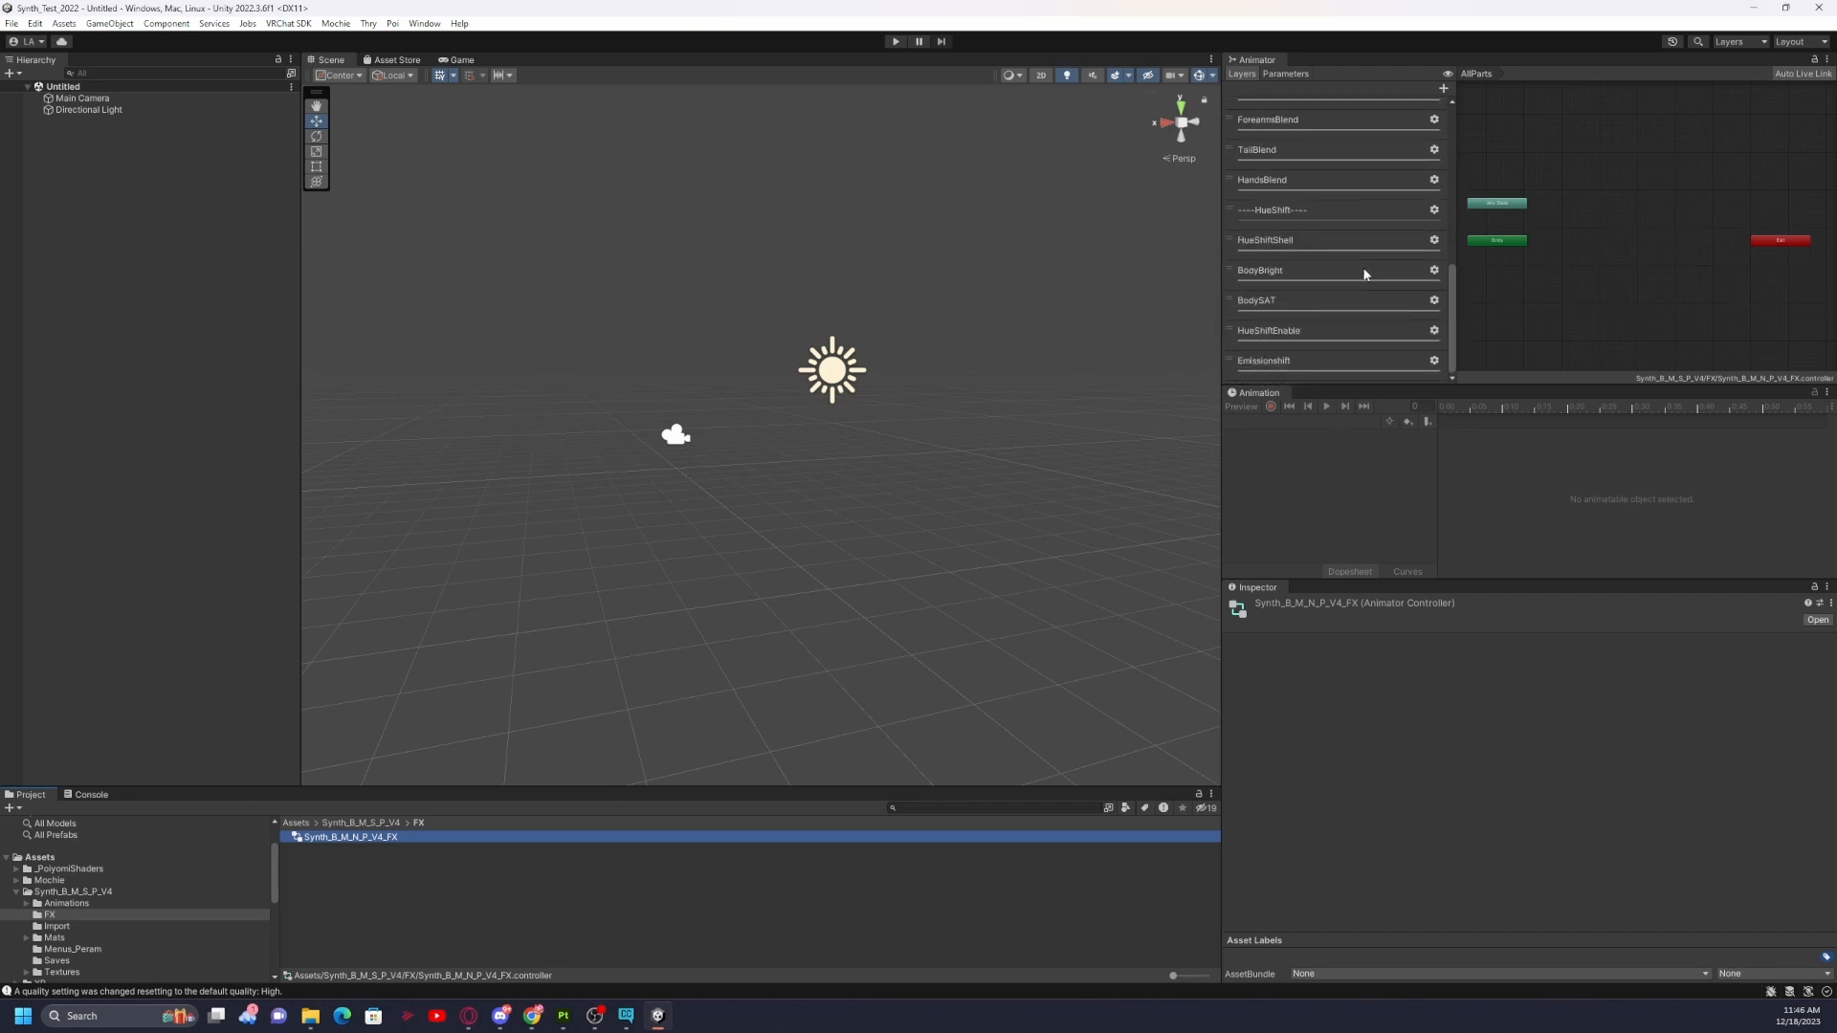
{"action": "scroll", "coordinate": [1364, 275], "scroll_direction": "up", "scroll_amount": 5}
{"action": "scroll", "coordinate": [1364, 275], "scroll_direction": "down", "scroll_amount": 3}
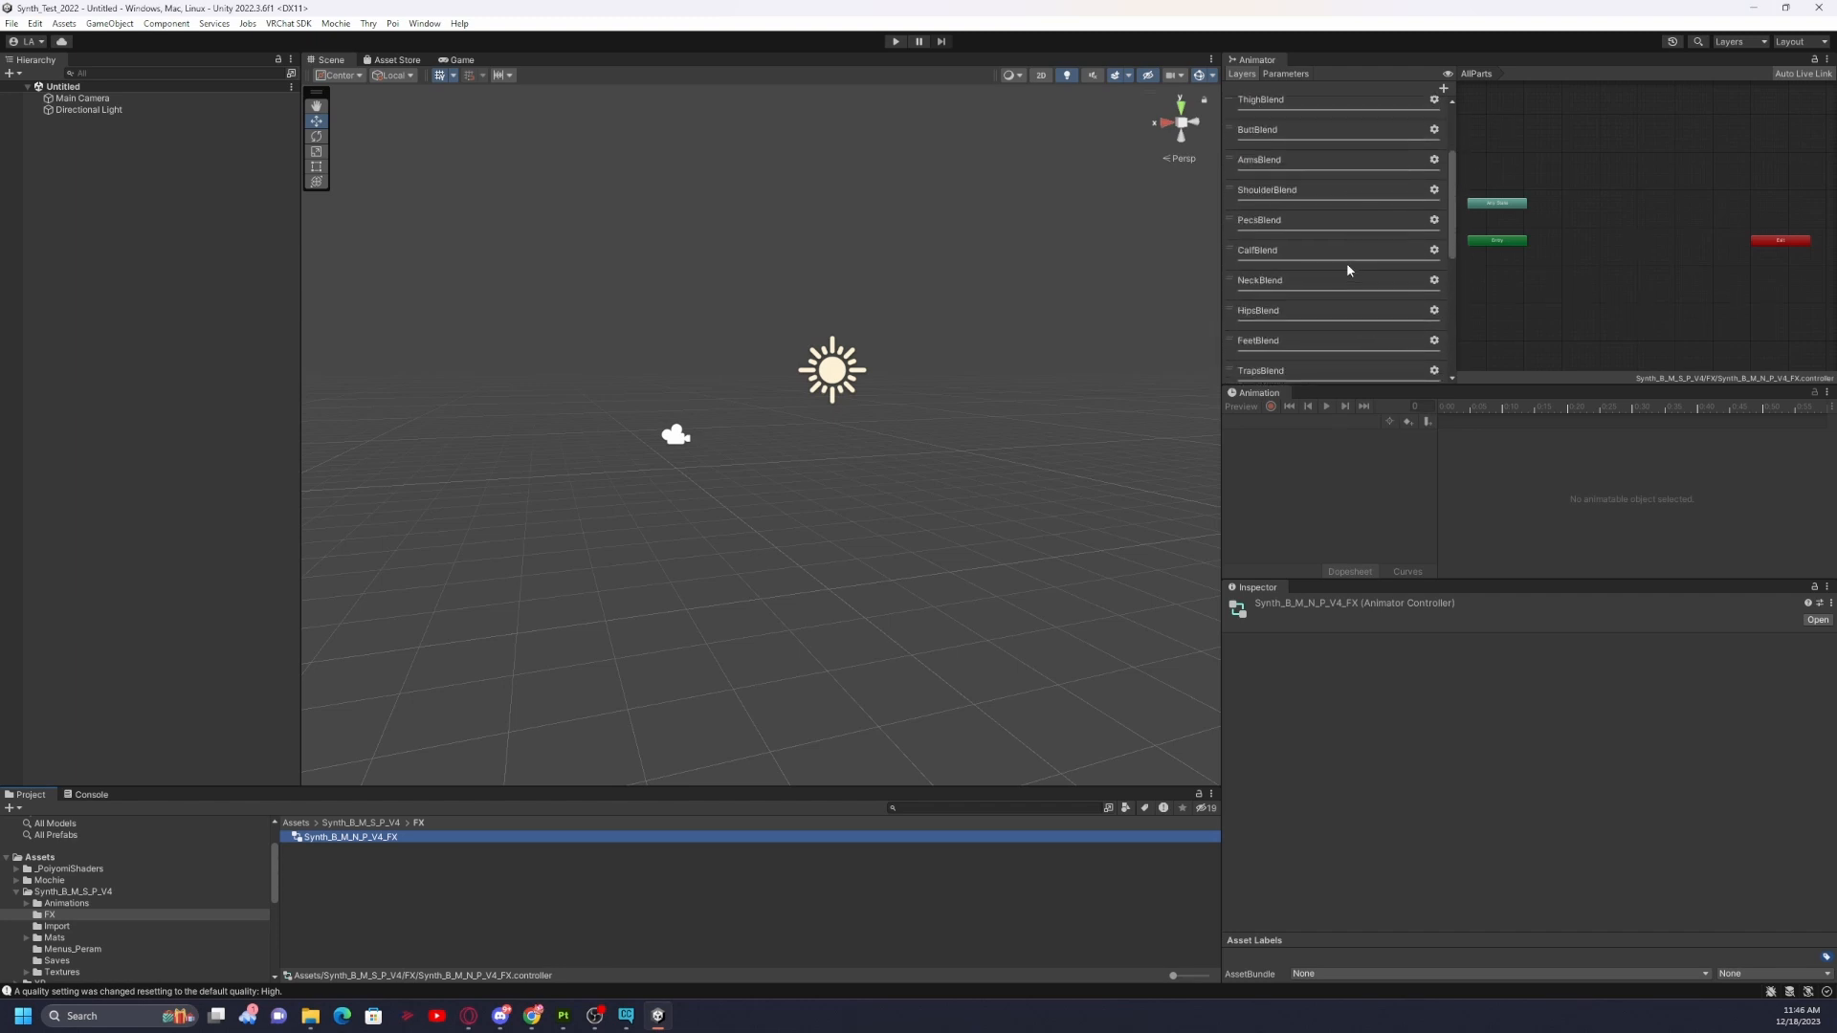
{"action": "scroll", "coordinate": [1295, 204], "scroll_direction": "up", "scroll_amount": 7}
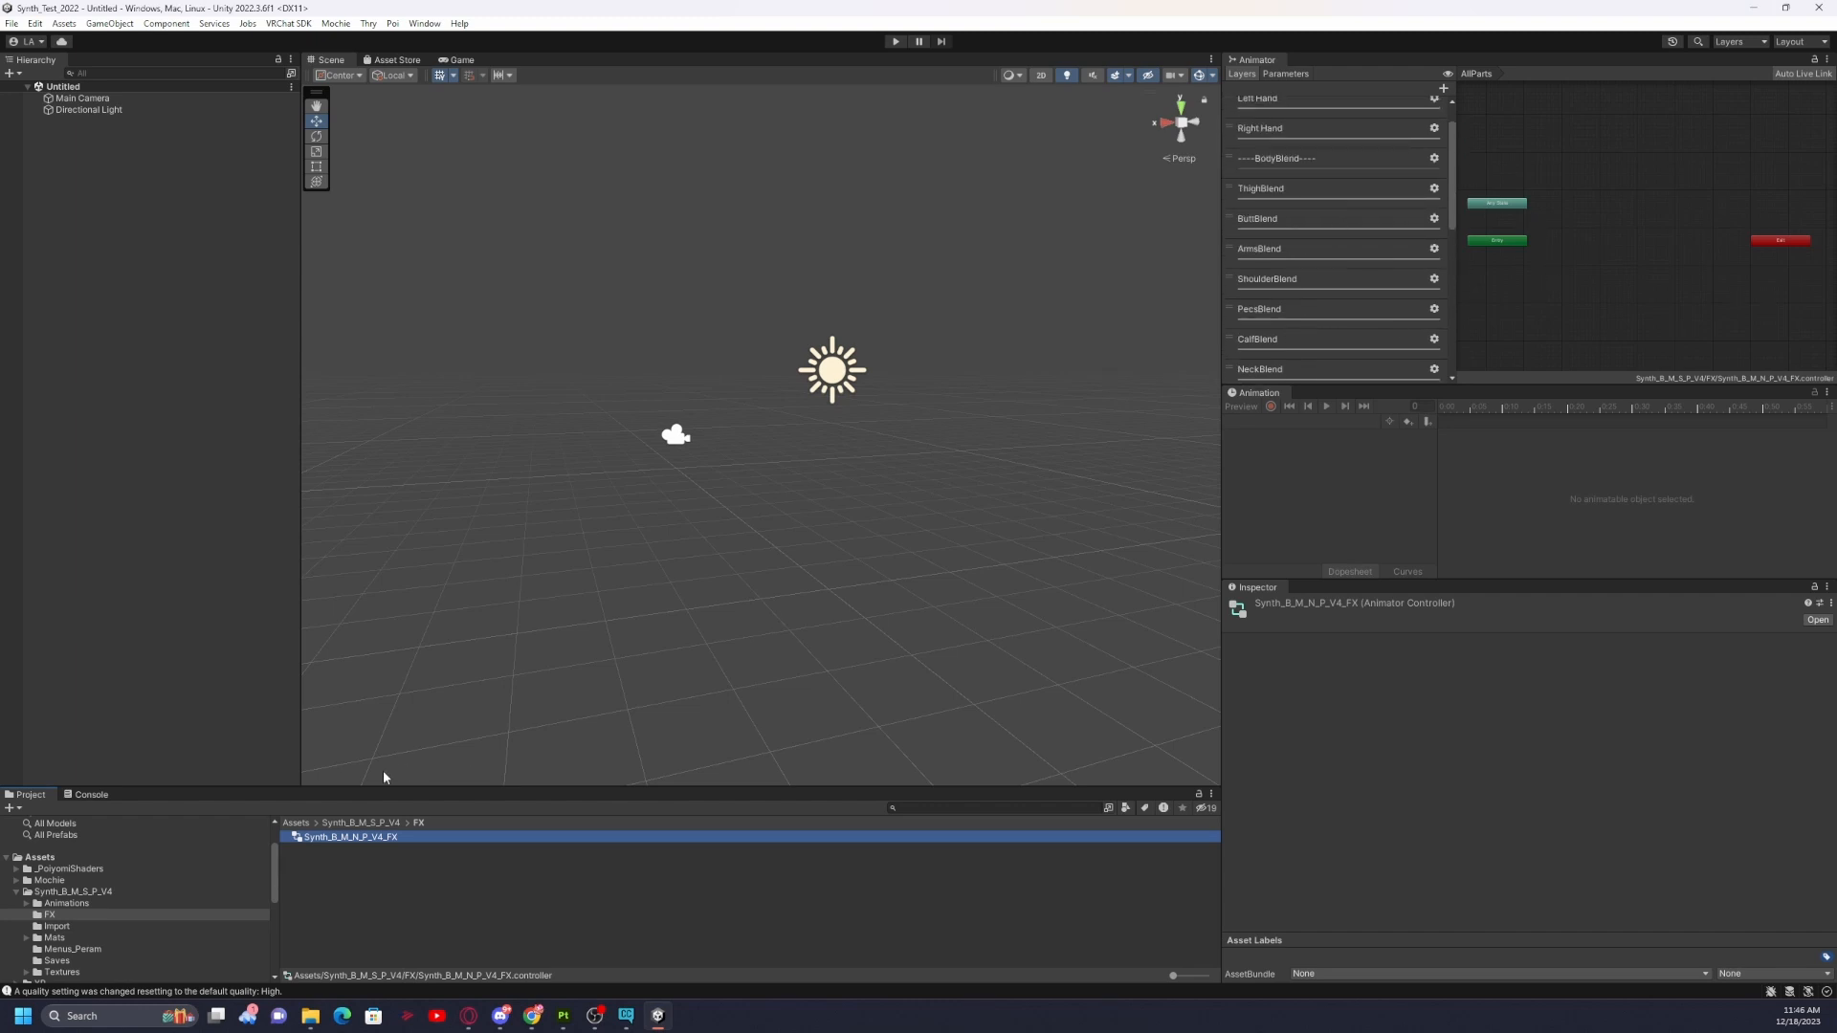
Place the Synth_B_M_S_P_V4 model from the Import folder into the scene, and undo the placement.
{"action": "left_click", "coordinate": [360, 823]}
{"action": "double_click", "coordinate": [319, 860]}
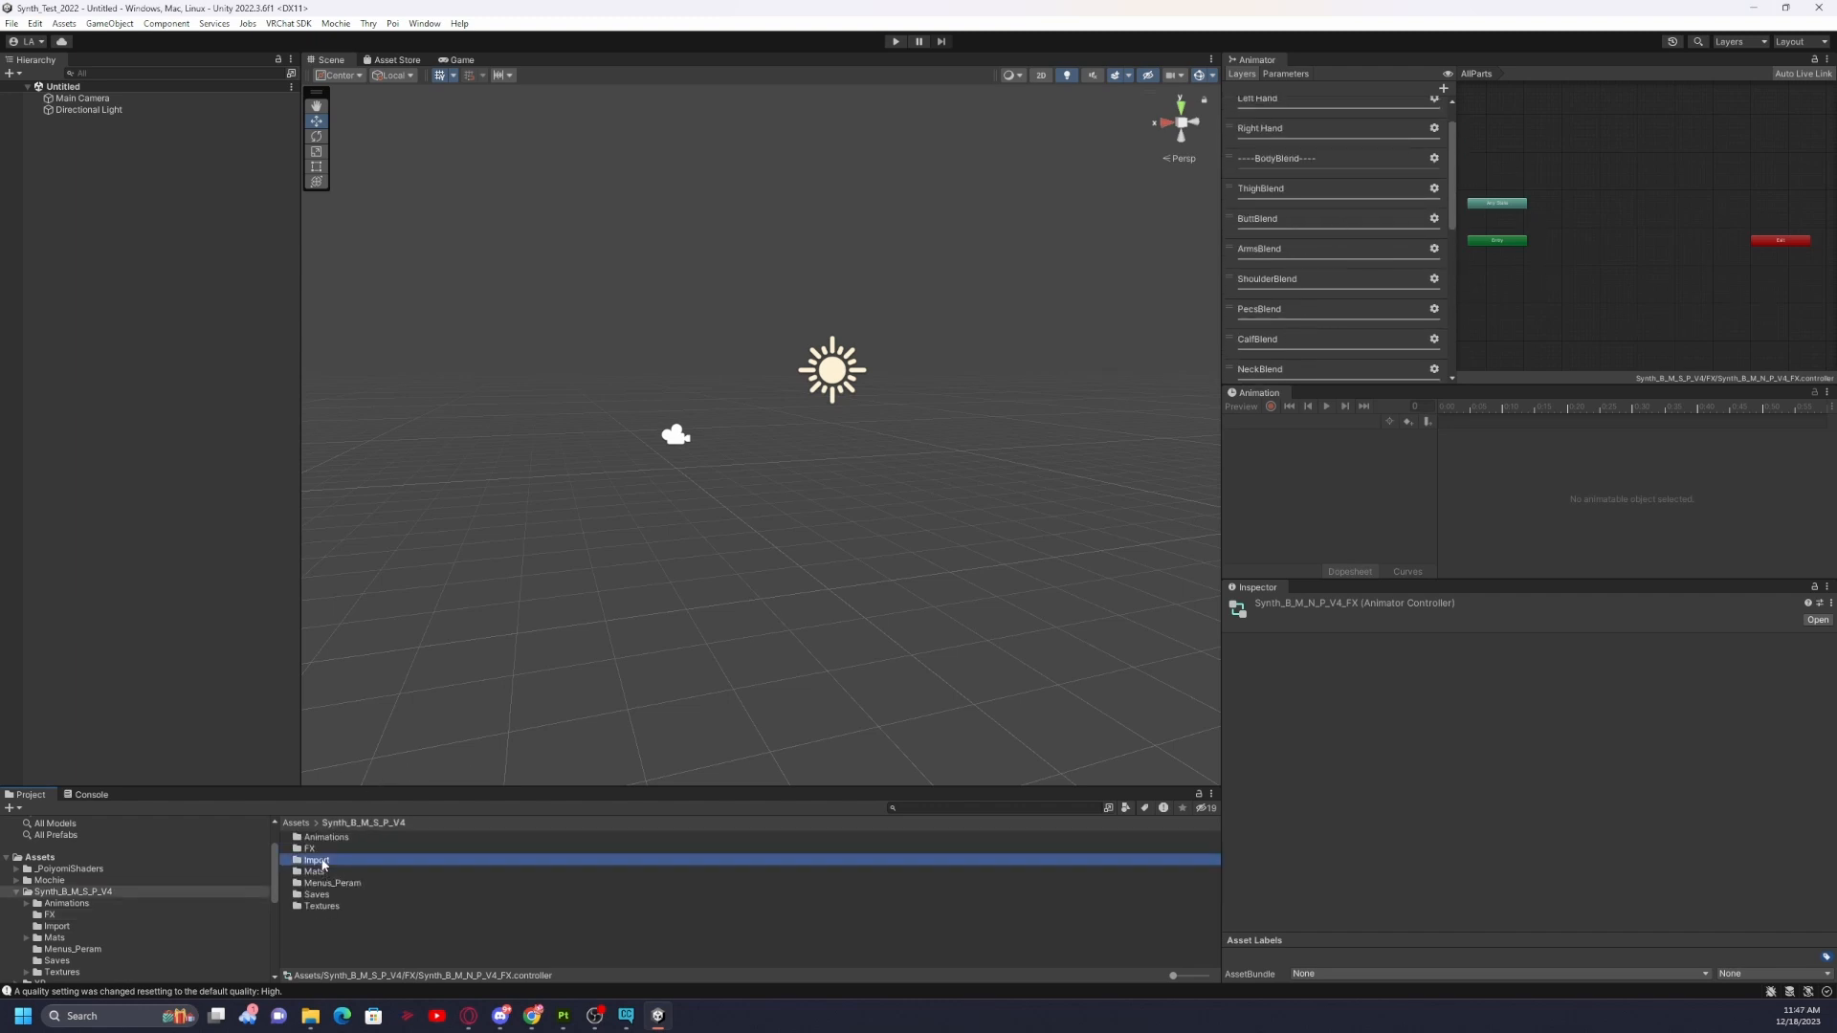
{"action": "left_click", "coordinate": [348, 838]}
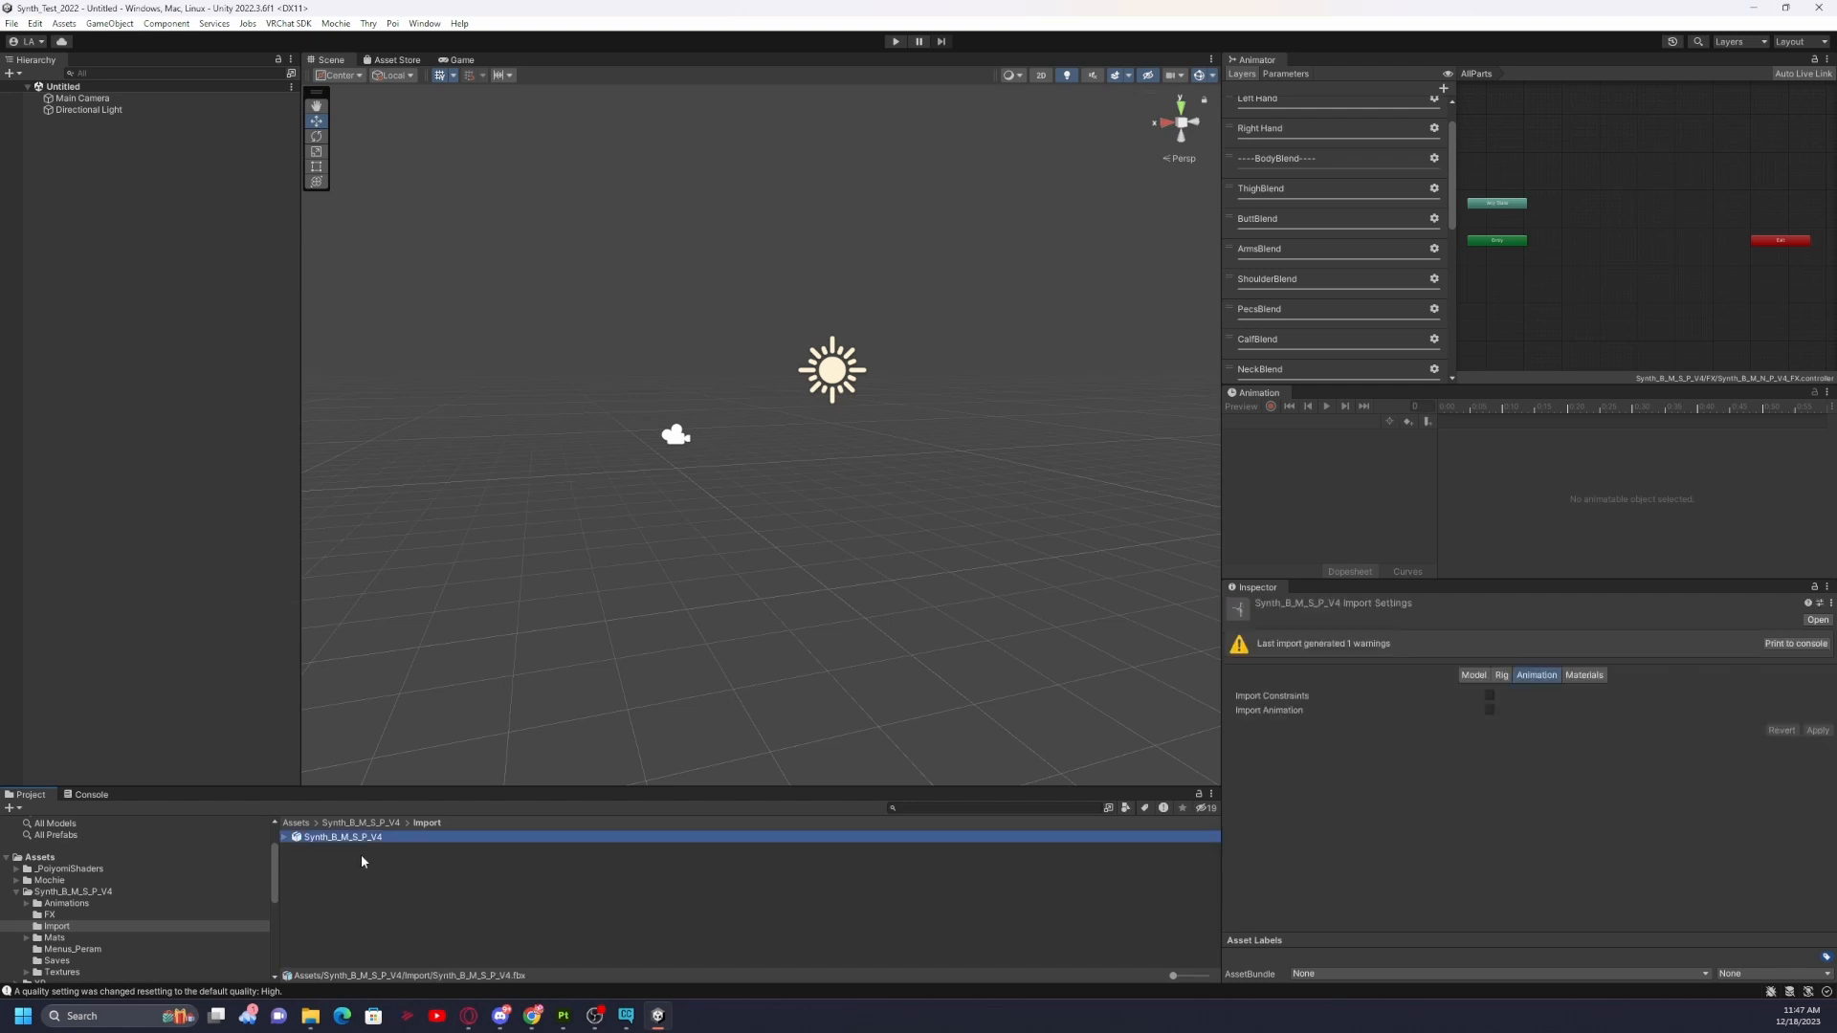
{"action": "left_click_drag", "start_coordinate": [335, 834], "coordinate": [672, 668]}
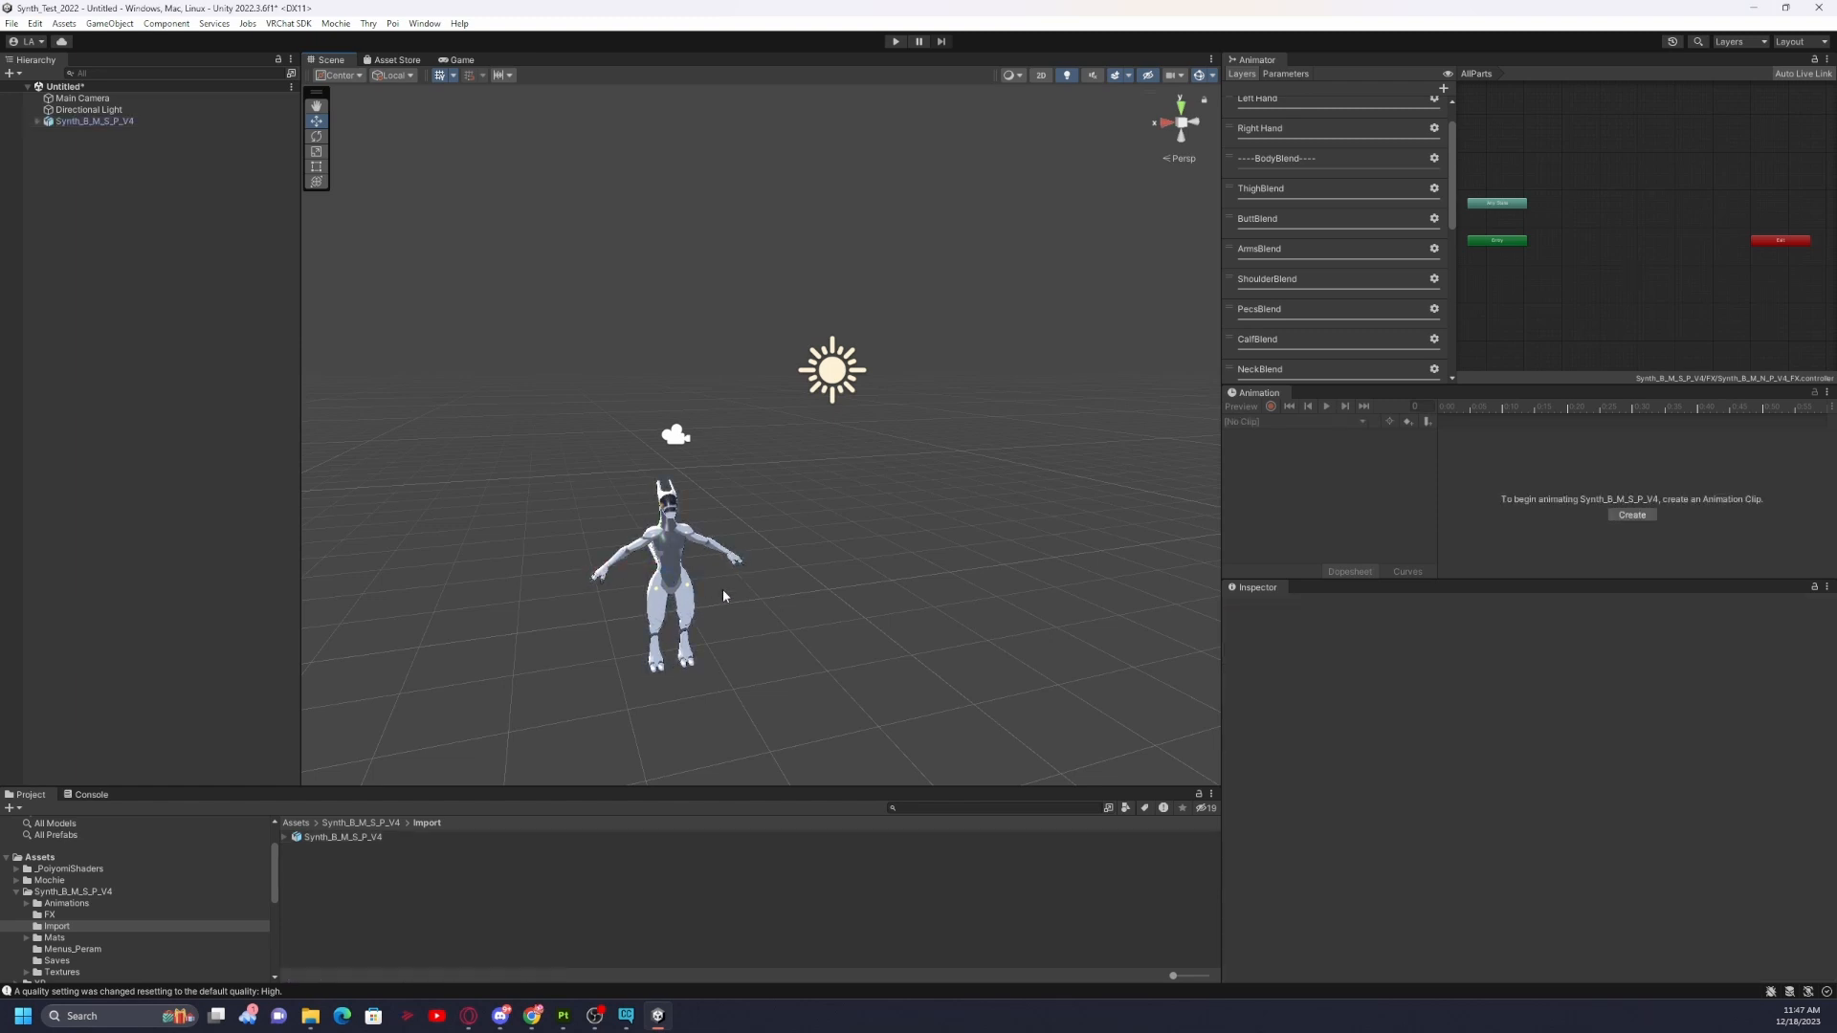
{"action": "key", "text": "ctrl+z"}
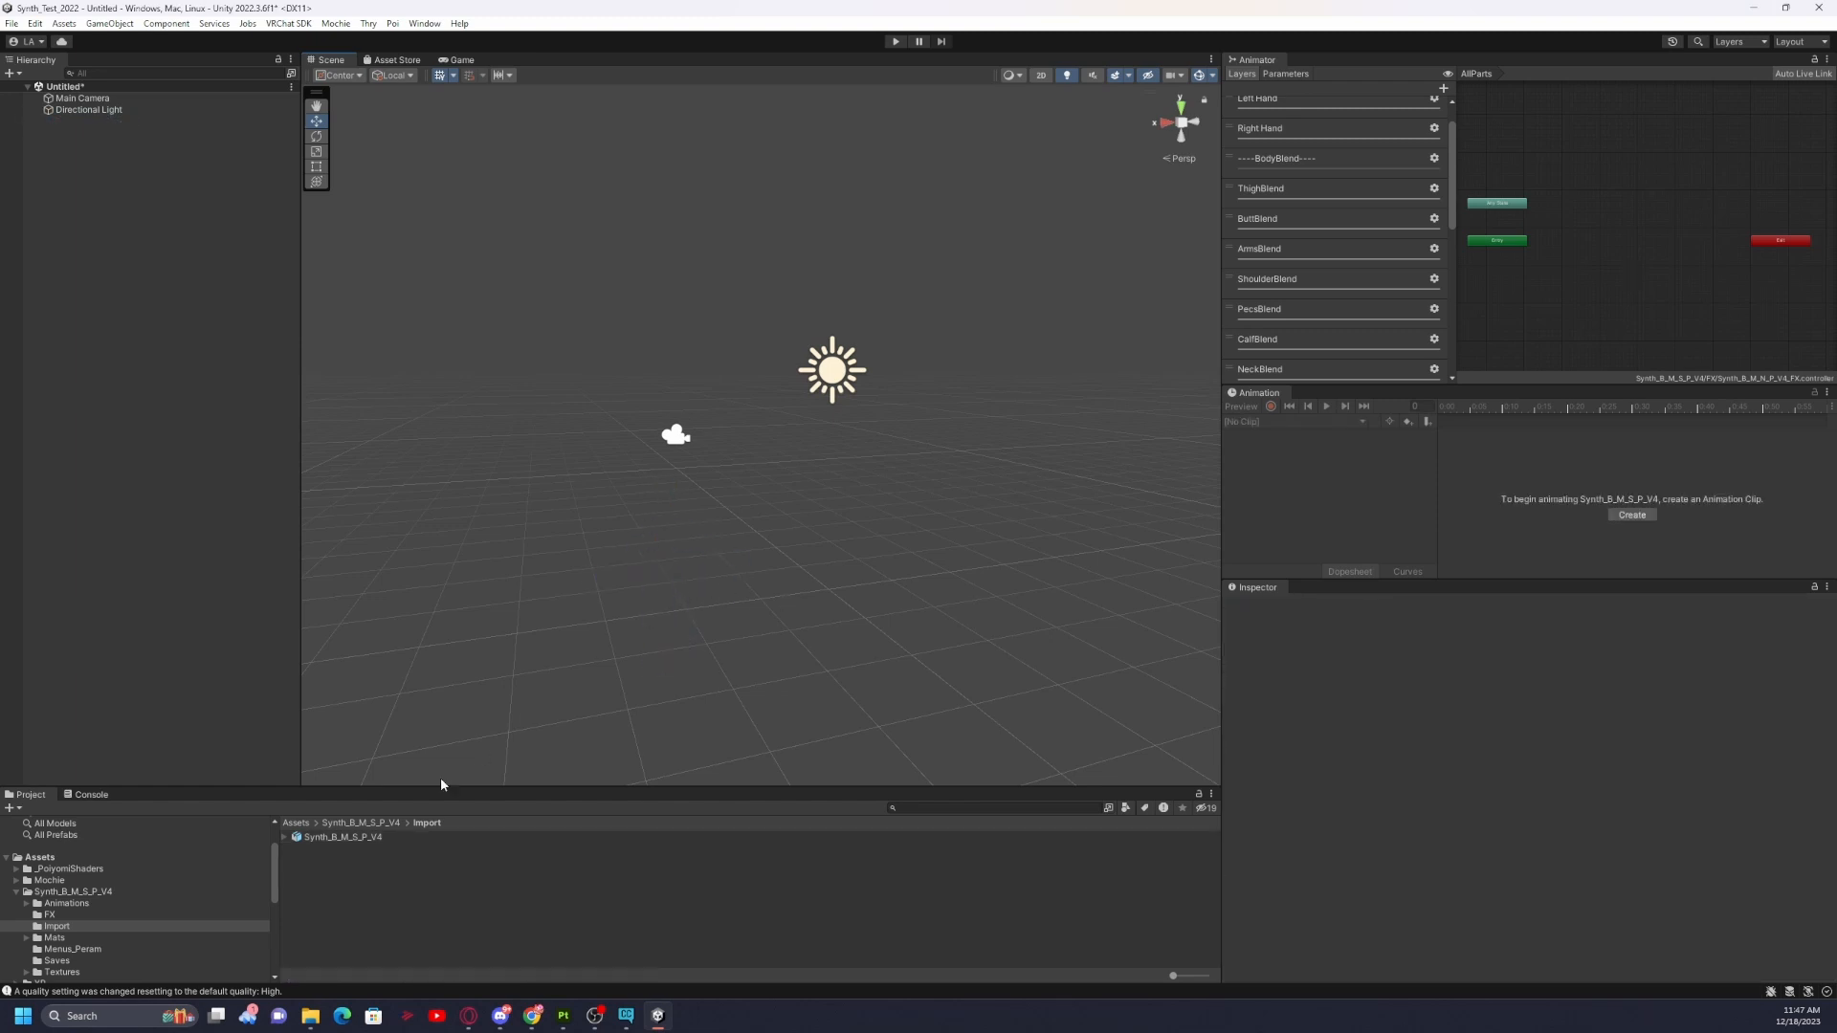
Look at the materials inside the Mats folder and return to the Synth_B_M_S_P_V4 folder.
{"action": "left_click", "coordinate": [355, 823]}
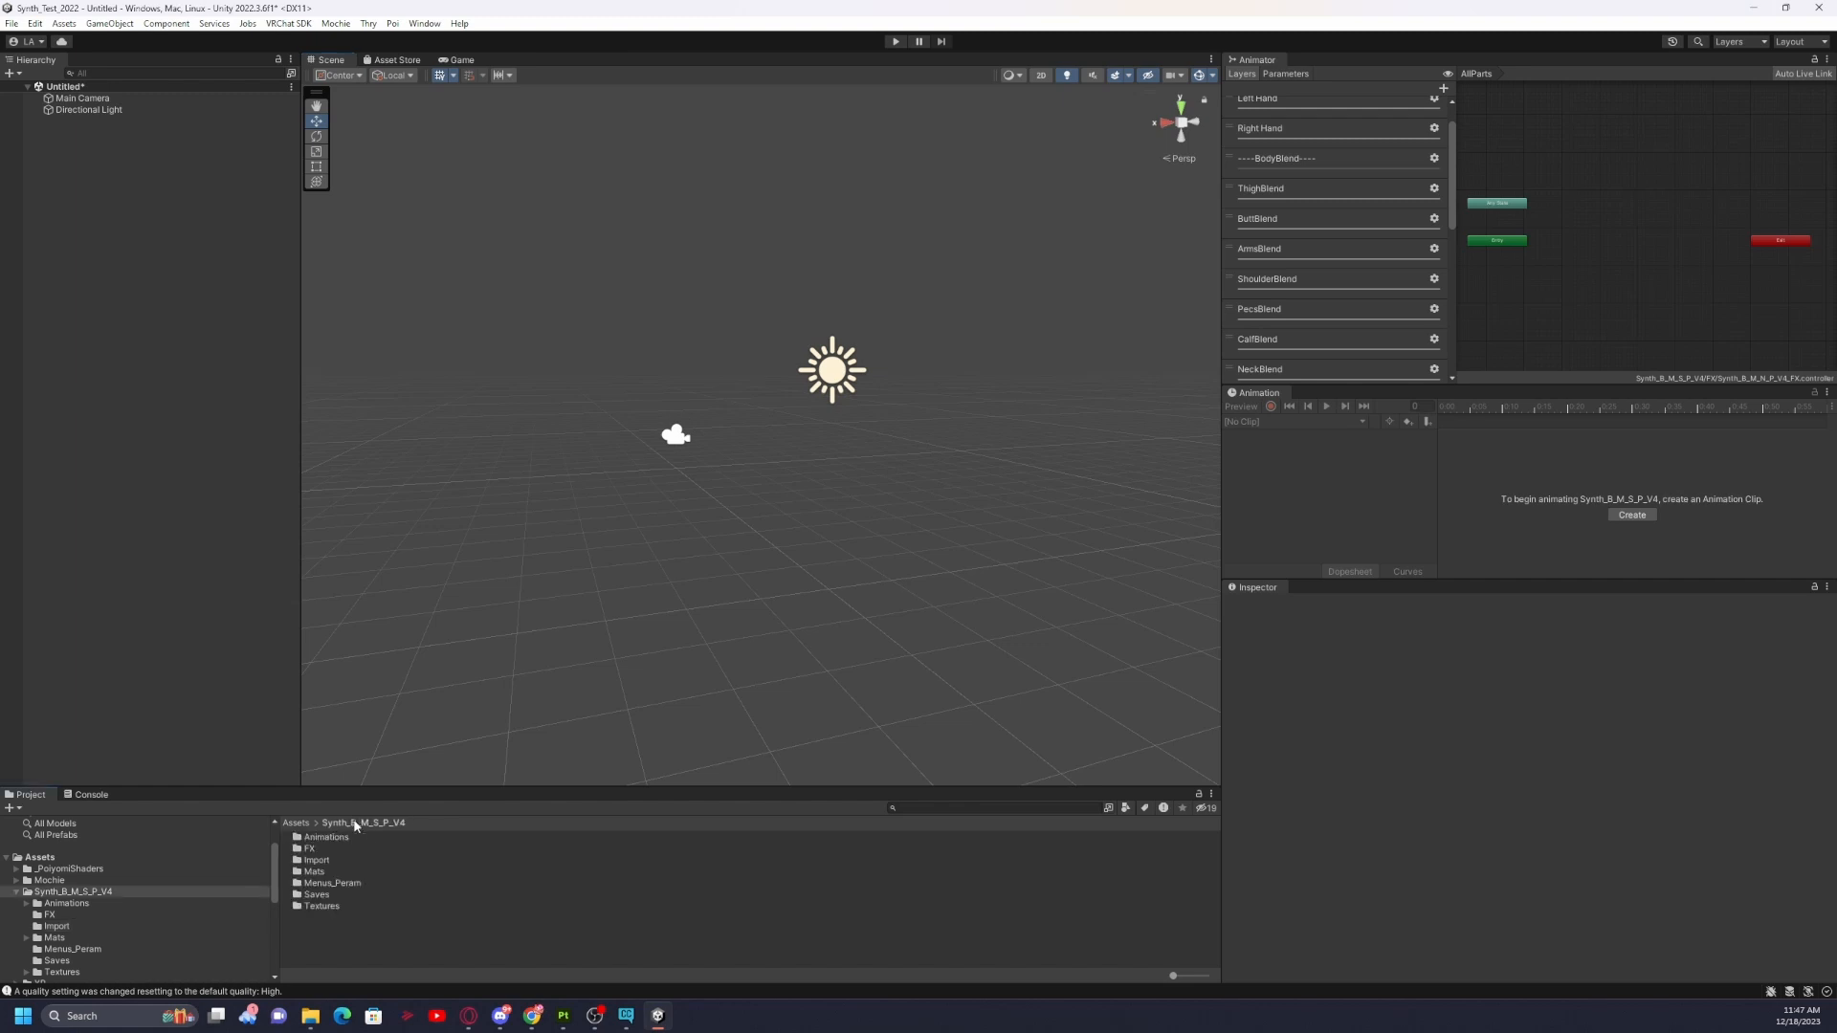
{"action": "double_click", "coordinate": [313, 872]}
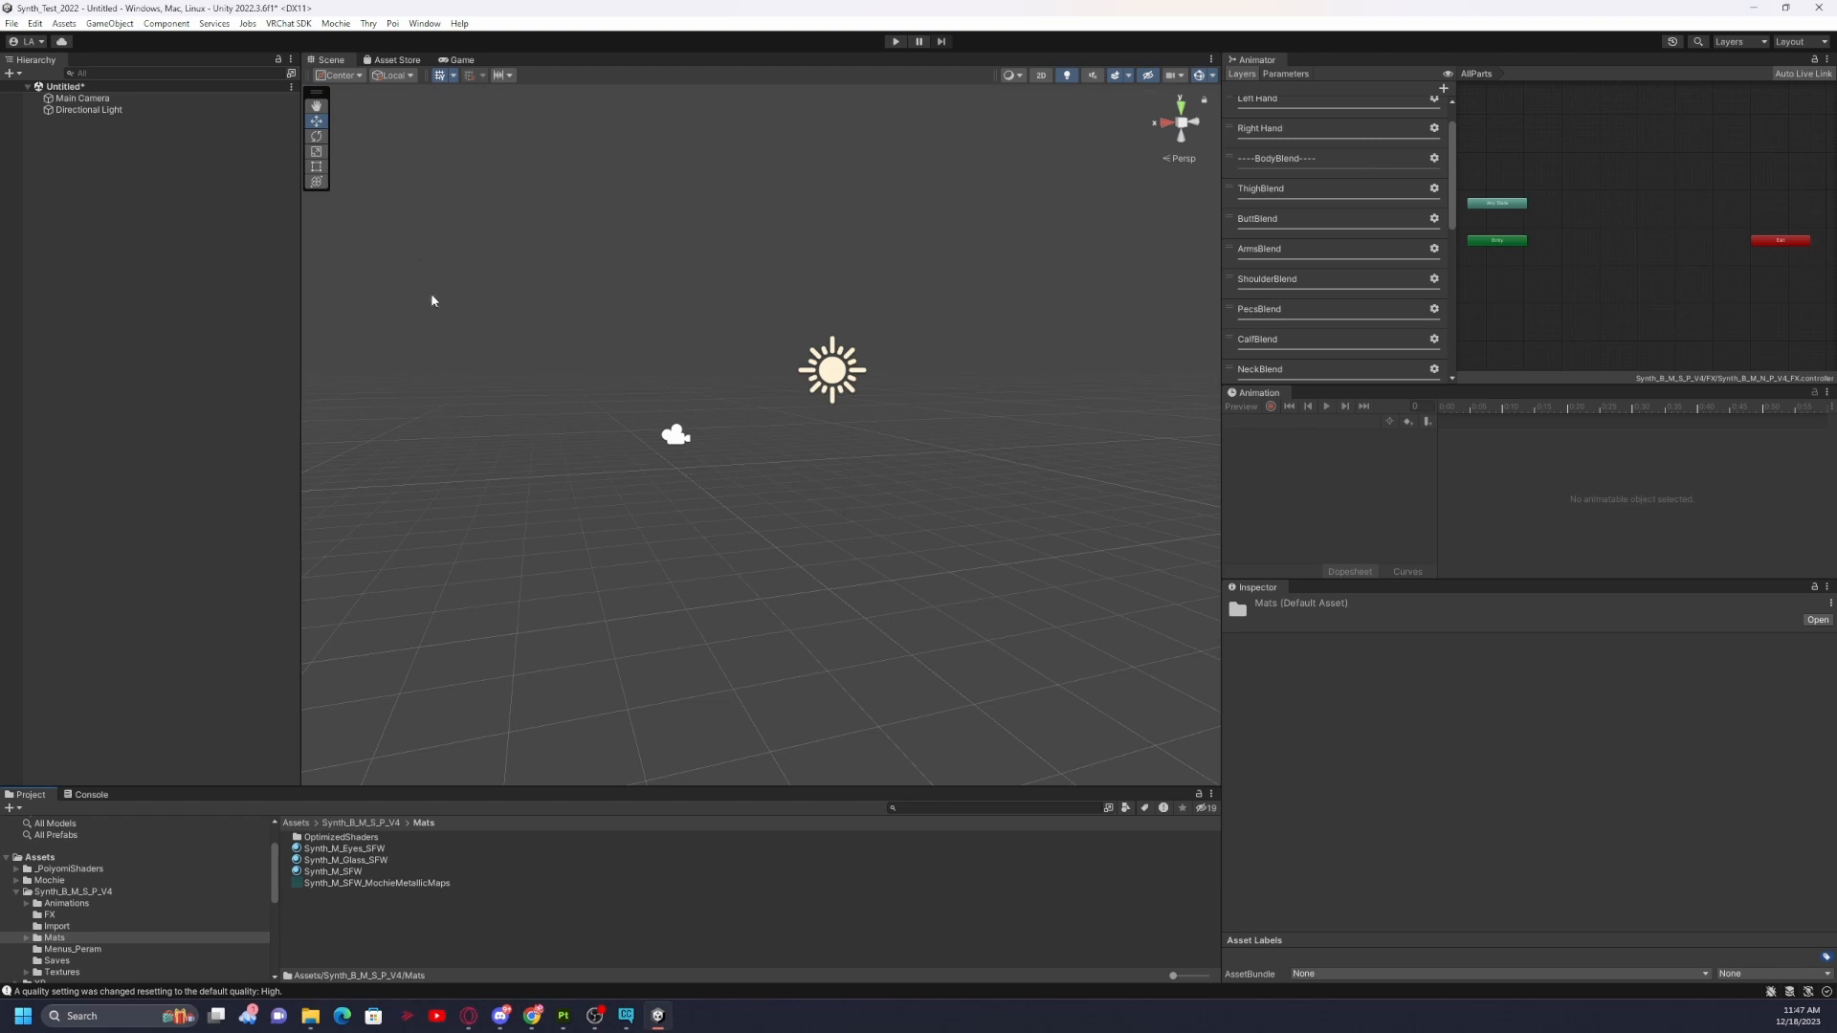
{"action": "left_click", "coordinate": [364, 824]}
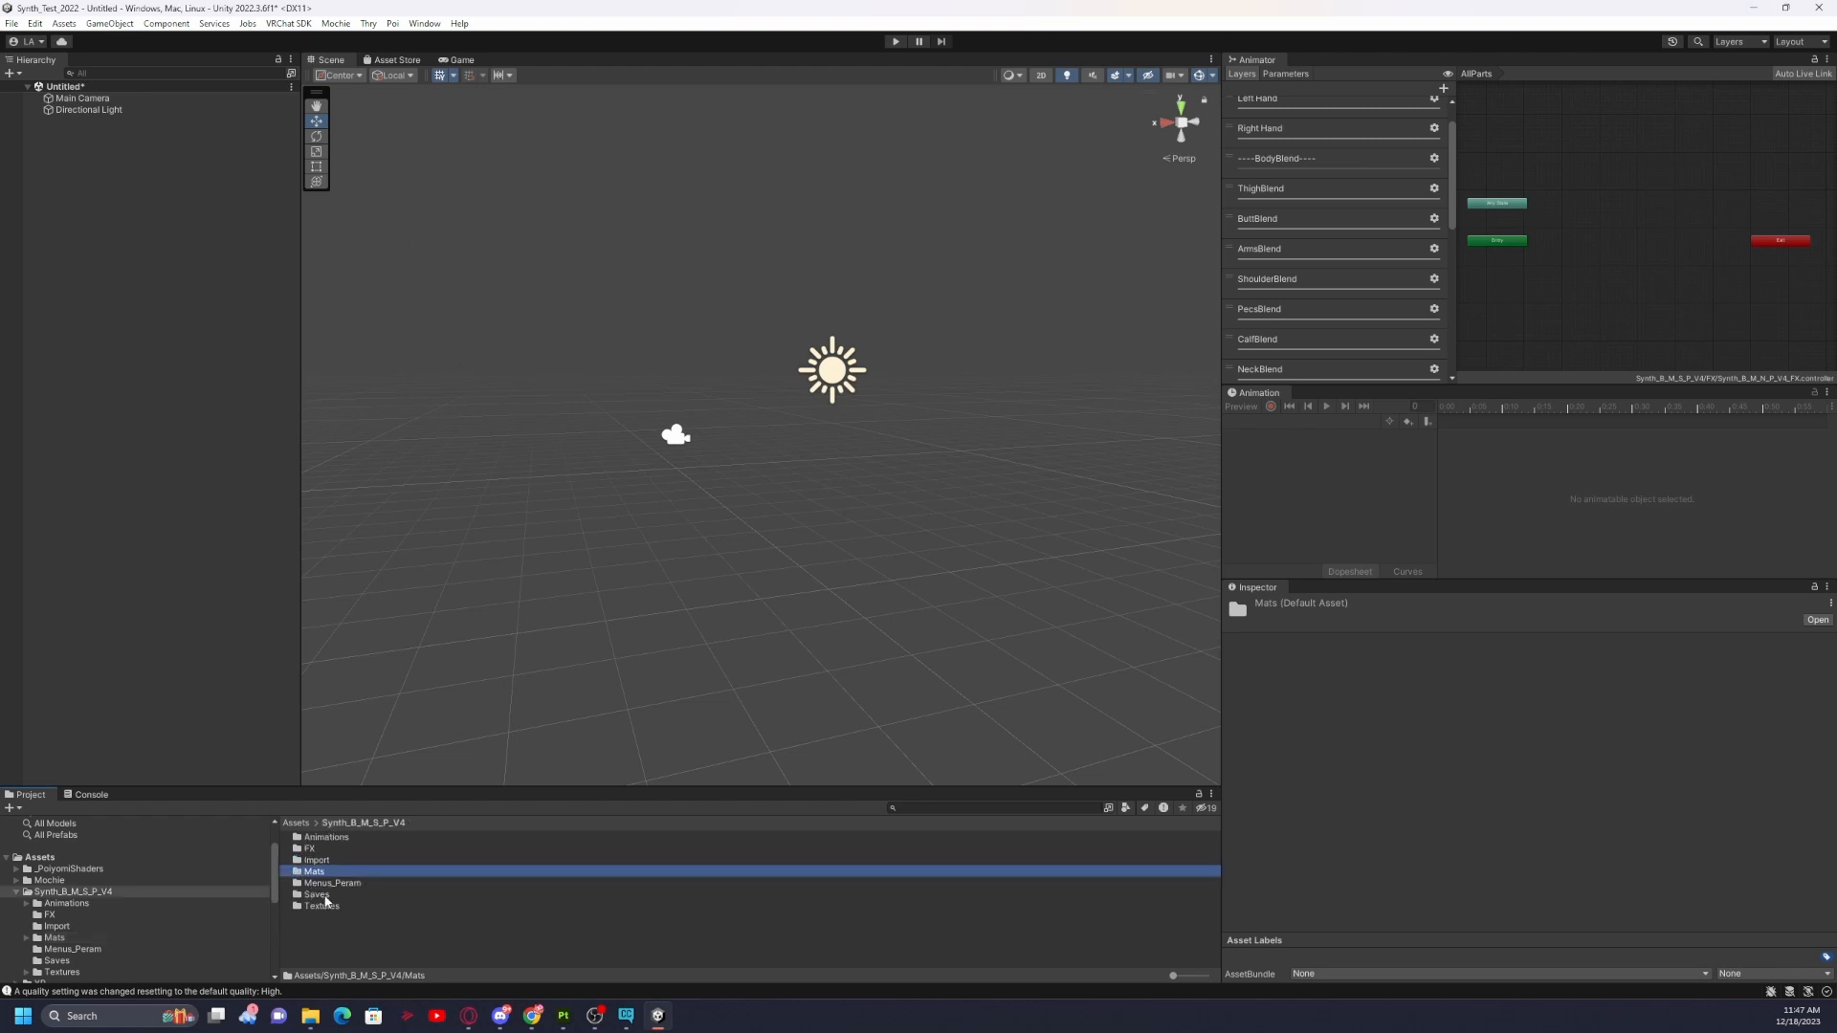
Open the Synth_B_M_S_P_V4 scene from the Saves folder without saving the untitled scene.
{"action": "double_click", "coordinate": [323, 897]}
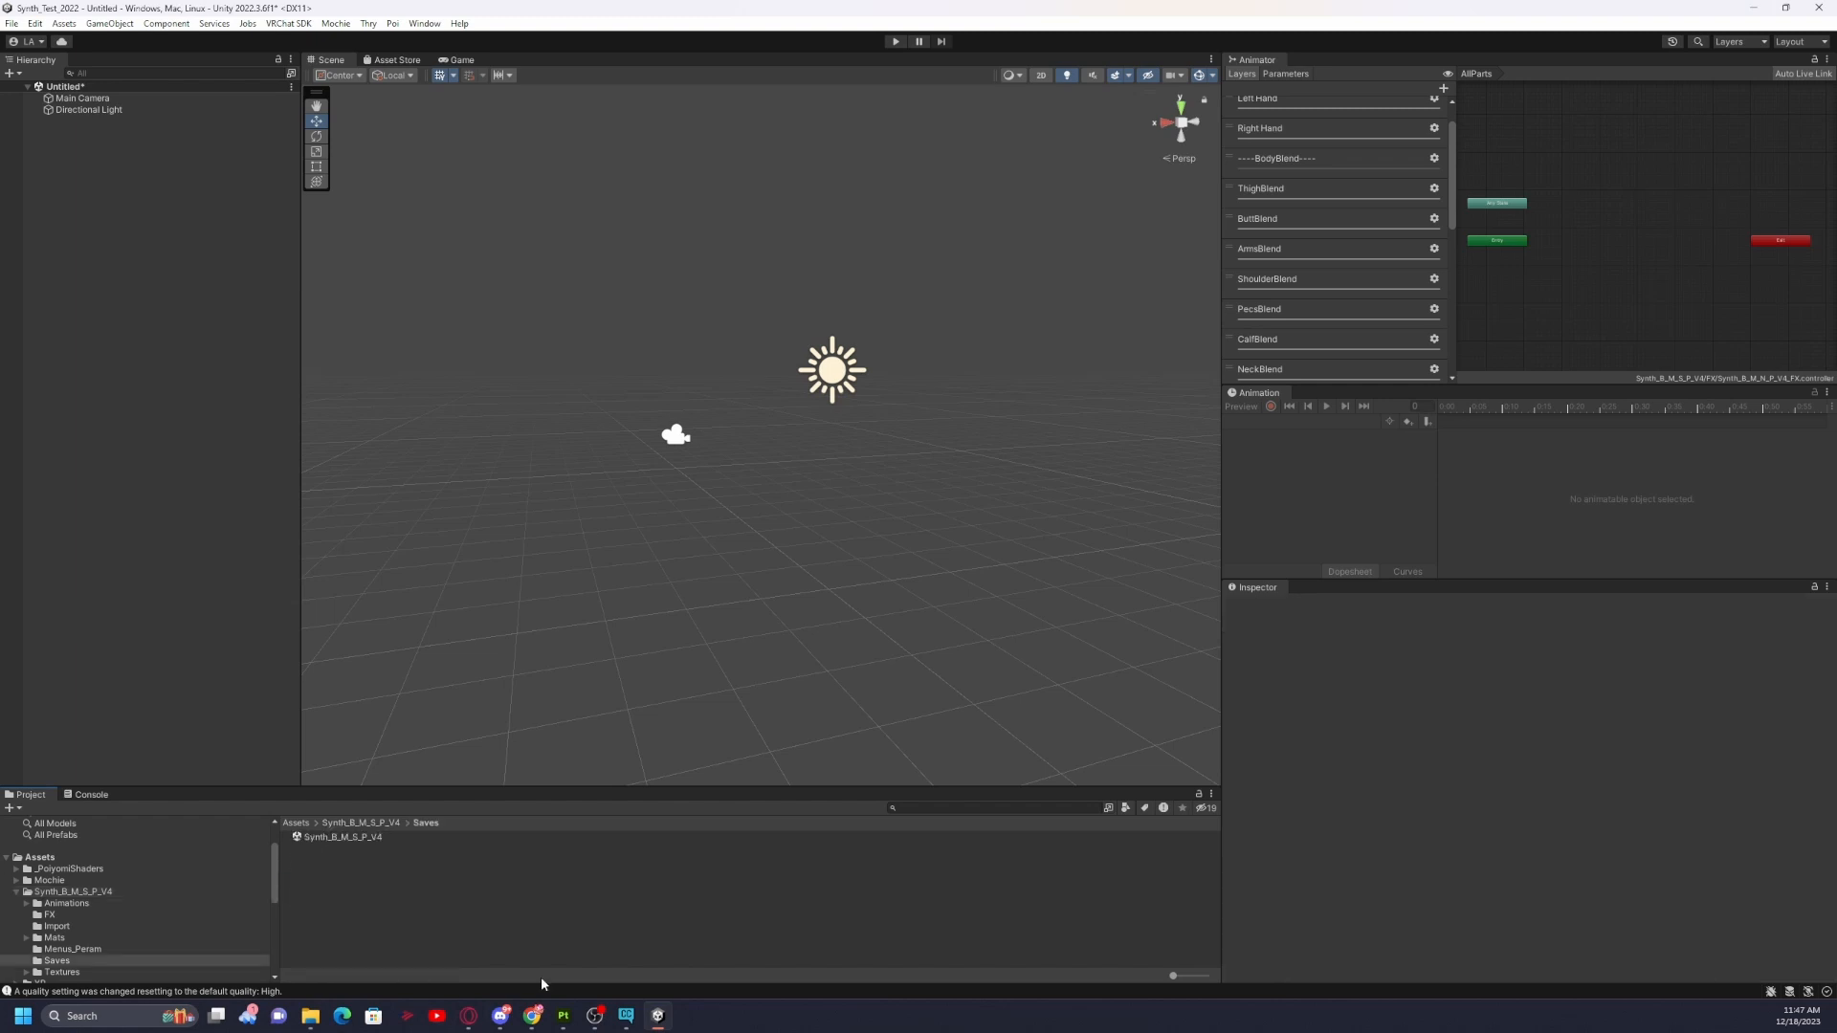
{"action": "double_click", "coordinate": [341, 838]}
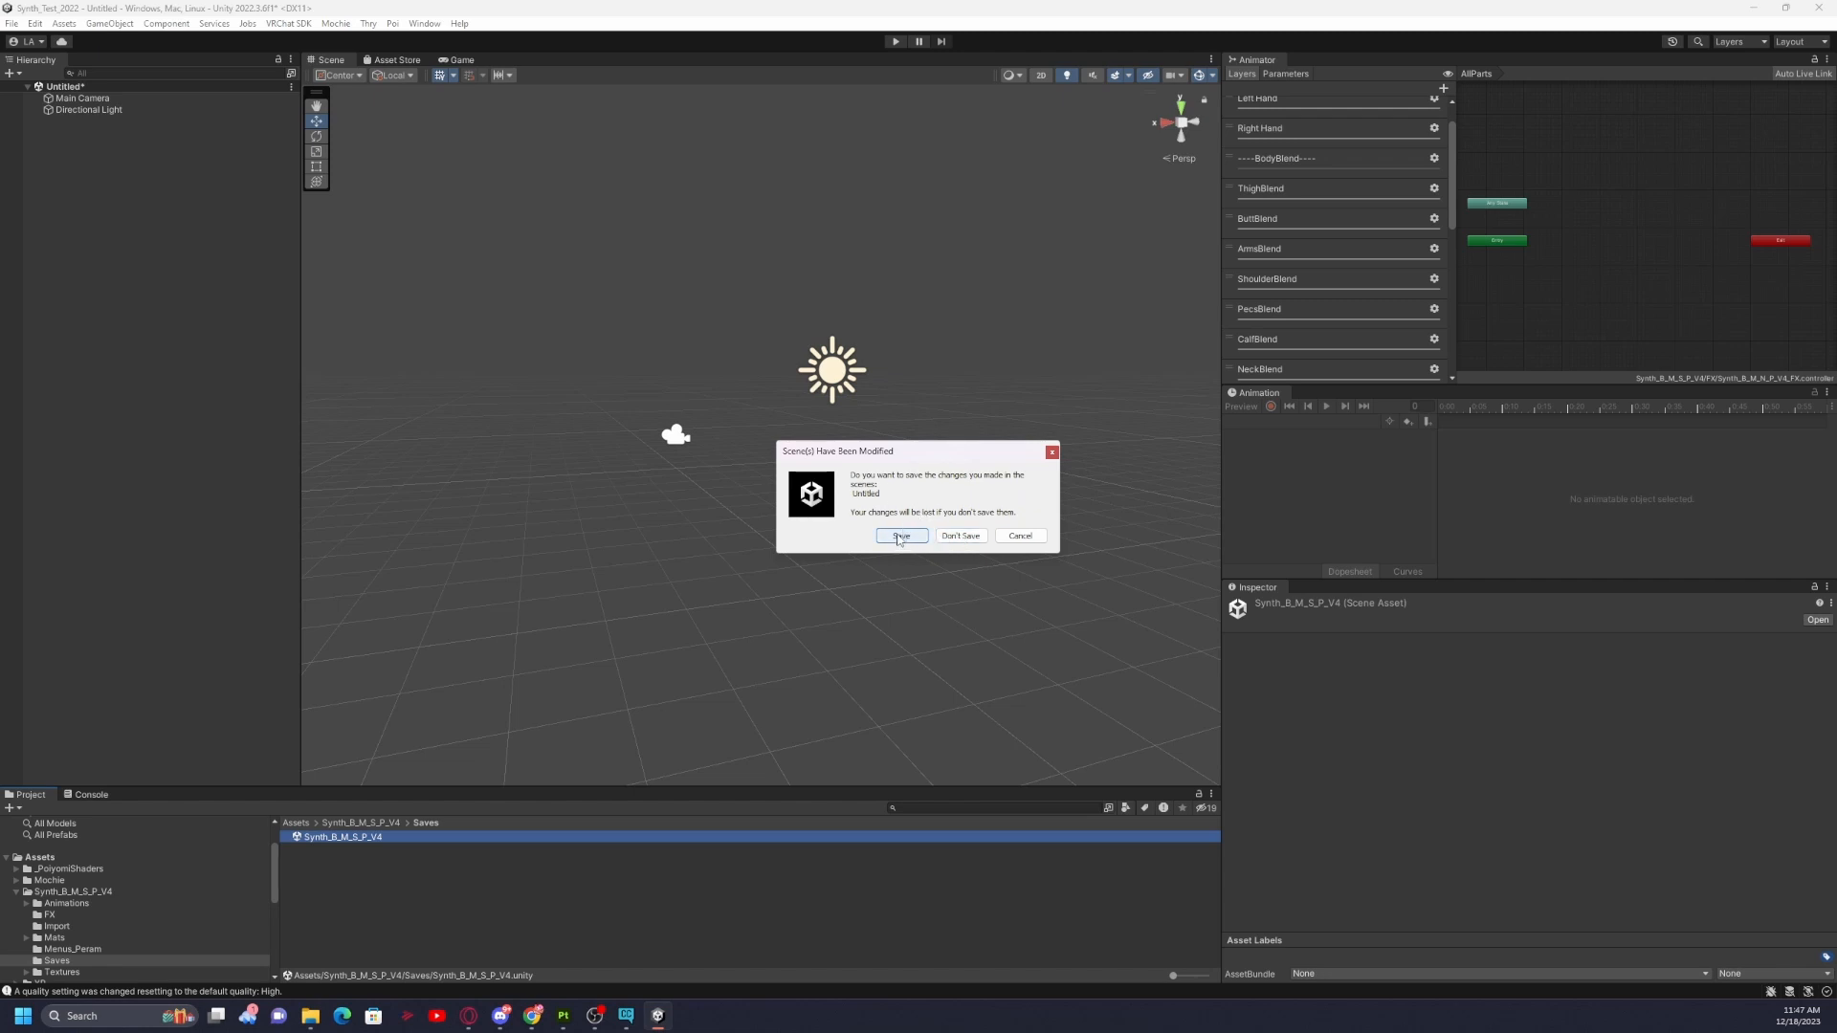
{"action": "left_click", "coordinate": [965, 536]}
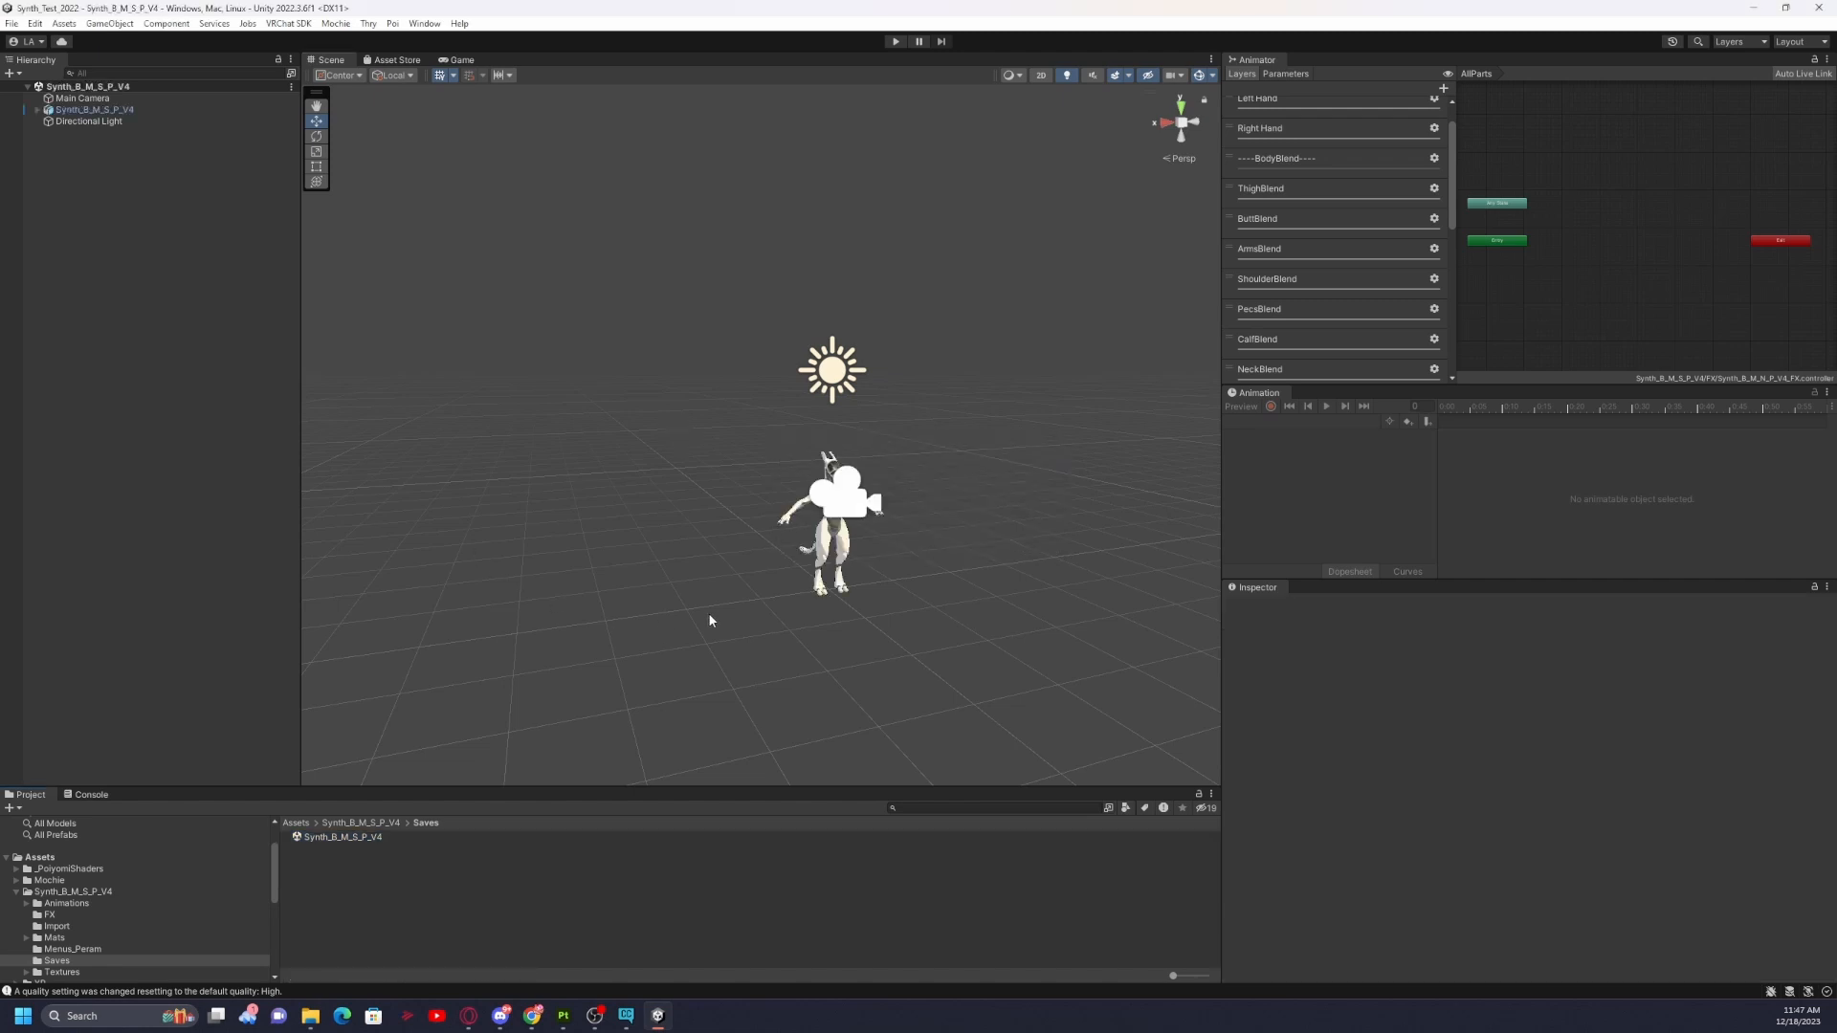
Bring the avatar into close view in the scene and select it.
{"action": "scroll", "coordinate": [790, 542], "scroll_direction": "up", "scroll_amount": 5}
{"action": "left_click_drag", "start_coordinate": [768, 537], "coordinate": [904, 529], "text": "alt"}
{"action": "key", "text": "w"}
{"action": "right_click_drag", "start_coordinate": [904, 525], "coordinate": [646, 538]}
{"action": "key", "text": "d"}
{"action": "scroll", "coordinate": [645, 543], "scroll_direction": "up", "scroll_amount": 3}
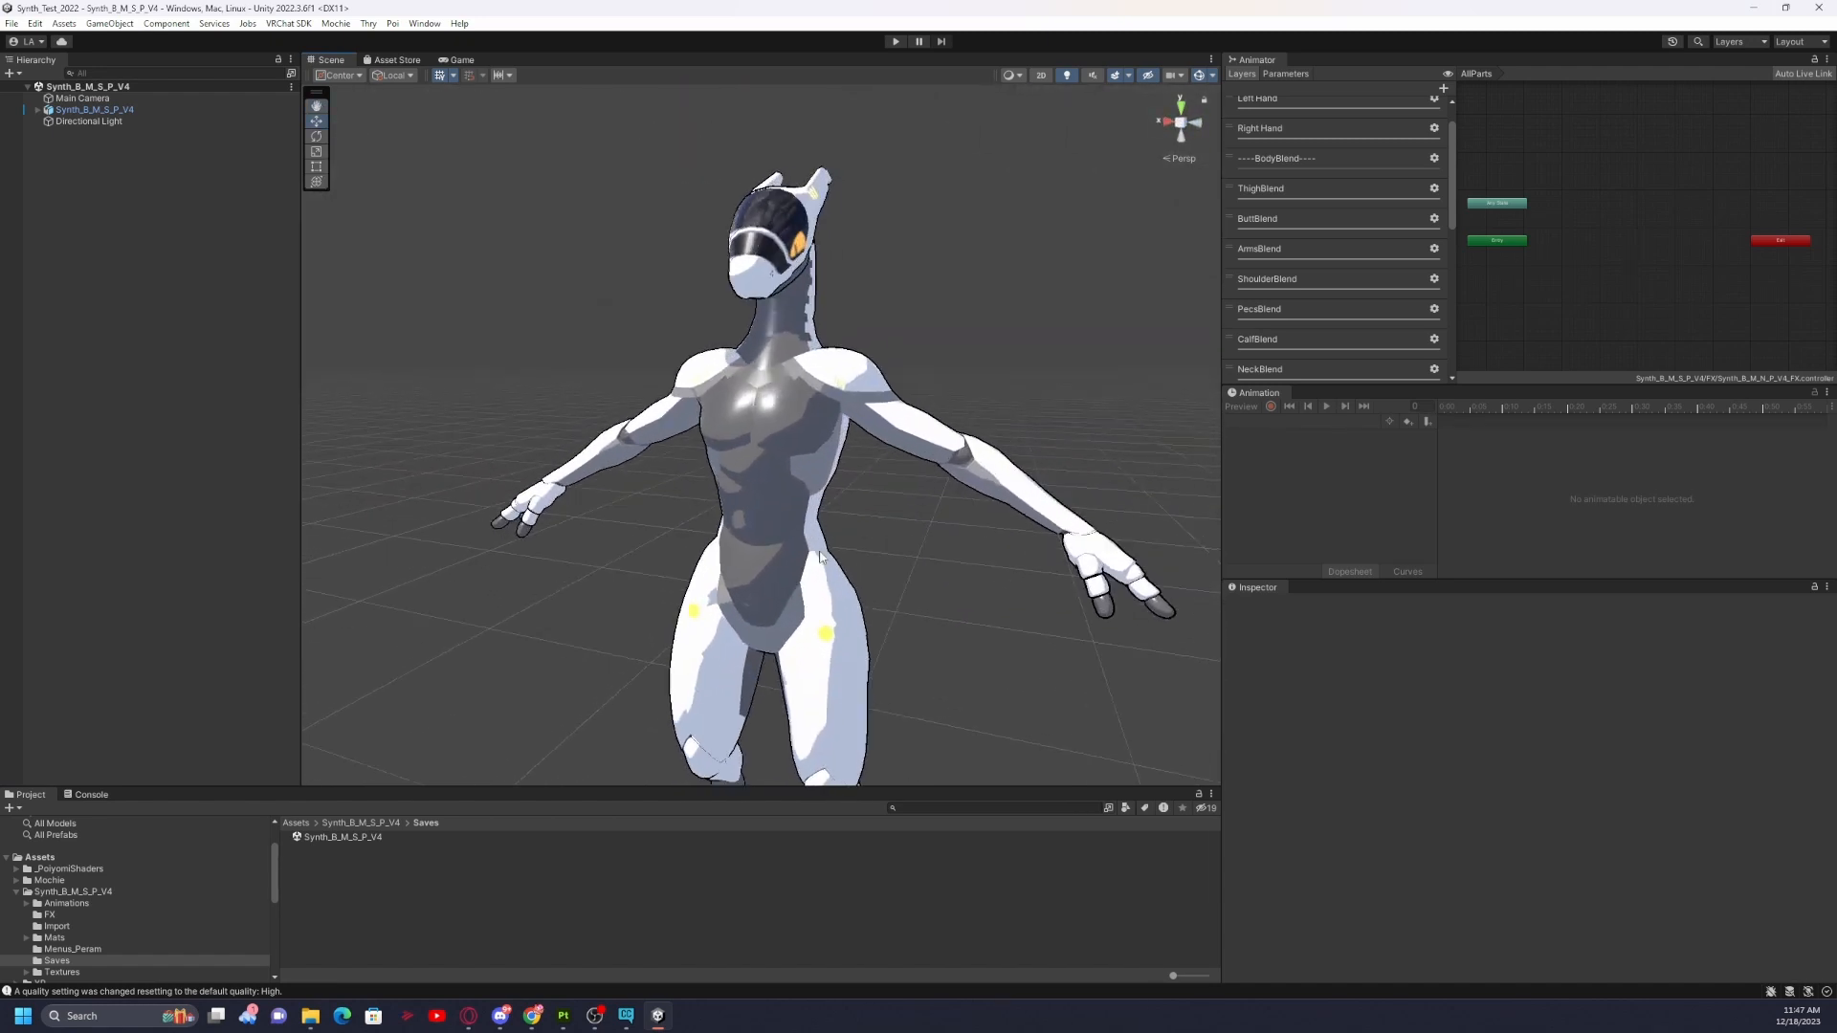
{"action": "left_click", "coordinate": [762, 440]}
Examine the avatar's Animator, Pipeline Manager and VRC Avatar Descriptor settings, including visemes, eye look, playable layers and expressions.
{"action": "scroll", "coordinate": [1418, 781], "scroll_direction": "down", "scroll_amount": 5}
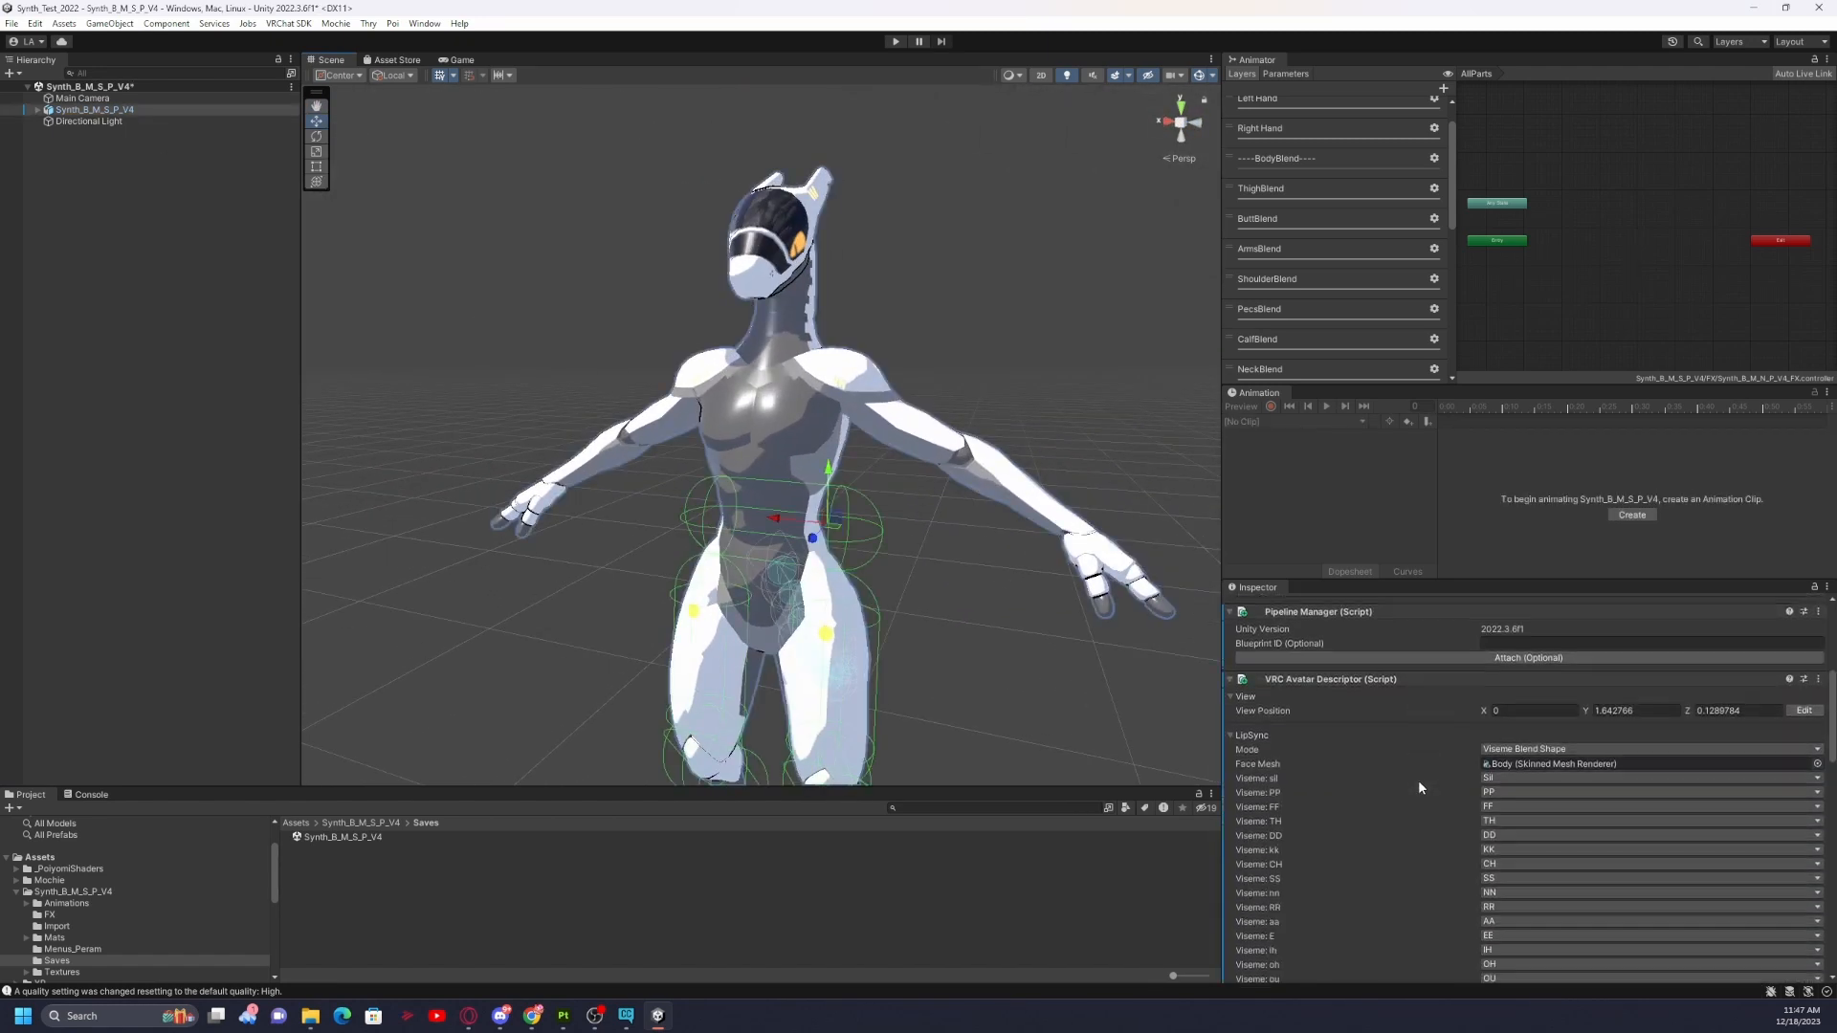
{"action": "scroll", "coordinate": [1419, 781], "scroll_direction": "up", "scroll_amount": 4}
{"action": "scroll", "coordinate": [1417, 782], "scroll_direction": "down", "scroll_amount": 7}
{"action": "scroll", "coordinate": [1416, 784], "scroll_direction": "up", "scroll_amount": 7}
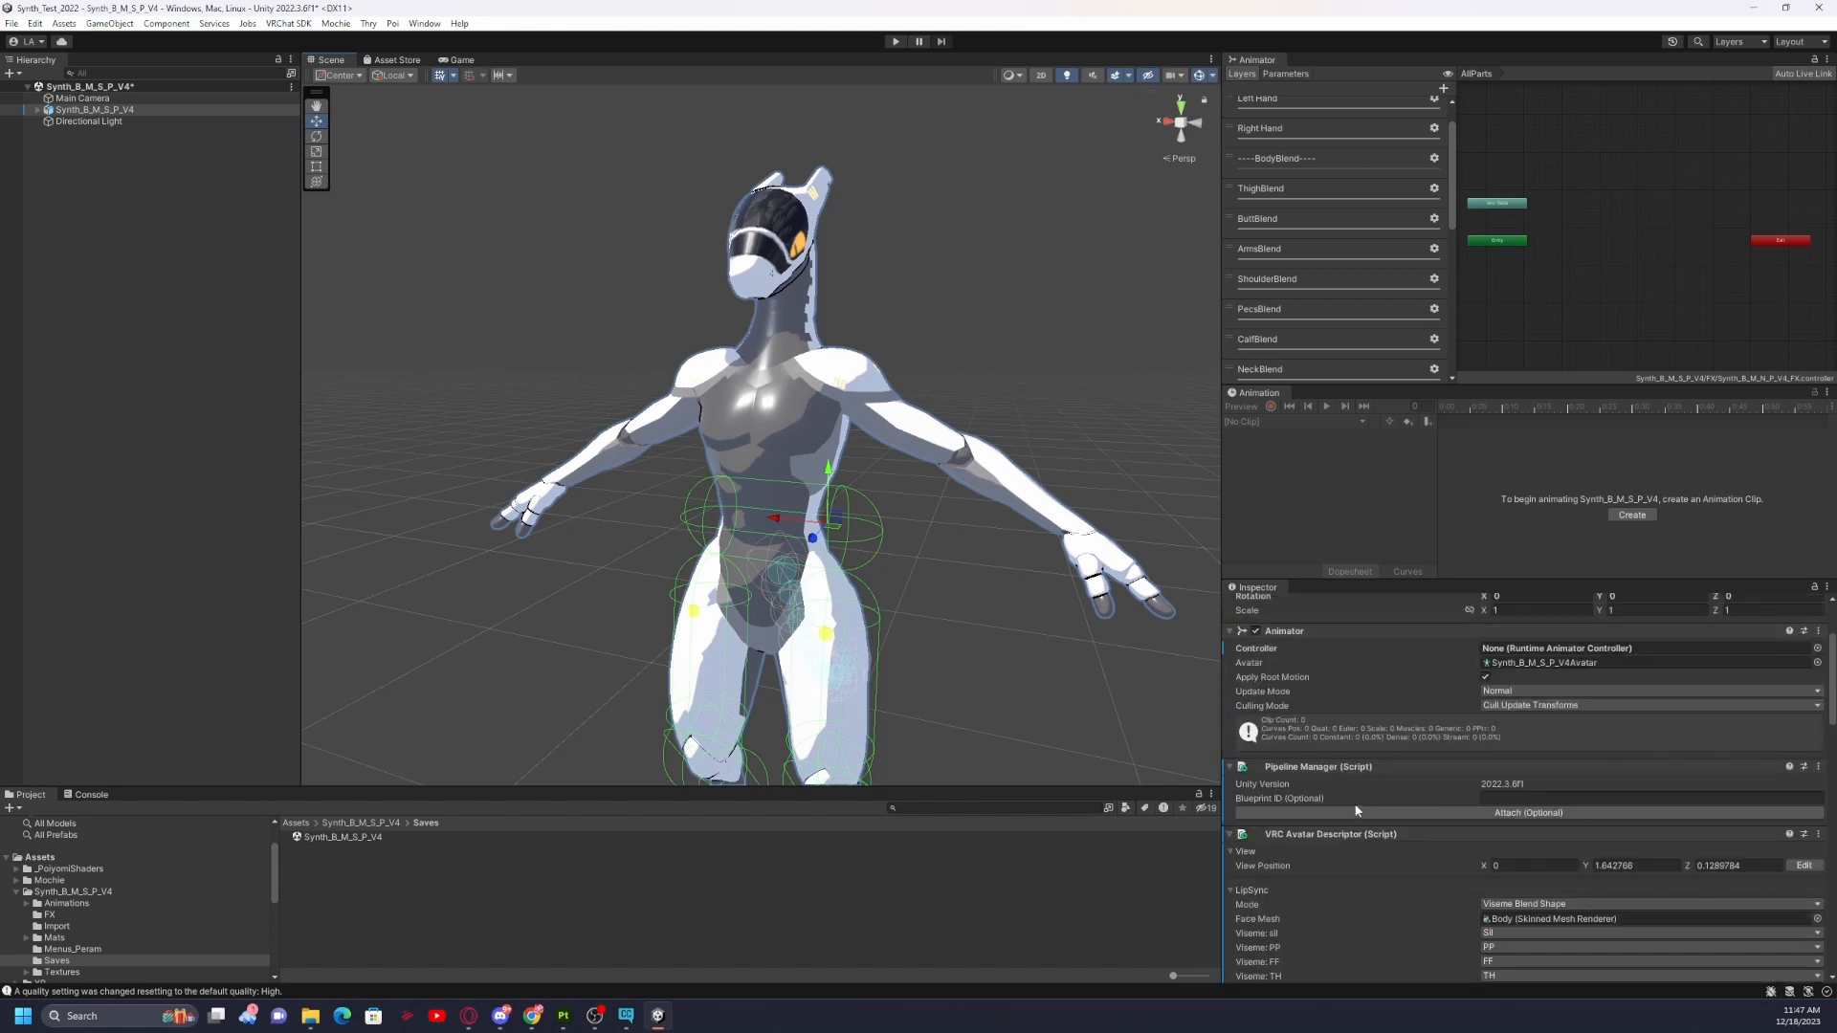
{"action": "scroll", "coordinate": [1354, 811], "scroll_direction": "down", "scroll_amount": 2}
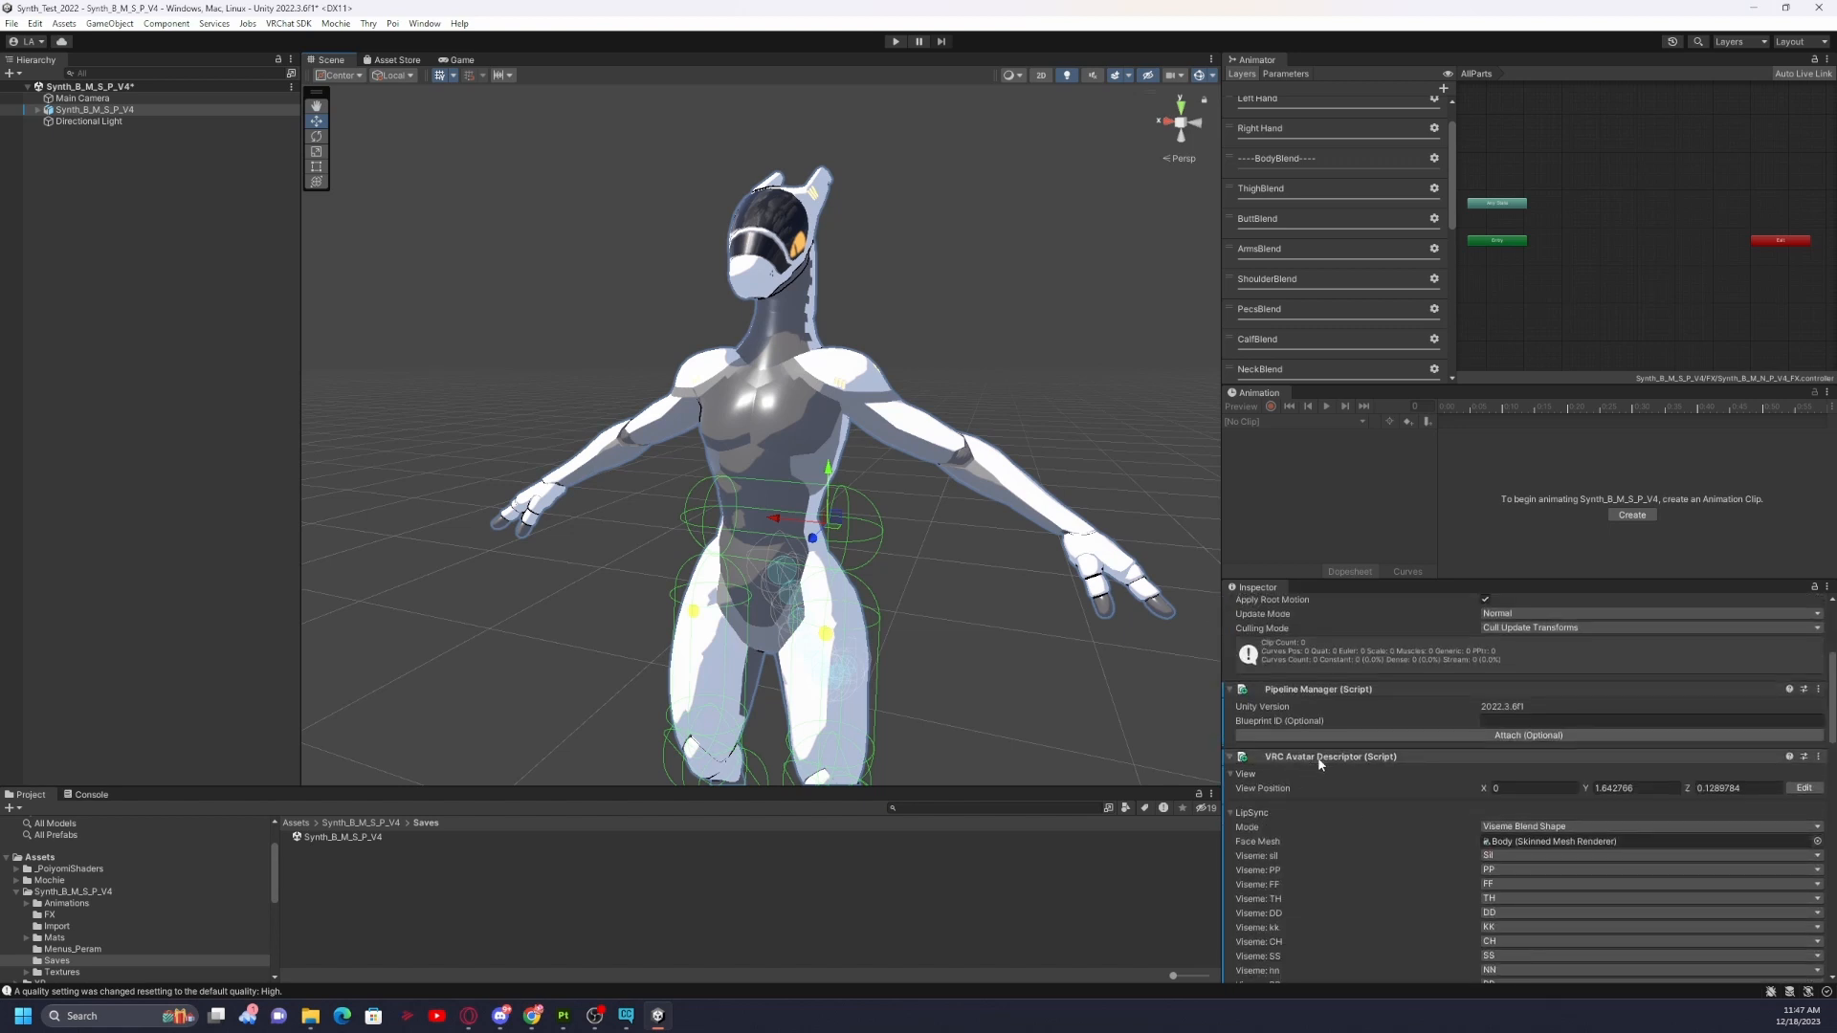
{"action": "scroll", "coordinate": [1458, 788], "scroll_direction": "down", "scroll_amount": 15}
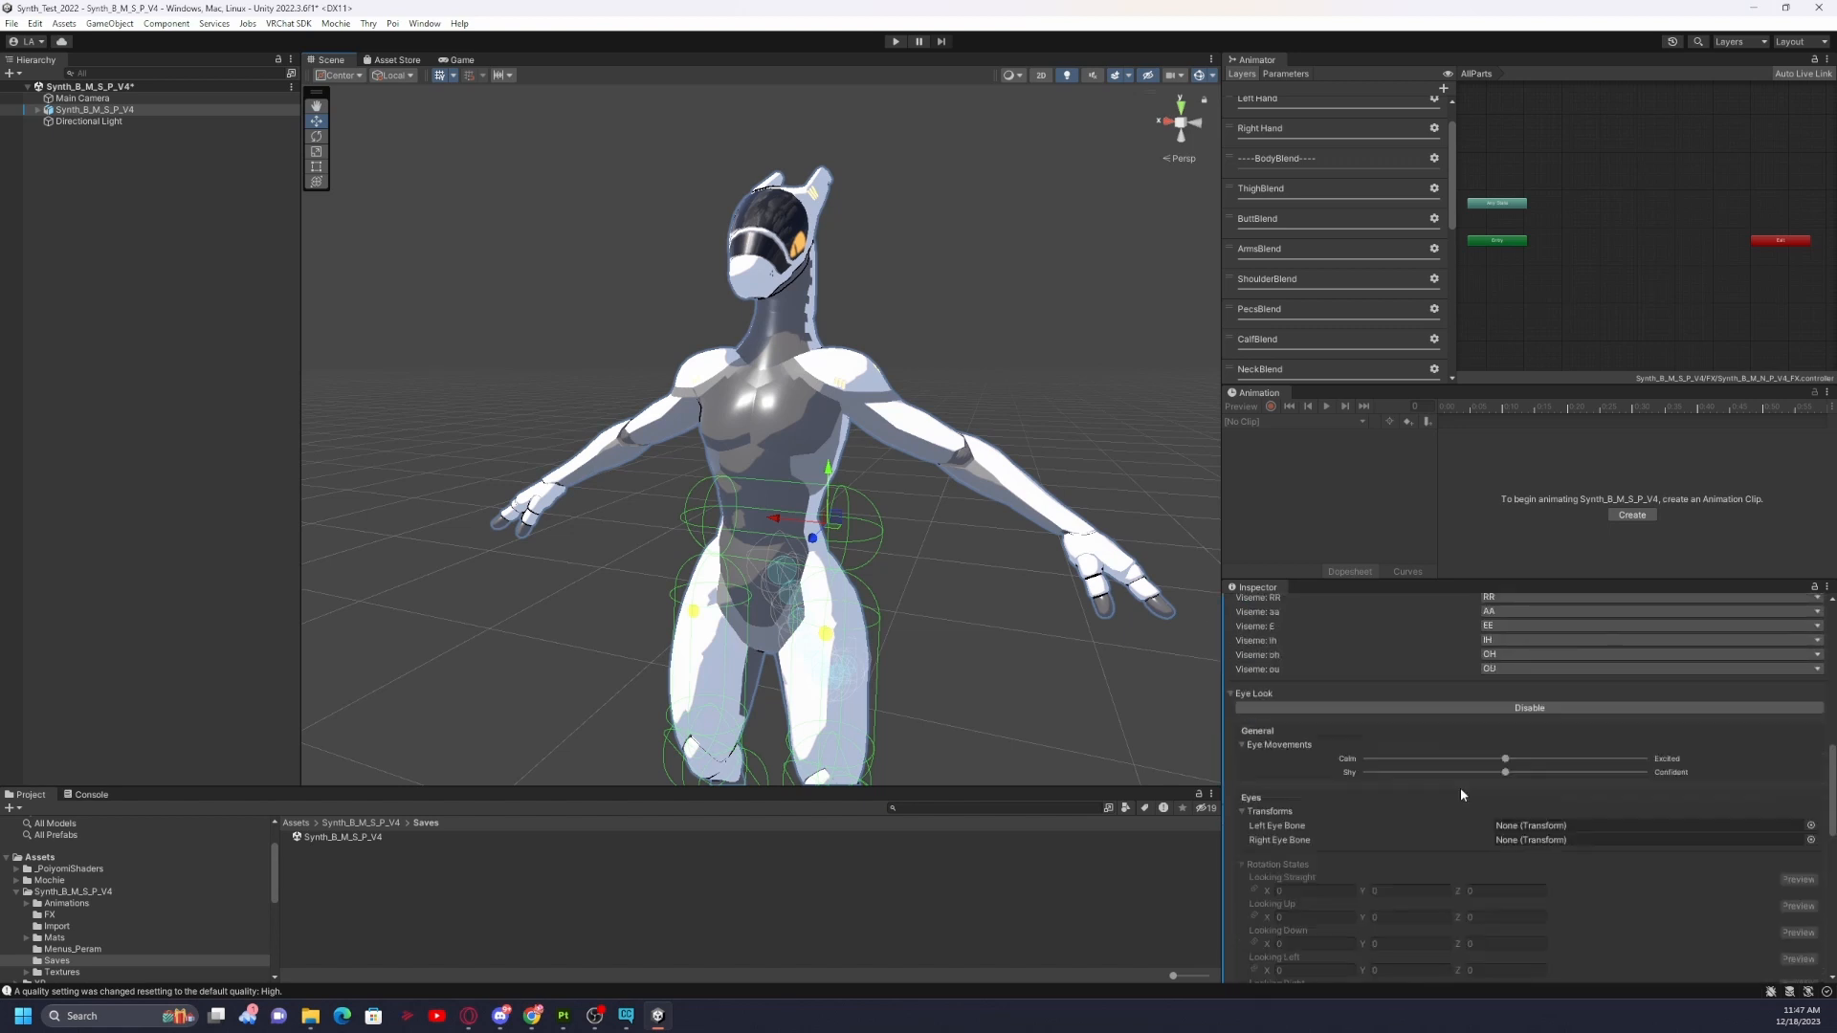
{"action": "scroll", "coordinate": [1458, 789], "scroll_direction": "down", "scroll_amount": 2}
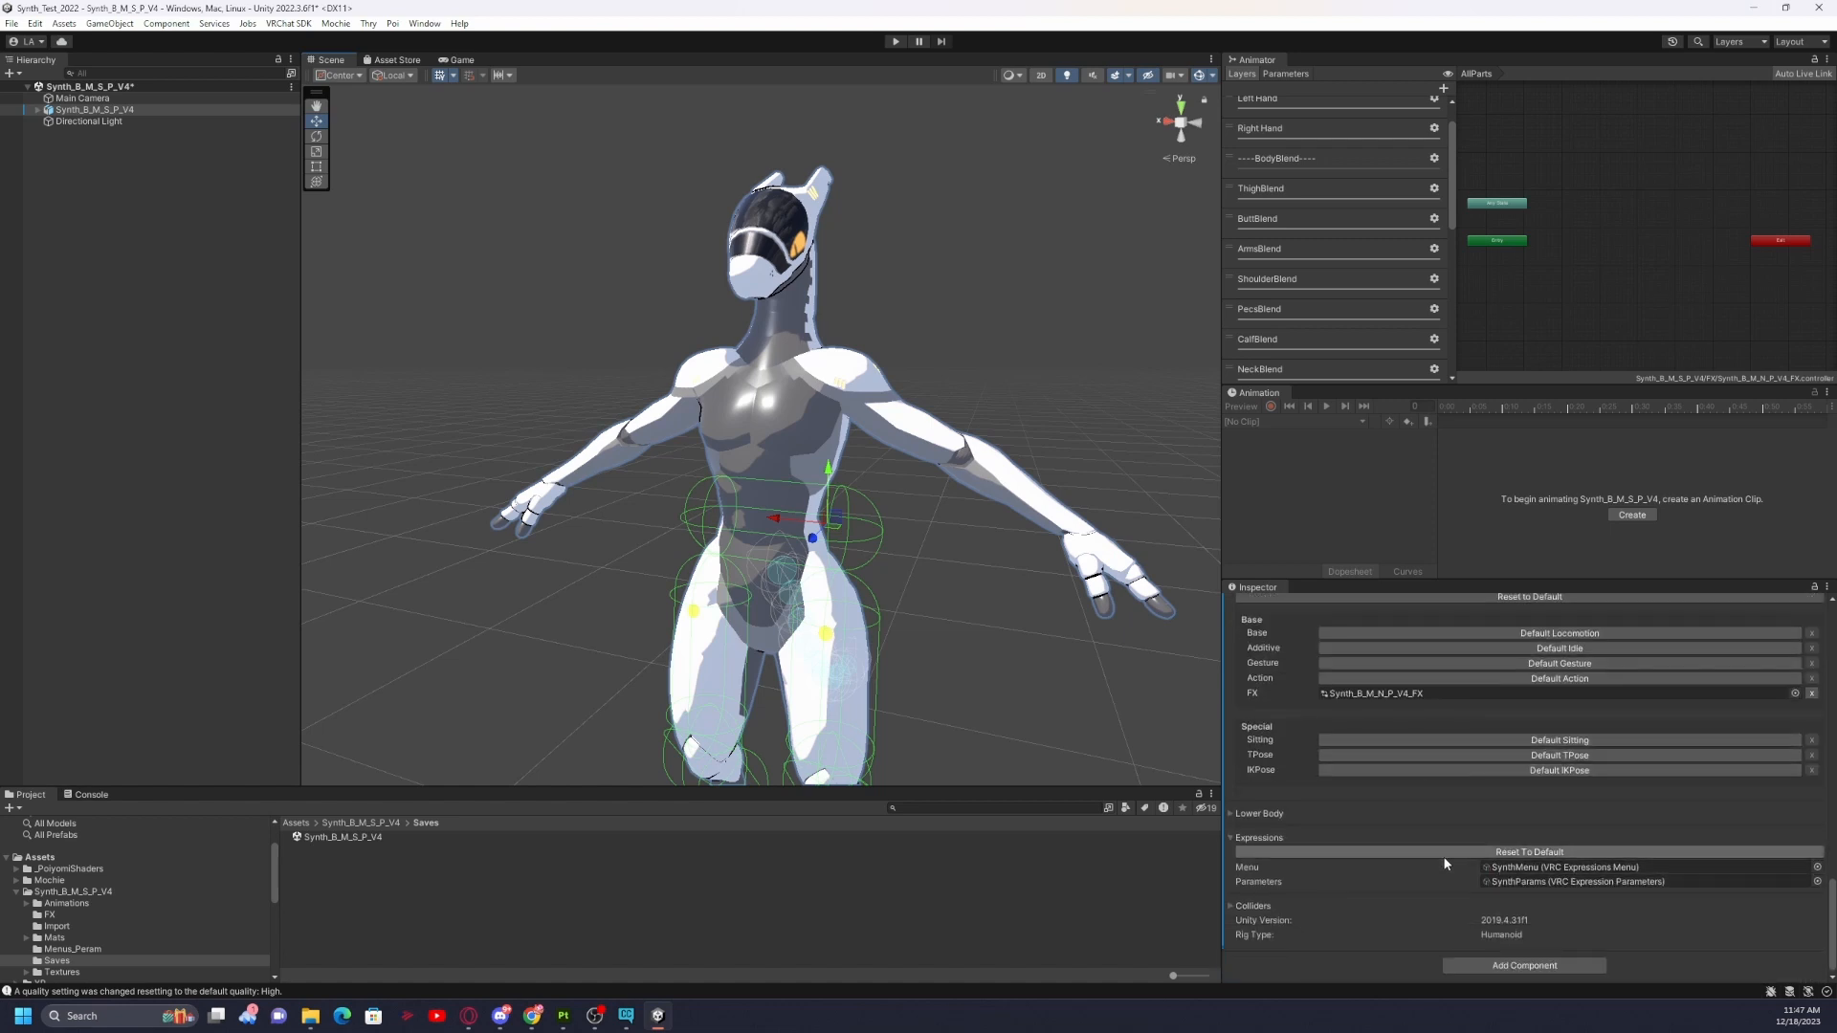
{"action": "scroll", "coordinate": [1445, 864], "scroll_direction": "up", "scroll_amount": 9}
{"action": "scroll", "coordinate": [1444, 864], "scroll_direction": "up", "scroll_amount": 20}
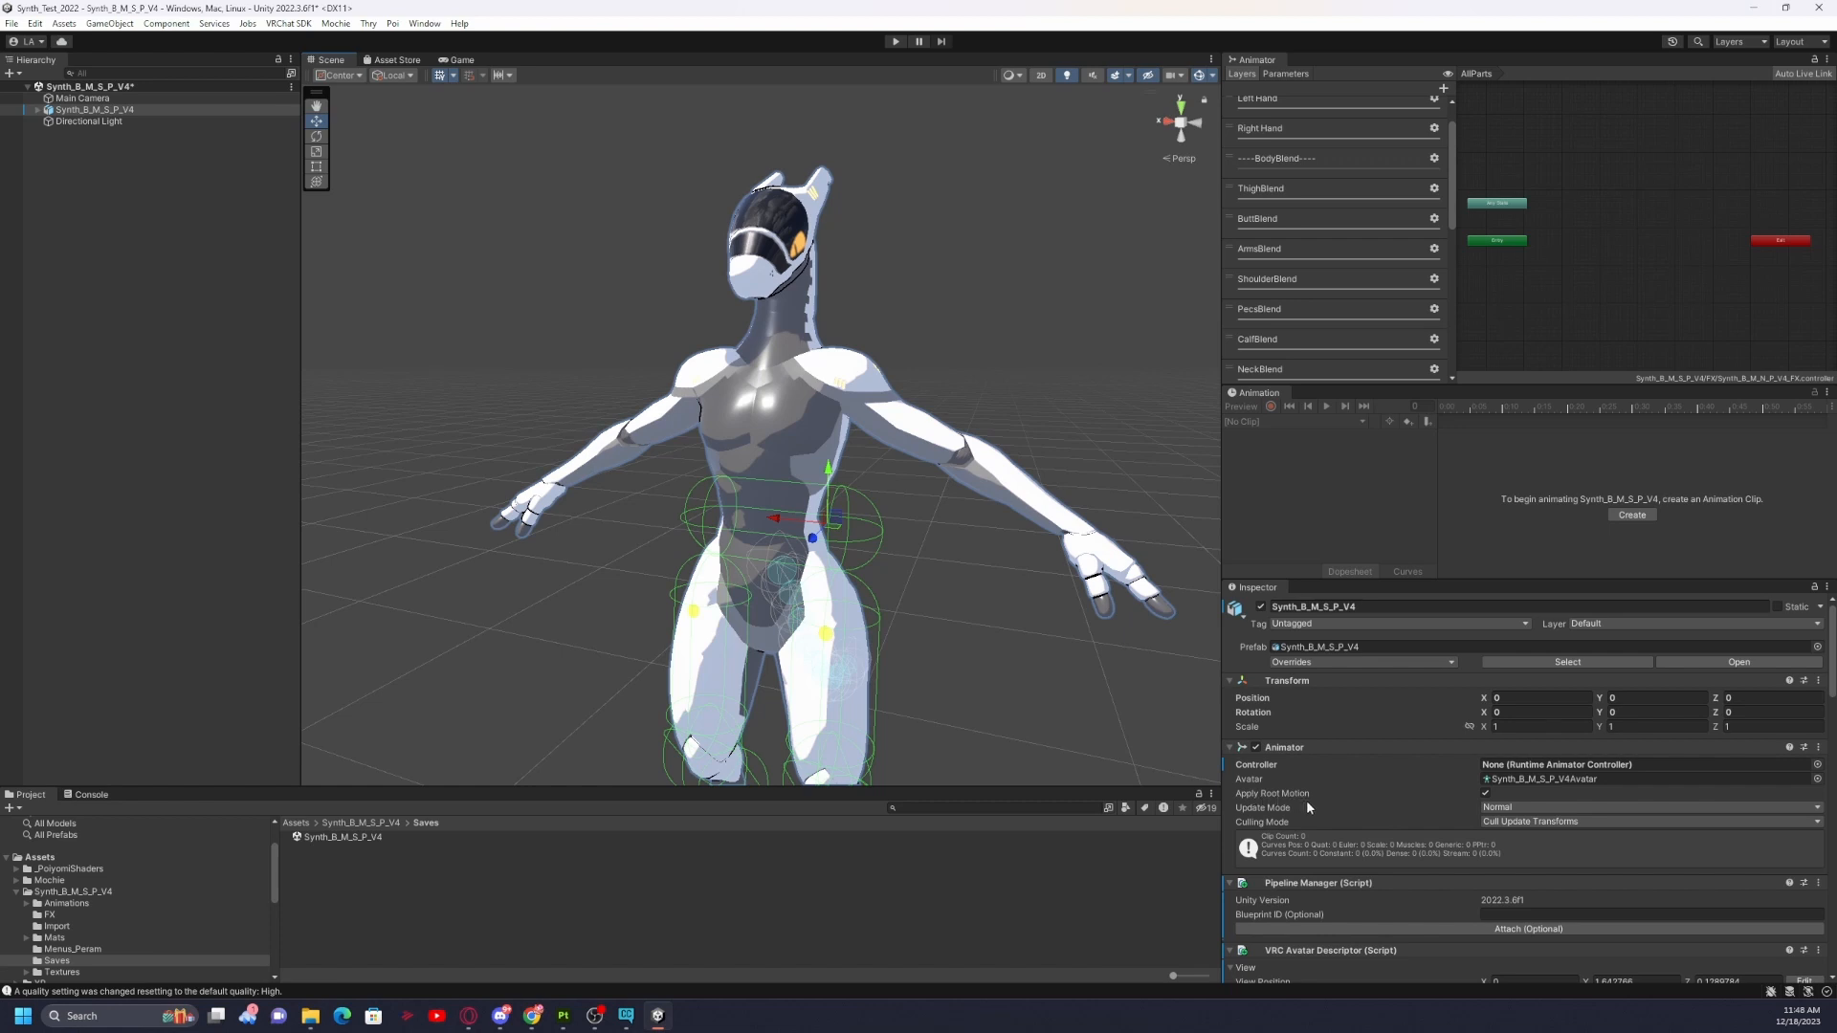
{"action": "scroll", "coordinate": [1315, 809], "scroll_direction": "down", "scroll_amount": 3}
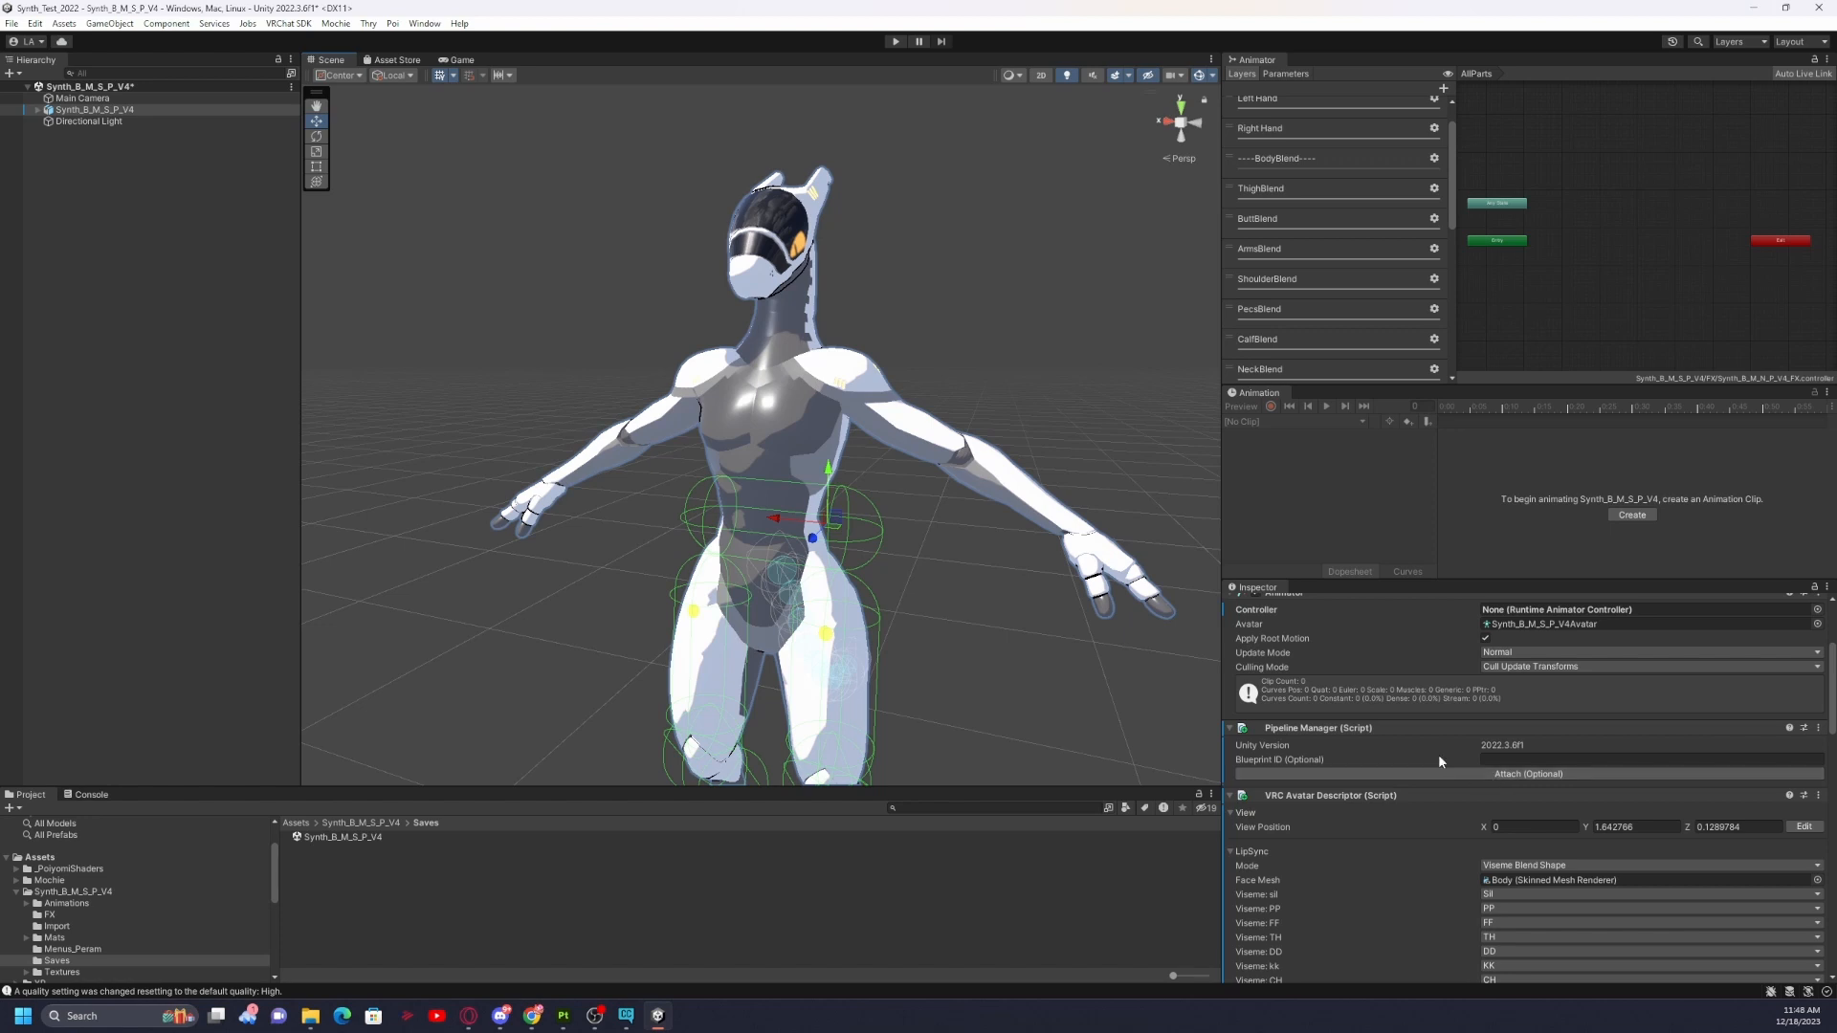
{"action": "scroll", "coordinate": [1456, 758], "scroll_direction": "down", "scroll_amount": 8}
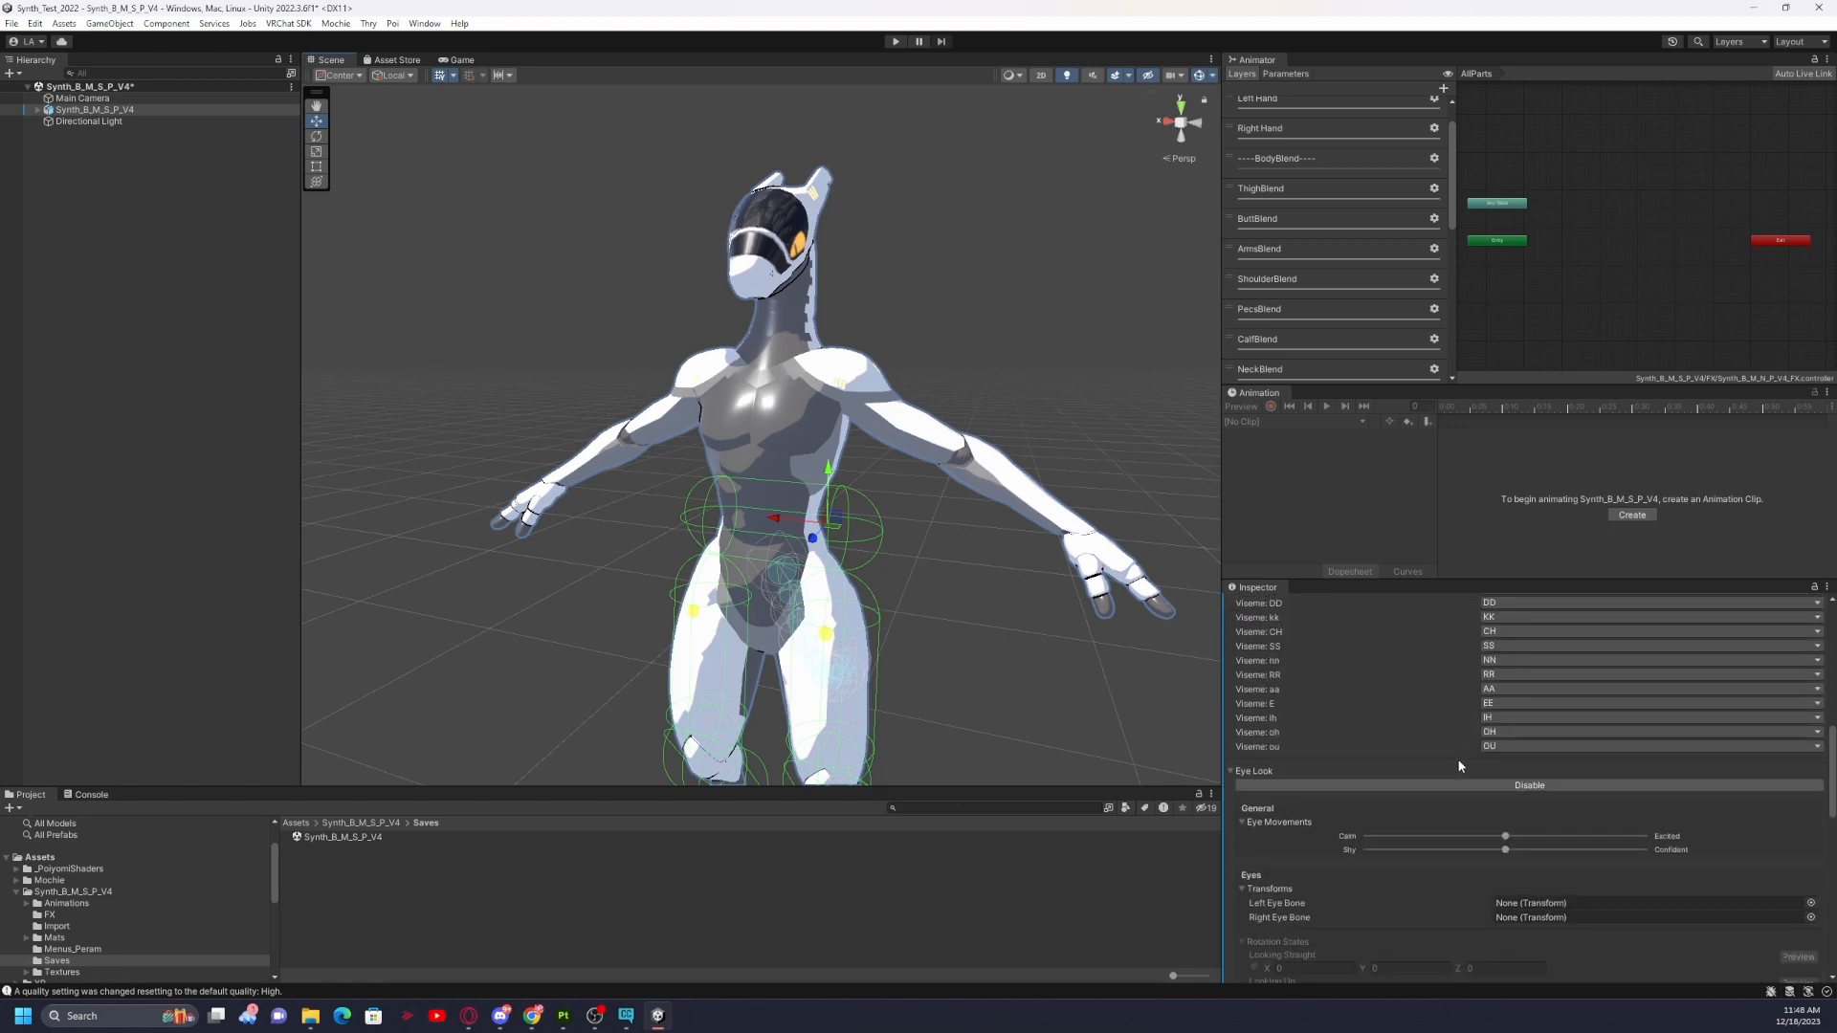
{"action": "scroll", "coordinate": [1445, 772], "scroll_direction": "up", "scroll_amount": 10}
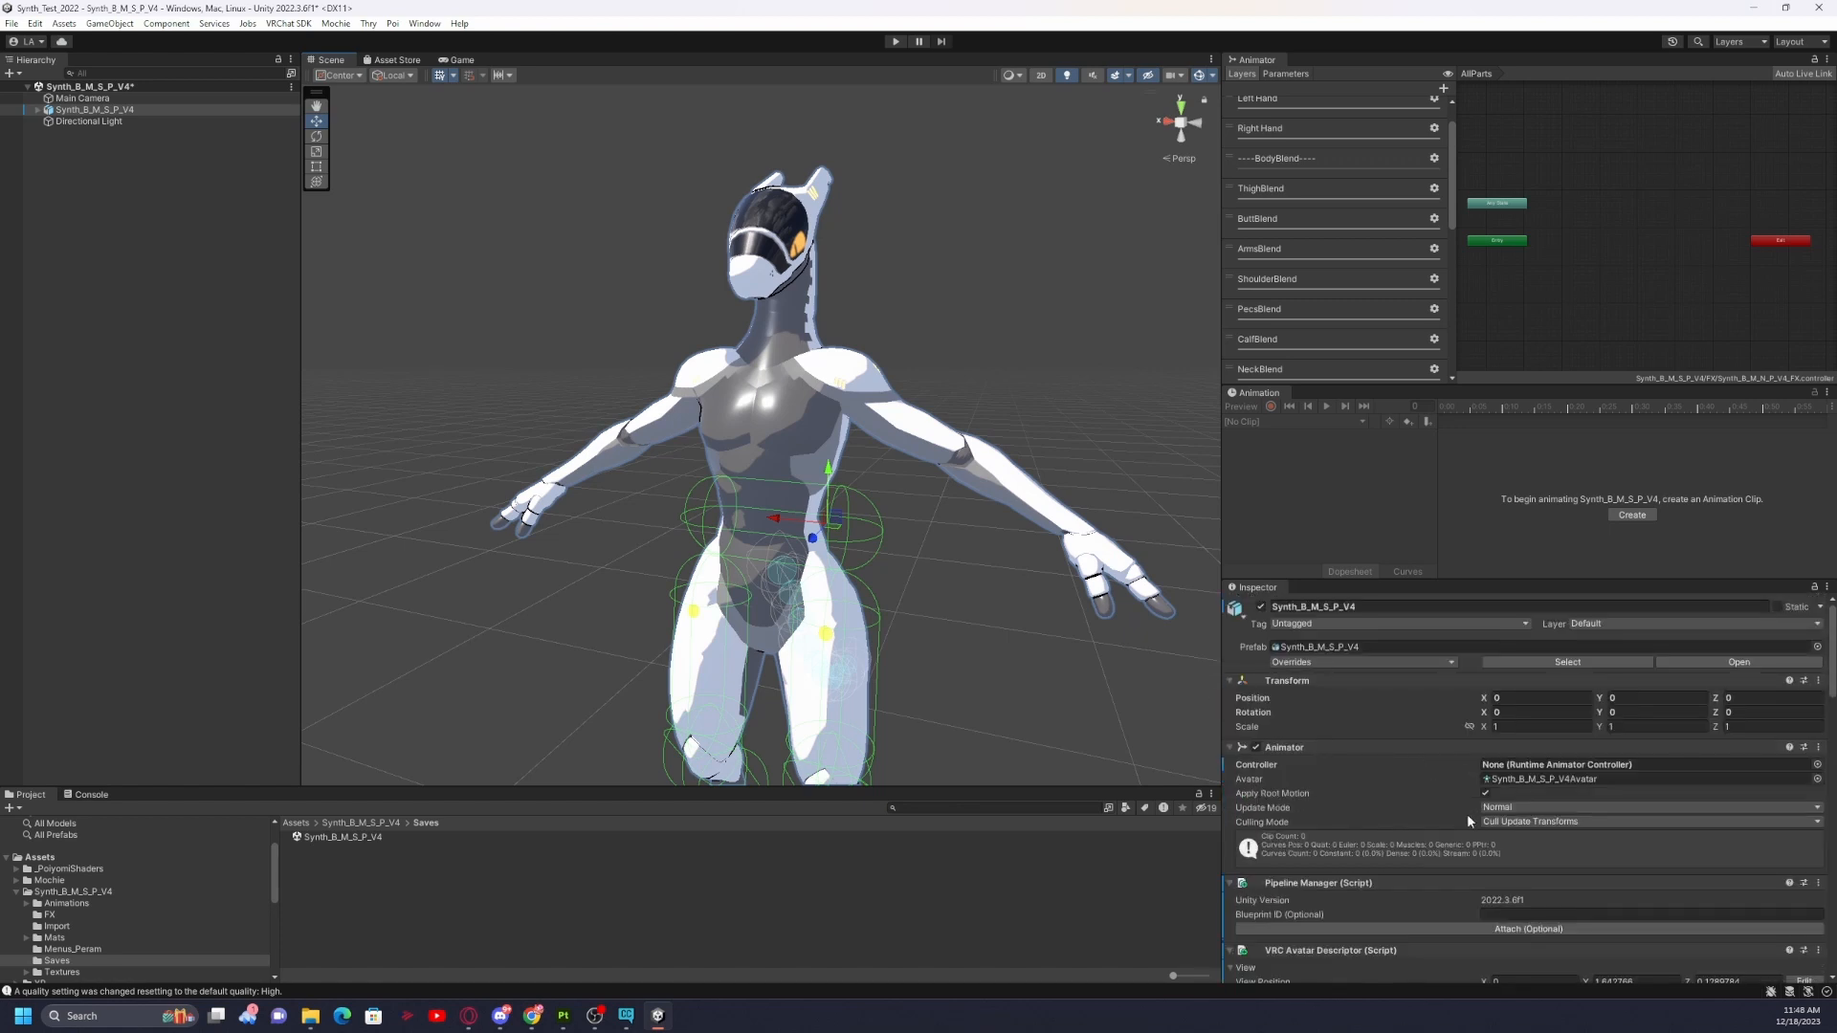
{"action": "scroll", "coordinate": [1451, 889], "scroll_direction": "down", "scroll_amount": 12}
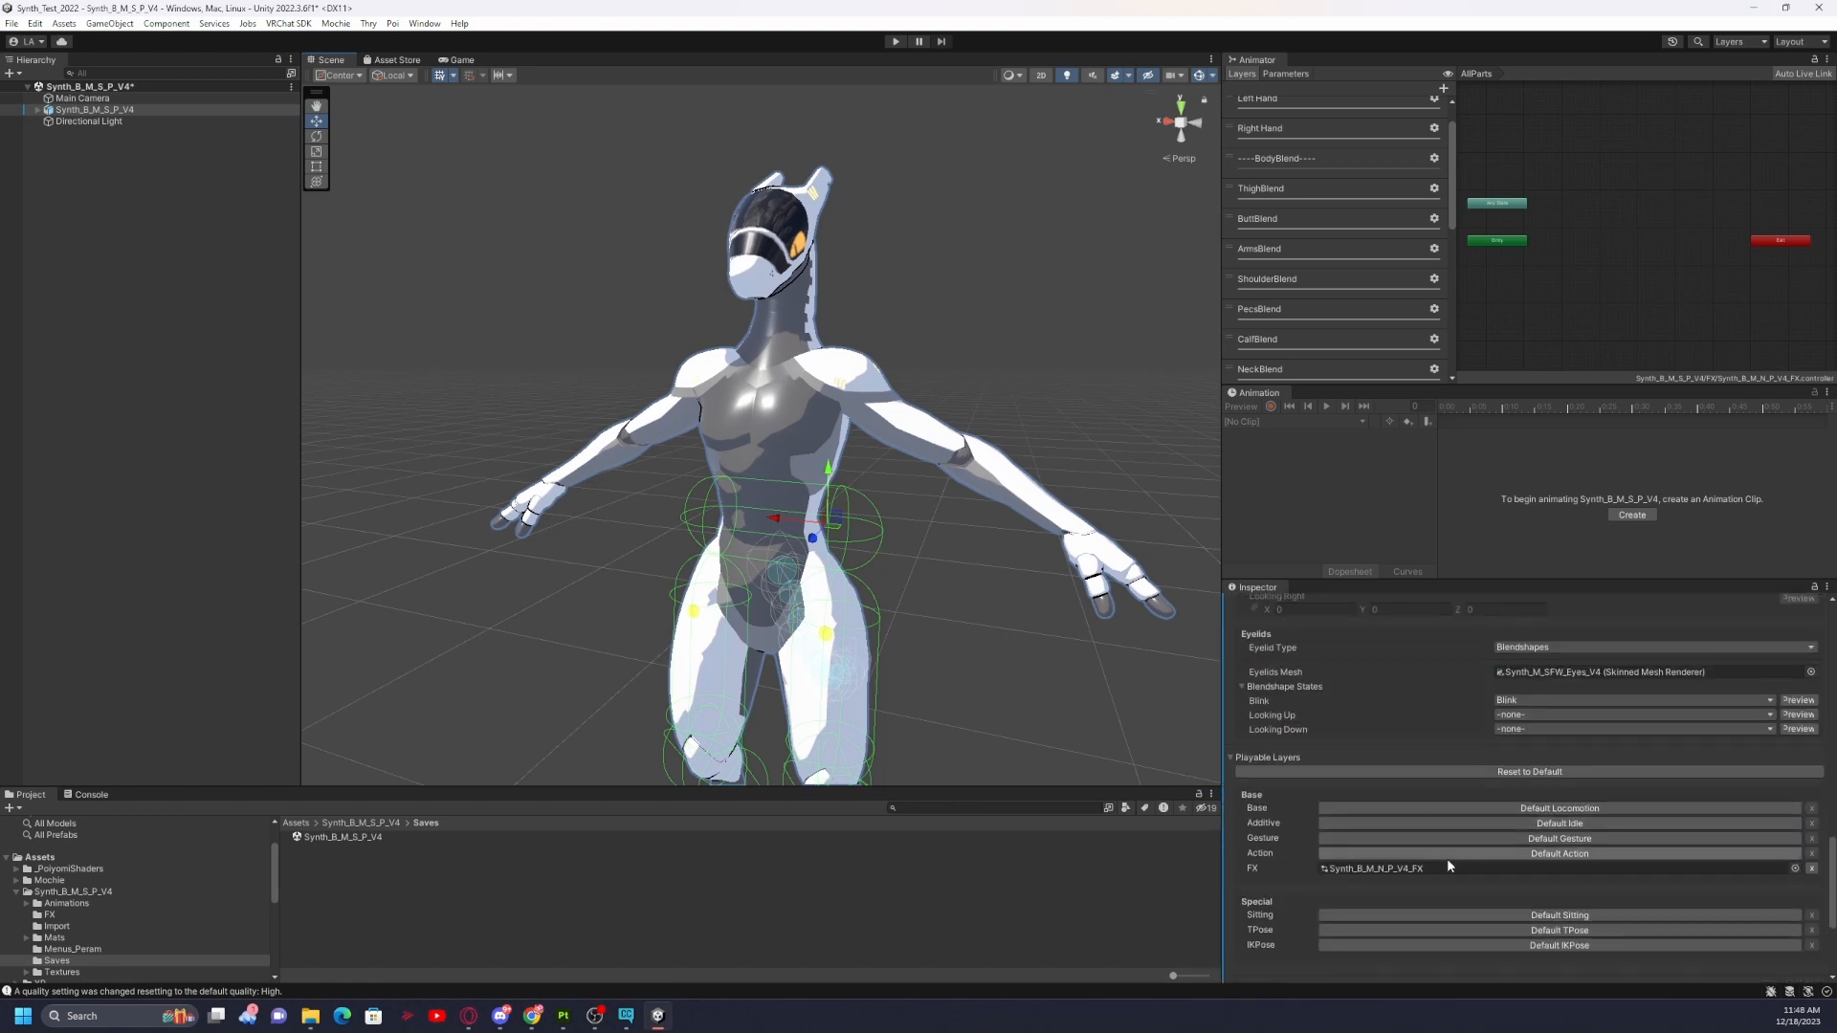
Inspect the avatar model in the scene from the side and from the front, down to its feet.
{"action": "middle_click_drag", "start_coordinate": [908, 685], "coordinate": [922, 529]}
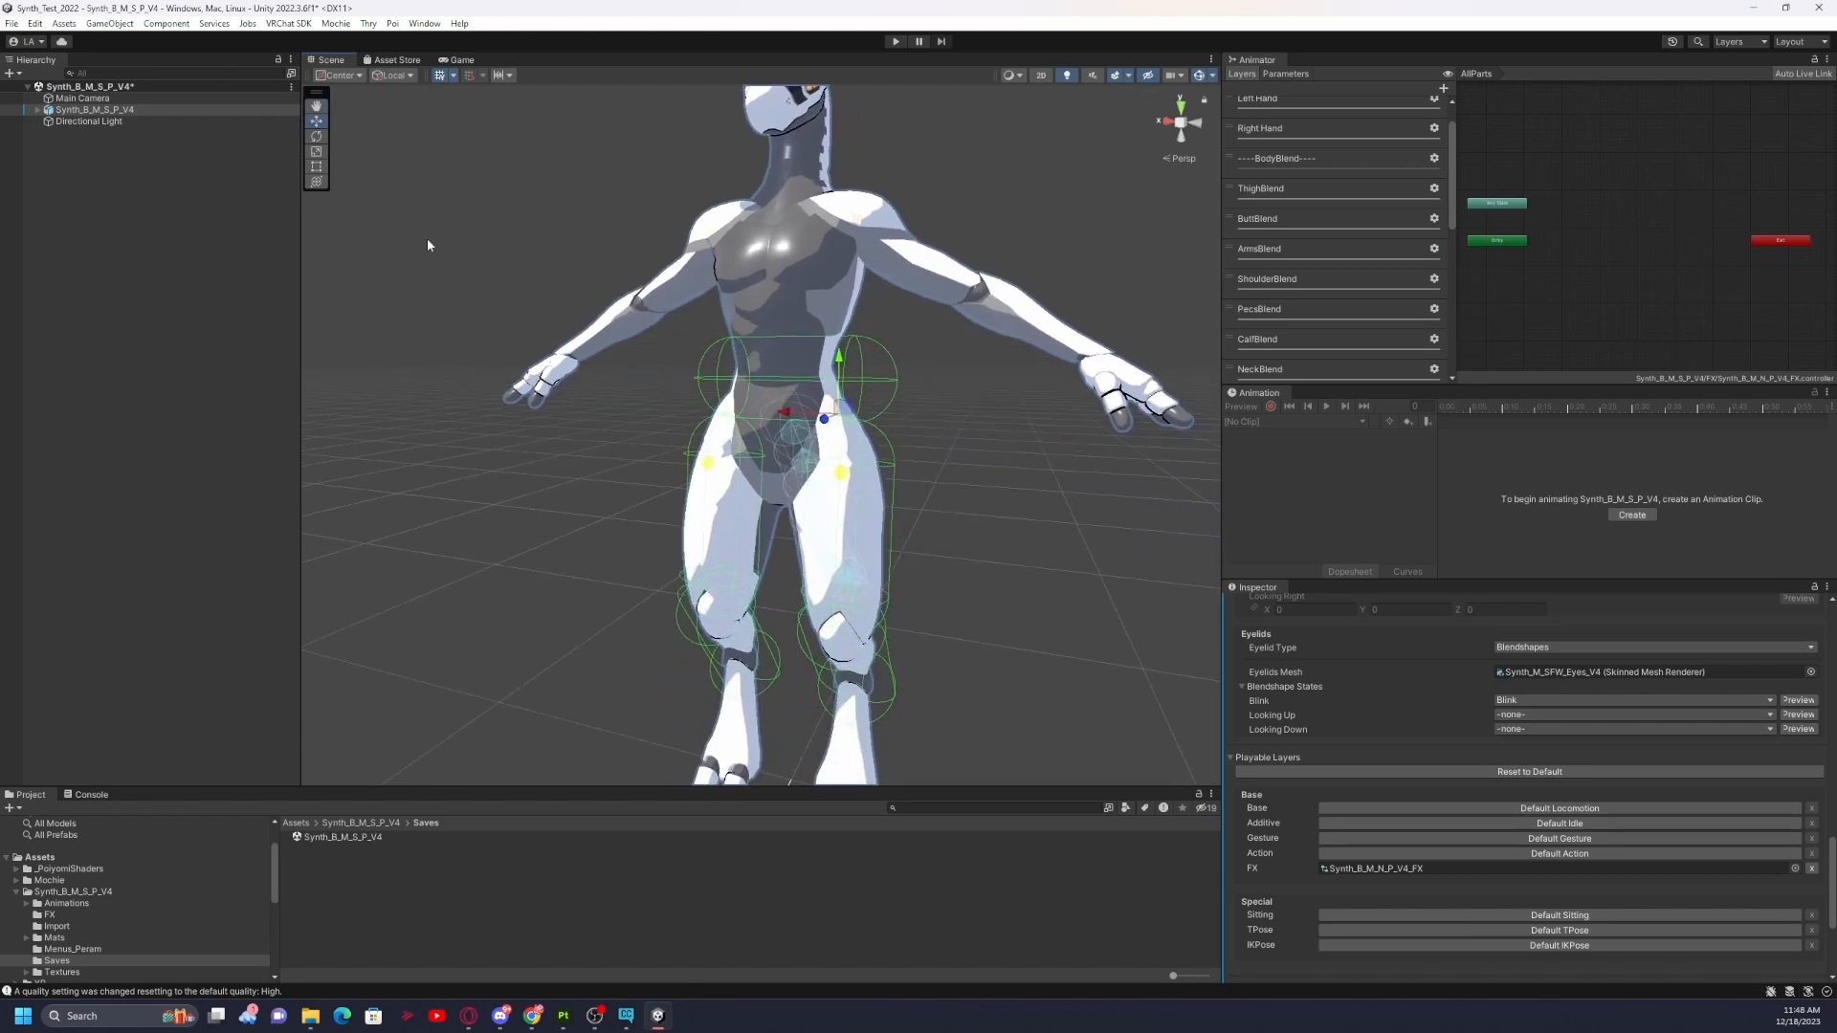
{"action": "left_click_drag", "start_coordinate": [914, 487], "coordinate": [739, 529], "text": "alt"}
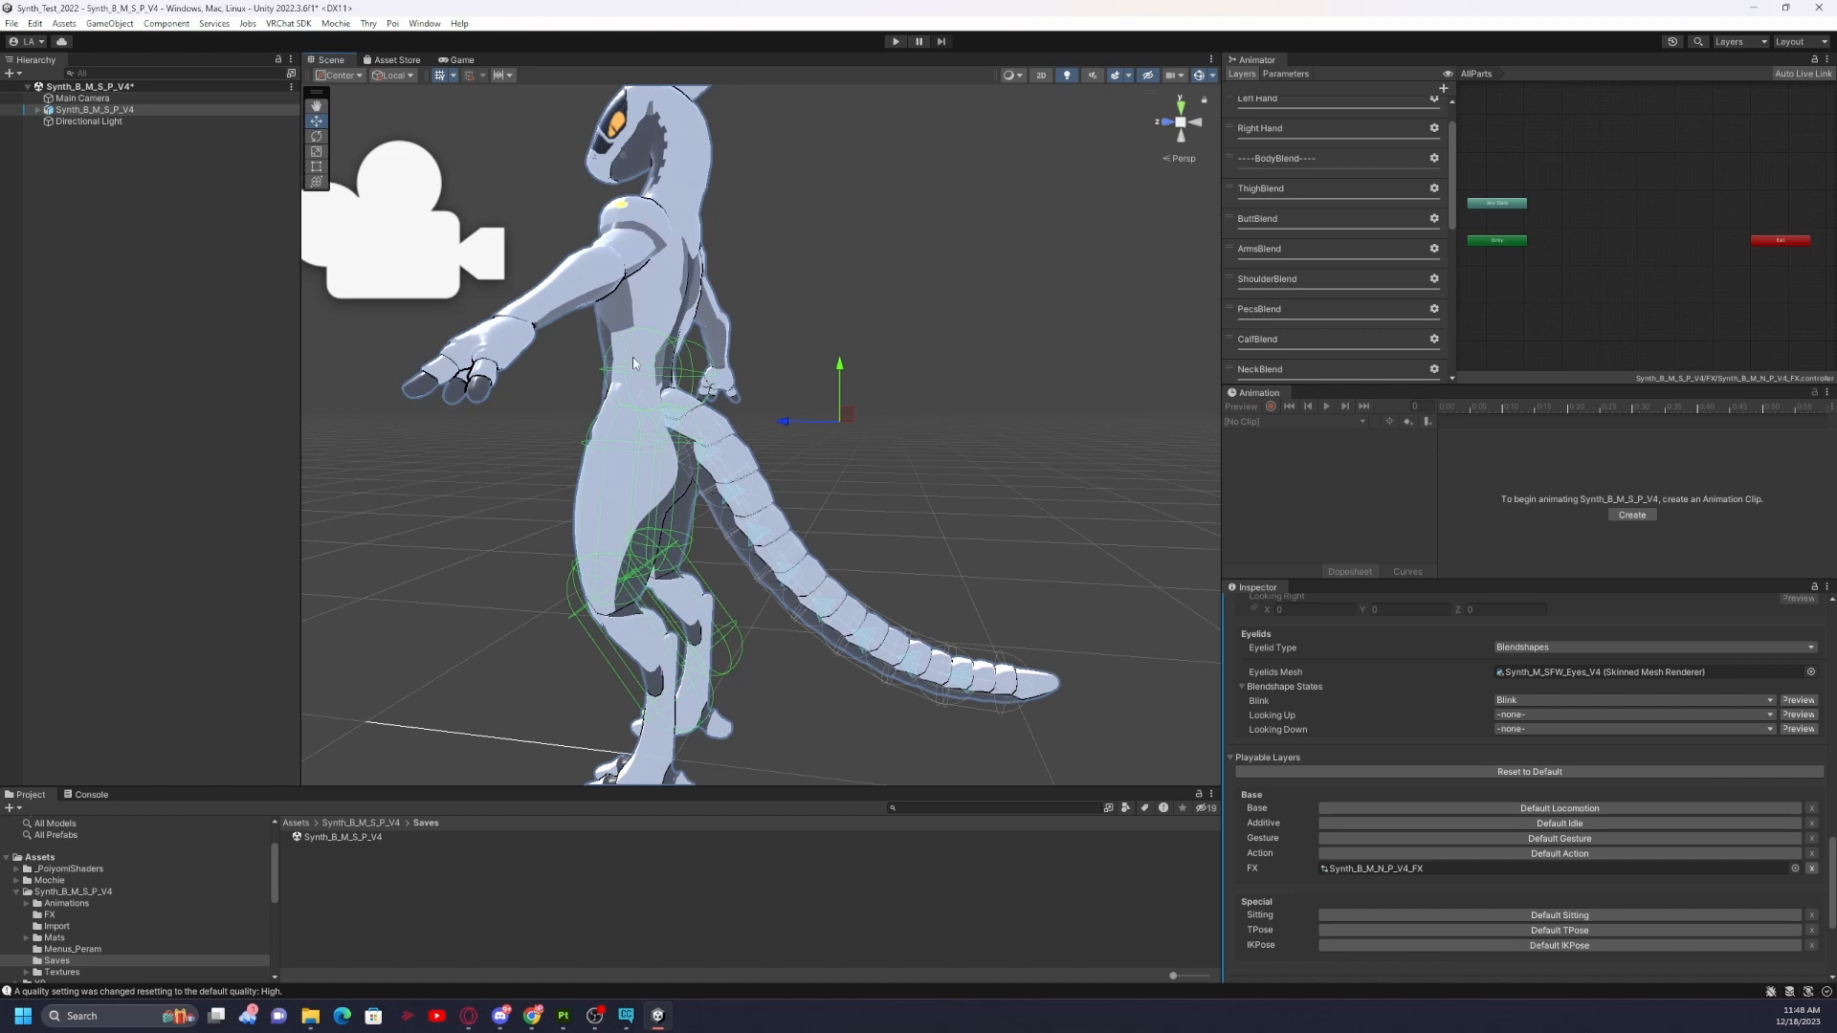
{"action": "left_click_drag", "start_coordinate": [633, 357], "coordinate": [984, 443], "text": "alt"}
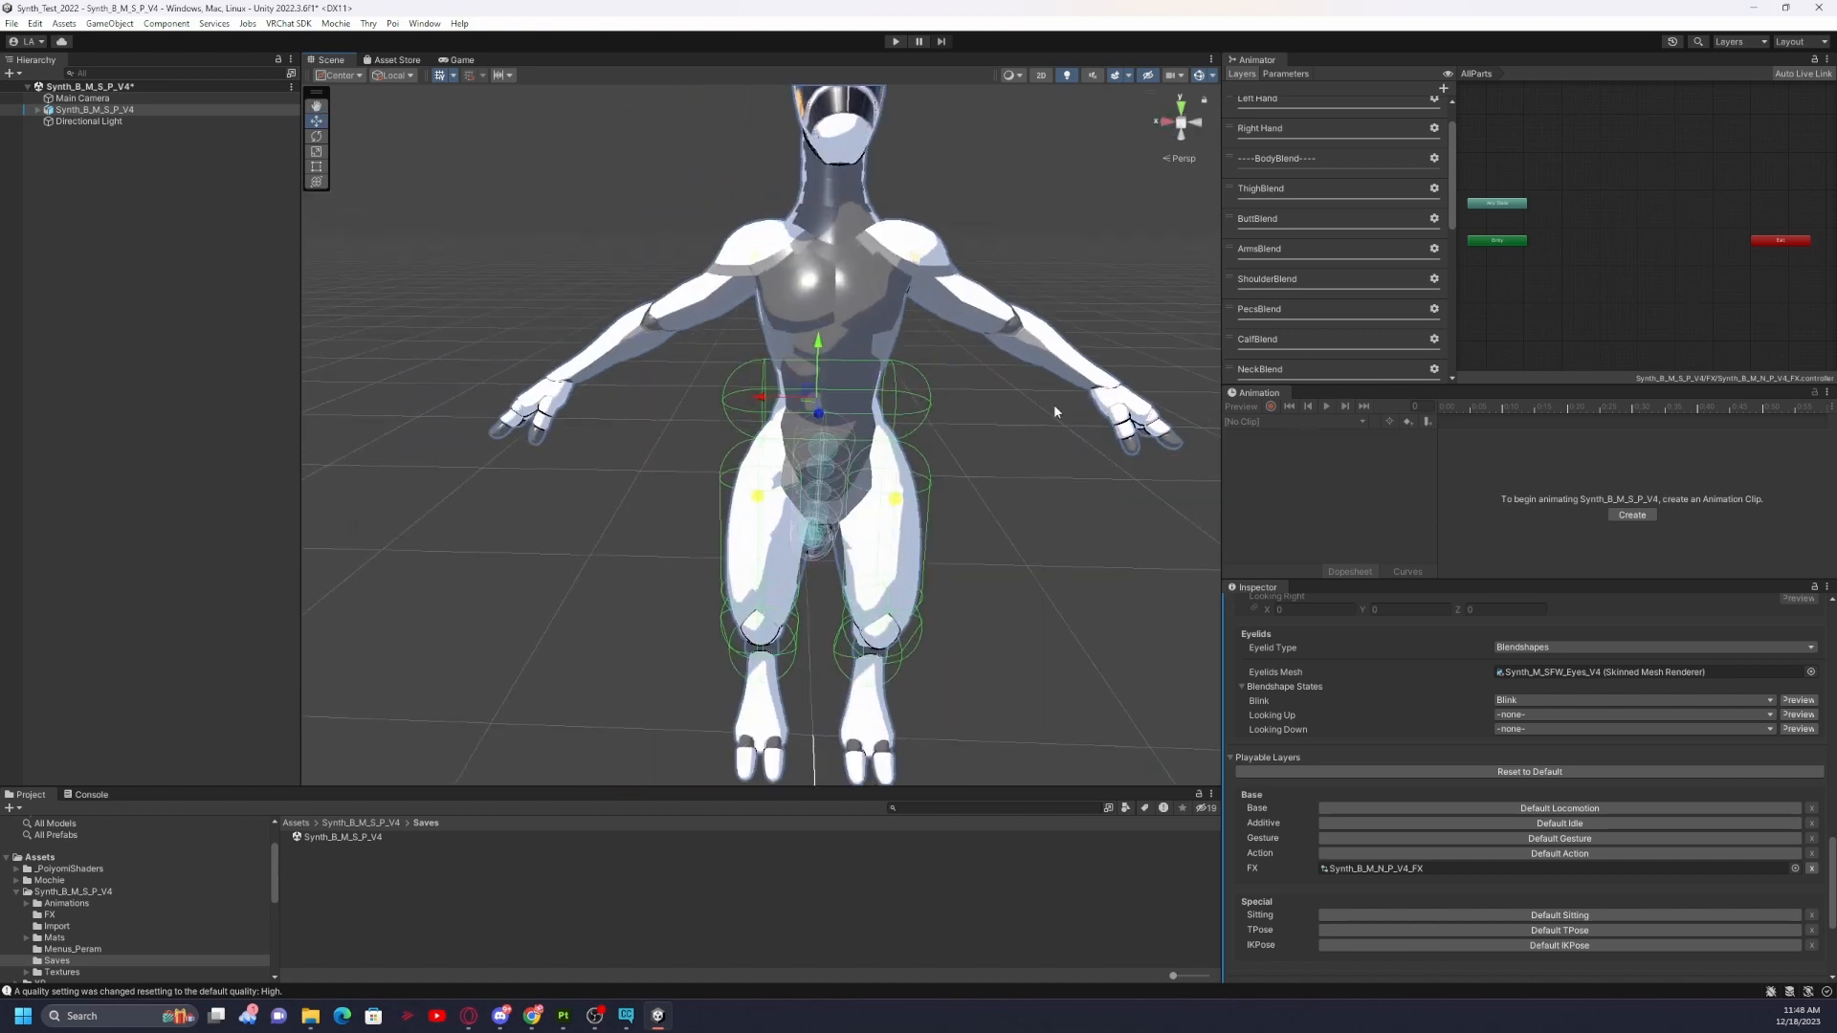
{"action": "scroll", "coordinate": [1054, 411], "scroll_direction": "down", "scroll_amount": 3}
Show the Builder of the VRChat SDK control panel and auto-fix the avatar's mipmapped textures lacking Streaming Mip Maps.
{"action": "left_click", "coordinate": [288, 23]}
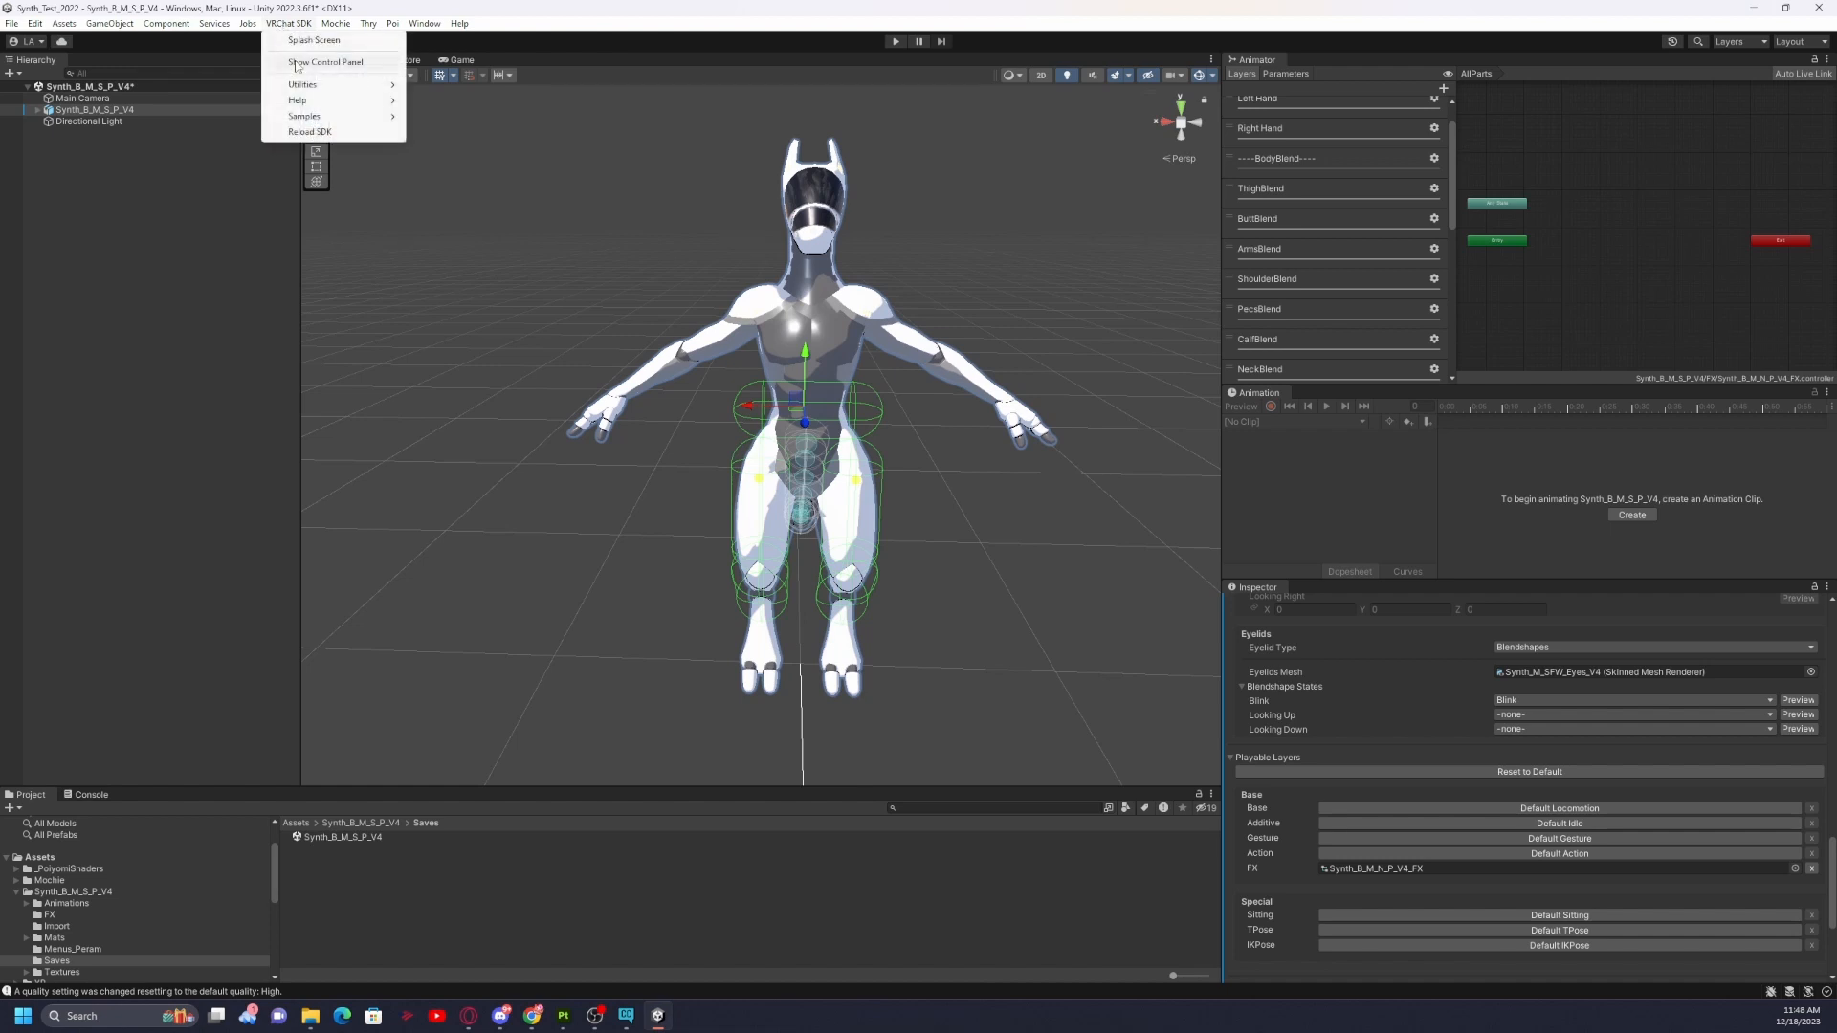
{"action": "left_click", "coordinate": [297, 64]}
{"action": "left_click_drag", "start_coordinate": [618, 109], "coordinate": [521, 167]}
{"action": "left_click", "coordinate": [548, 253]}
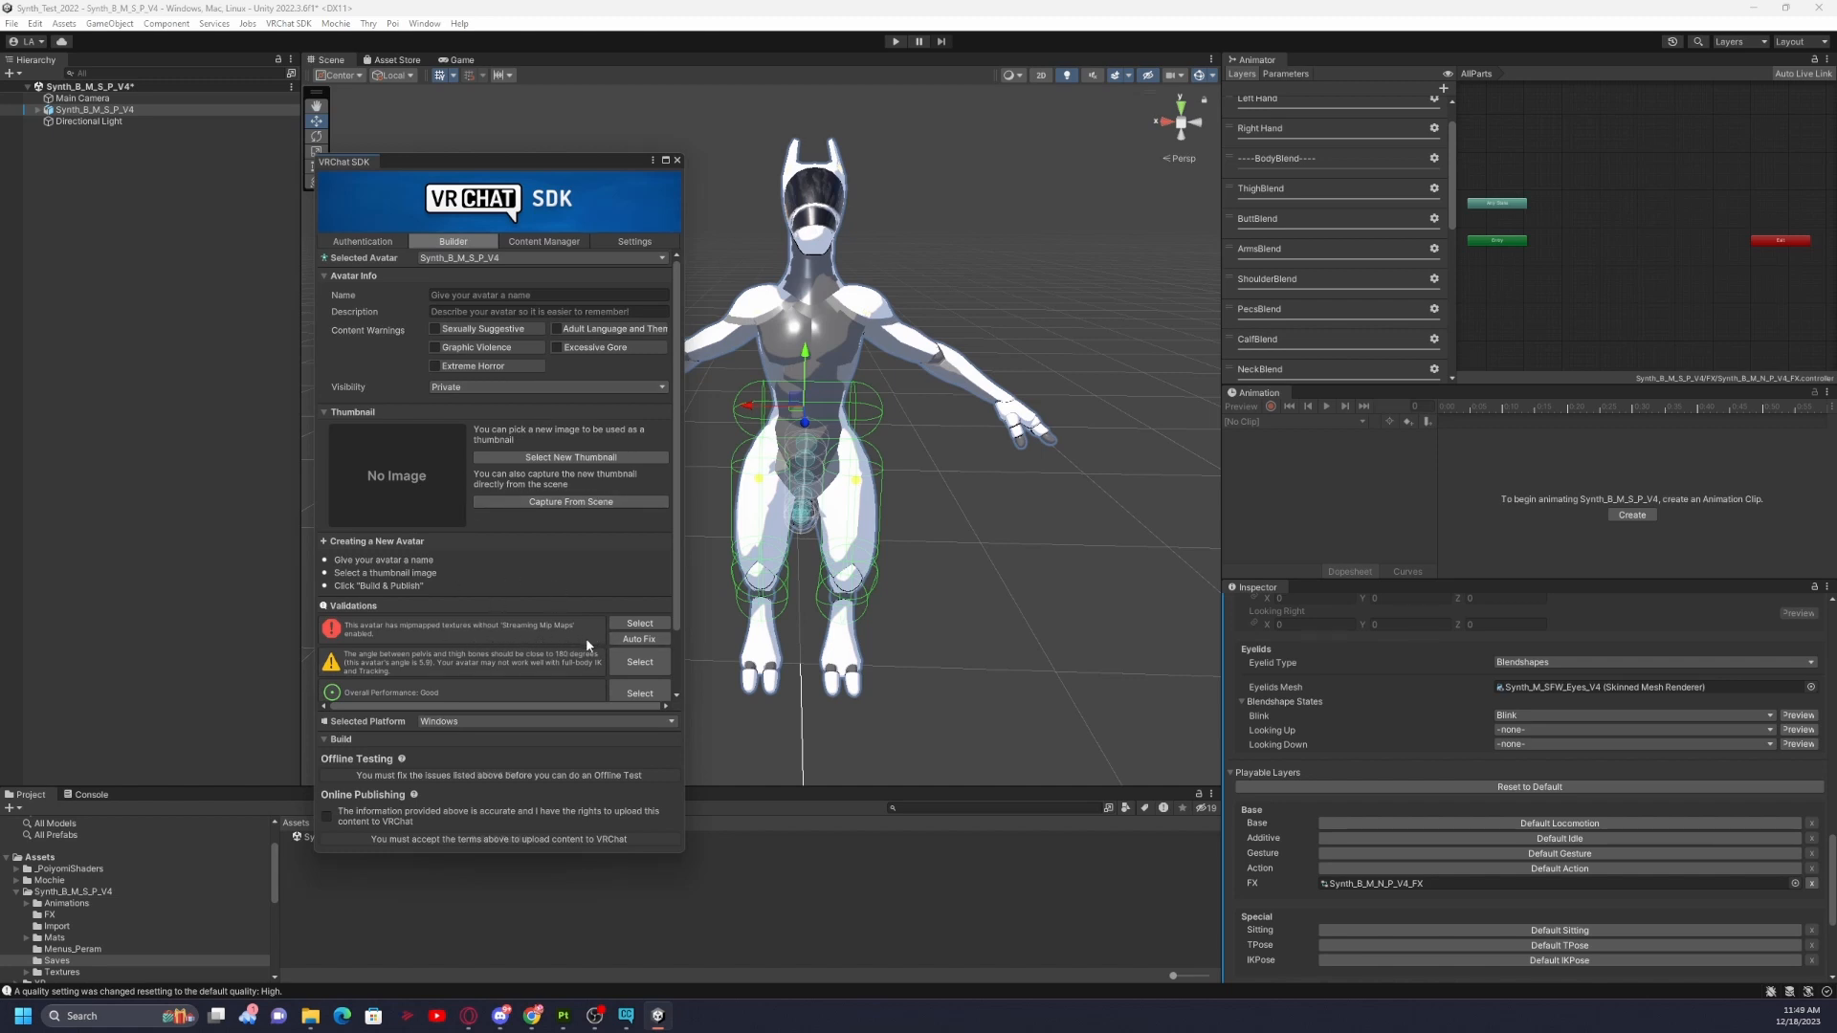
{"action": "left_click", "coordinate": [639, 638]}
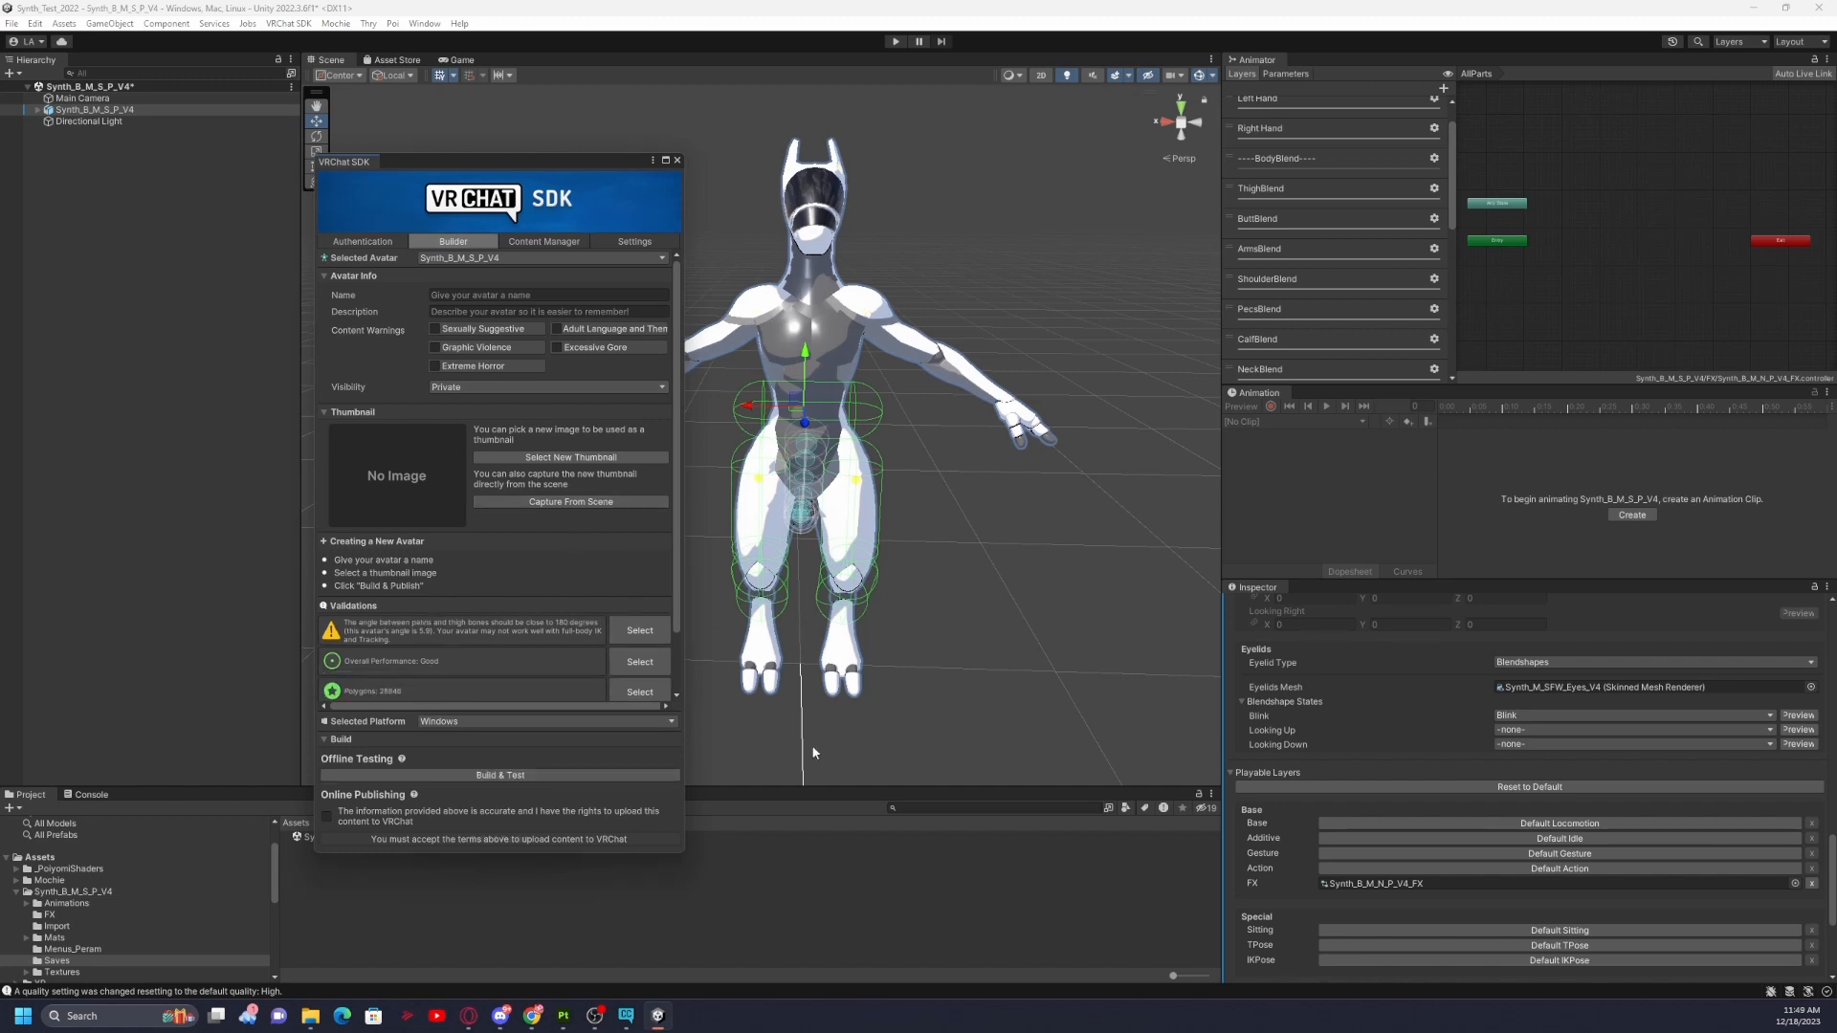
Review the avatar's validations, thumbnail and info fields in the SDK Builder, plus its components in the Inspector.
{"action": "scroll", "coordinate": [486, 654], "scroll_direction": "down", "scroll_amount": 2}
{"action": "scroll", "coordinate": [486, 498], "scroll_direction": "up", "scroll_amount": 2}
{"action": "scroll", "coordinate": [497, 660], "scroll_direction": "down", "scroll_amount": 2}
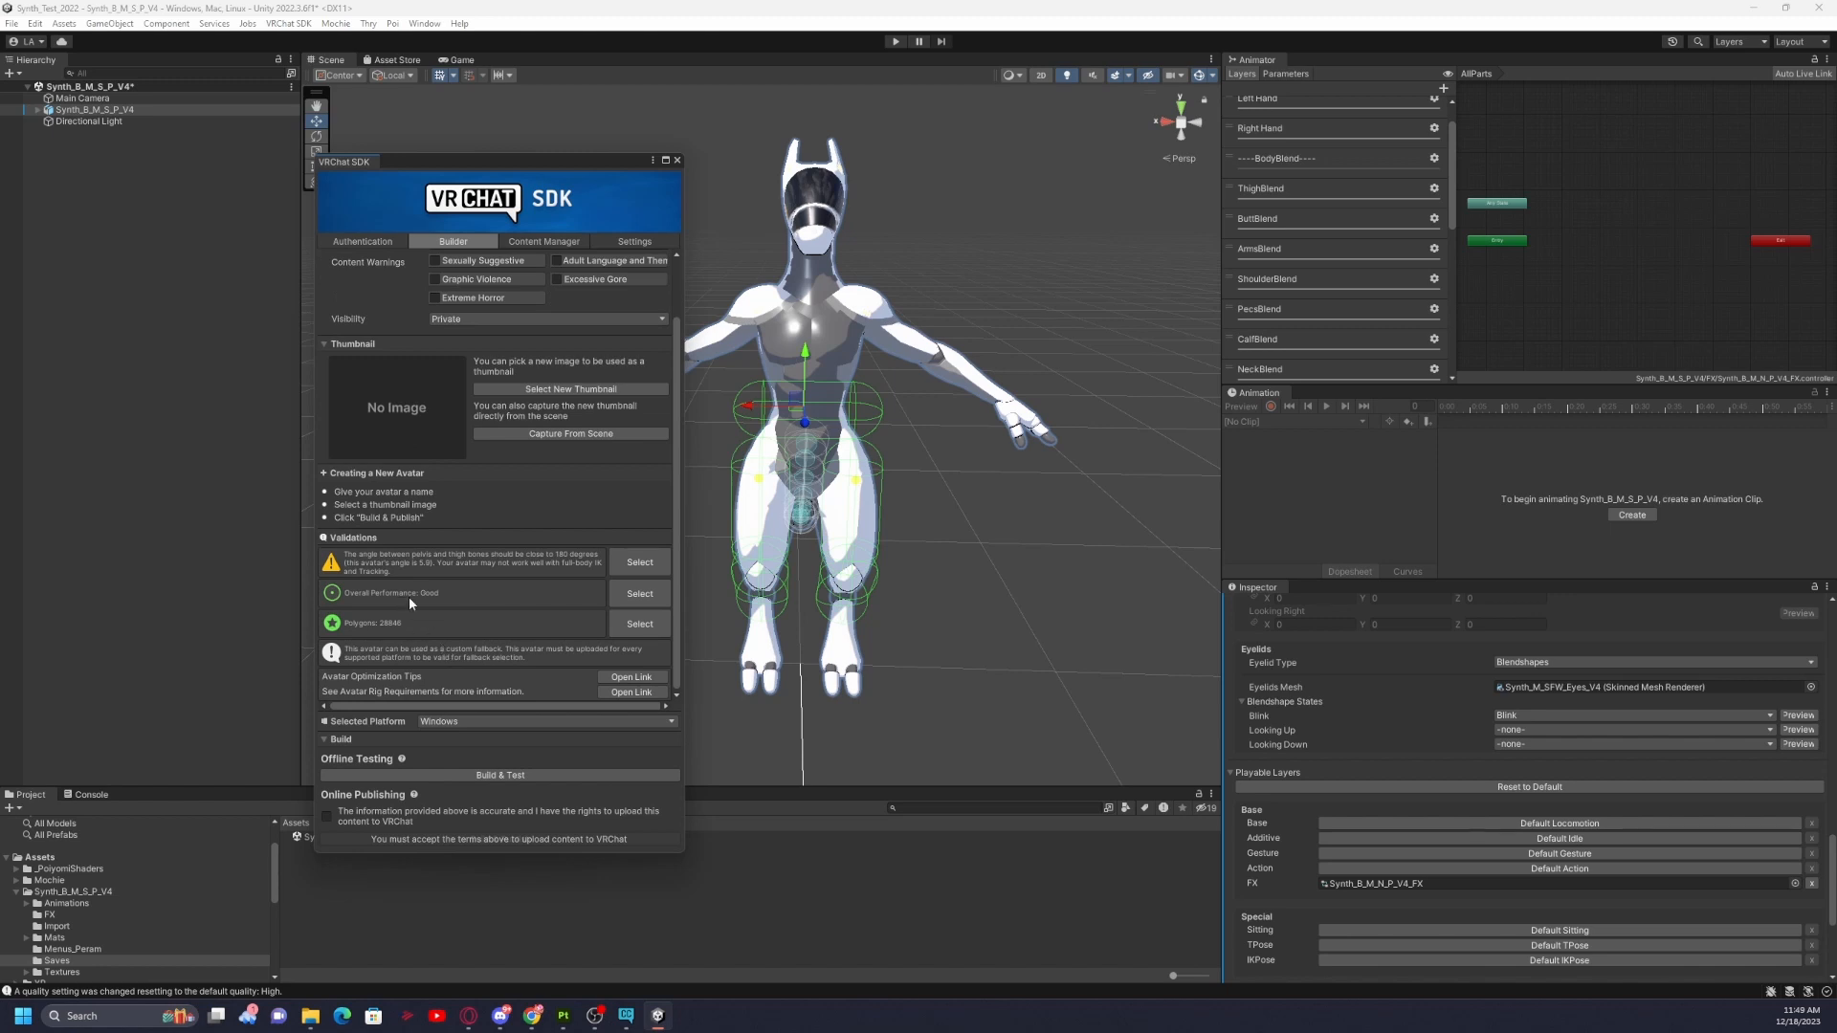
{"action": "scroll", "coordinate": [432, 633], "scroll_direction": "up", "scroll_amount": 1}
{"action": "scroll", "coordinate": [431, 632], "scroll_direction": "down", "scroll_amount": 1}
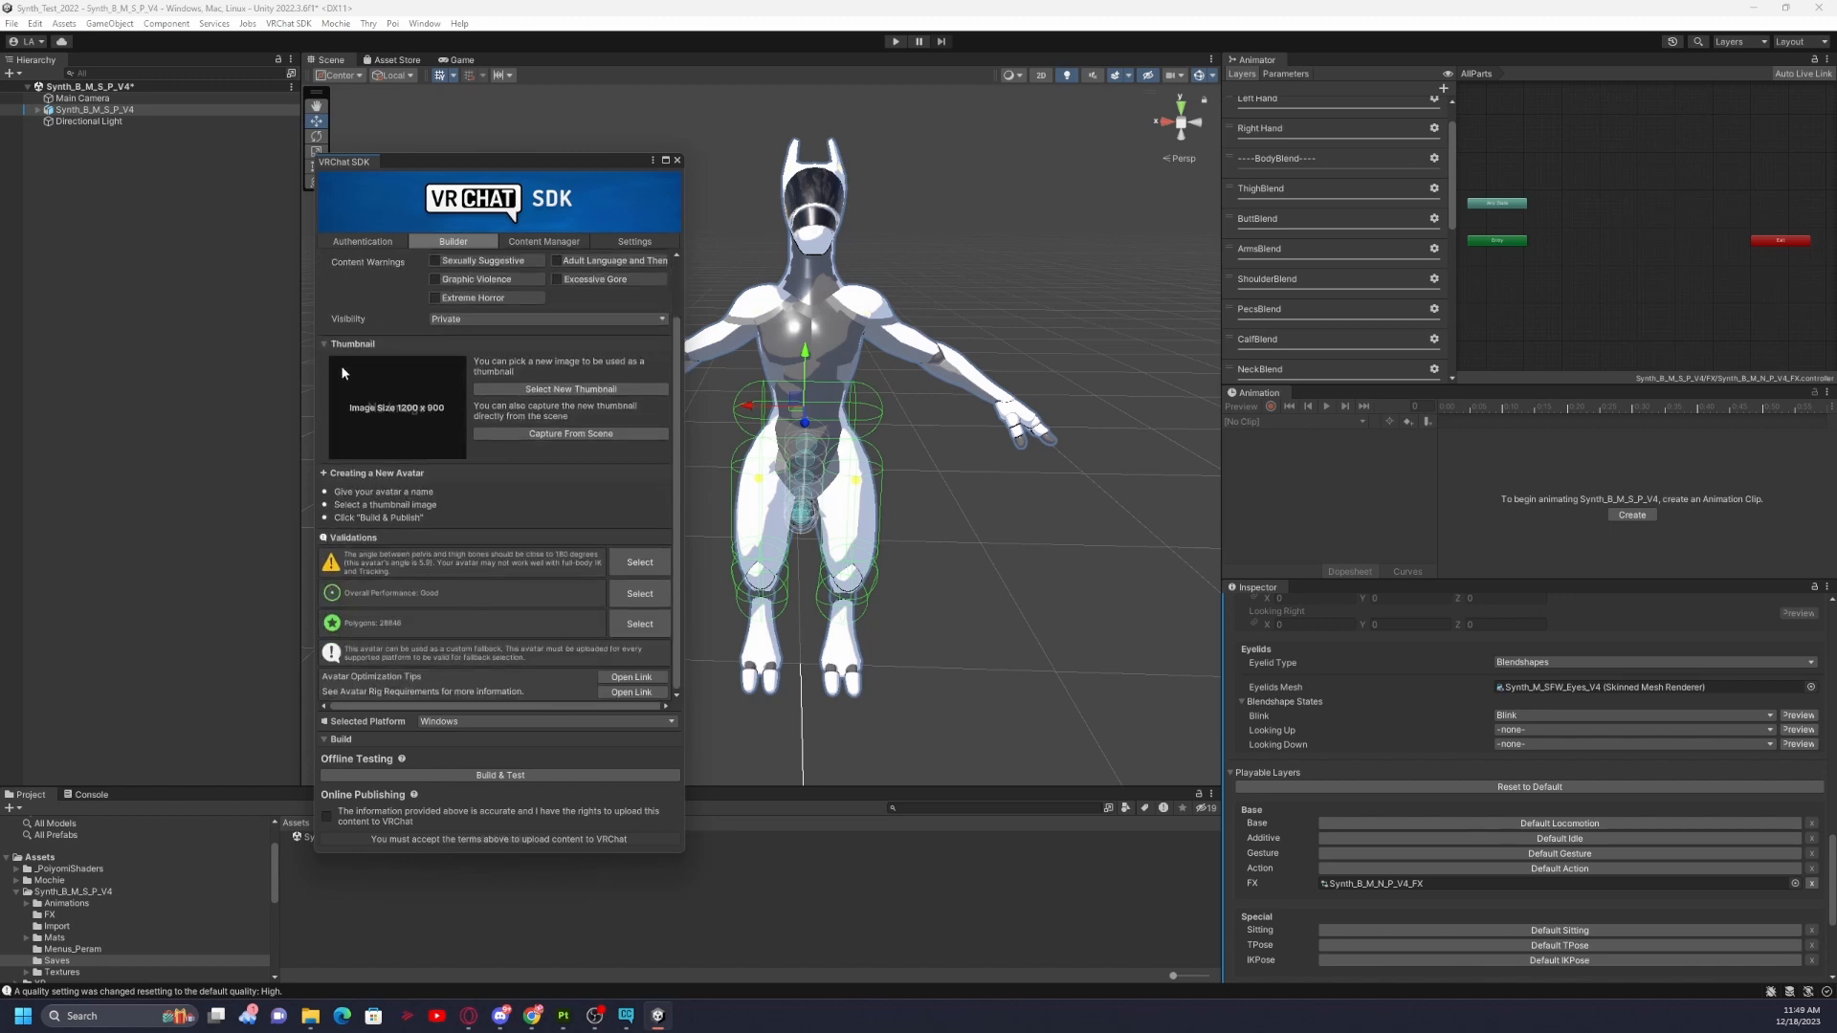
{"action": "scroll", "coordinate": [359, 428], "scroll_direction": "up", "scroll_amount": 2}
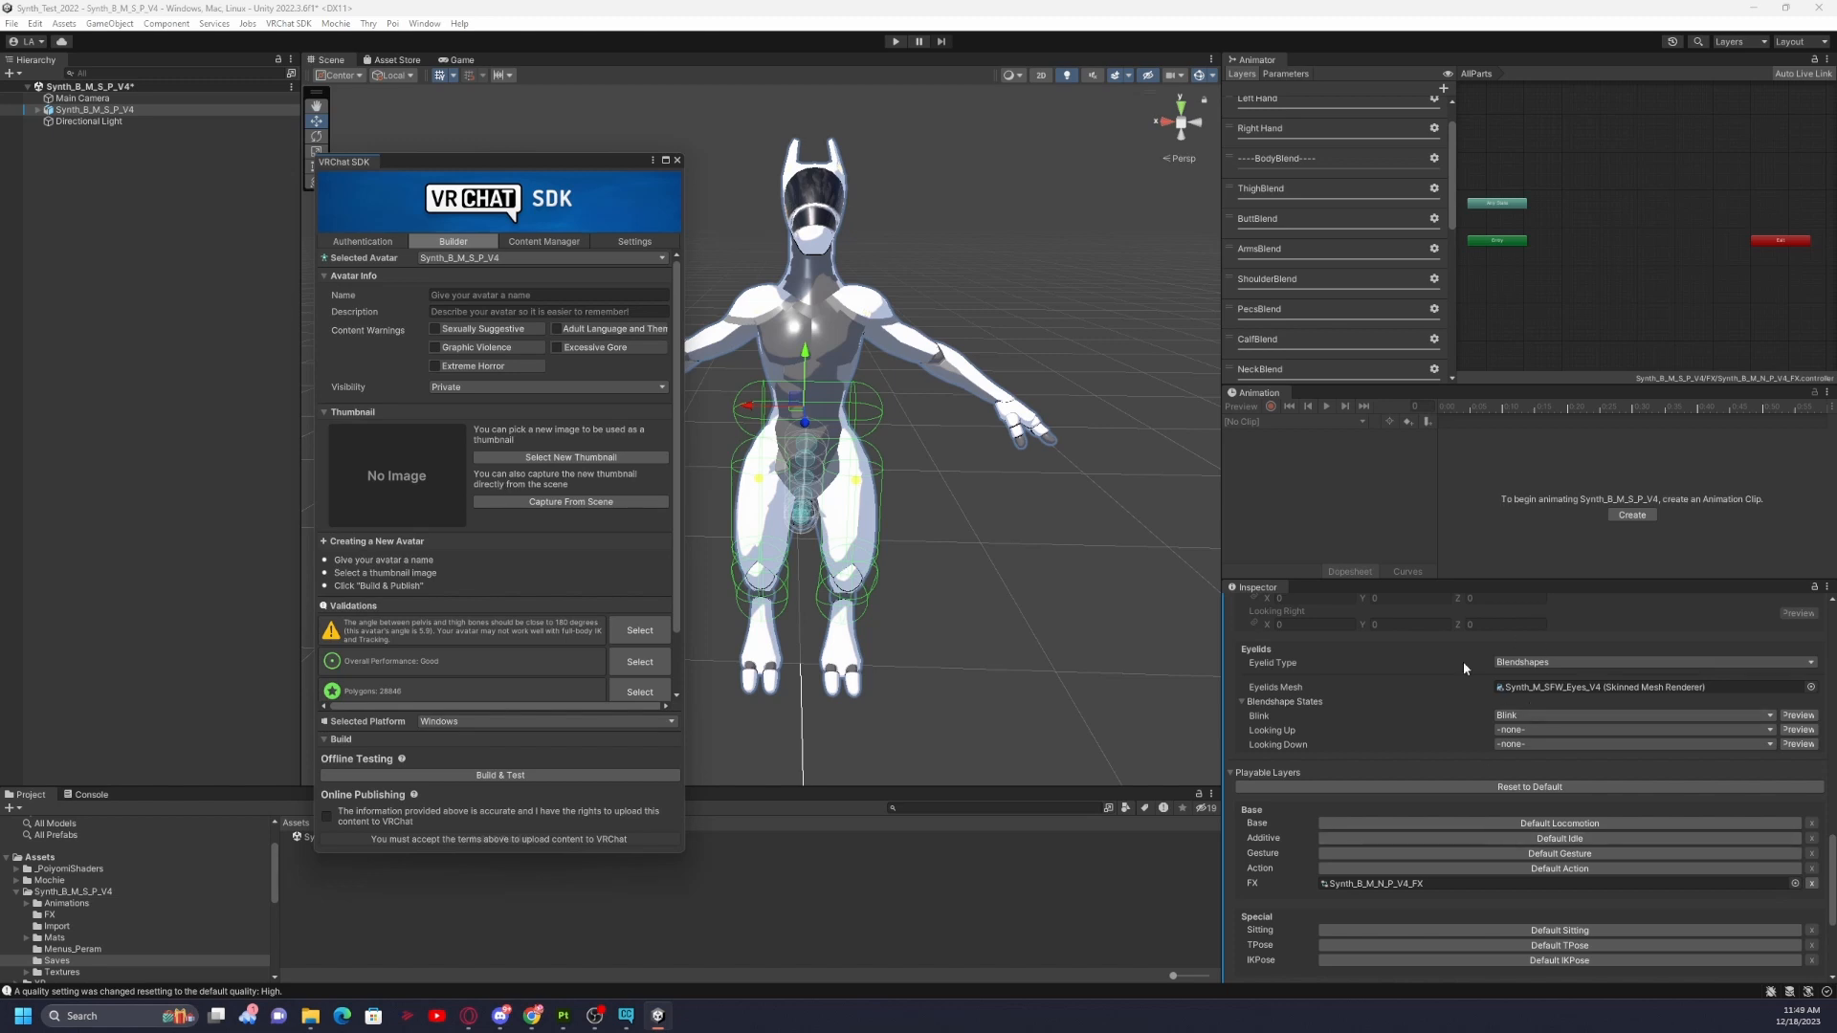
{"action": "scroll", "coordinate": [1473, 689], "scroll_direction": "up", "scroll_amount": 8}
{"action": "scroll", "coordinate": [1528, 767], "scroll_direction": "up", "scroll_amount": 3}
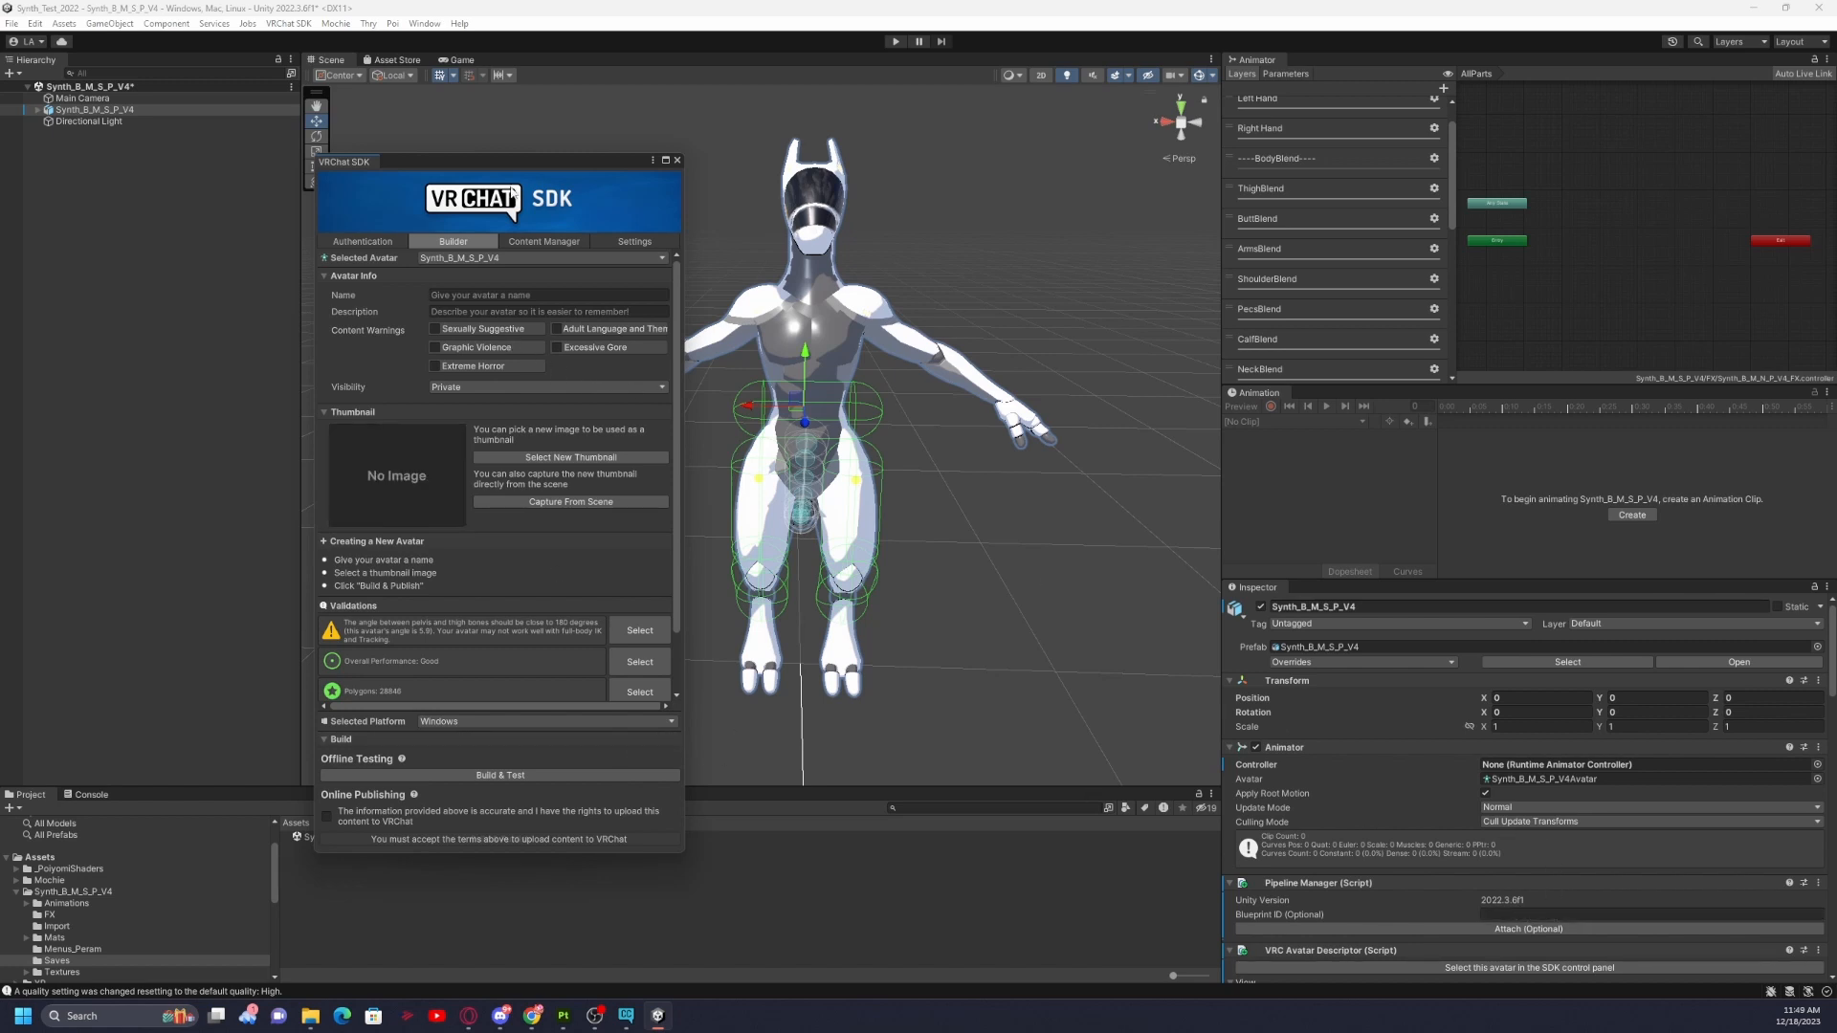
Reposition the VRChat SDK window over the scene view and review the Builder's thumbnail, validation and build sections.
{"action": "left_click_drag", "start_coordinate": [486, 169], "coordinate": [496, 171]}
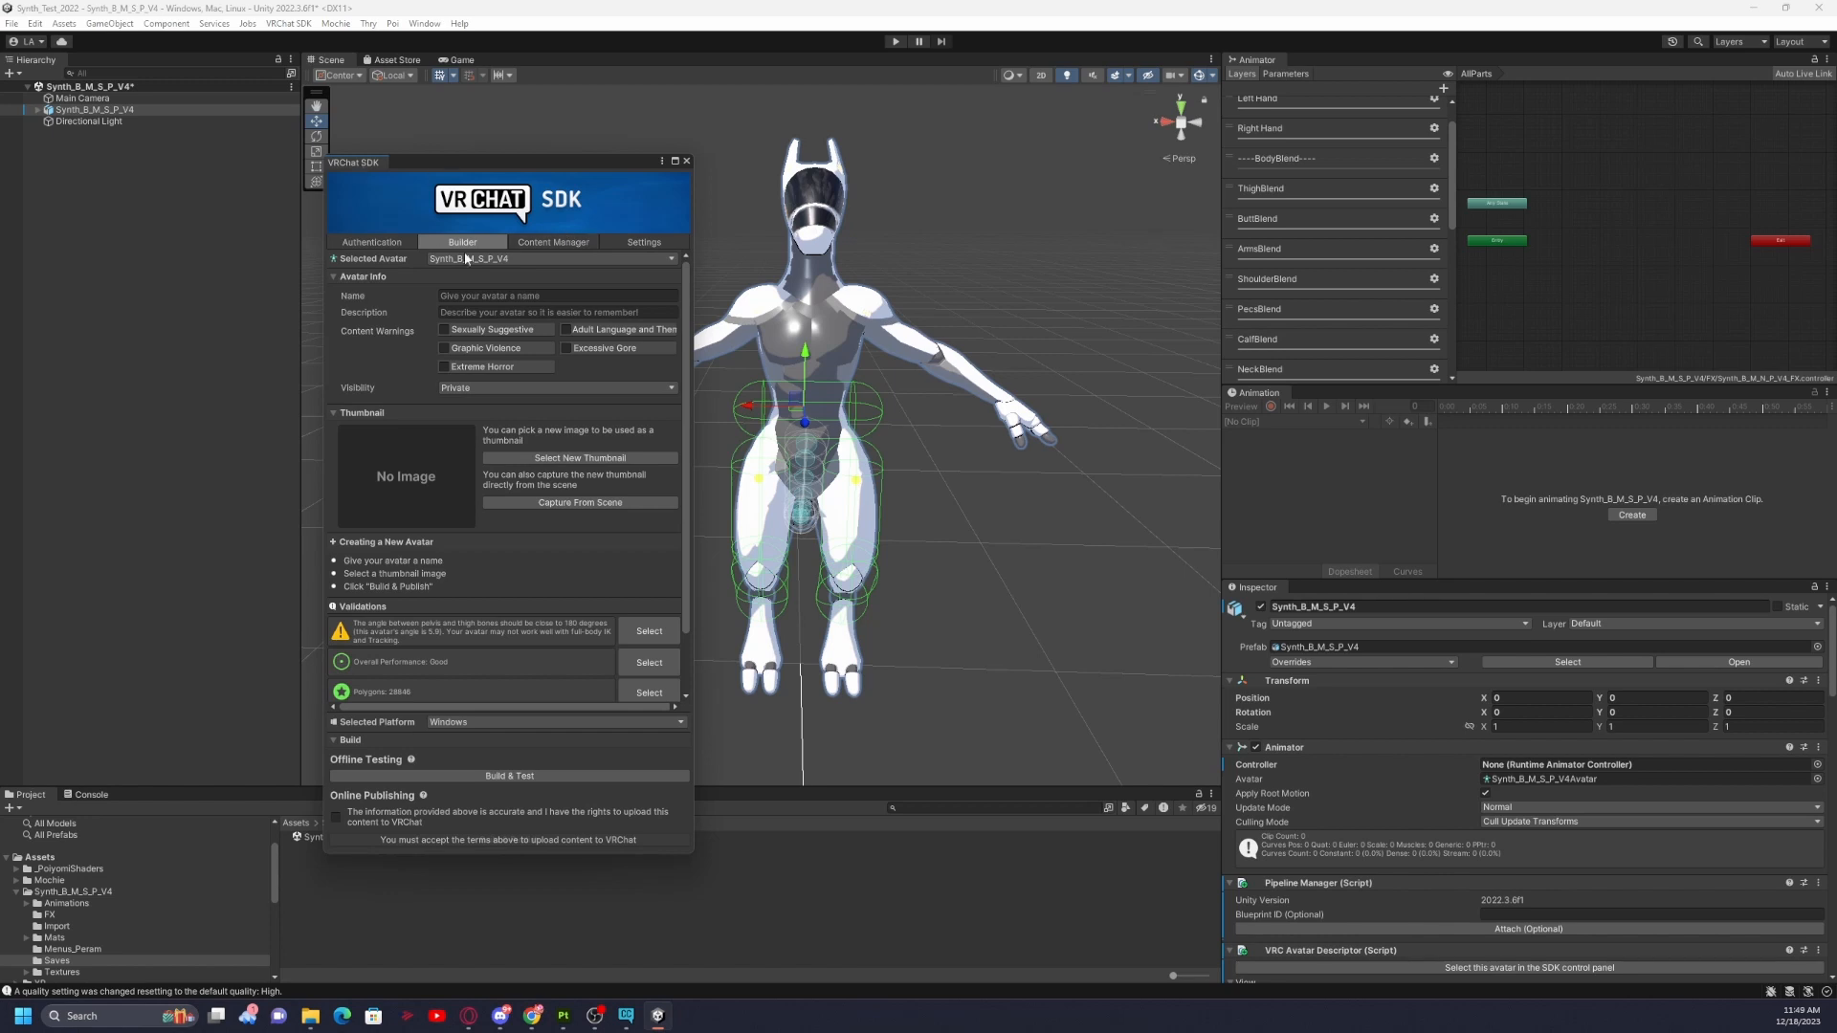
{"action": "left_click_drag", "start_coordinate": [500, 163], "coordinate": [485, 101]}
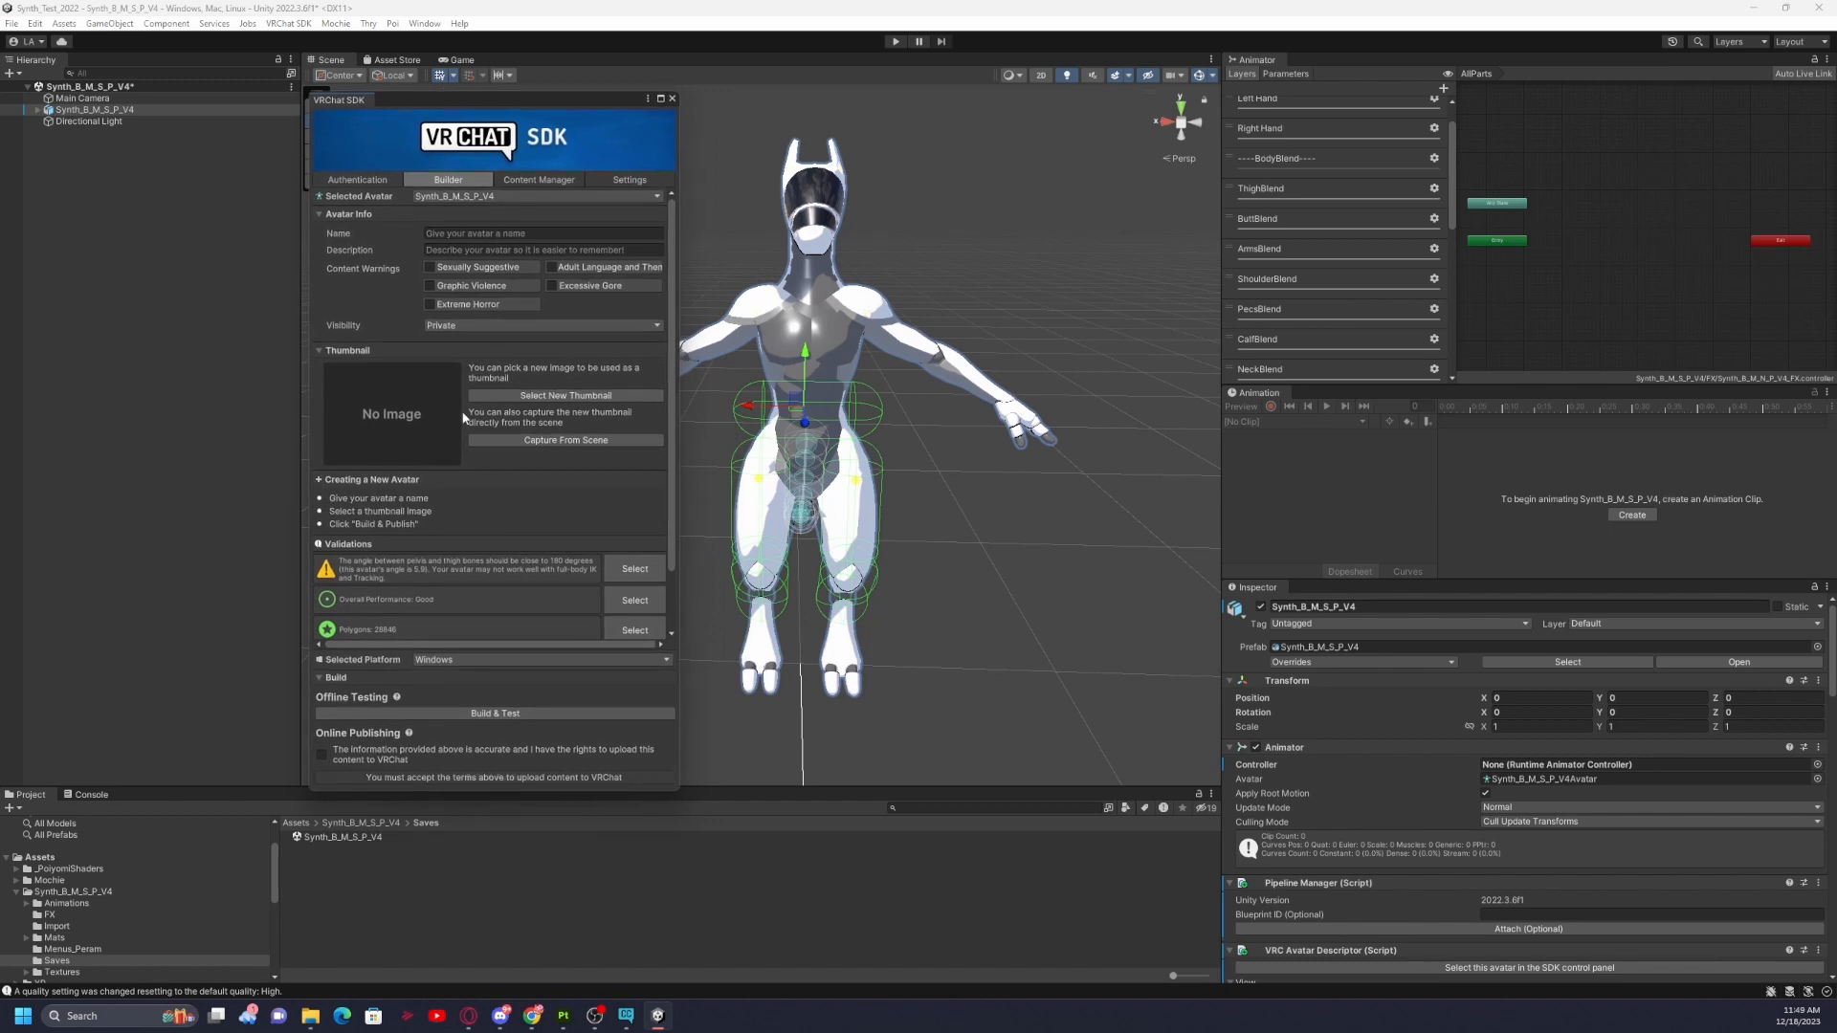
{"action": "scroll", "coordinate": [467, 544], "scroll_direction": "down", "scroll_amount": 2}
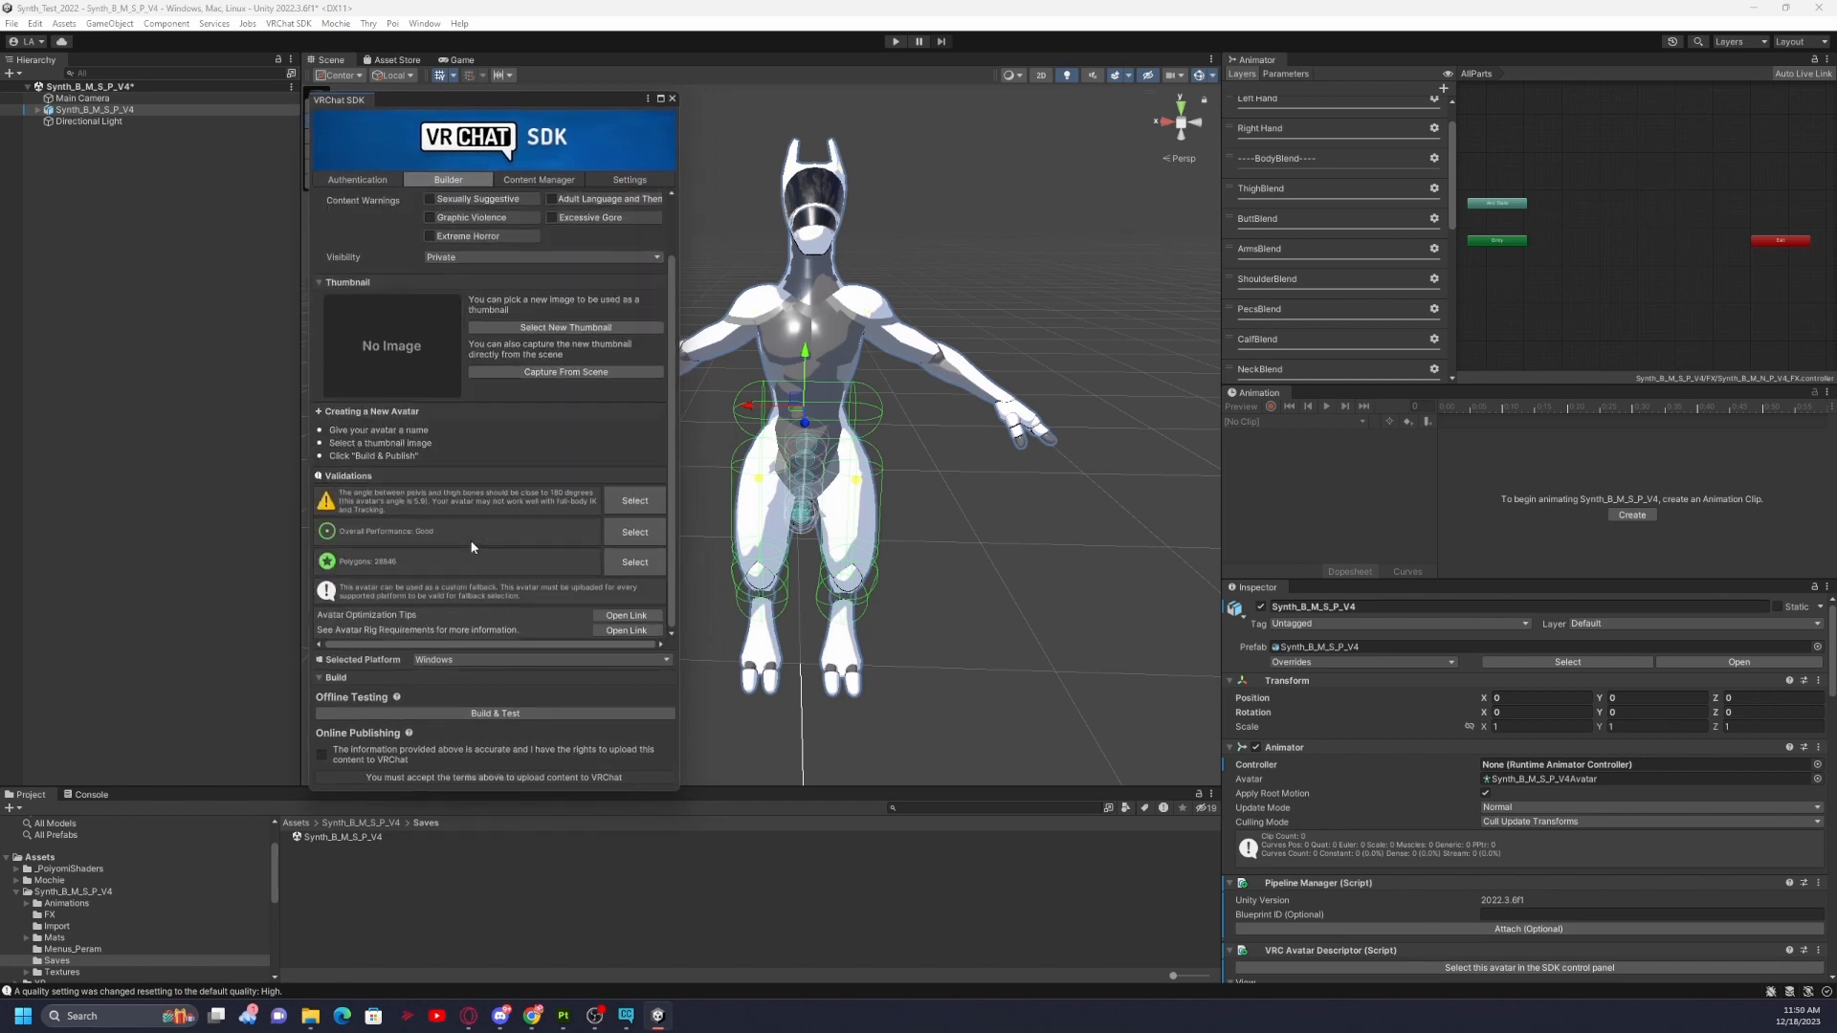
{"action": "scroll", "coordinate": [478, 382], "scroll_direction": "up", "scroll_amount": 2}
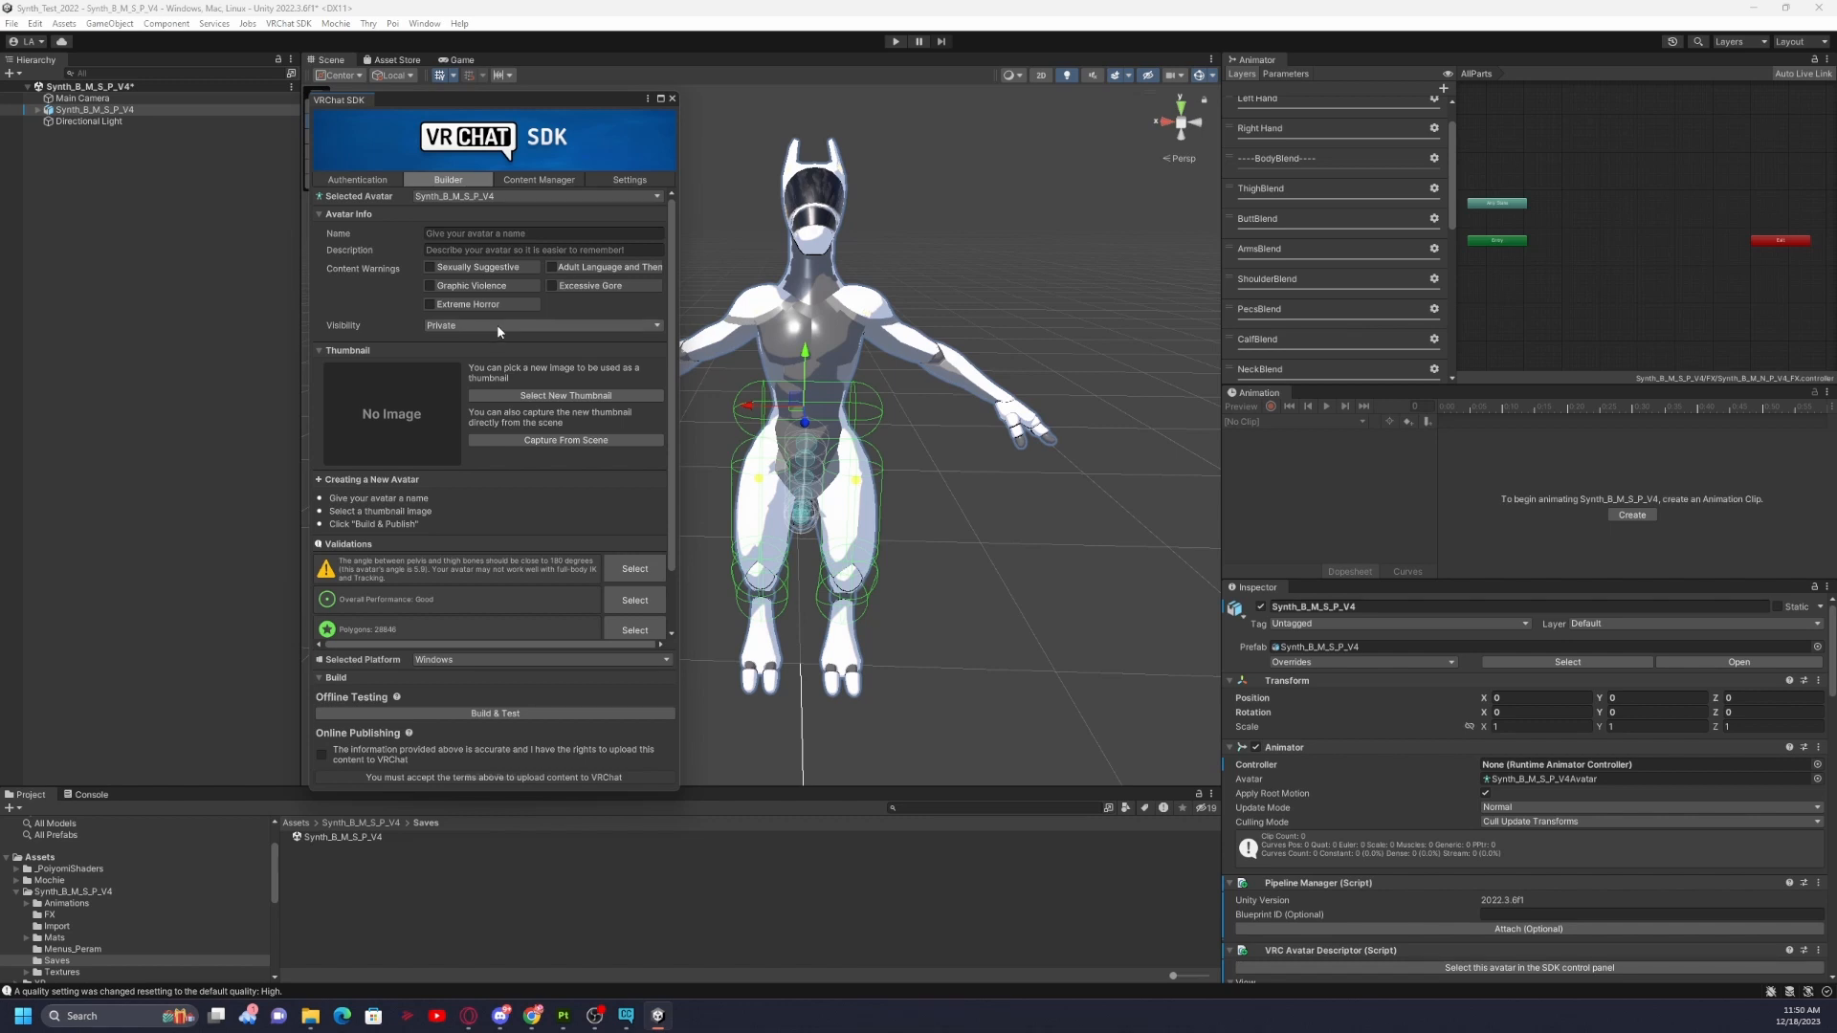
{"action": "left_click", "coordinate": [536, 442]}
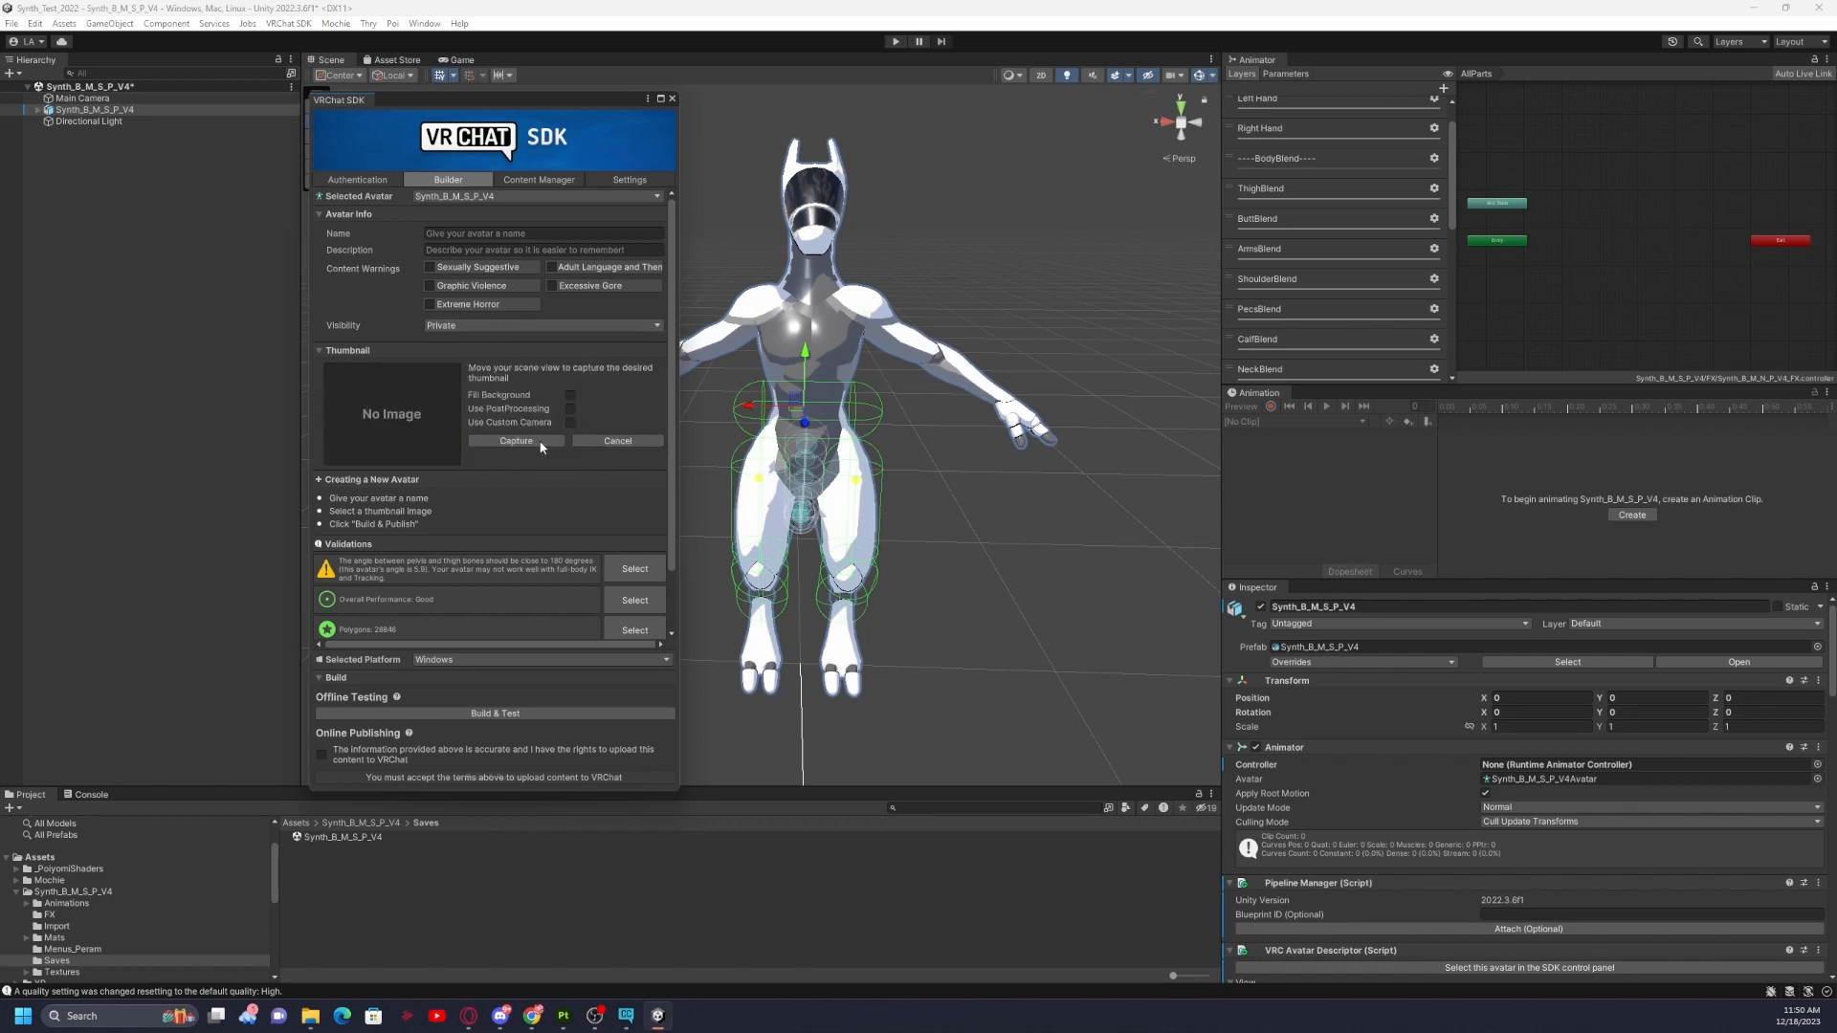
{"action": "left_click", "coordinate": [542, 443]}
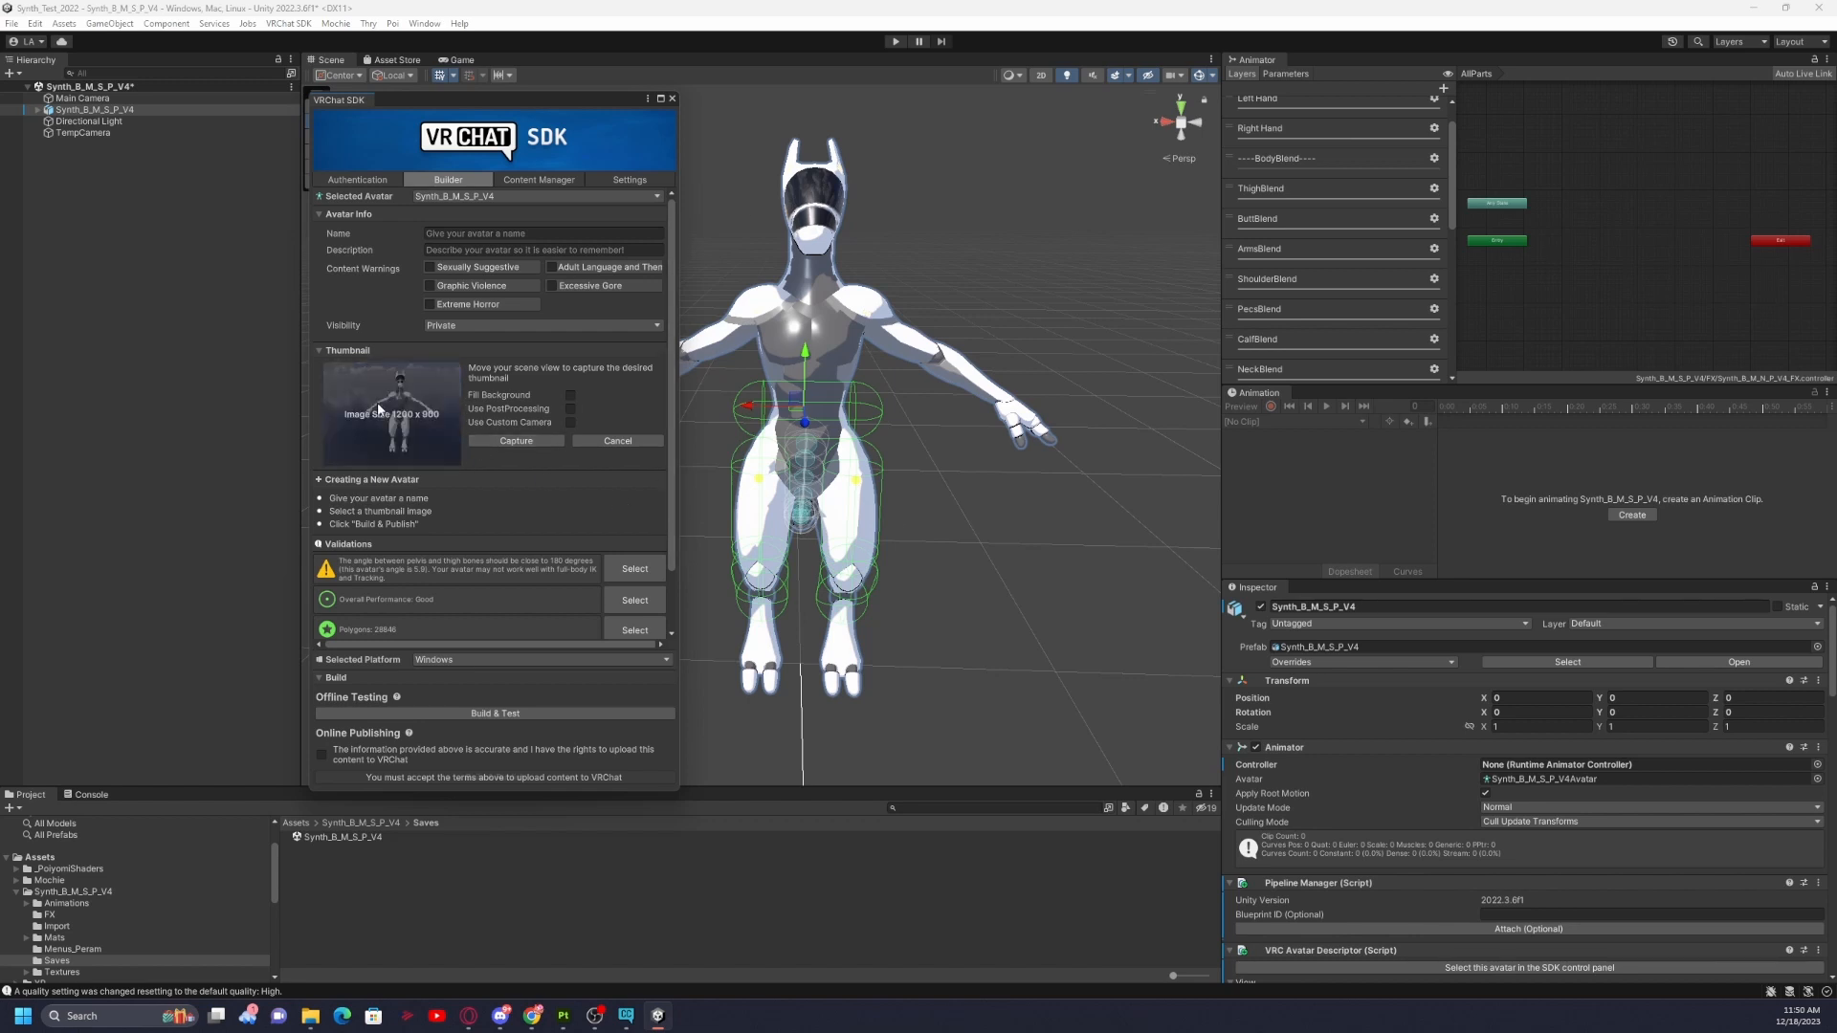
{"action": "left_click", "coordinate": [583, 441]}
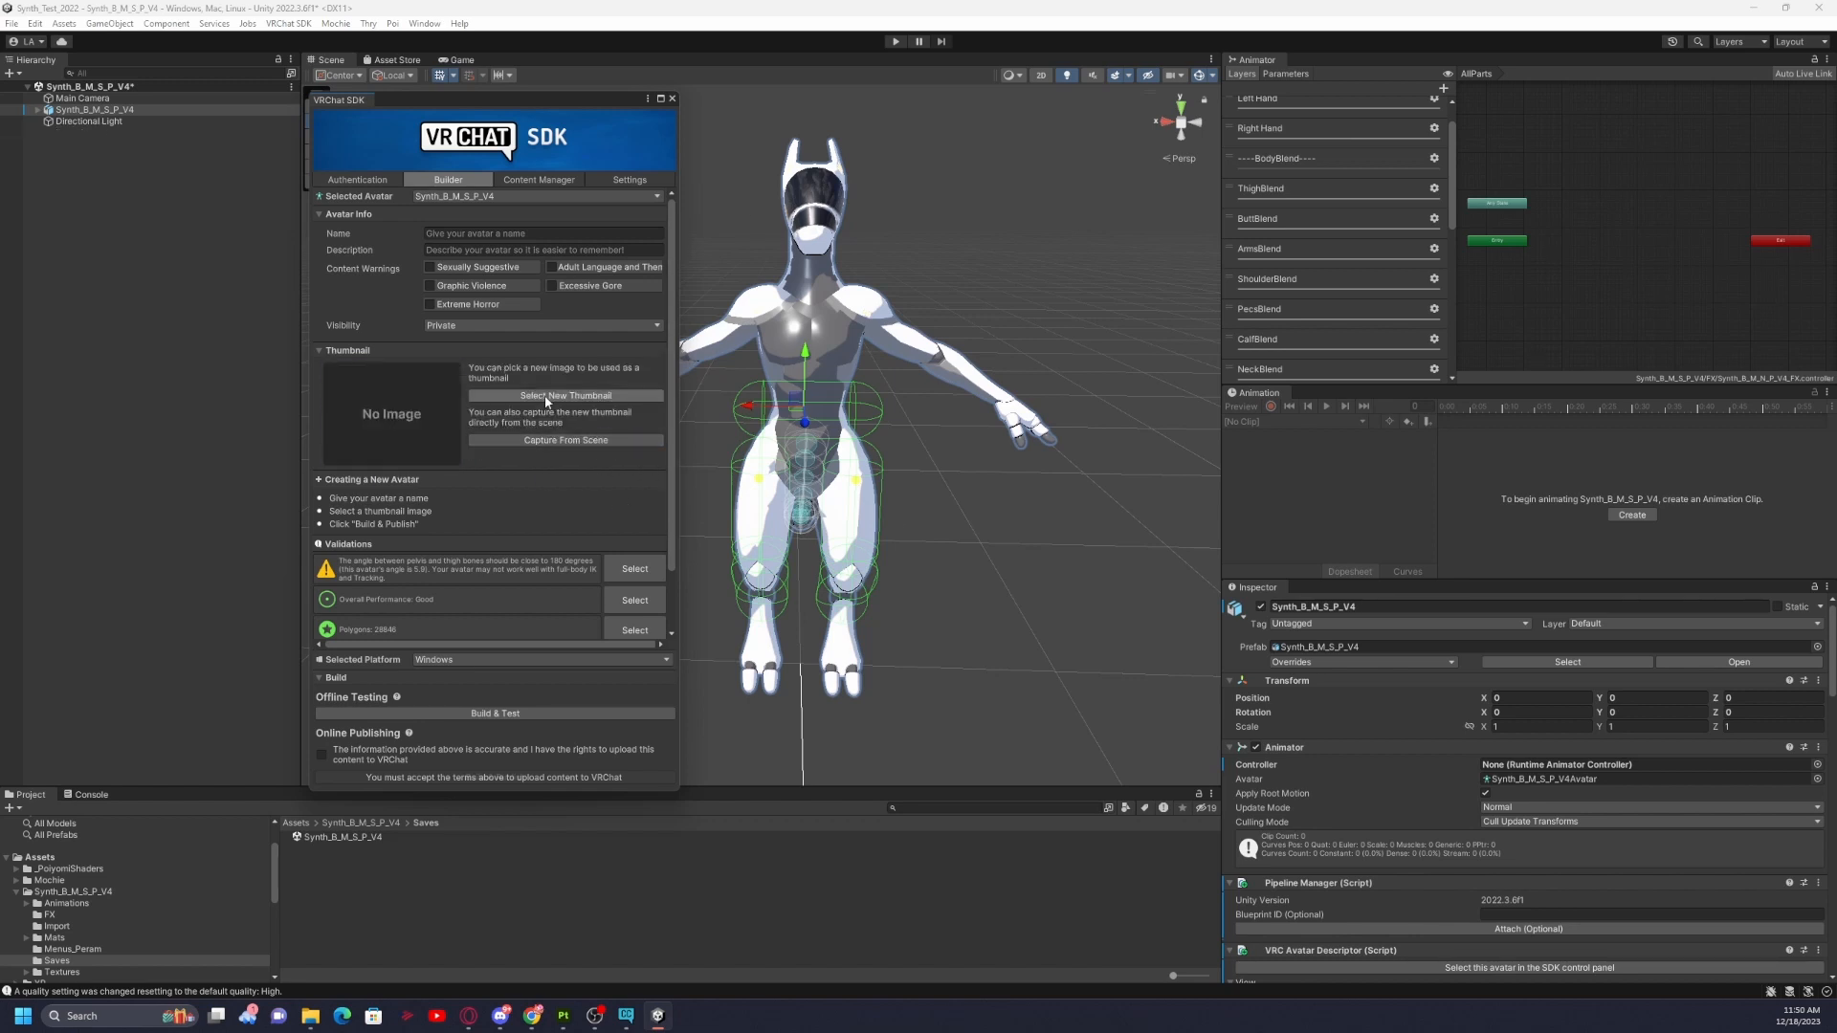
Use Armour_Test_2_Chain_C - Copy.png as the avatar's thumbnail and accept the statement on accurate information and upload rights.
{"action": "left_click", "coordinate": [542, 400]}
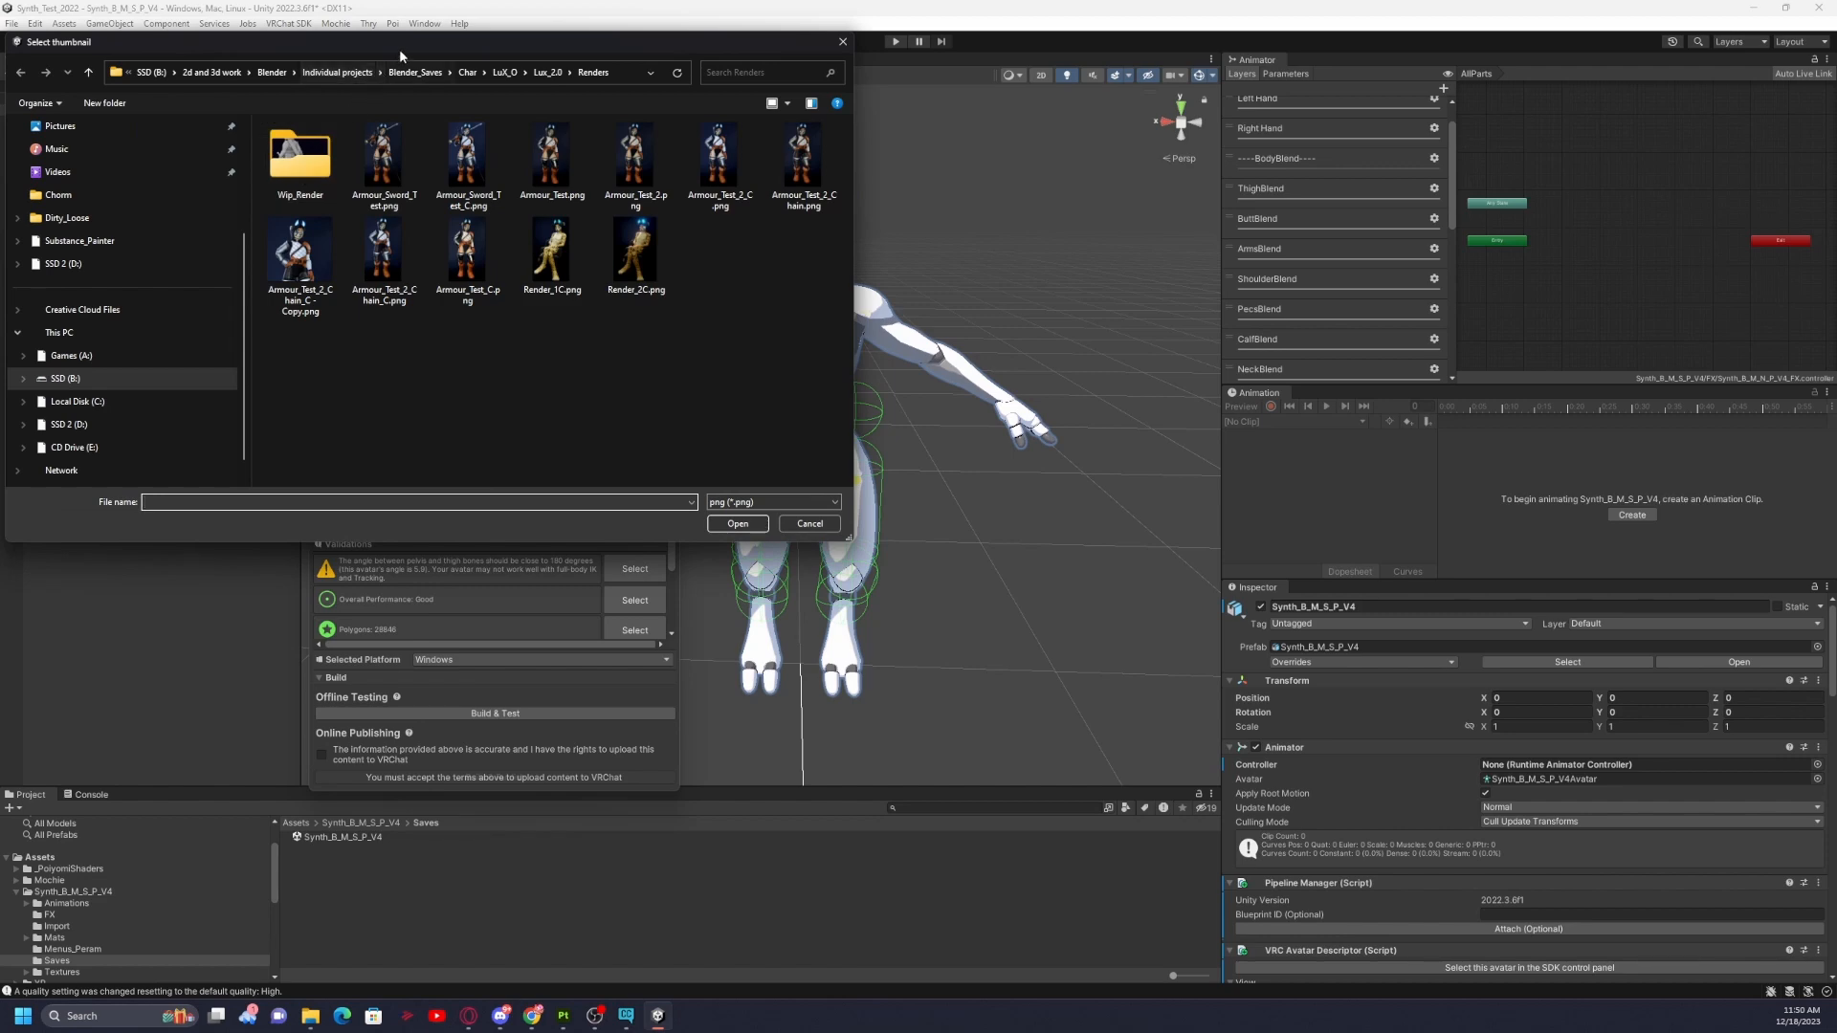
{"action": "double_click", "coordinate": [347, 304]}
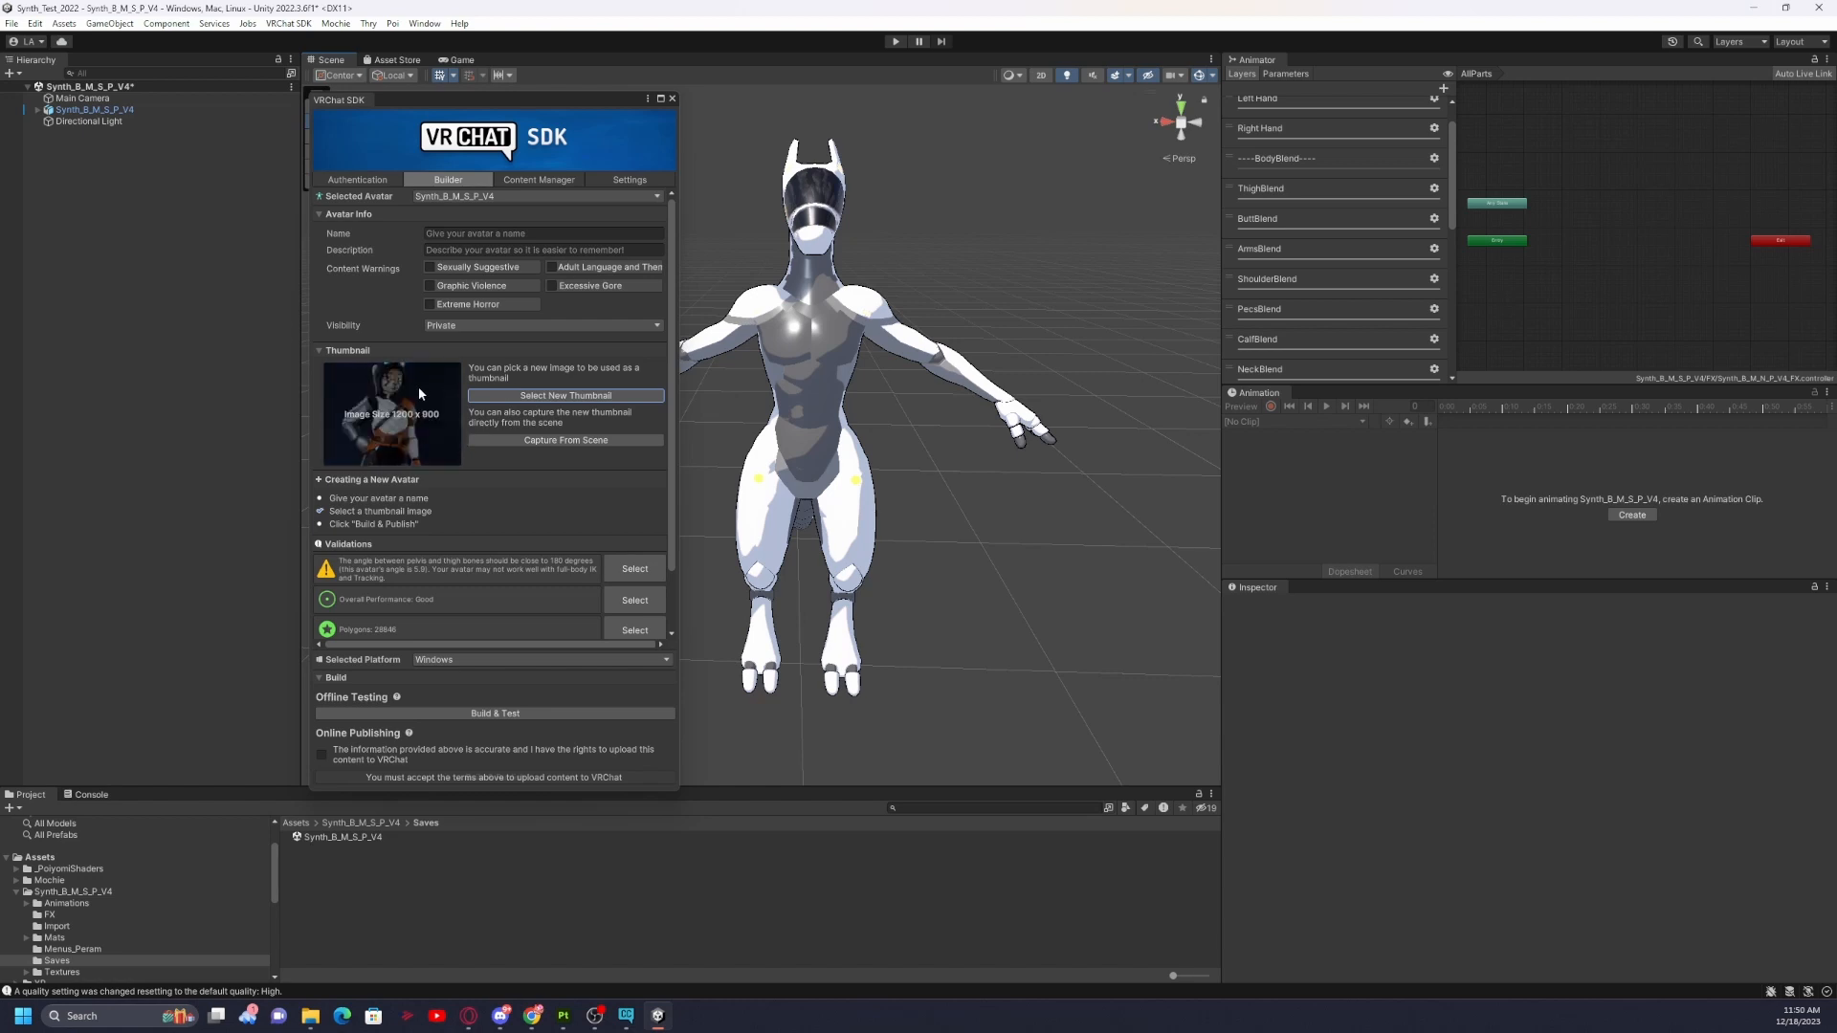
{"action": "scroll", "coordinate": [424, 391], "scroll_direction": "down", "scroll_amount": 3}
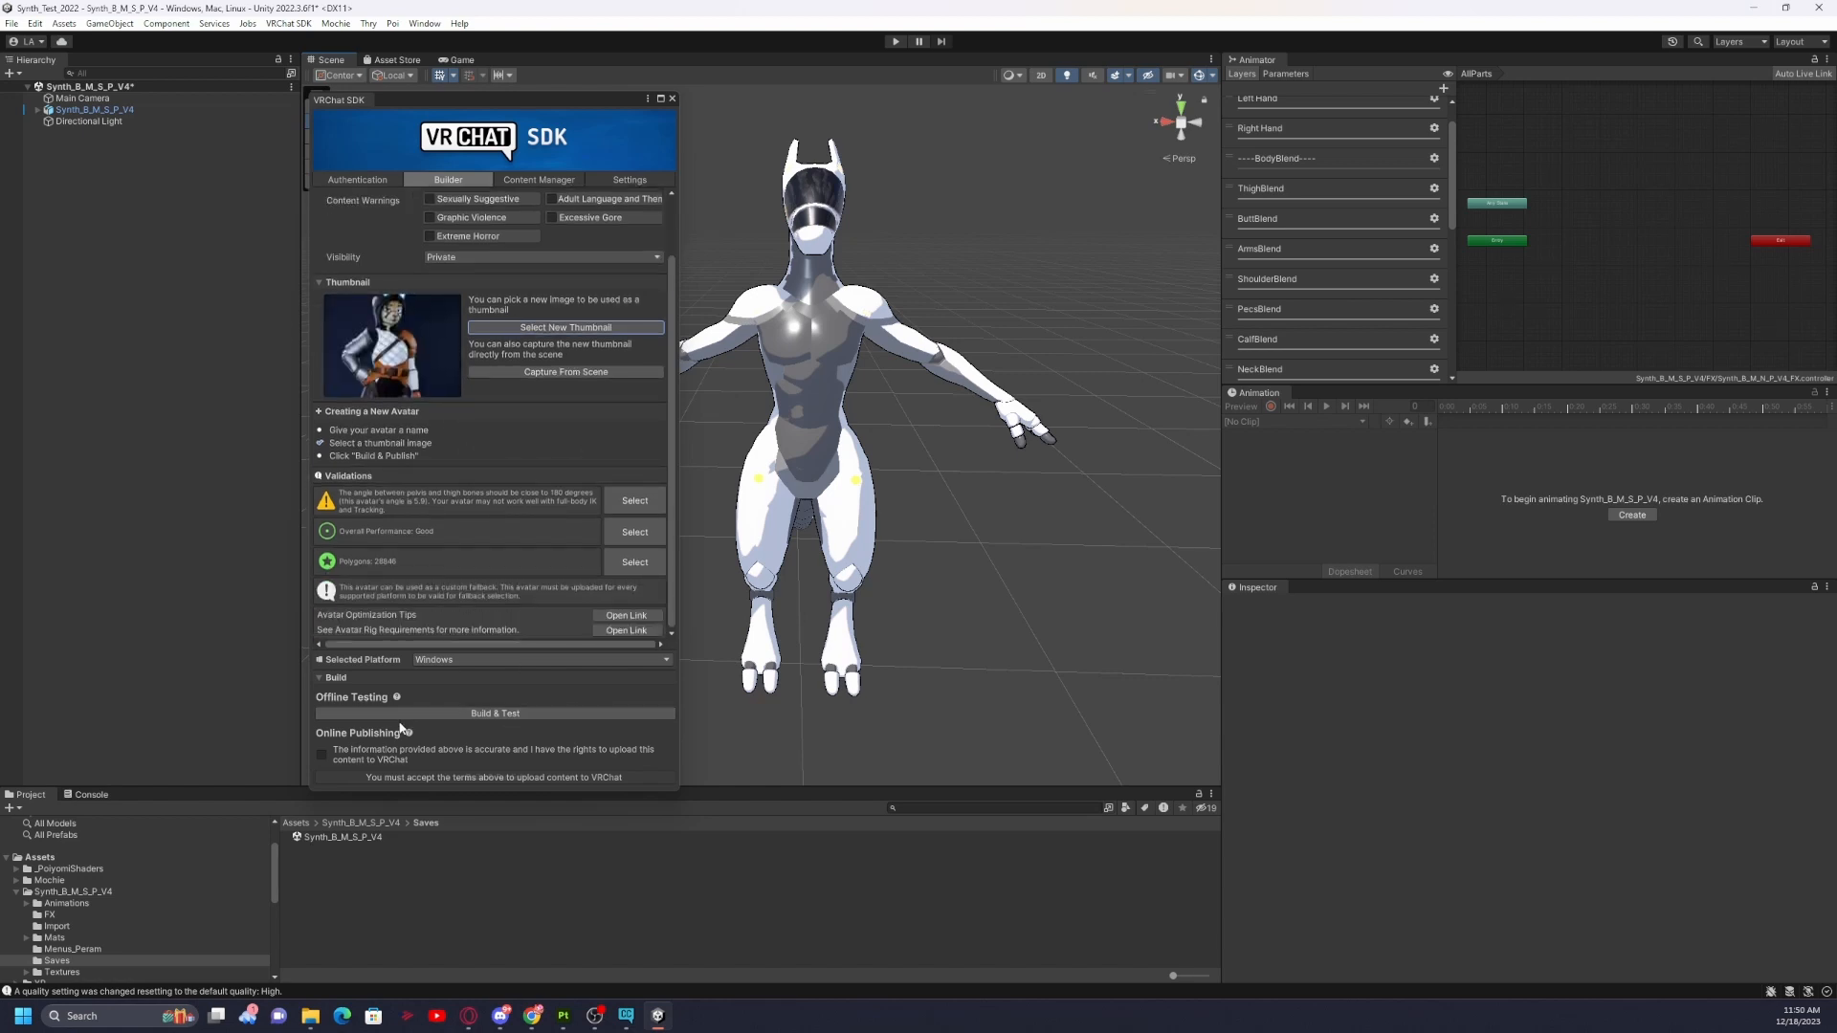
{"action": "left_click", "coordinate": [323, 755]}
{"action": "scroll", "coordinate": [450, 574], "scroll_direction": "up", "scroll_amount": 3}
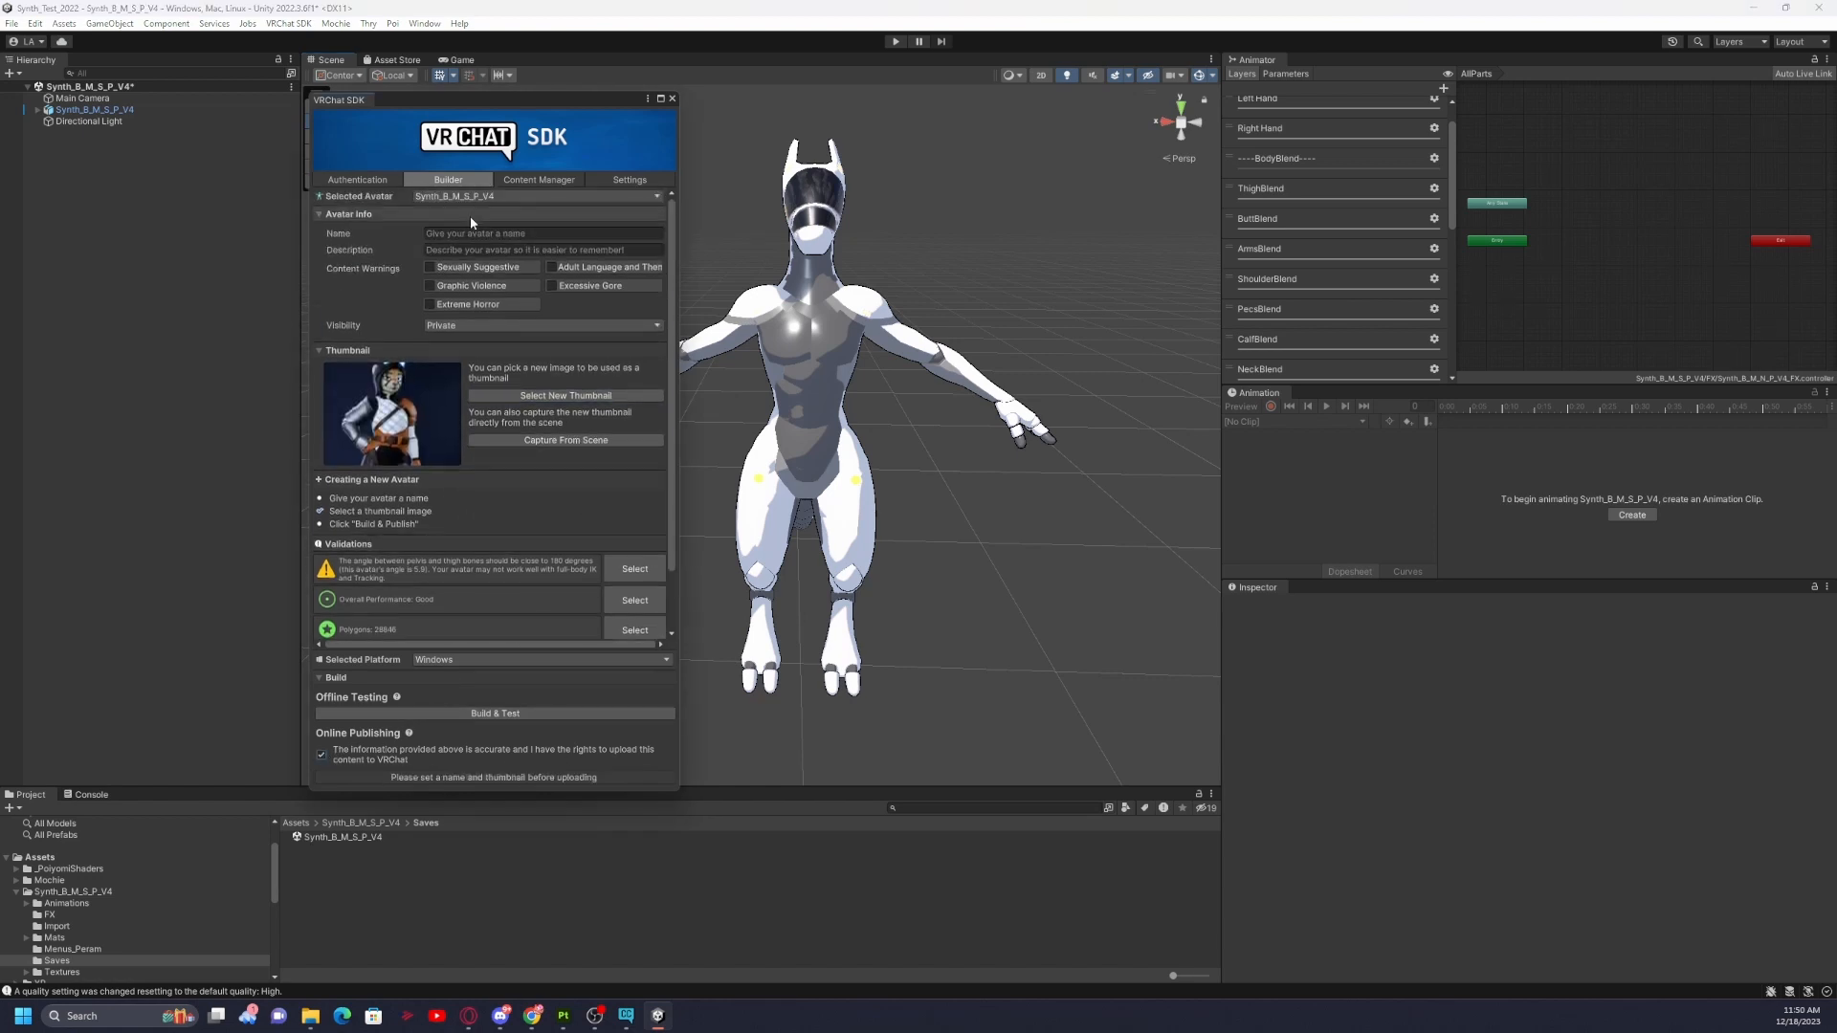
Name the avatar Test_Syth_2022 in the Builder's avatar info.
{"action": "left_click", "coordinate": [474, 234]}
{"action": "type", "text": "Test"}
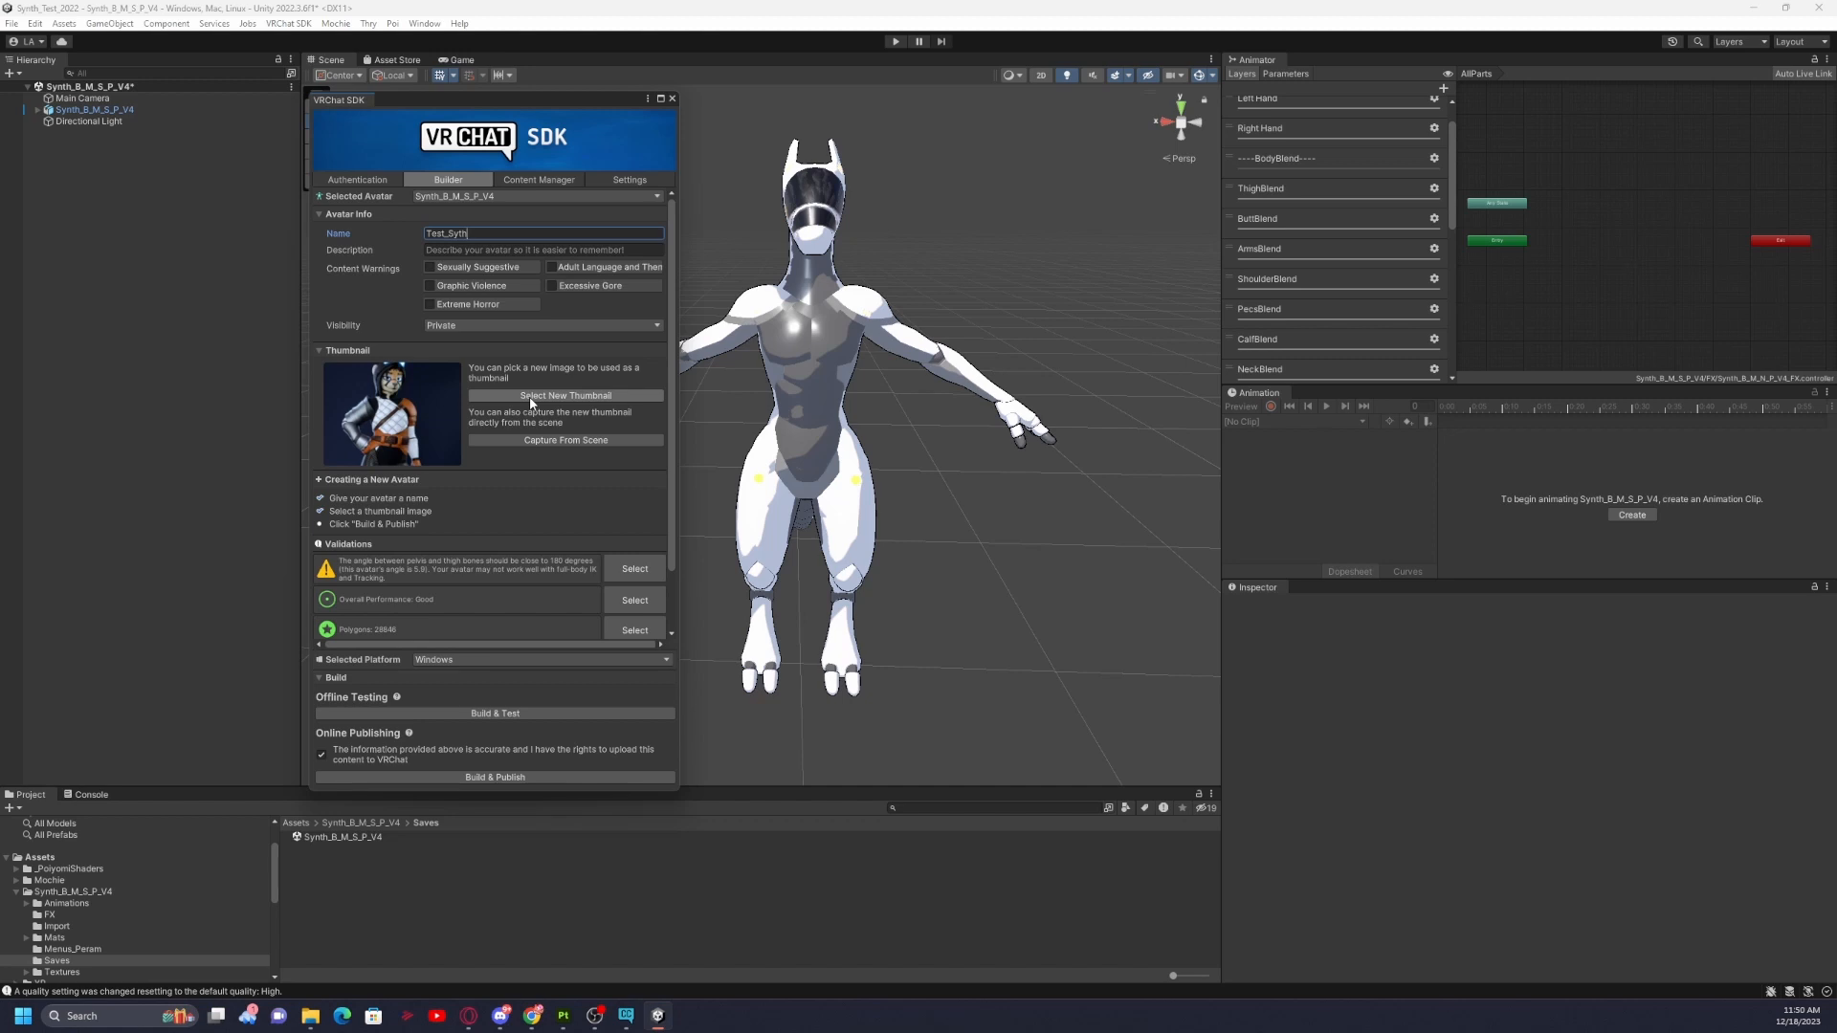
{"action": "type", "text": "_Syth_2022"}
{"action": "scroll", "coordinate": [530, 398], "scroll_direction": "down", "scroll_amount": 3}
{"action": "scroll", "coordinate": [545, 496], "scroll_direction": "up", "scroll_amount": 2}
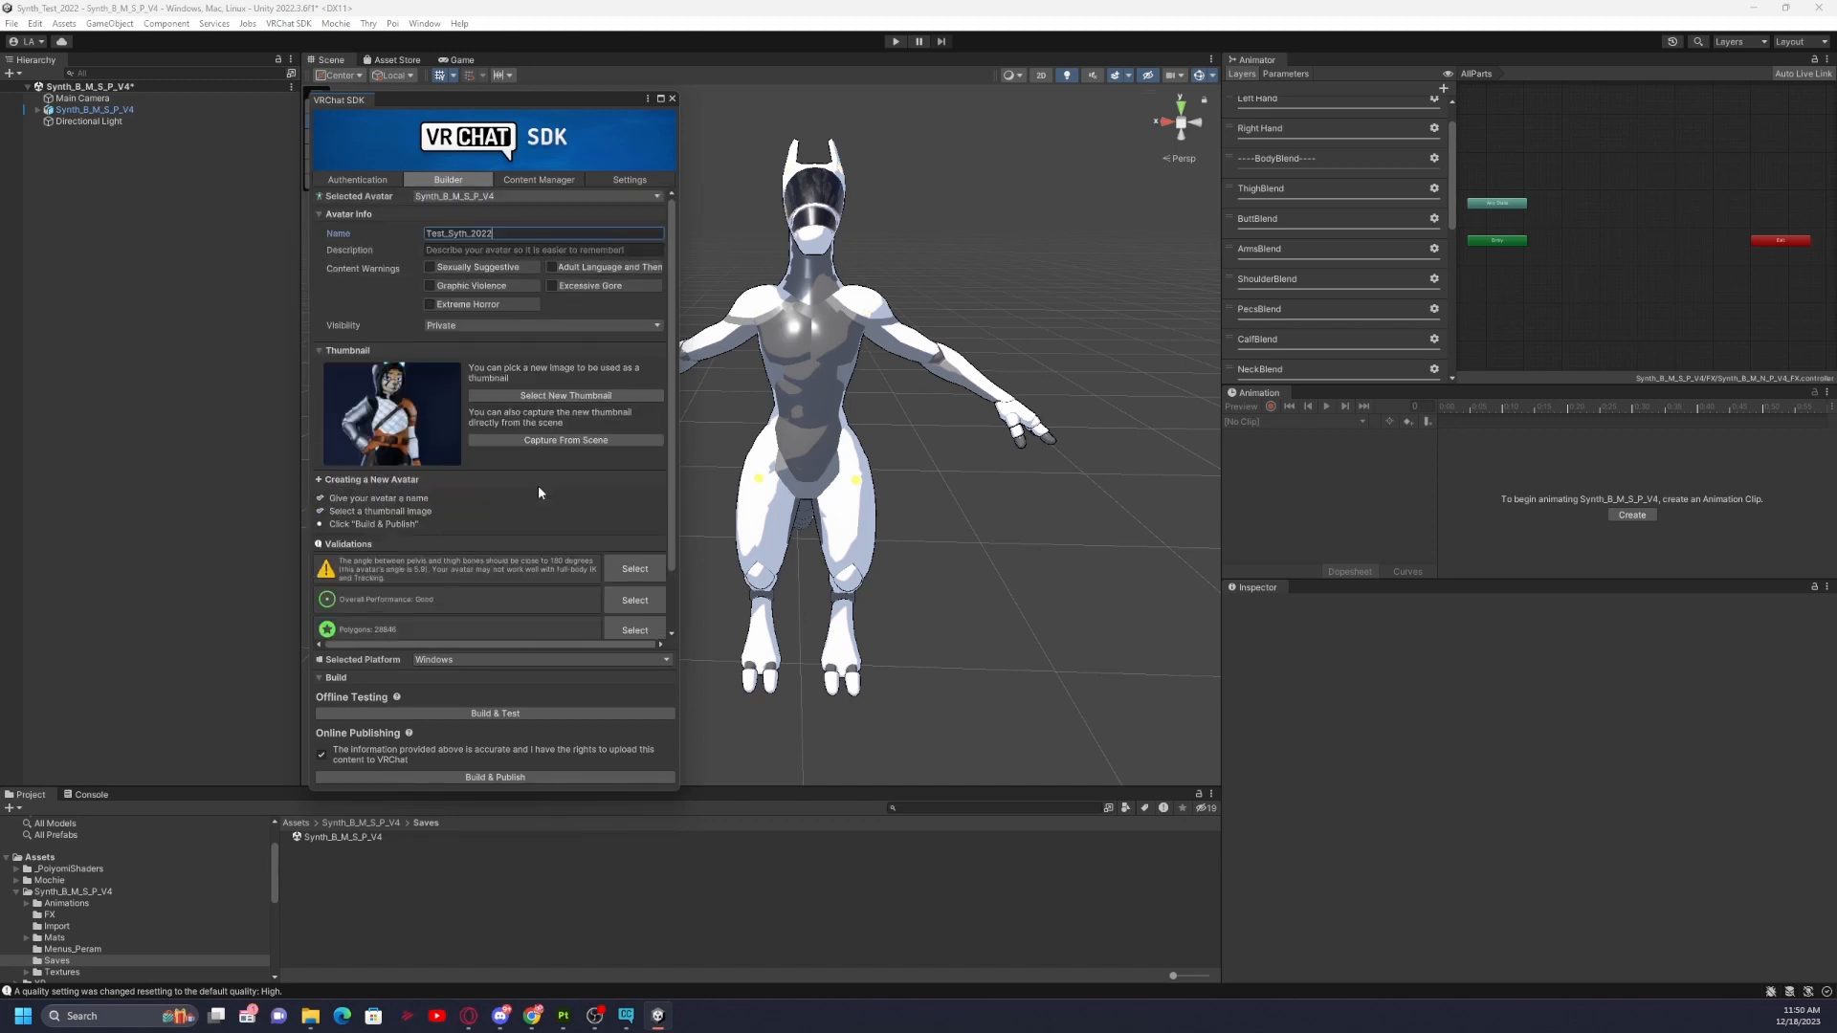
Recheck the Builder's avatar info and validations, close the SDK window and look at the avatar from both sides.
{"action": "scroll", "coordinate": [551, 440], "scroll_direction": "down", "scroll_amount": 2}
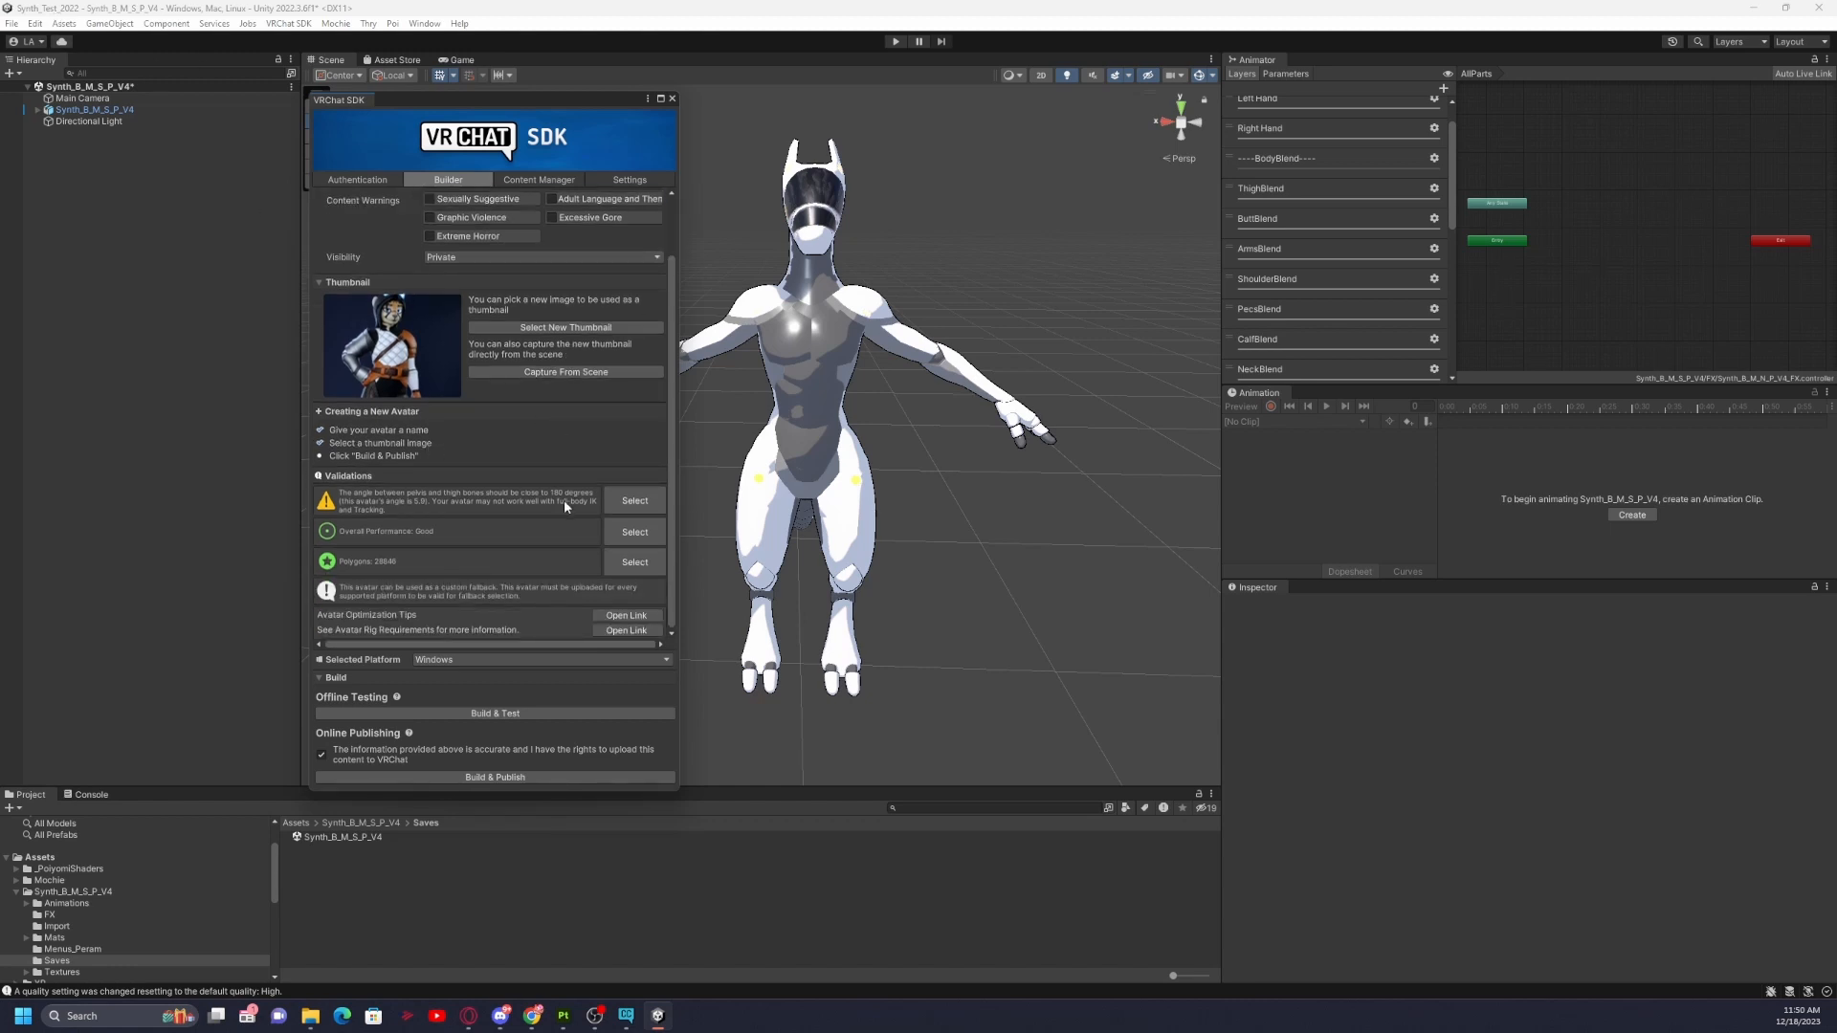
{"action": "scroll", "coordinate": [565, 500], "scroll_direction": "up", "scroll_amount": 2}
{"action": "scroll", "coordinate": [553, 495], "scroll_direction": "down", "scroll_amount": 2}
{"action": "scroll", "coordinate": [518, 584], "scroll_direction": "up", "scroll_amount": 2}
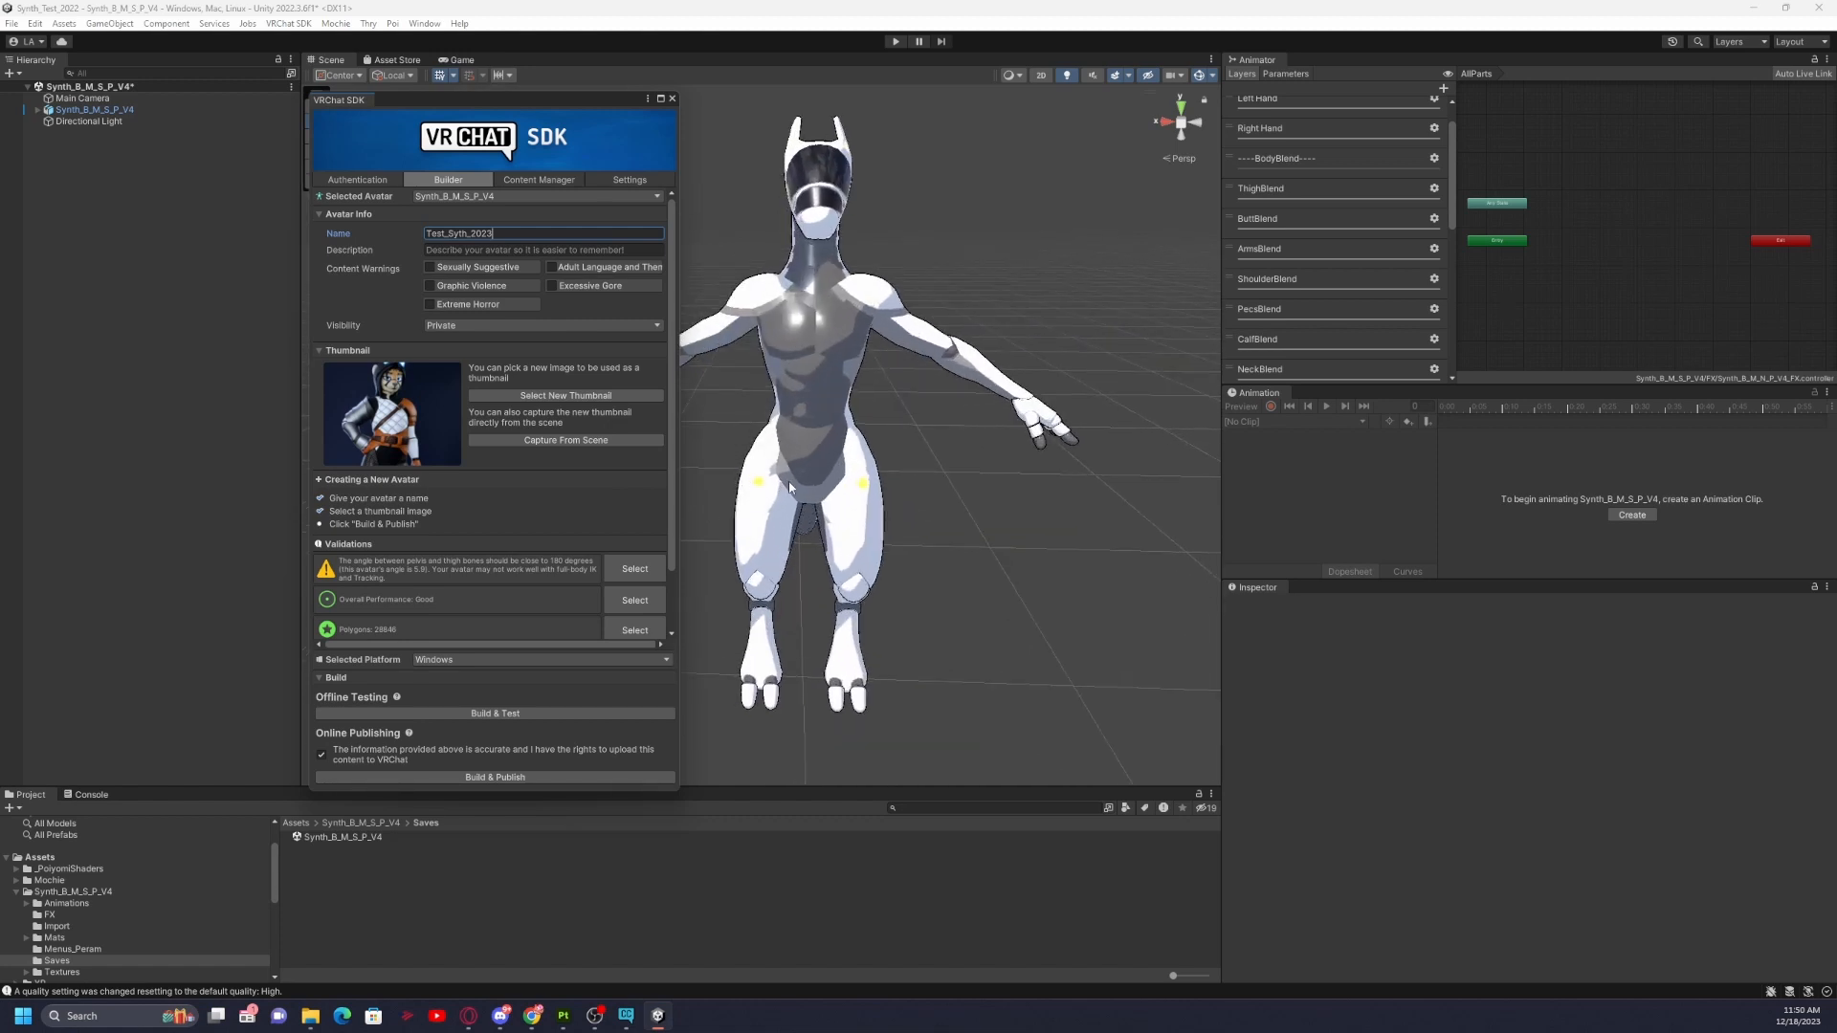
{"action": "scroll", "coordinate": [792, 489], "scroll_direction": "up", "scroll_amount": 2}
{"action": "scroll", "coordinate": [856, 496], "scroll_direction": "down", "scroll_amount": 5}
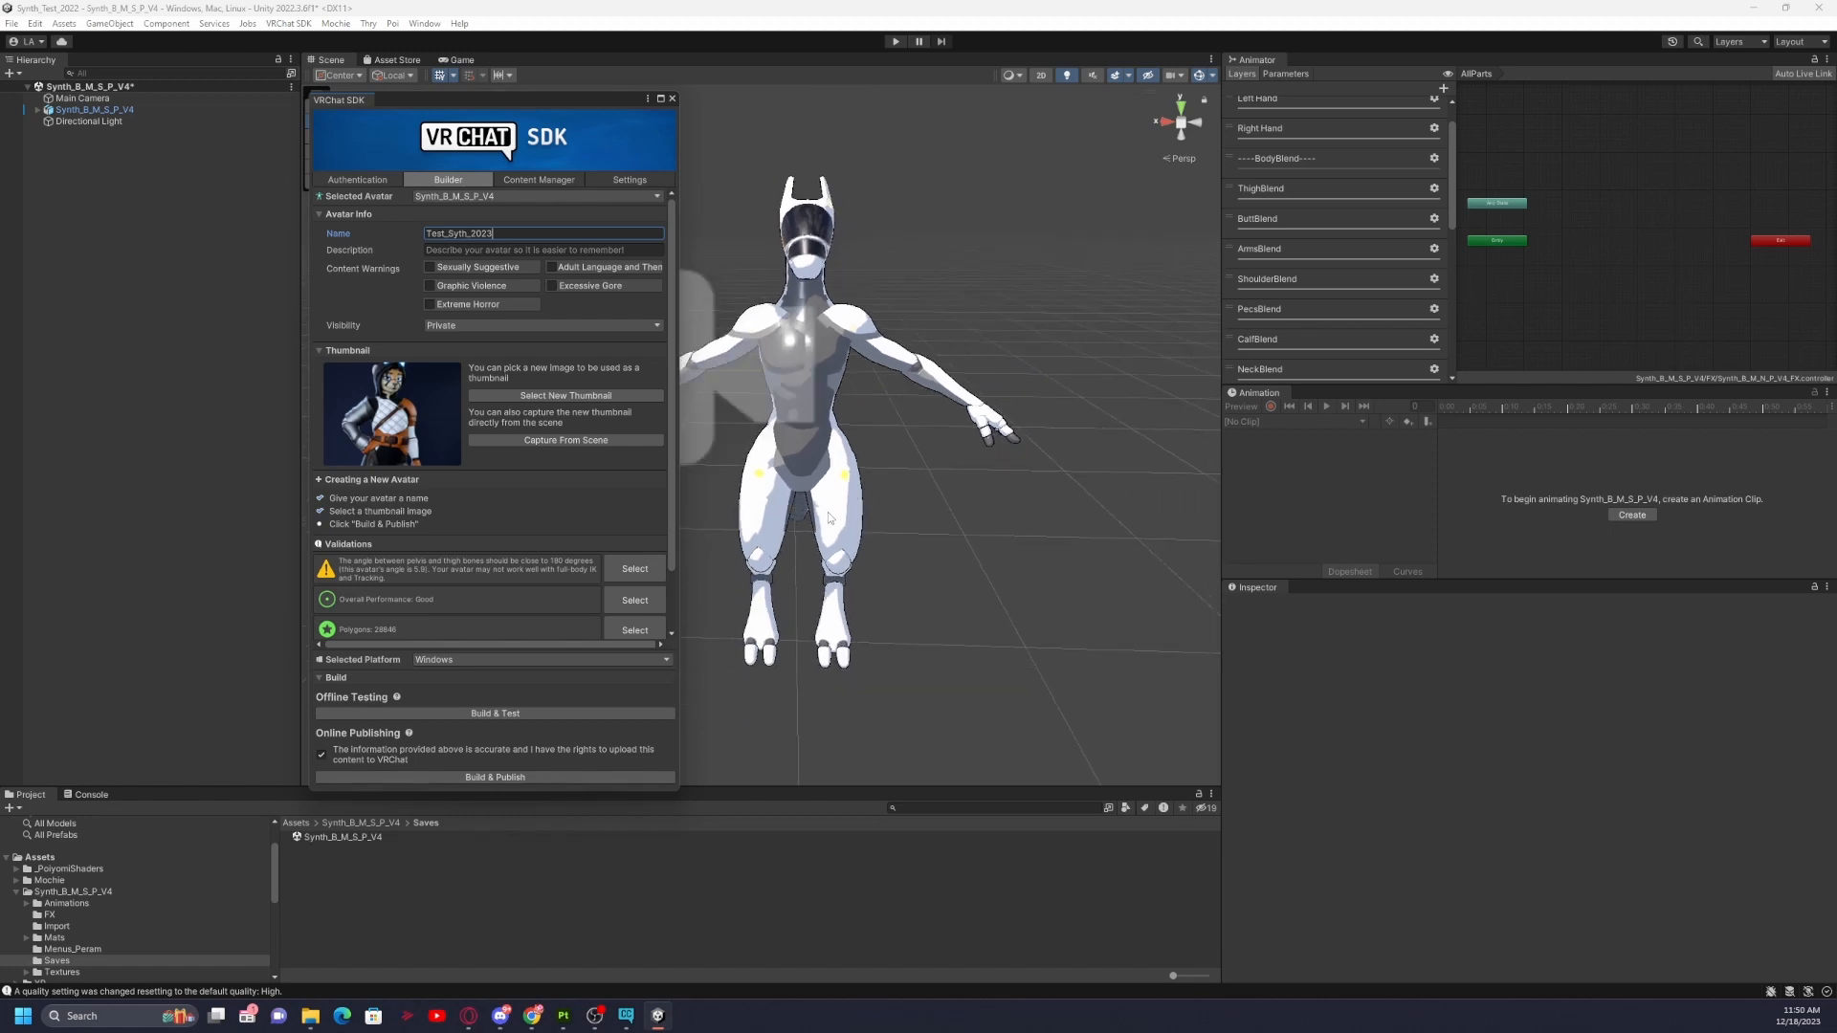
{"action": "left_click_drag", "start_coordinate": [745, 521], "coordinate": [963, 557], "text": "alt"}
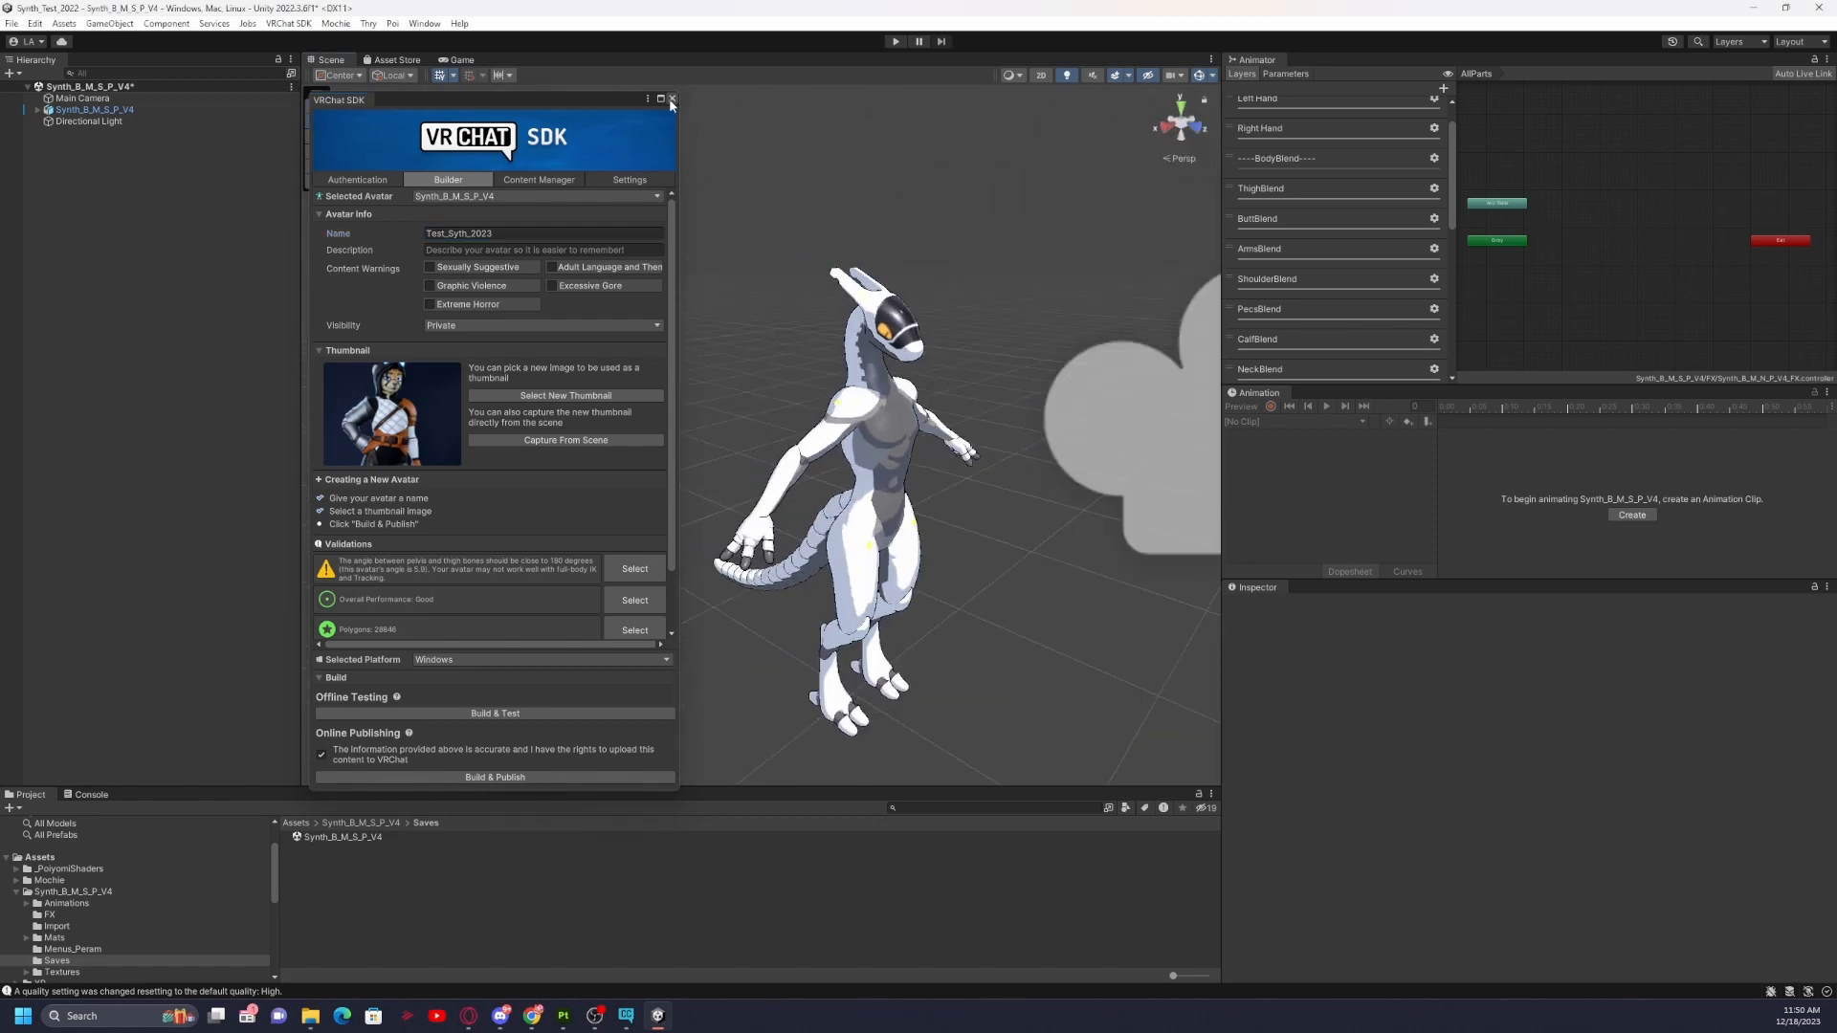
{"action": "left_click", "coordinate": [671, 99]}
{"action": "left_click_drag", "start_coordinate": [689, 517], "coordinate": [645, 398], "text": "alt"}
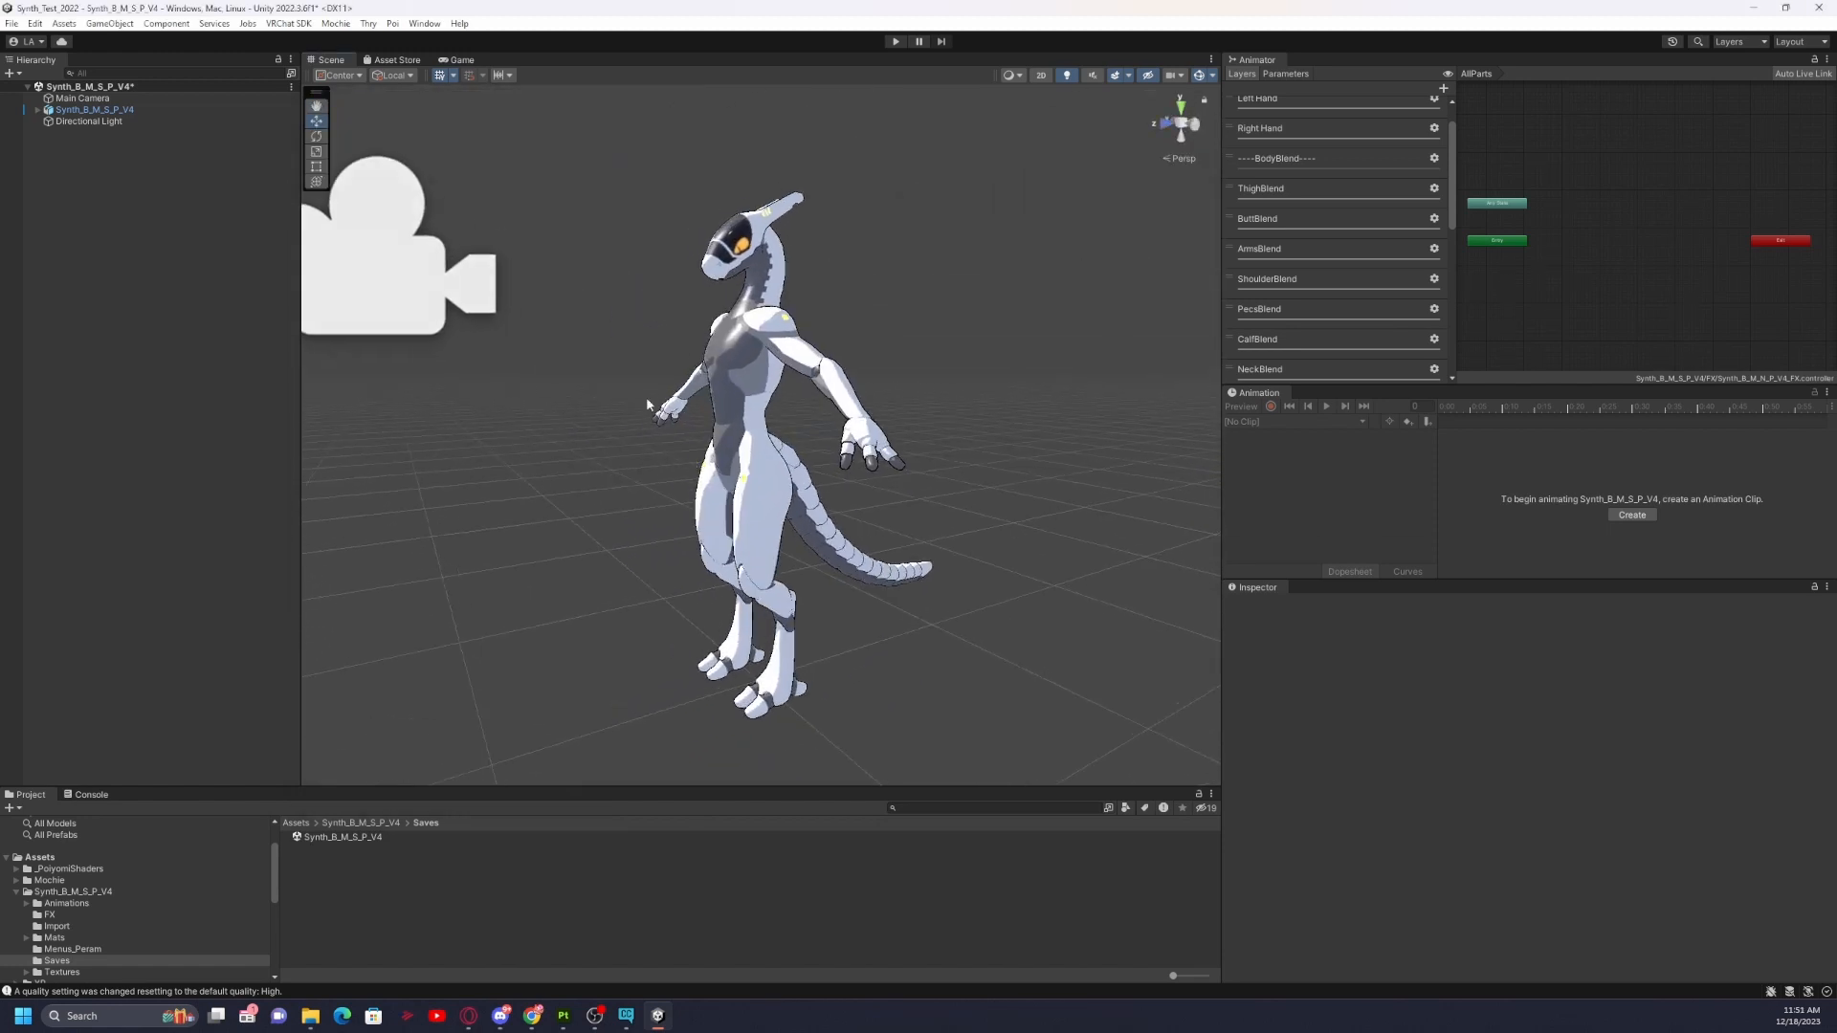
Examine the Poiyomi material settings on the avatar's Synth_M_SFW_Eyes_V4 mesh.
{"action": "left_click", "coordinate": [37, 110]}
{"action": "left_click", "coordinate": [117, 133]}
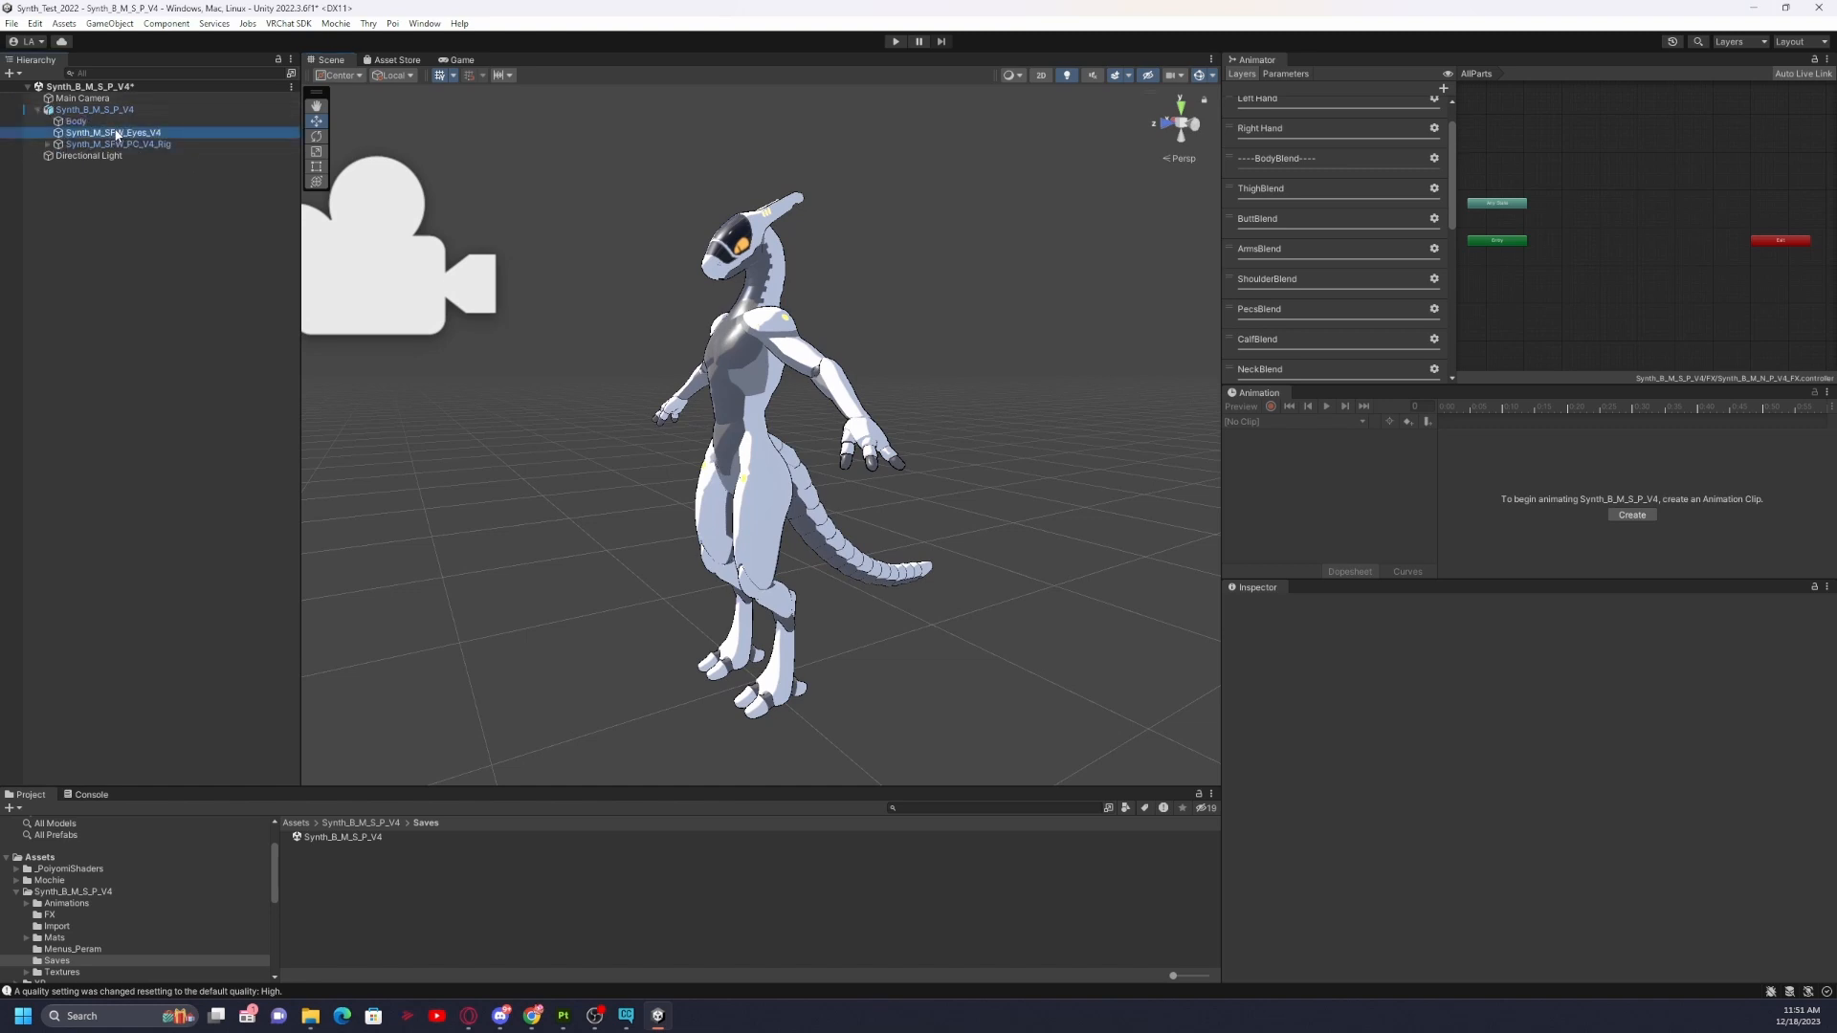
{"action": "scroll", "coordinate": [1359, 727], "scroll_direction": "down", "scroll_amount": 3}
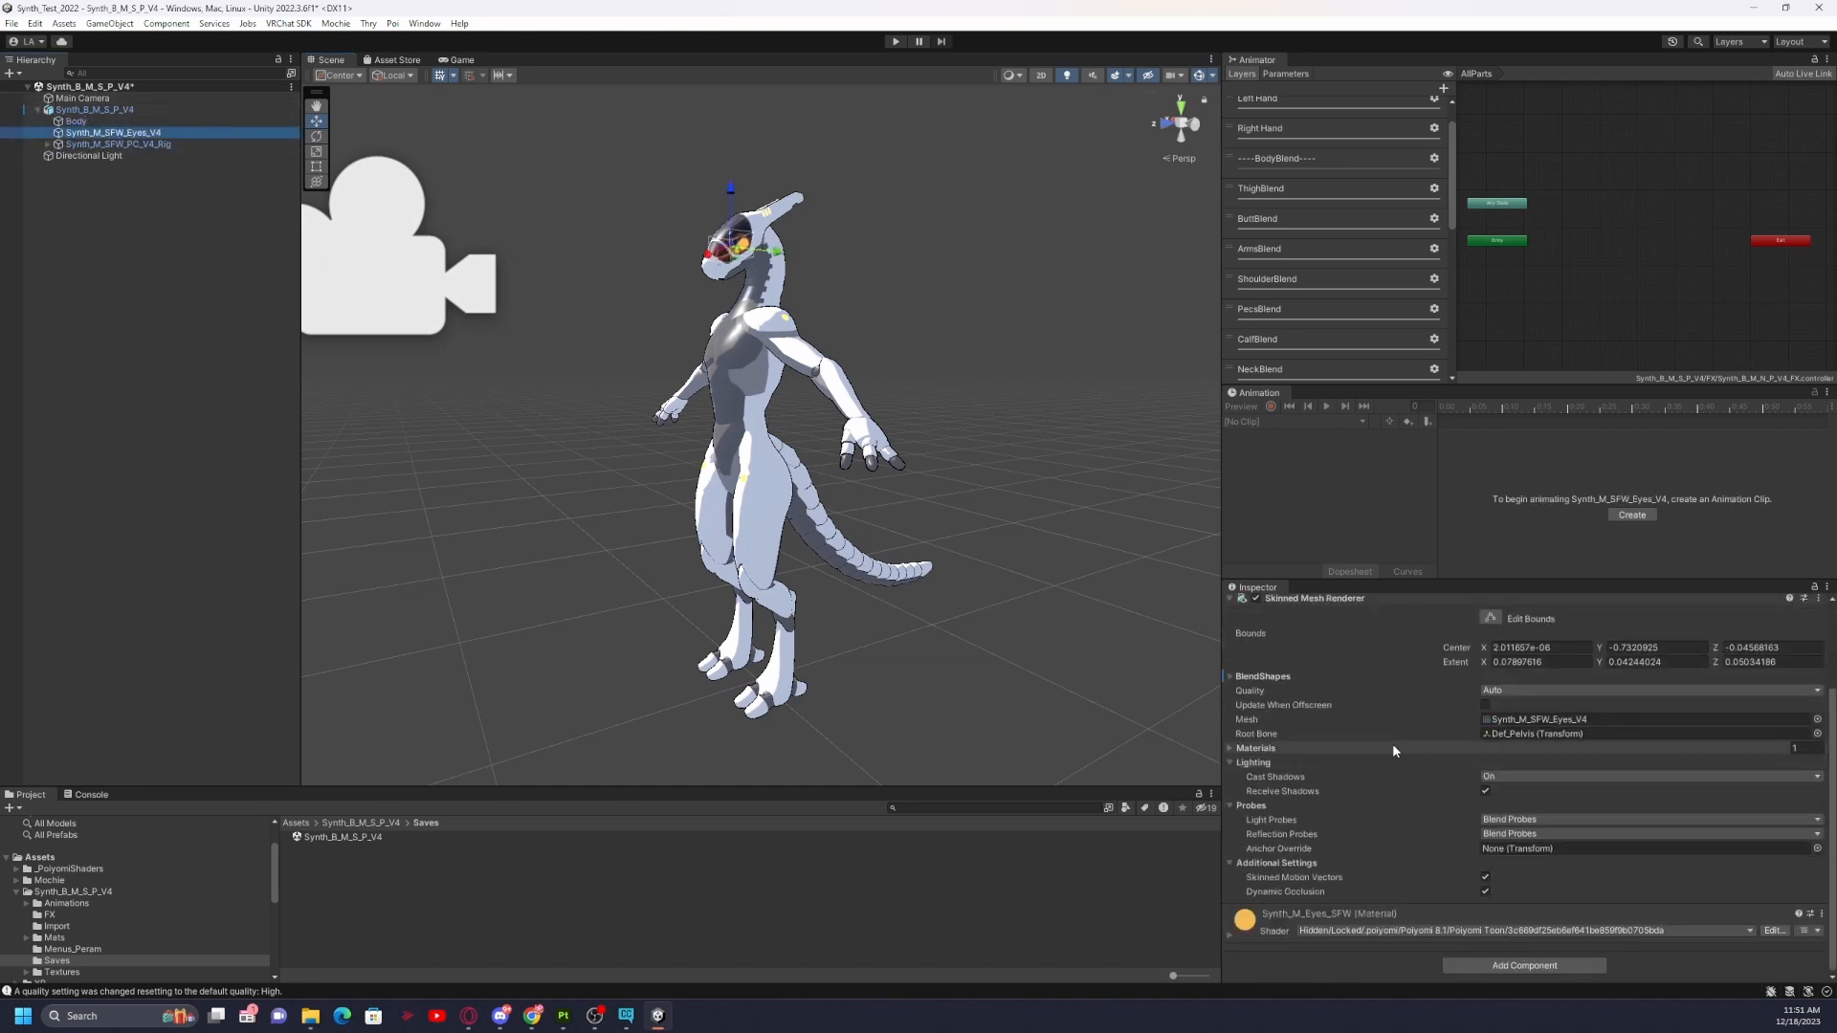
{"action": "left_click", "coordinate": [1230, 936]}
{"action": "scroll", "coordinate": [1410, 786], "scroll_direction": "down", "scroll_amount": 5}
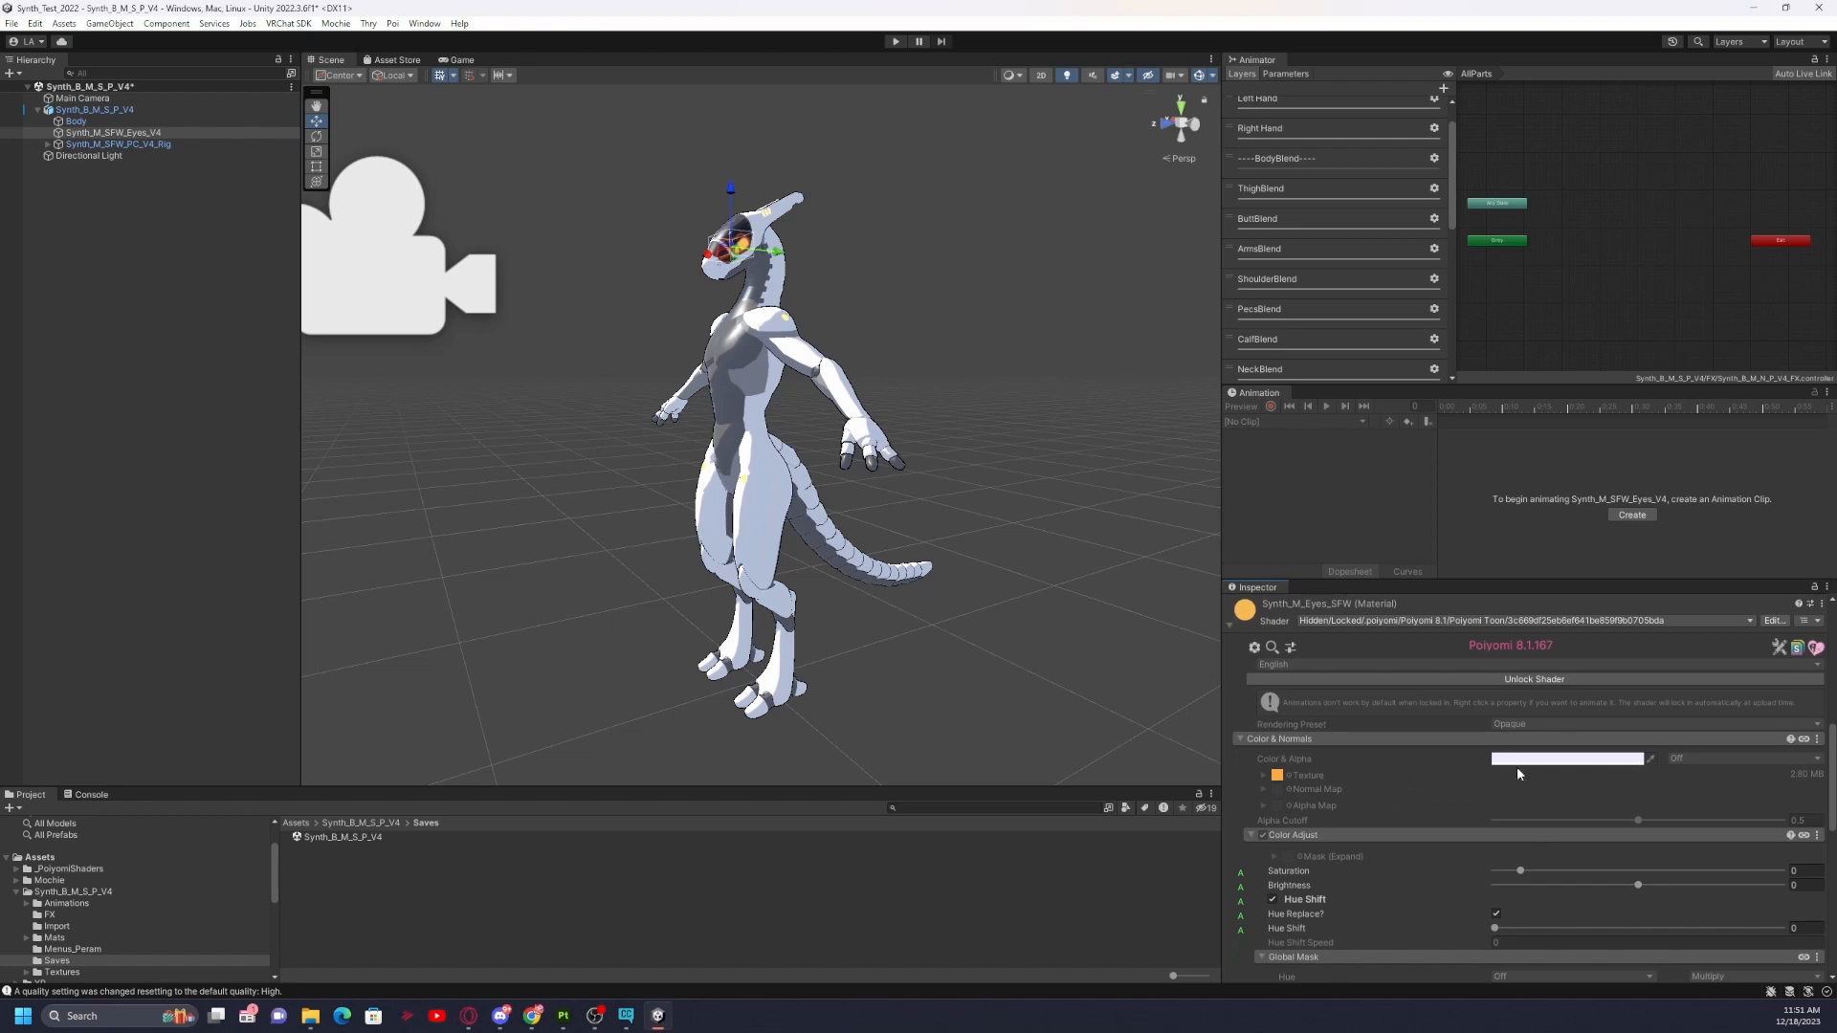
Show the Body mesh's Synth_M_Glass_SFW material and inspect the glass visor up close from the side and front.
{"action": "double_click", "coordinate": [165, 143]}
{"action": "double_click", "coordinate": [94, 121]}
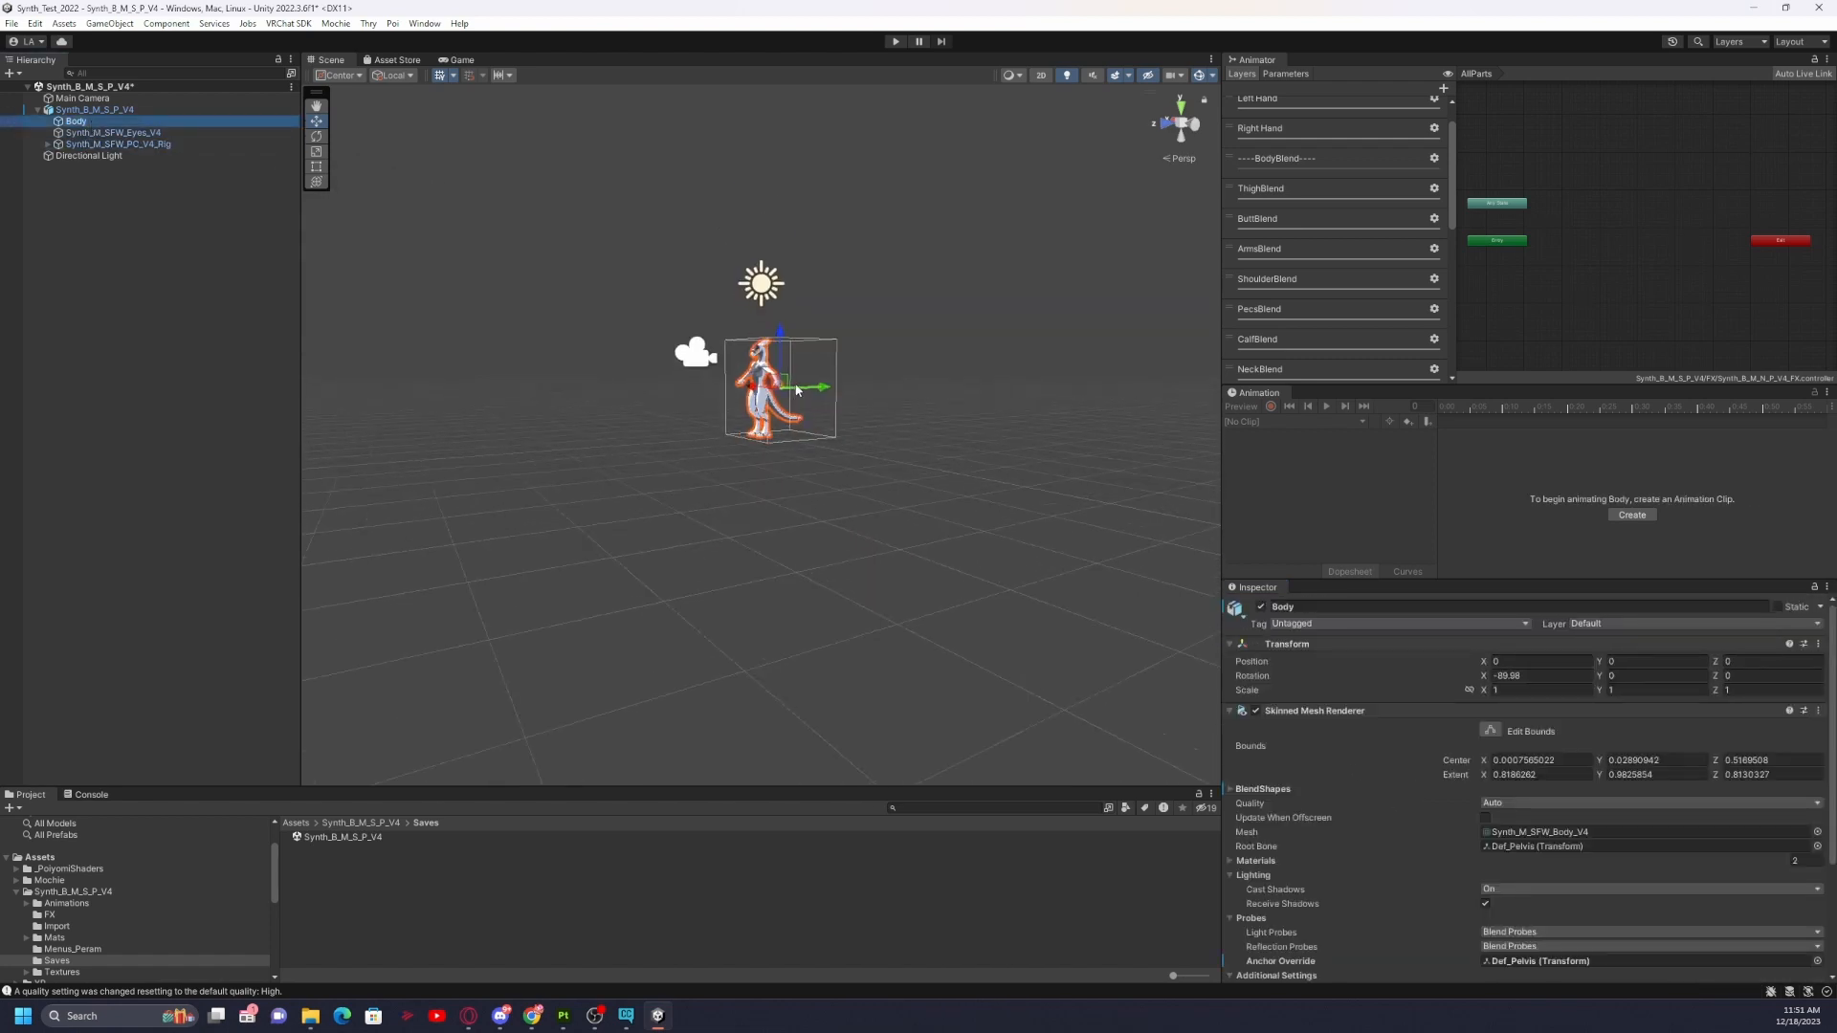
{"action": "scroll", "coordinate": [1685, 855], "scroll_direction": "down", "scroll_amount": 4}
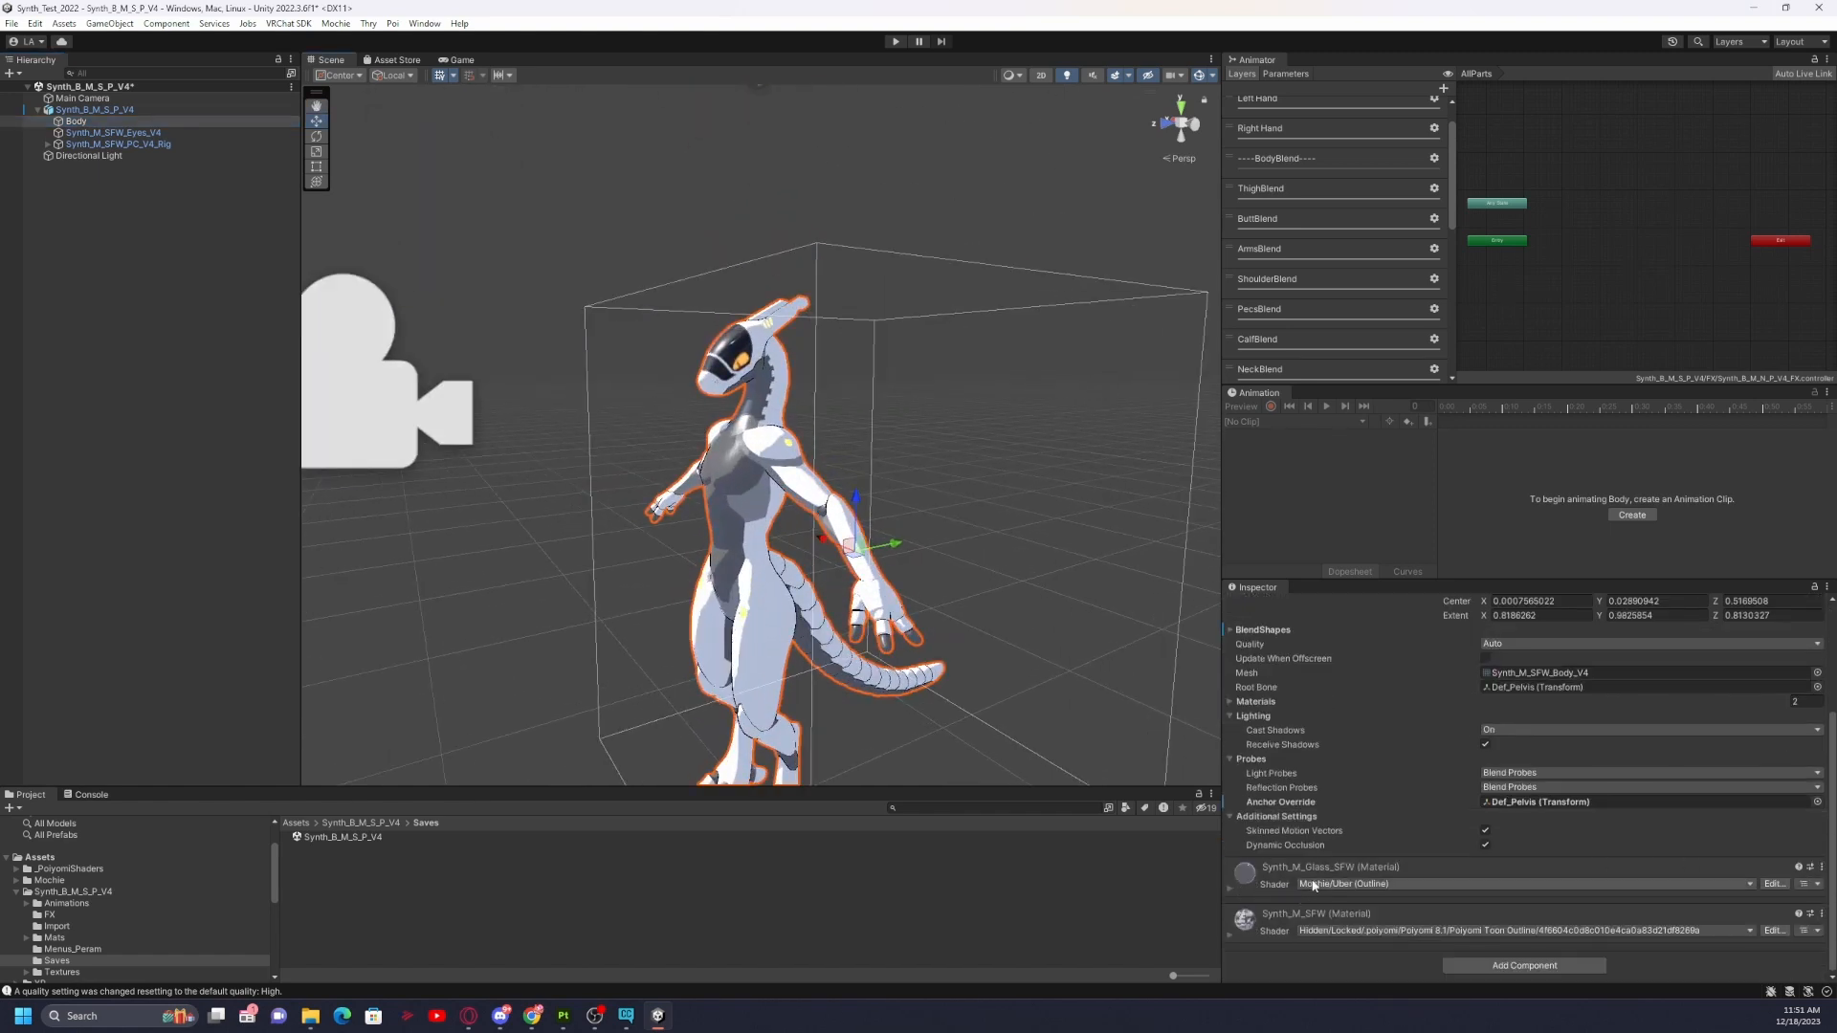
{"action": "left_click", "coordinate": [1229, 889]}
{"action": "left_click_drag", "start_coordinate": [679, 483], "coordinate": [841, 433], "text": "alt"}
{"action": "scroll", "coordinate": [934, 475], "scroll_direction": "up", "scroll_amount": 2}
{"action": "scroll", "coordinate": [876, 490], "scroll_direction": "up", "scroll_amount": 4}
{"action": "scroll", "coordinate": [1041, 577], "scroll_direction": "up", "scroll_amount": 3}
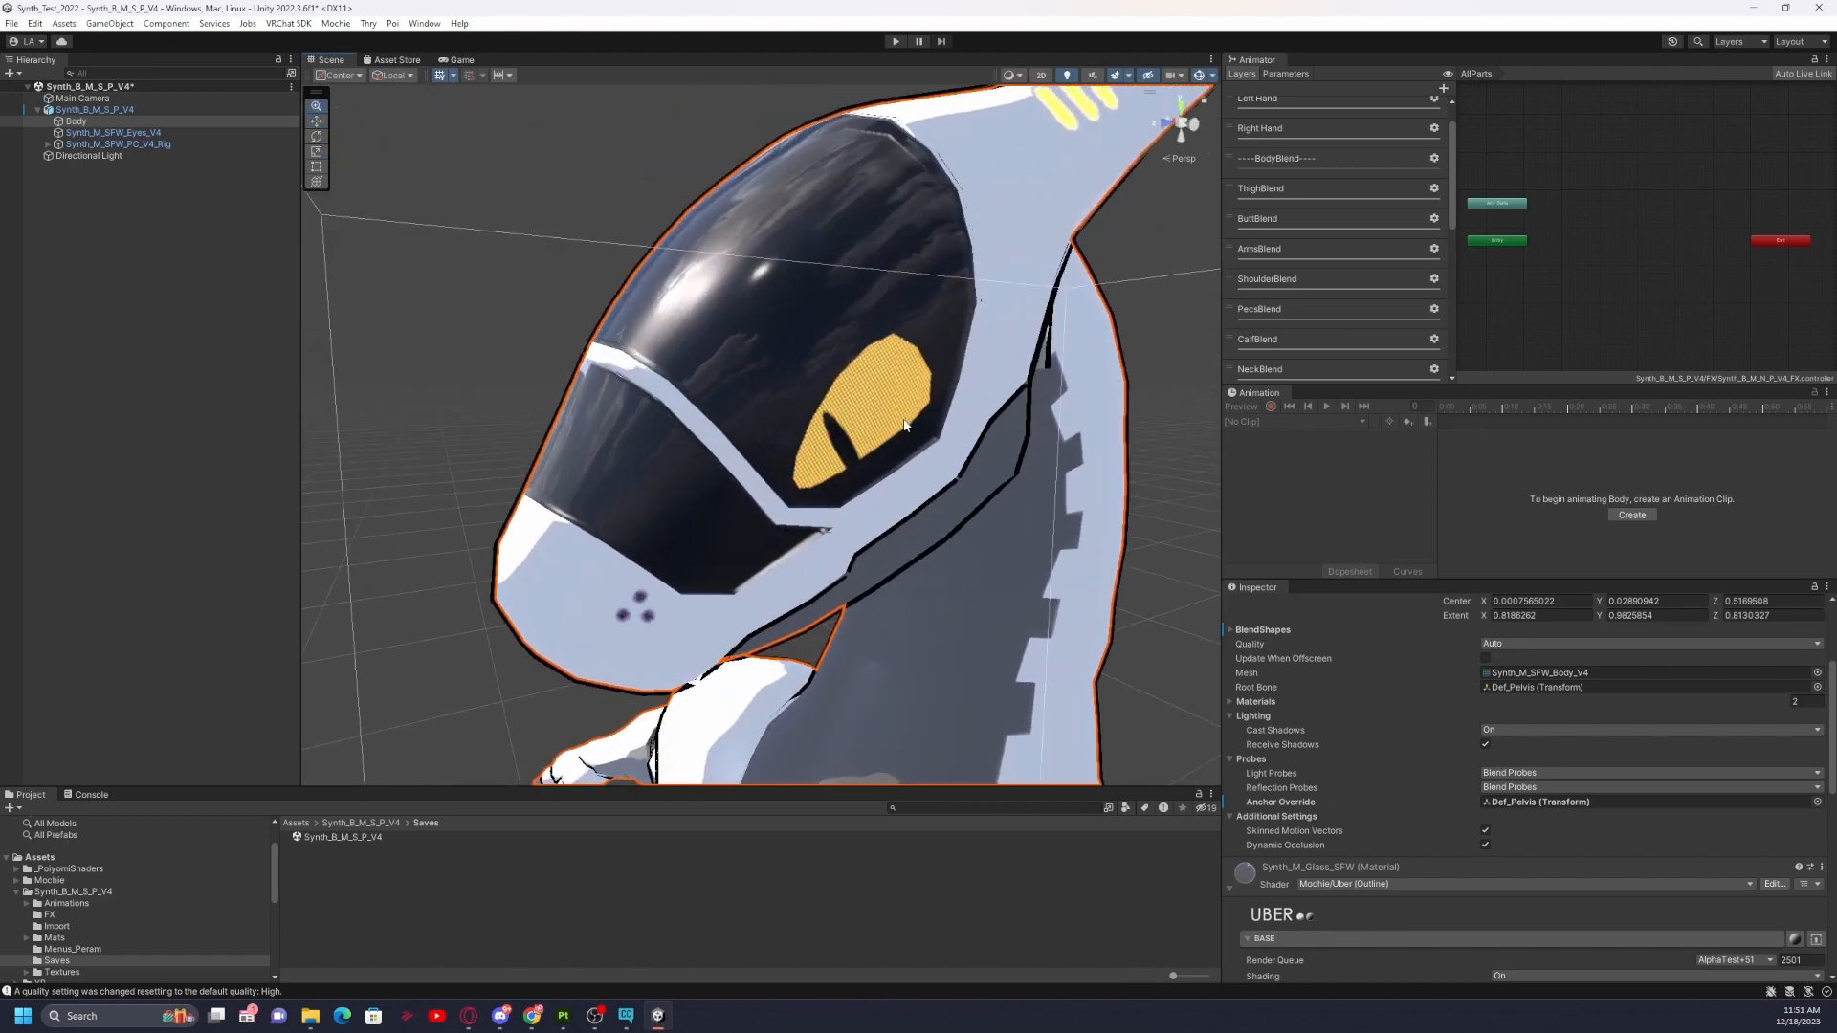
{"action": "left_click_drag", "start_coordinate": [651, 440], "coordinate": [809, 434], "text": "alt"}
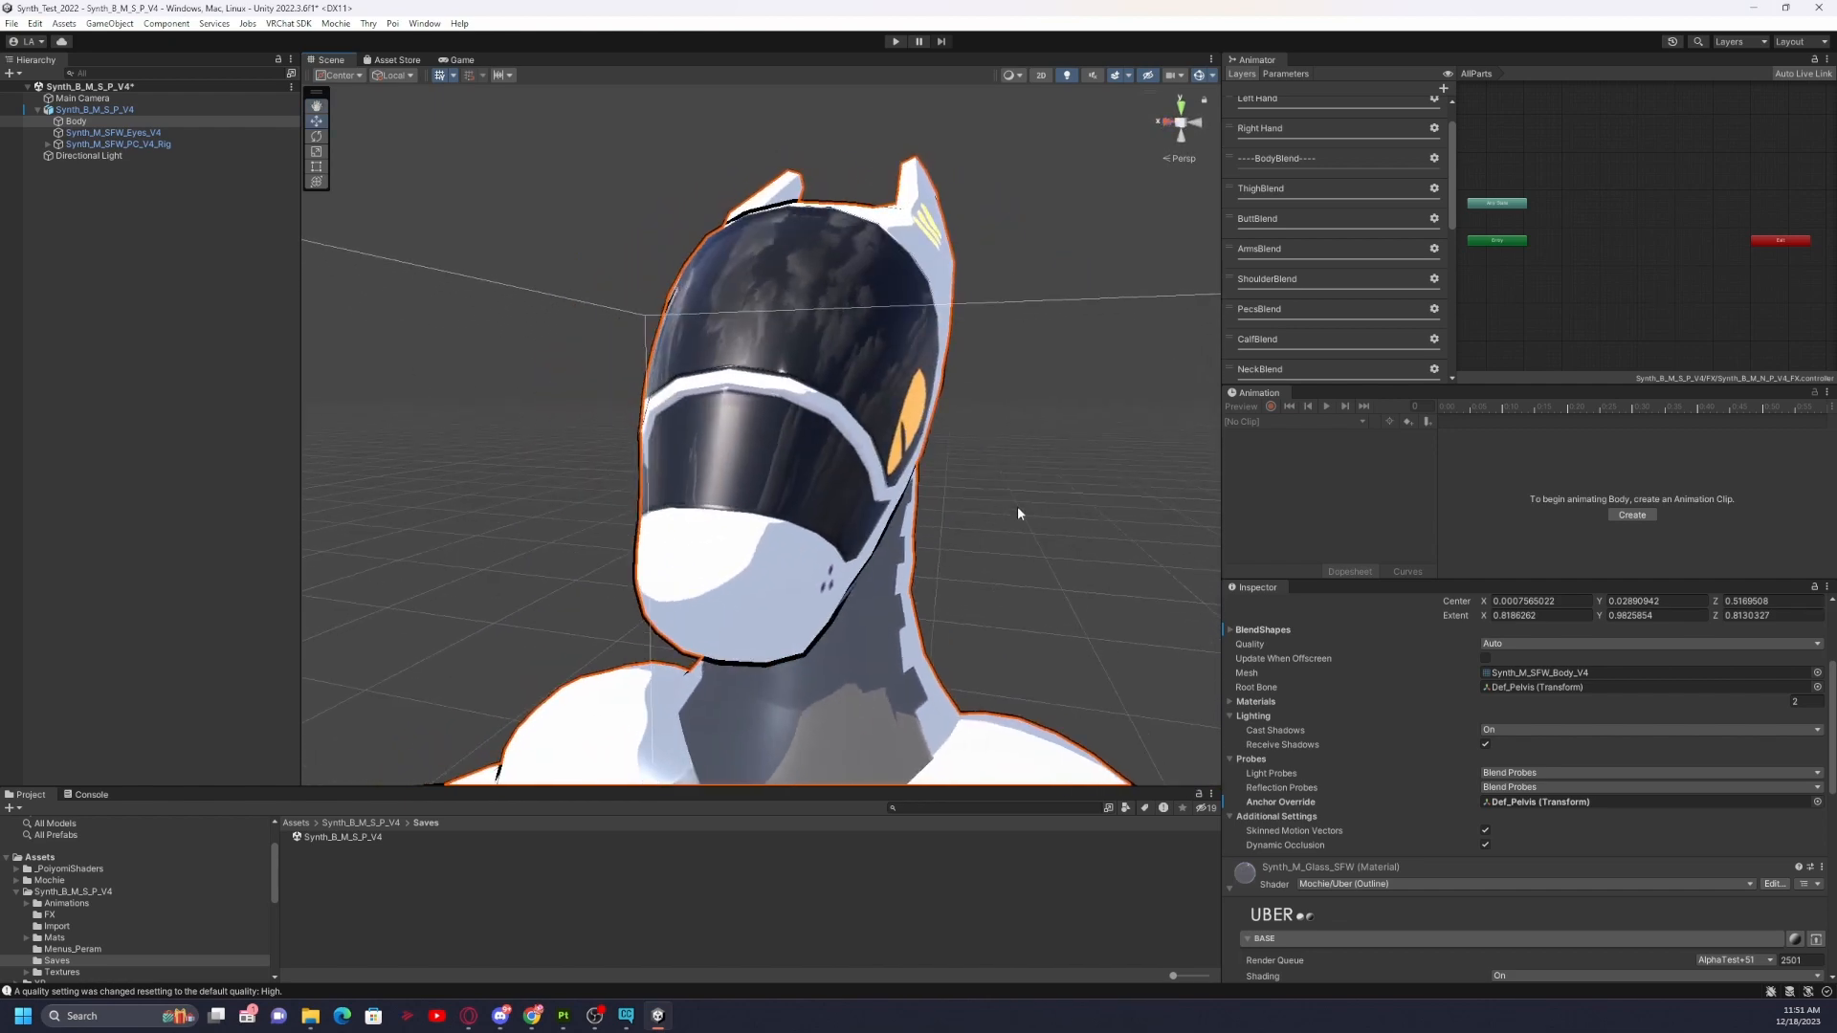
View the blending mode options of the Synth_M_Glass_SFW material without changing the mode.
{"action": "scroll", "coordinate": [1448, 841], "scroll_direction": "down", "scroll_amount": 4}
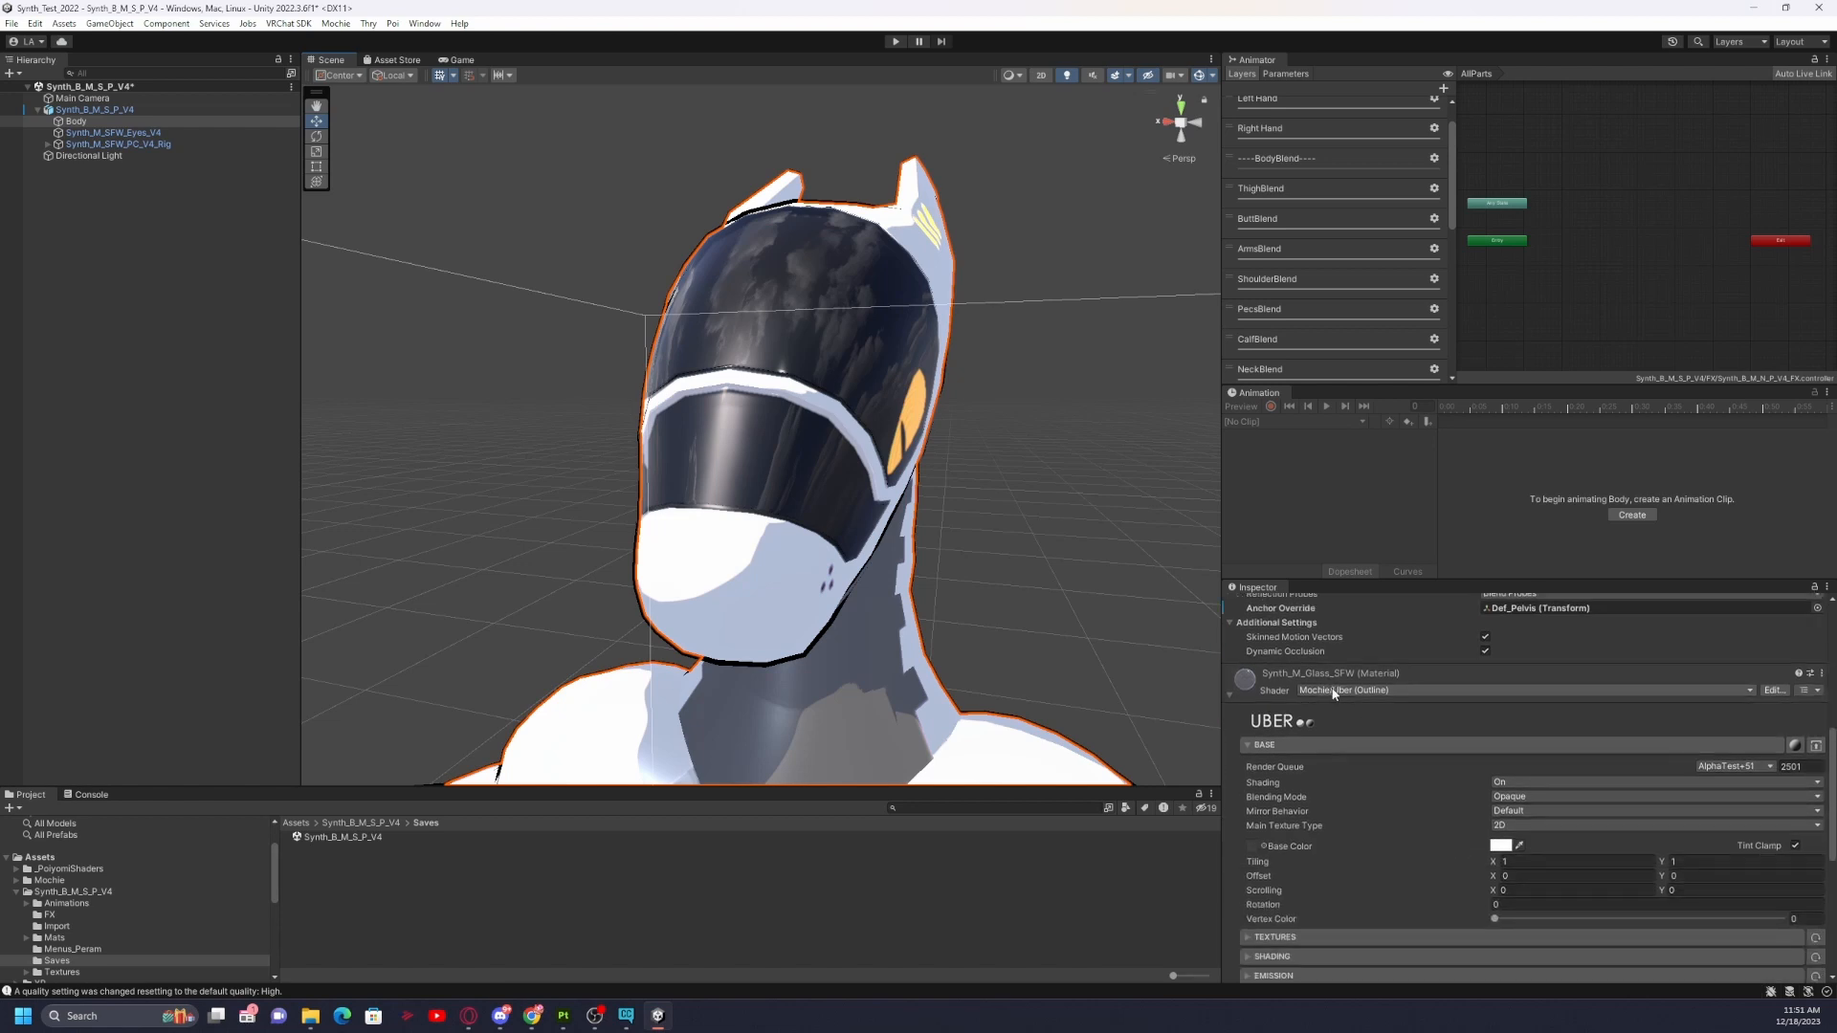
{"action": "left_click", "coordinate": [1559, 797]}
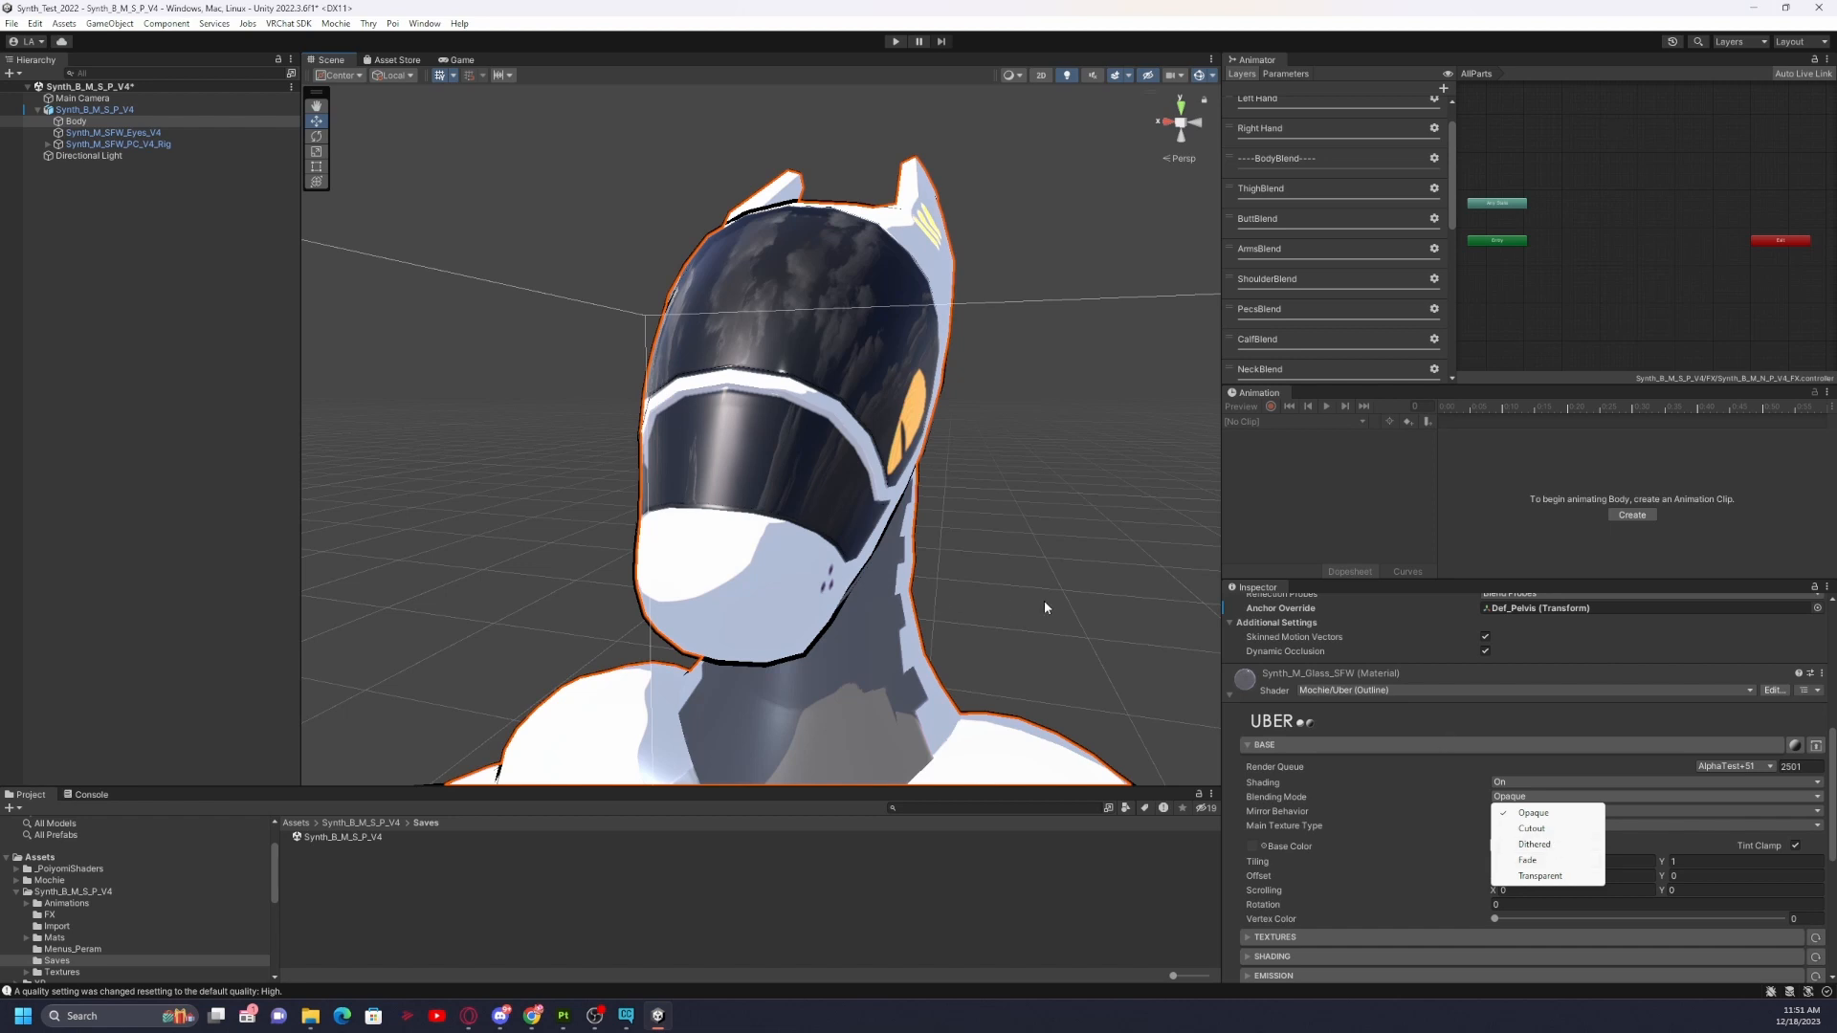
{"action": "left_click", "coordinate": [1146, 685]}
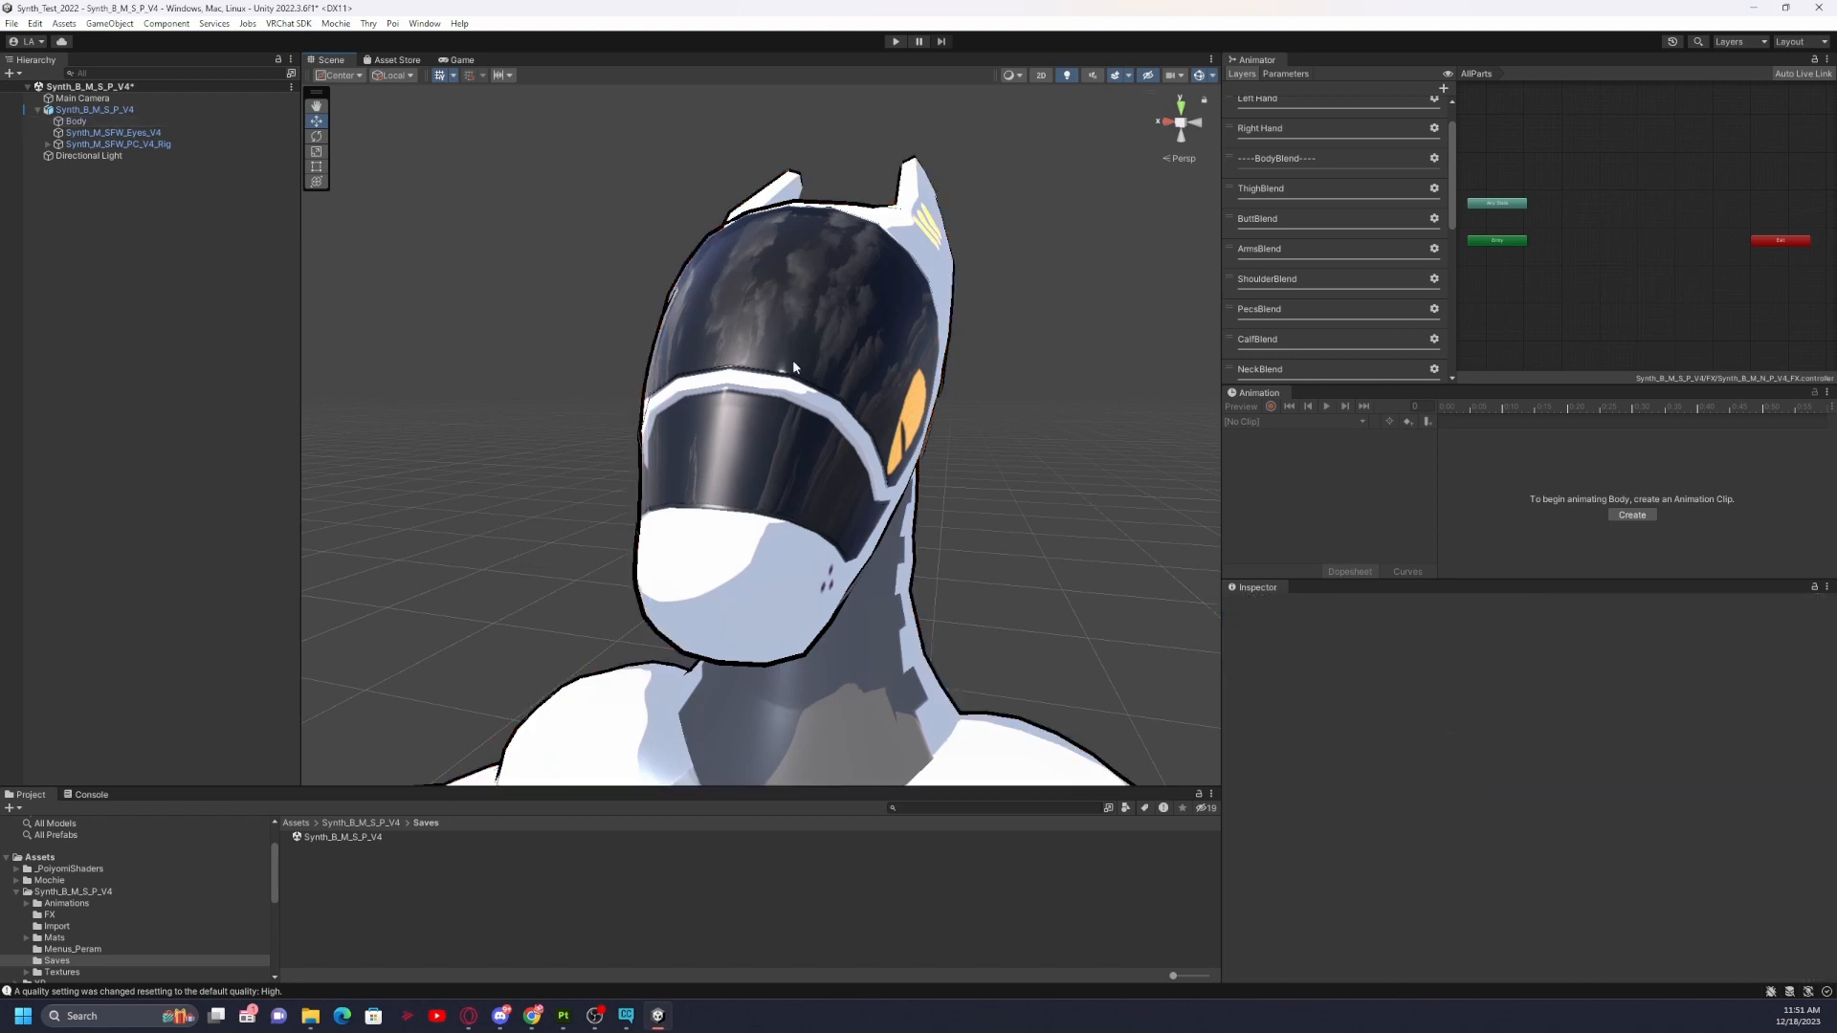
Reselect the Body mesh and show the Refraction settings within the glass material's Shading section.
{"action": "left_click", "coordinate": [807, 329]}
{"action": "scroll", "coordinate": [1266, 770], "scroll_direction": "down", "scroll_amount": 3}
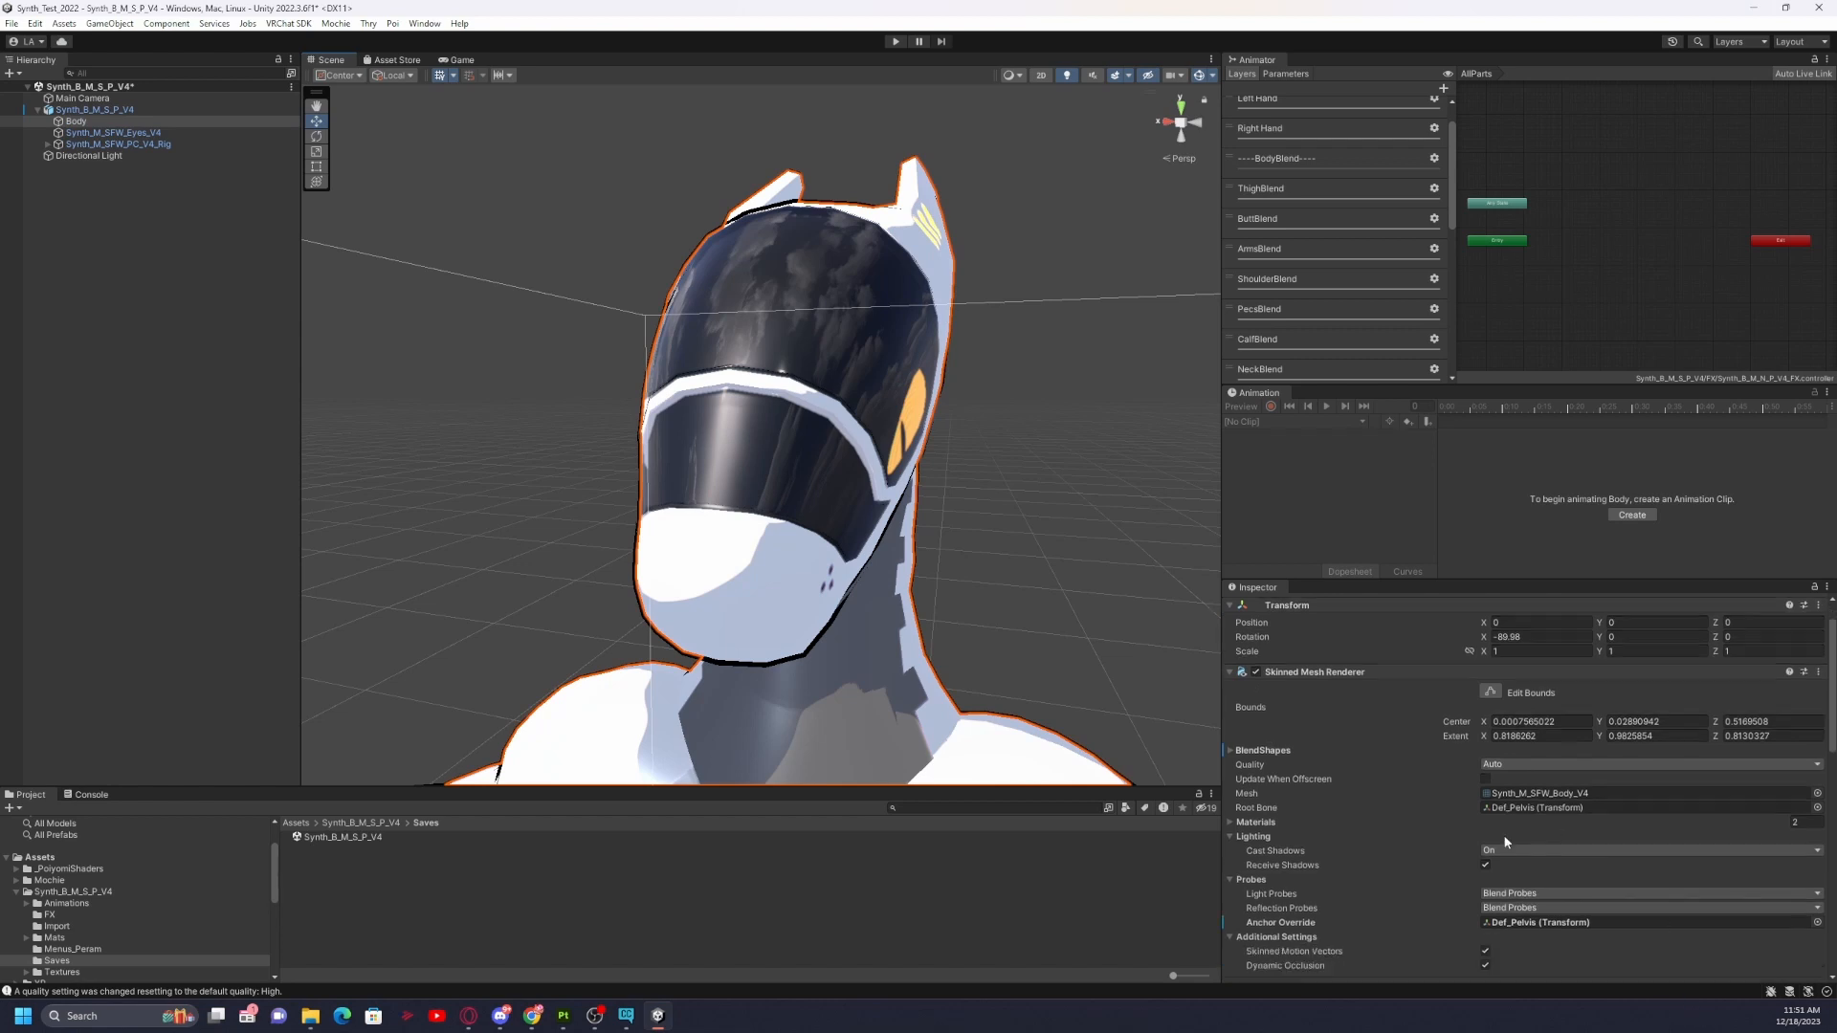
{"action": "scroll", "coordinate": [1426, 825], "scroll_direction": "down", "scroll_amount": 5}
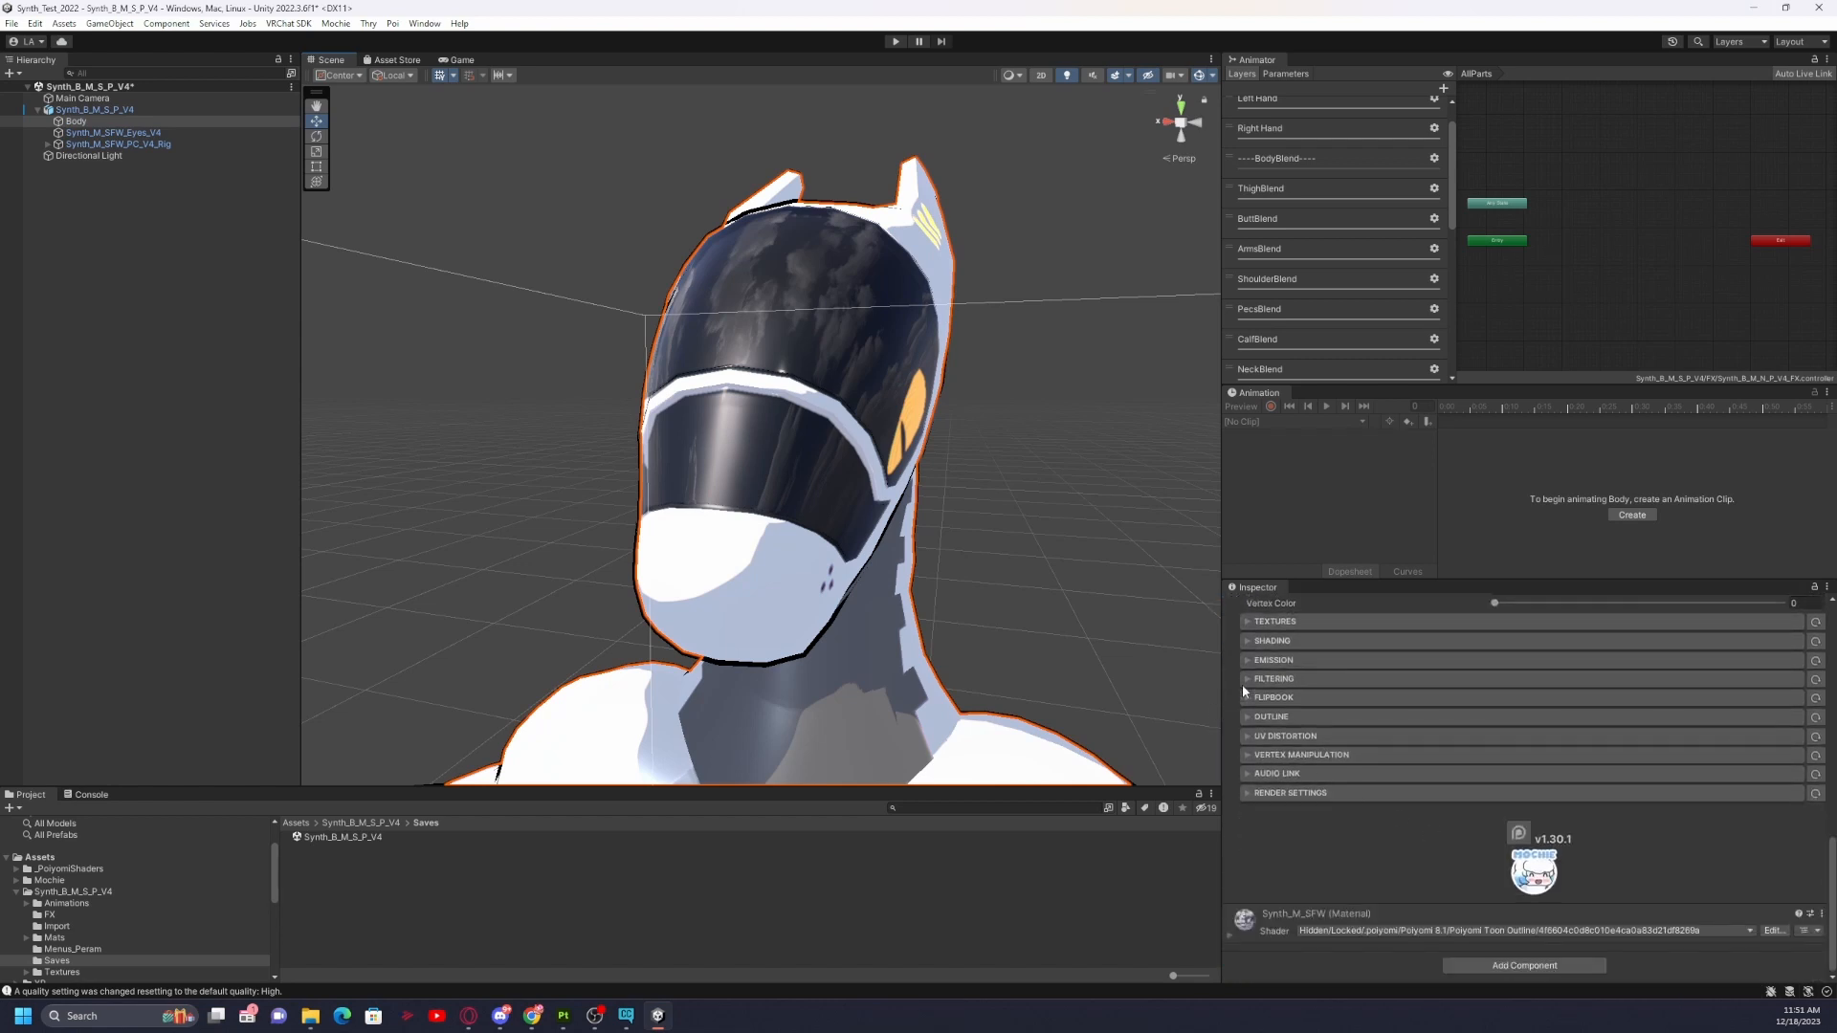
{"action": "left_click", "coordinate": [1246, 646]}
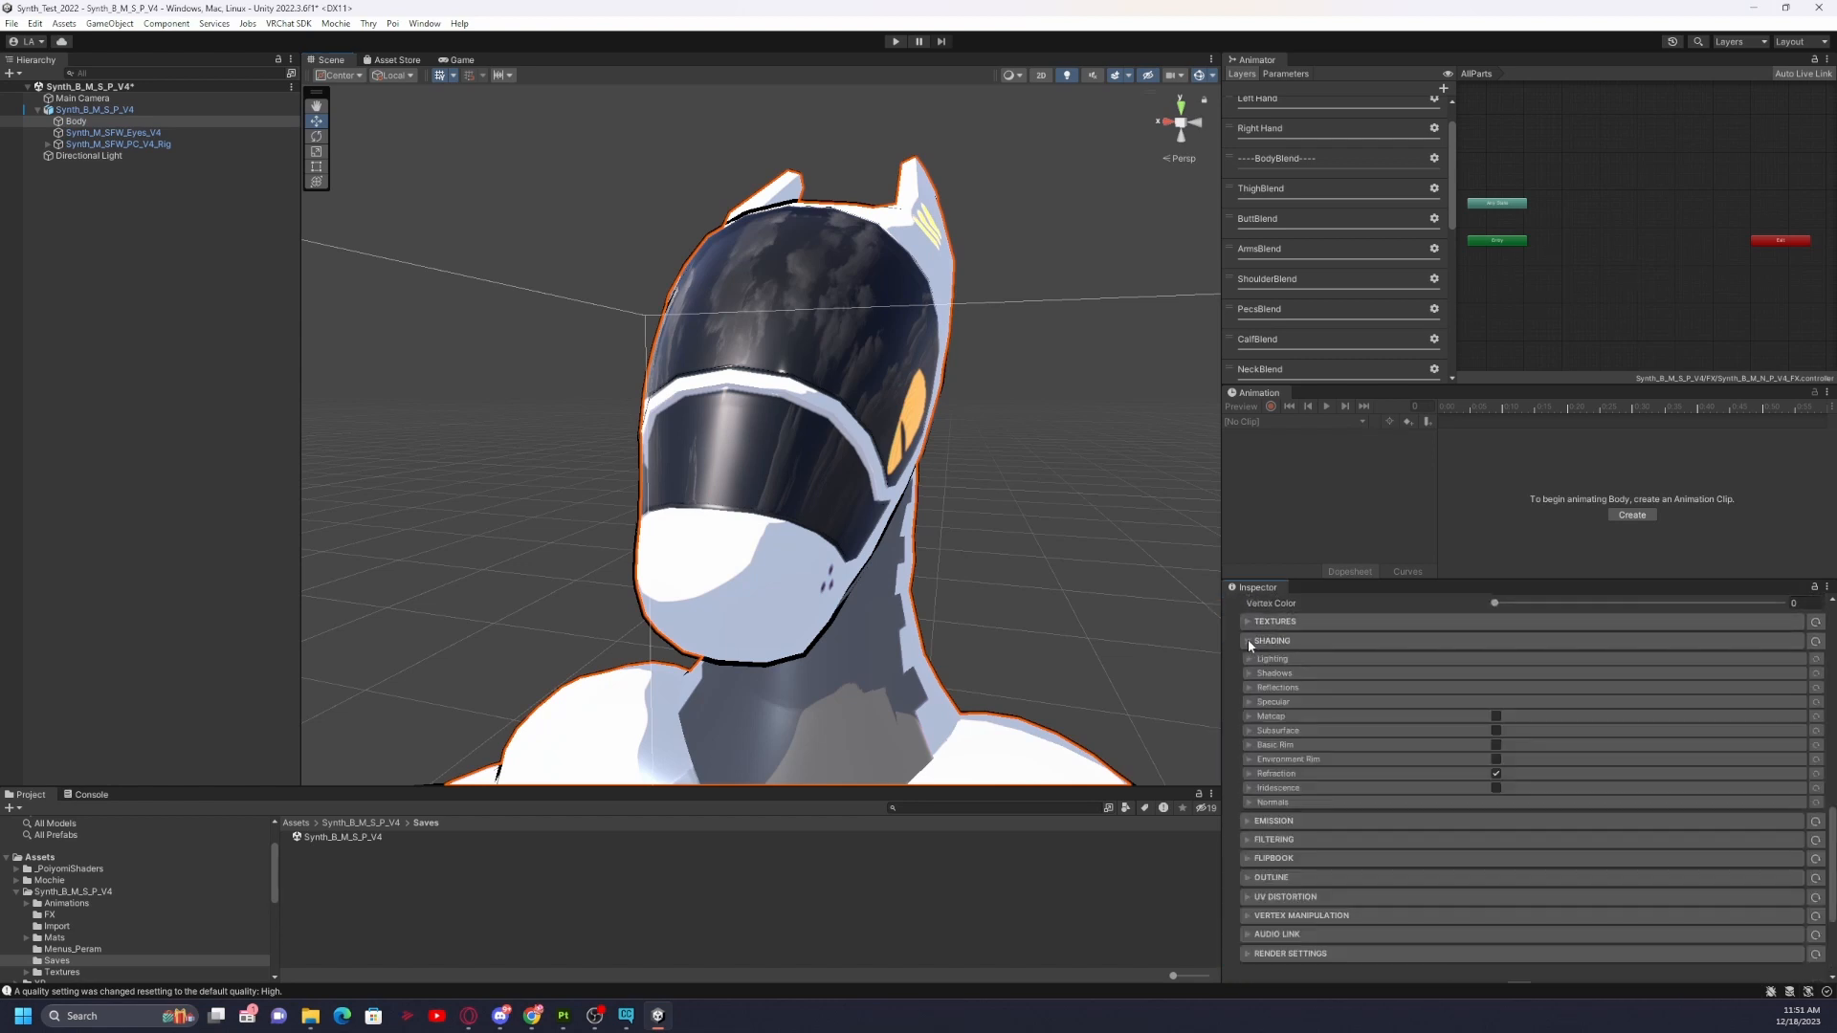
{"action": "left_click", "coordinate": [1250, 774]}
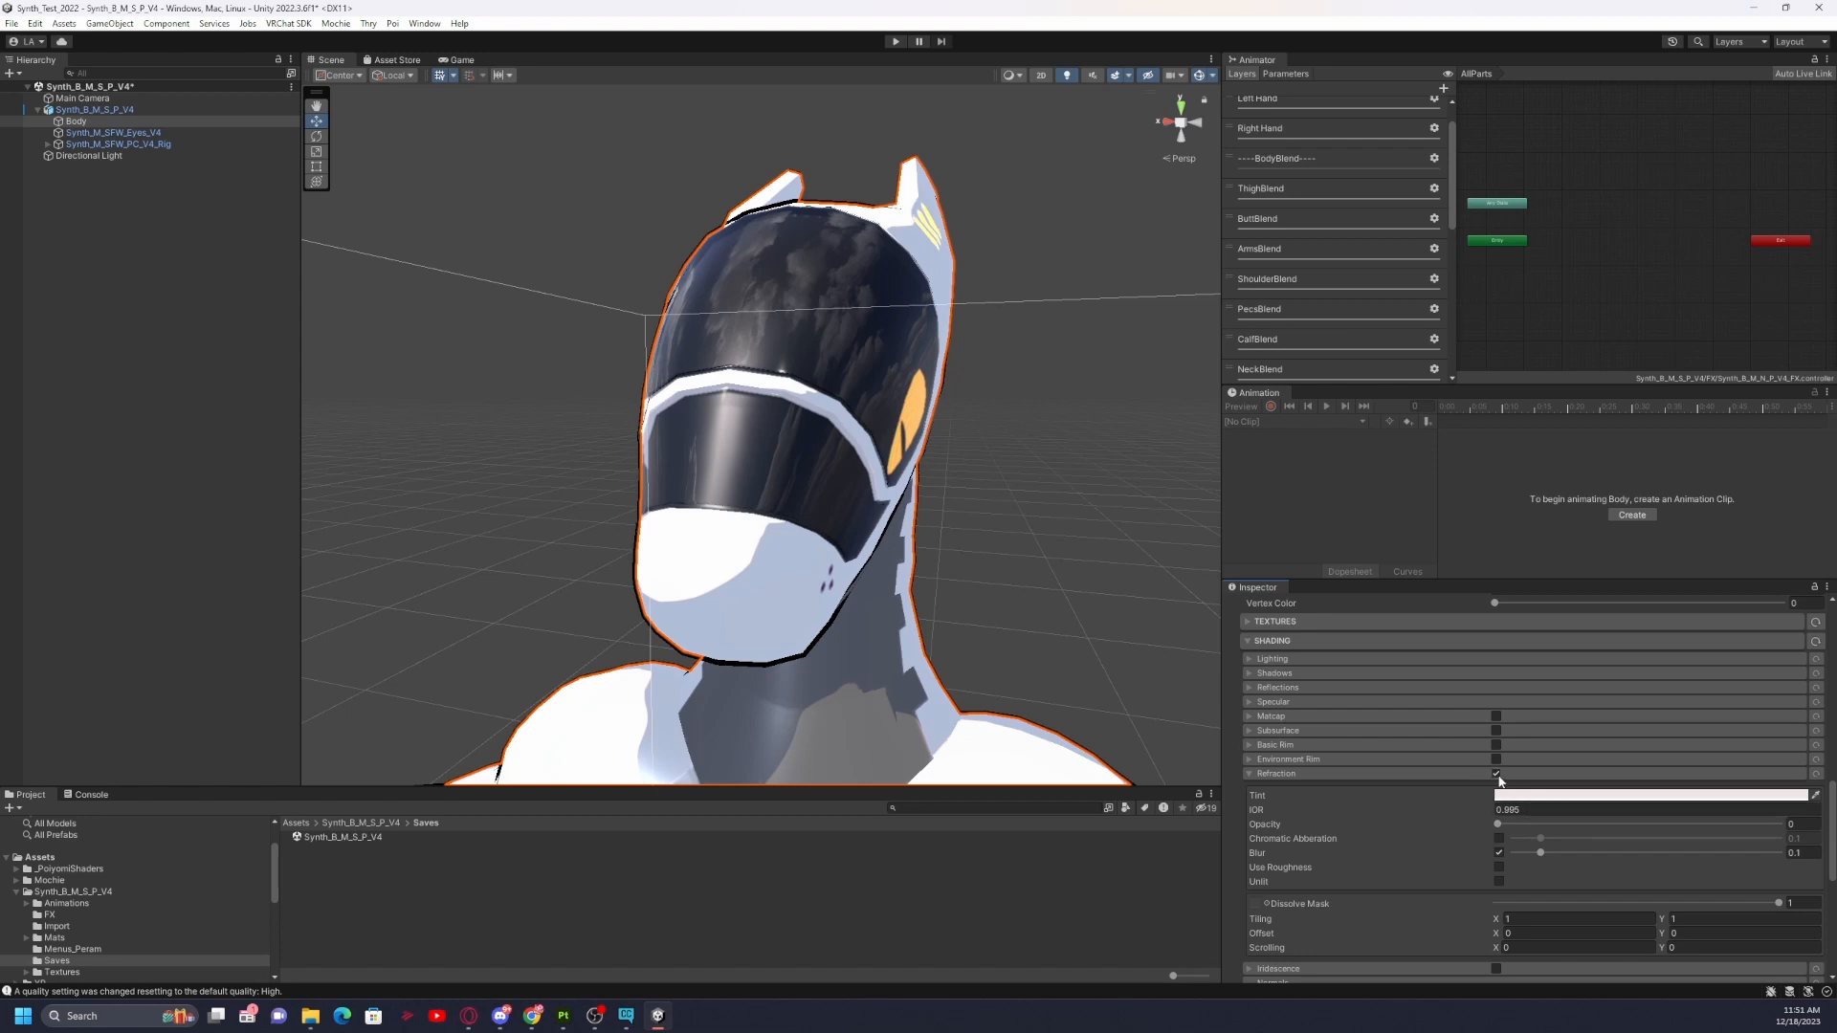
Collapse the Synth_M_Glass_SFW material and expand the Synth_M_SFW material's Poiyomi settings on the Body mesh.
{"action": "scroll", "coordinate": [1376, 783], "scroll_direction": "up", "scroll_amount": 1}
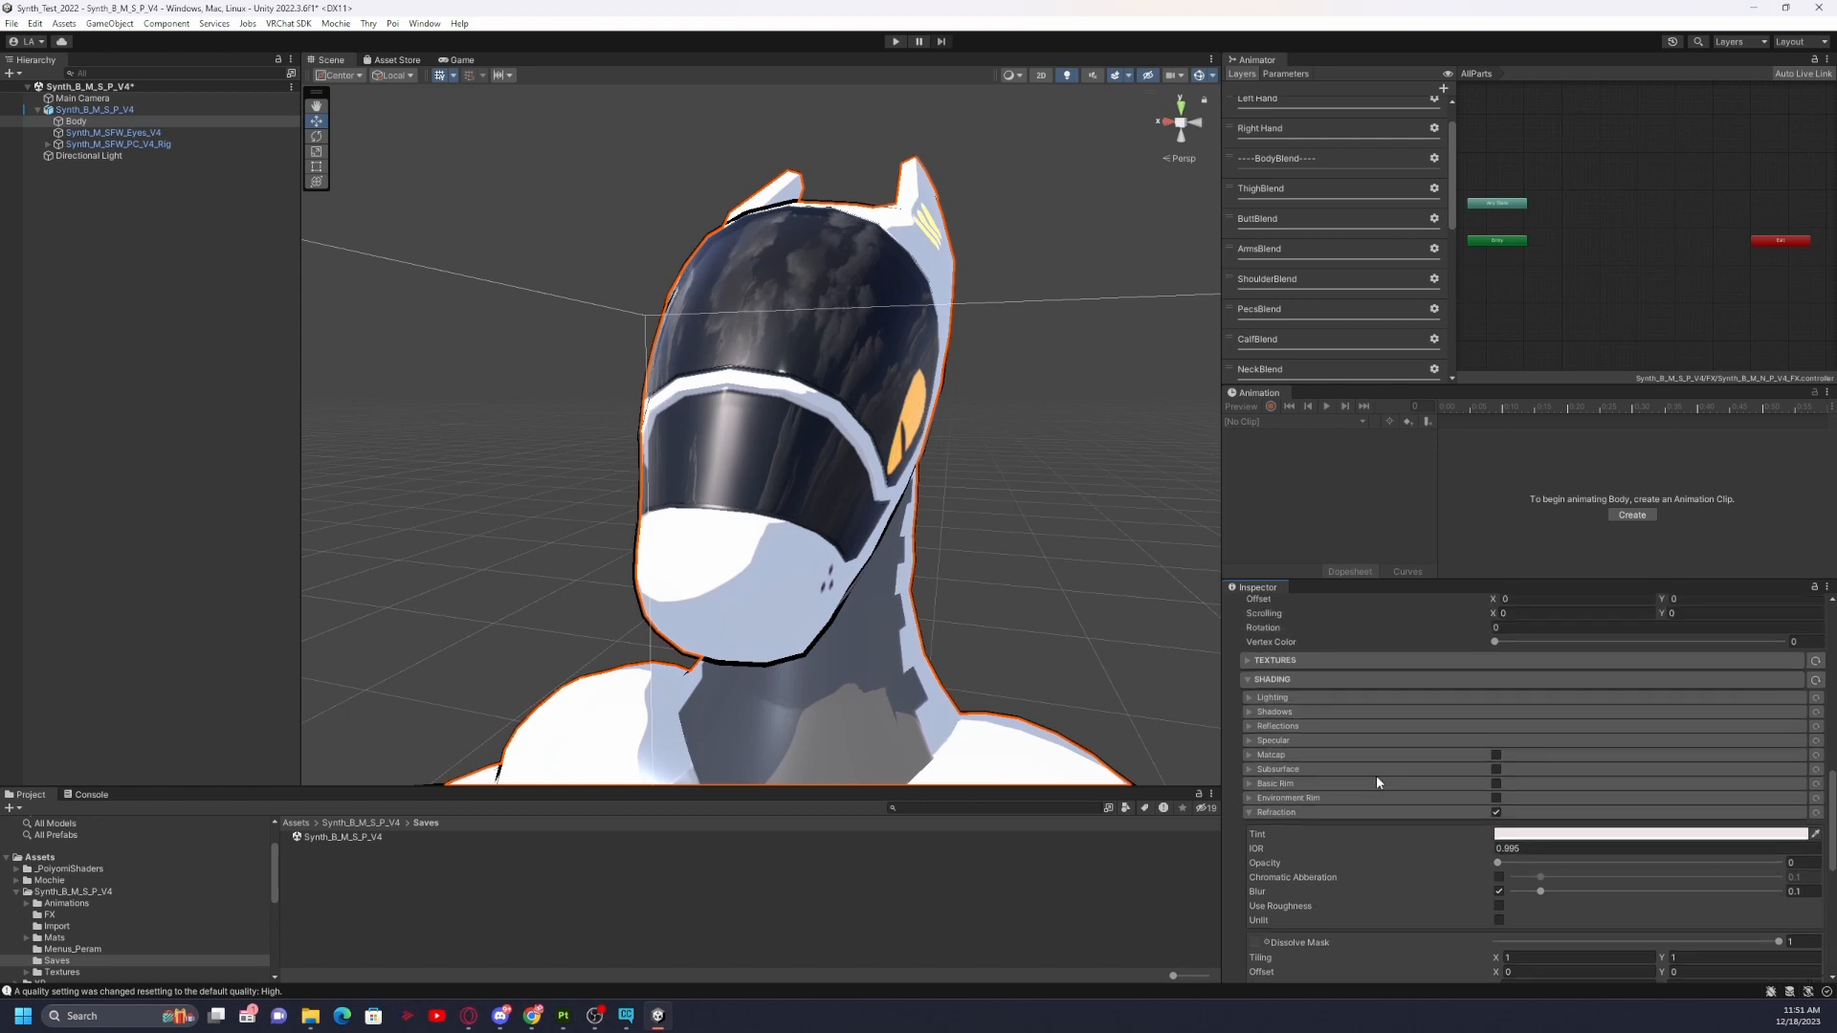
{"action": "scroll", "coordinate": [1377, 779], "scroll_direction": "up", "scroll_amount": 10}
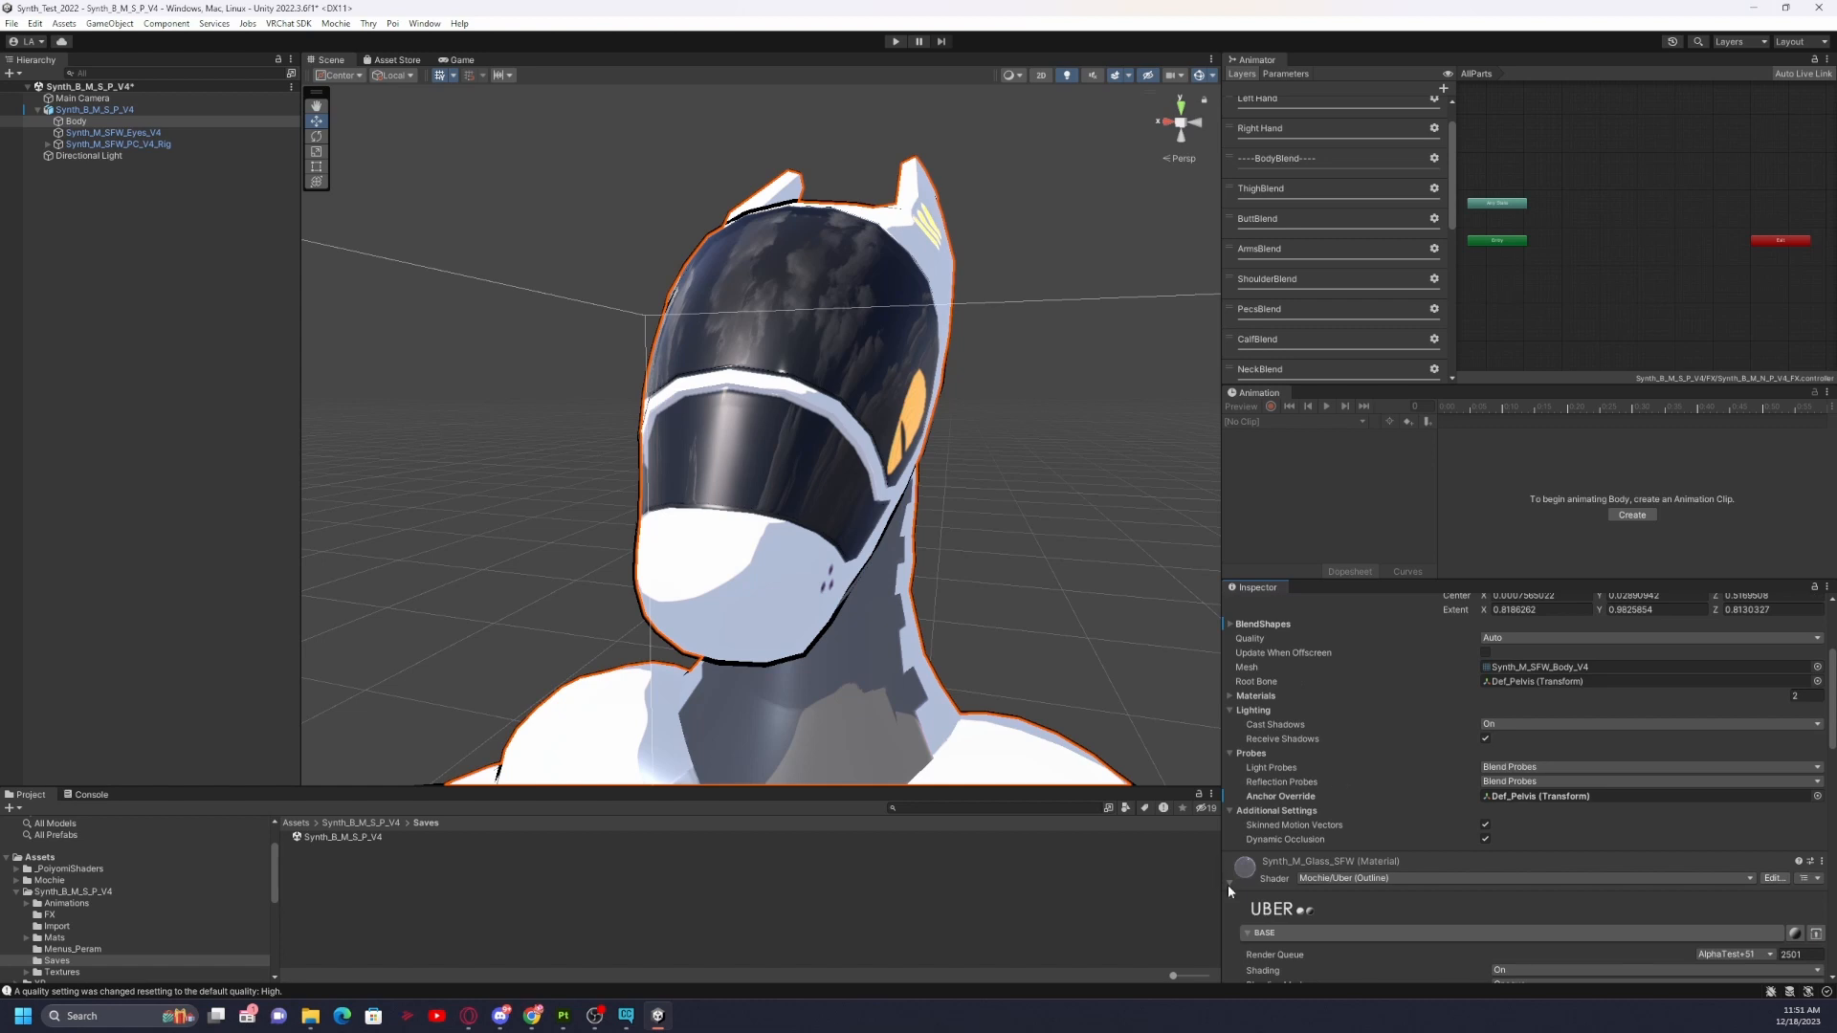
{"action": "left_click", "coordinate": [1229, 884]}
{"action": "left_click", "coordinate": [1231, 933]}
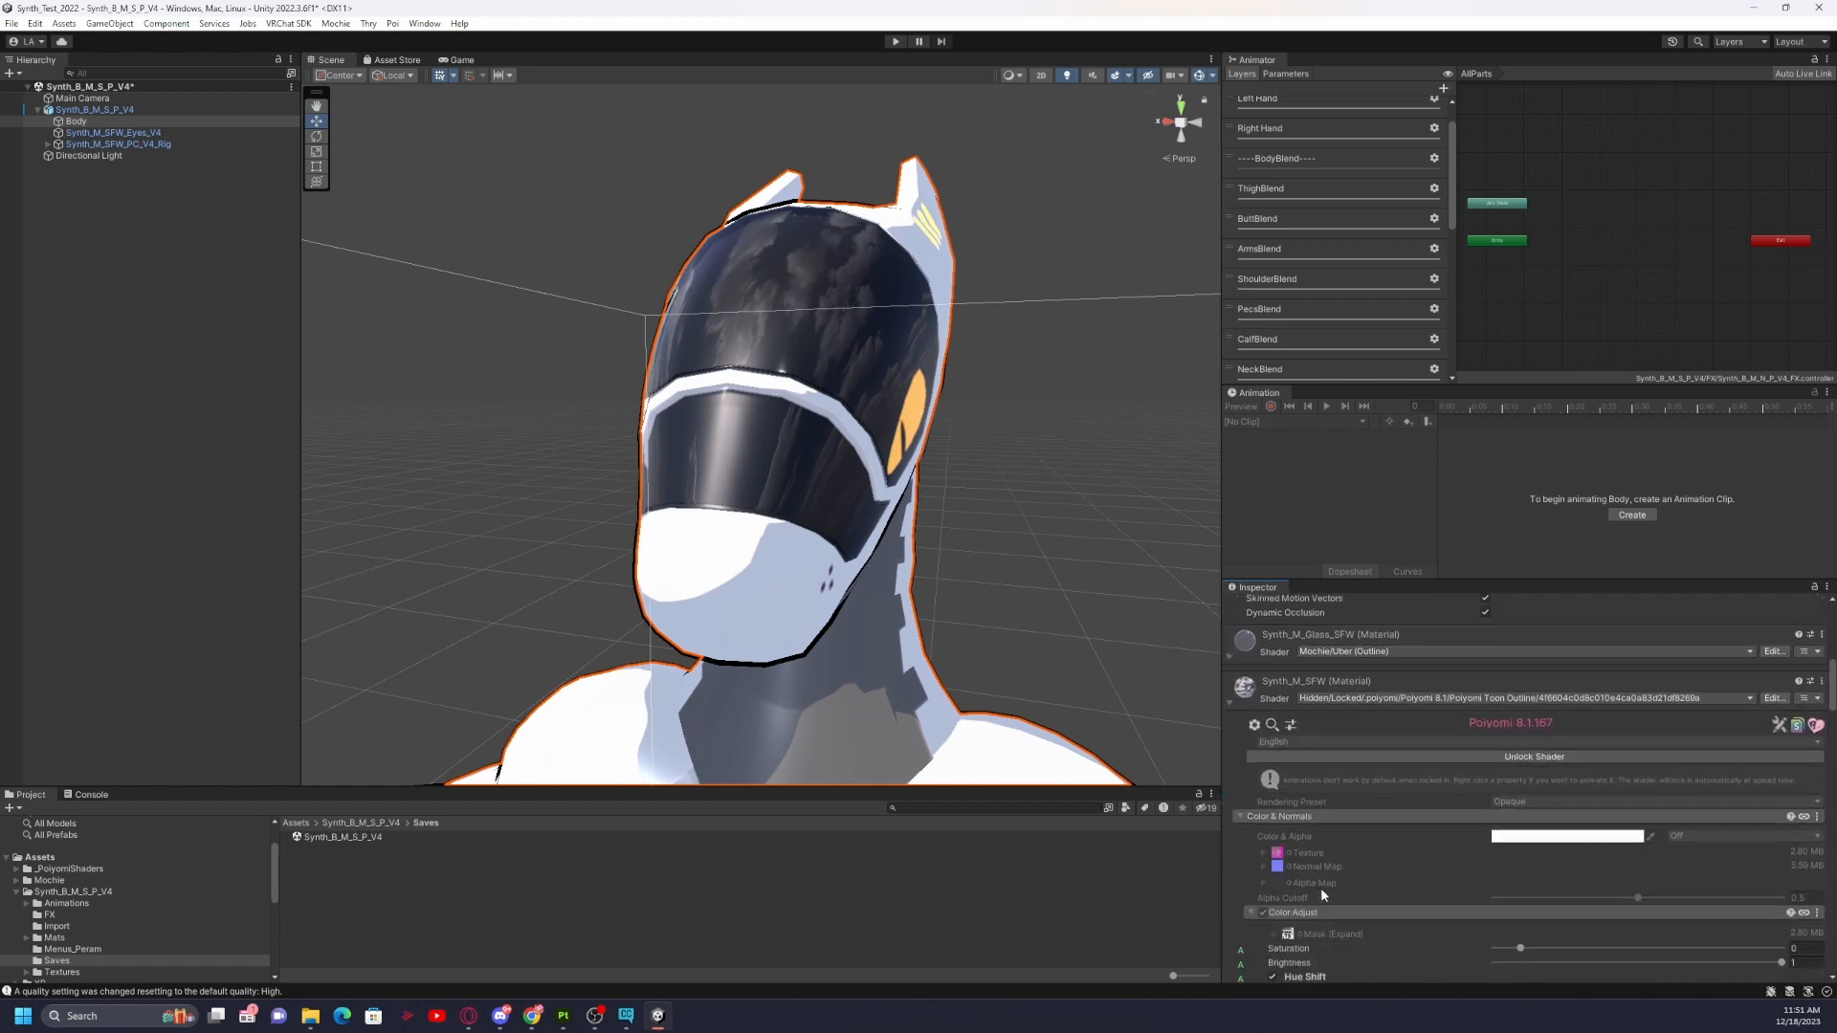
Unlock the Synth_M_SFW material's Poiyomi shader and review its Color & Normals, Color Adjust and Shading sections.
{"action": "scroll", "coordinate": [1339, 765], "scroll_direction": "down", "scroll_amount": 3}
{"action": "scroll", "coordinate": [1383, 679], "scroll_direction": "up", "scroll_amount": 3}
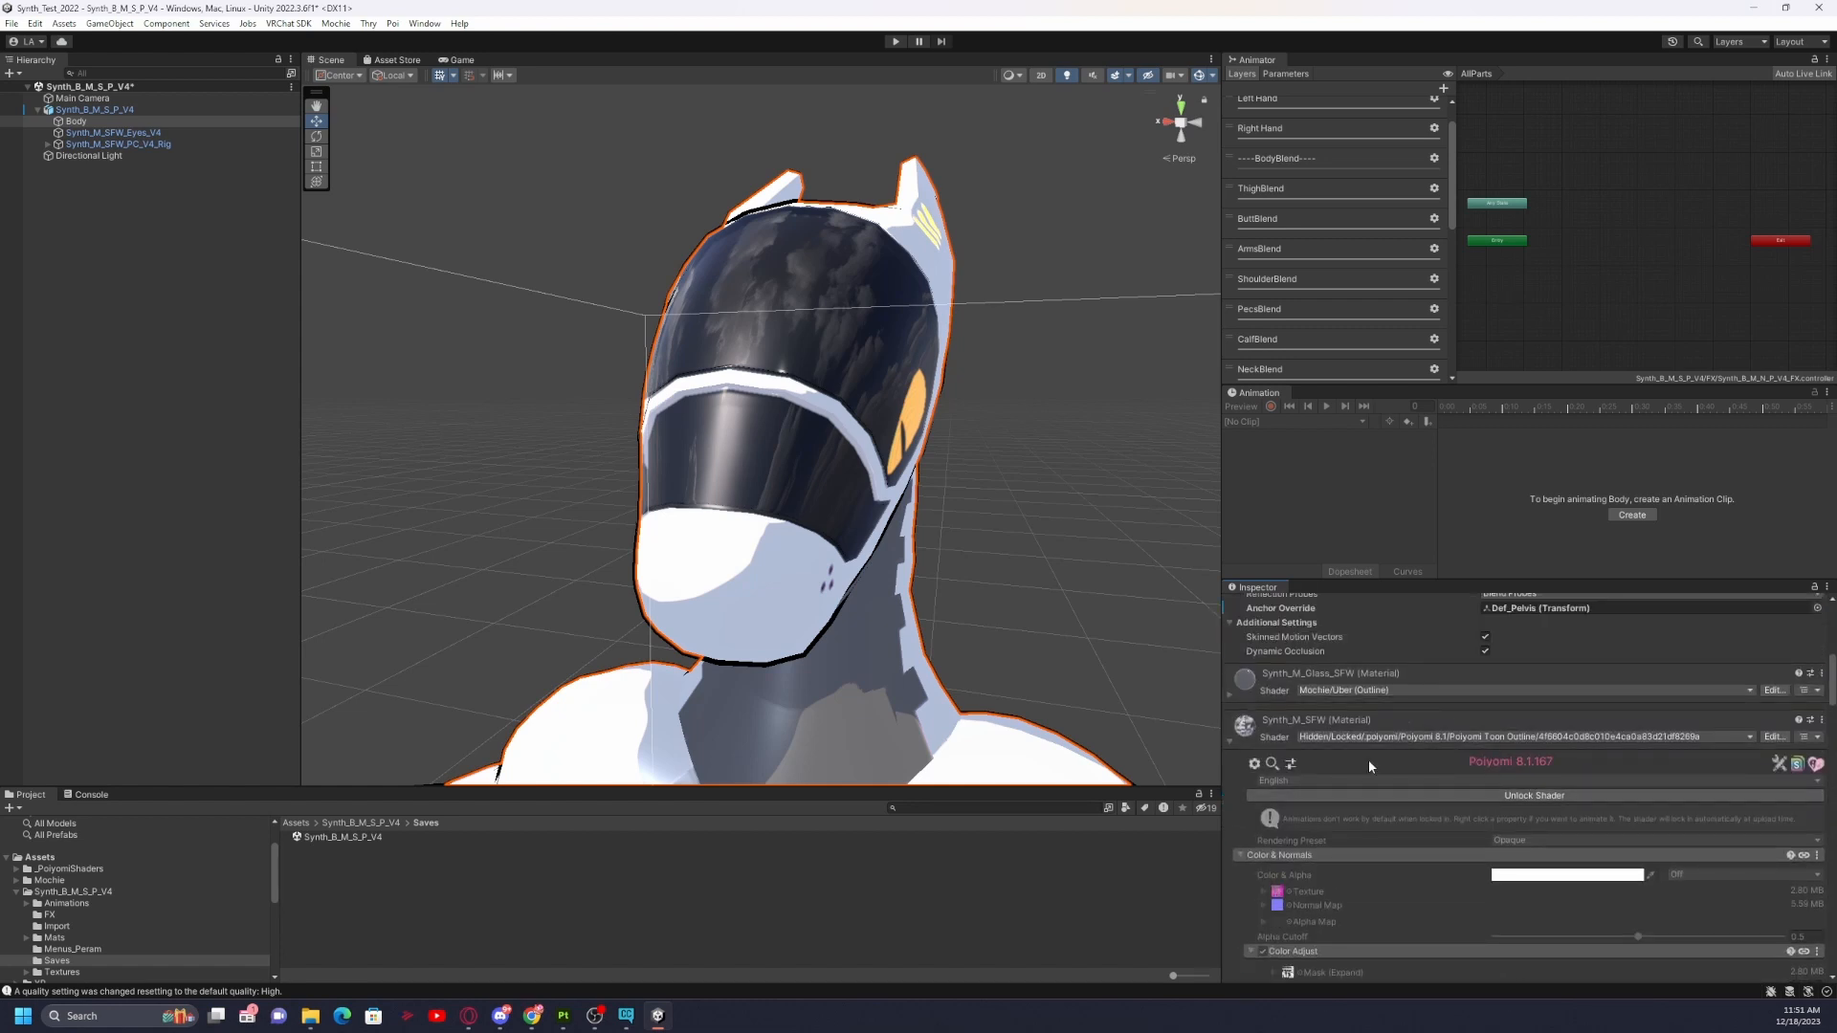
{"action": "left_click", "coordinate": [1506, 795]}
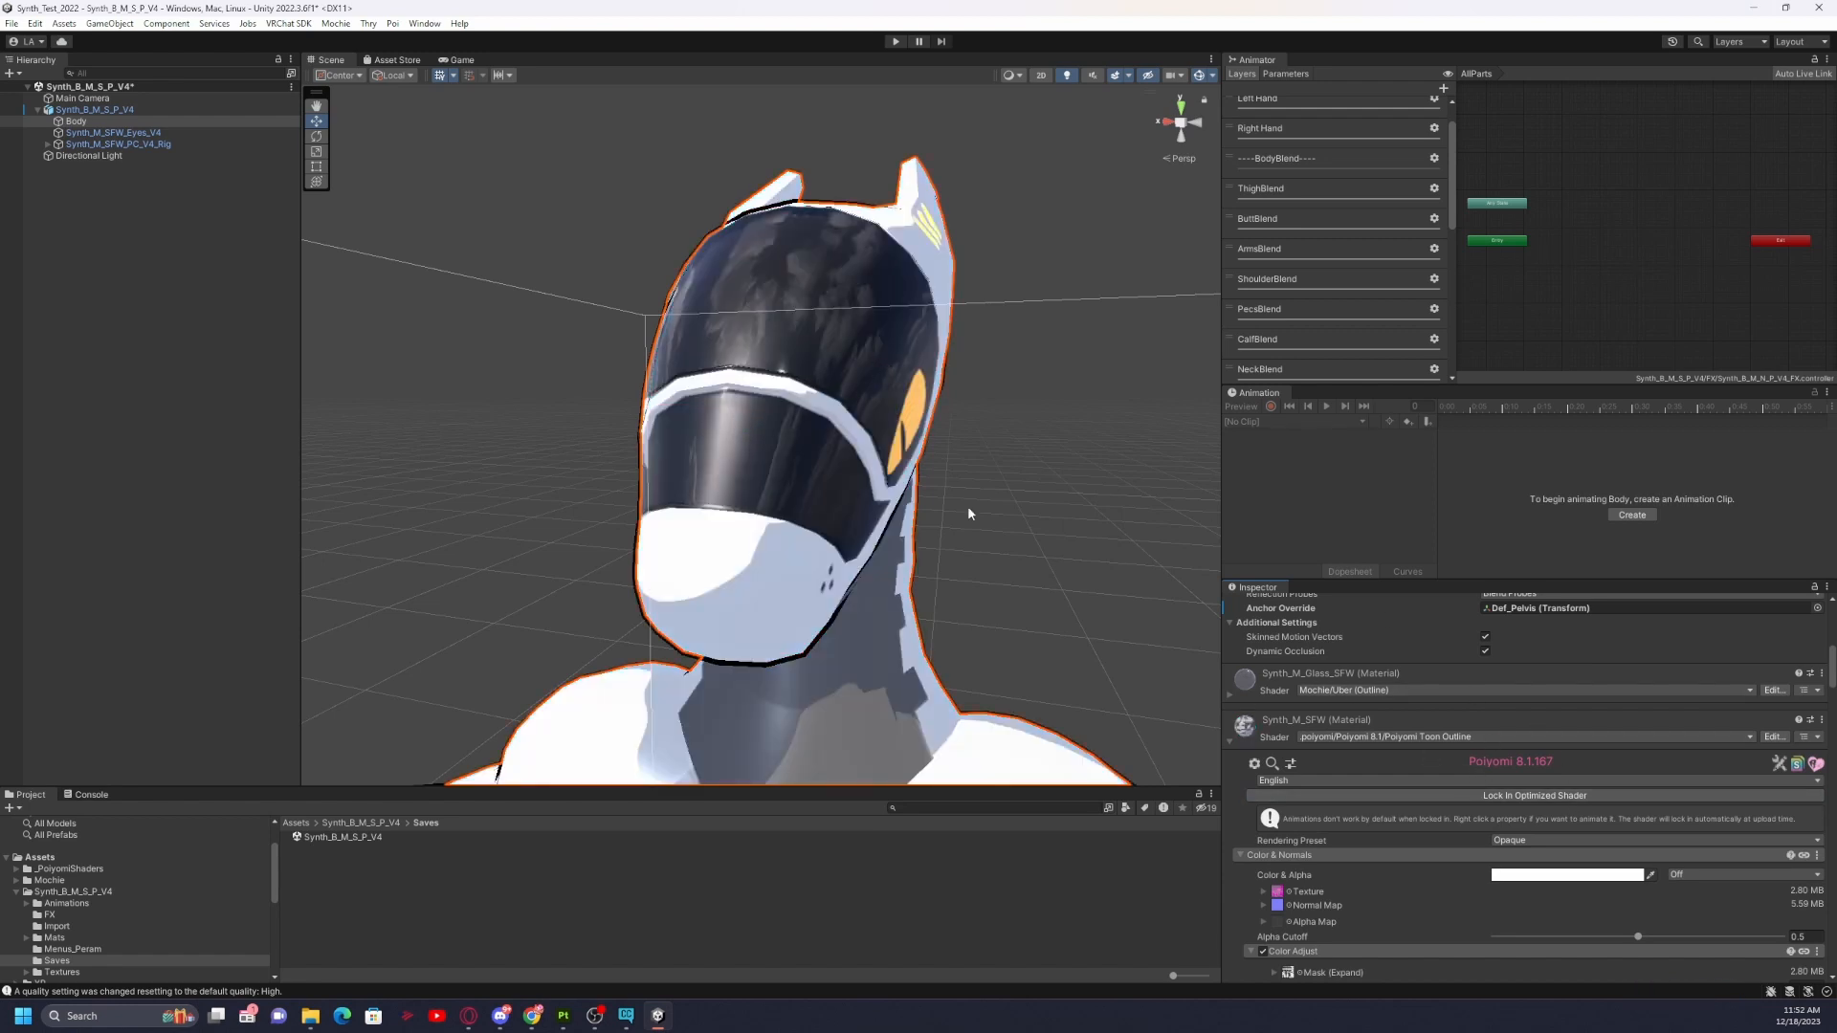
{"action": "scroll", "coordinate": [1395, 808], "scroll_direction": "down", "scroll_amount": 8}
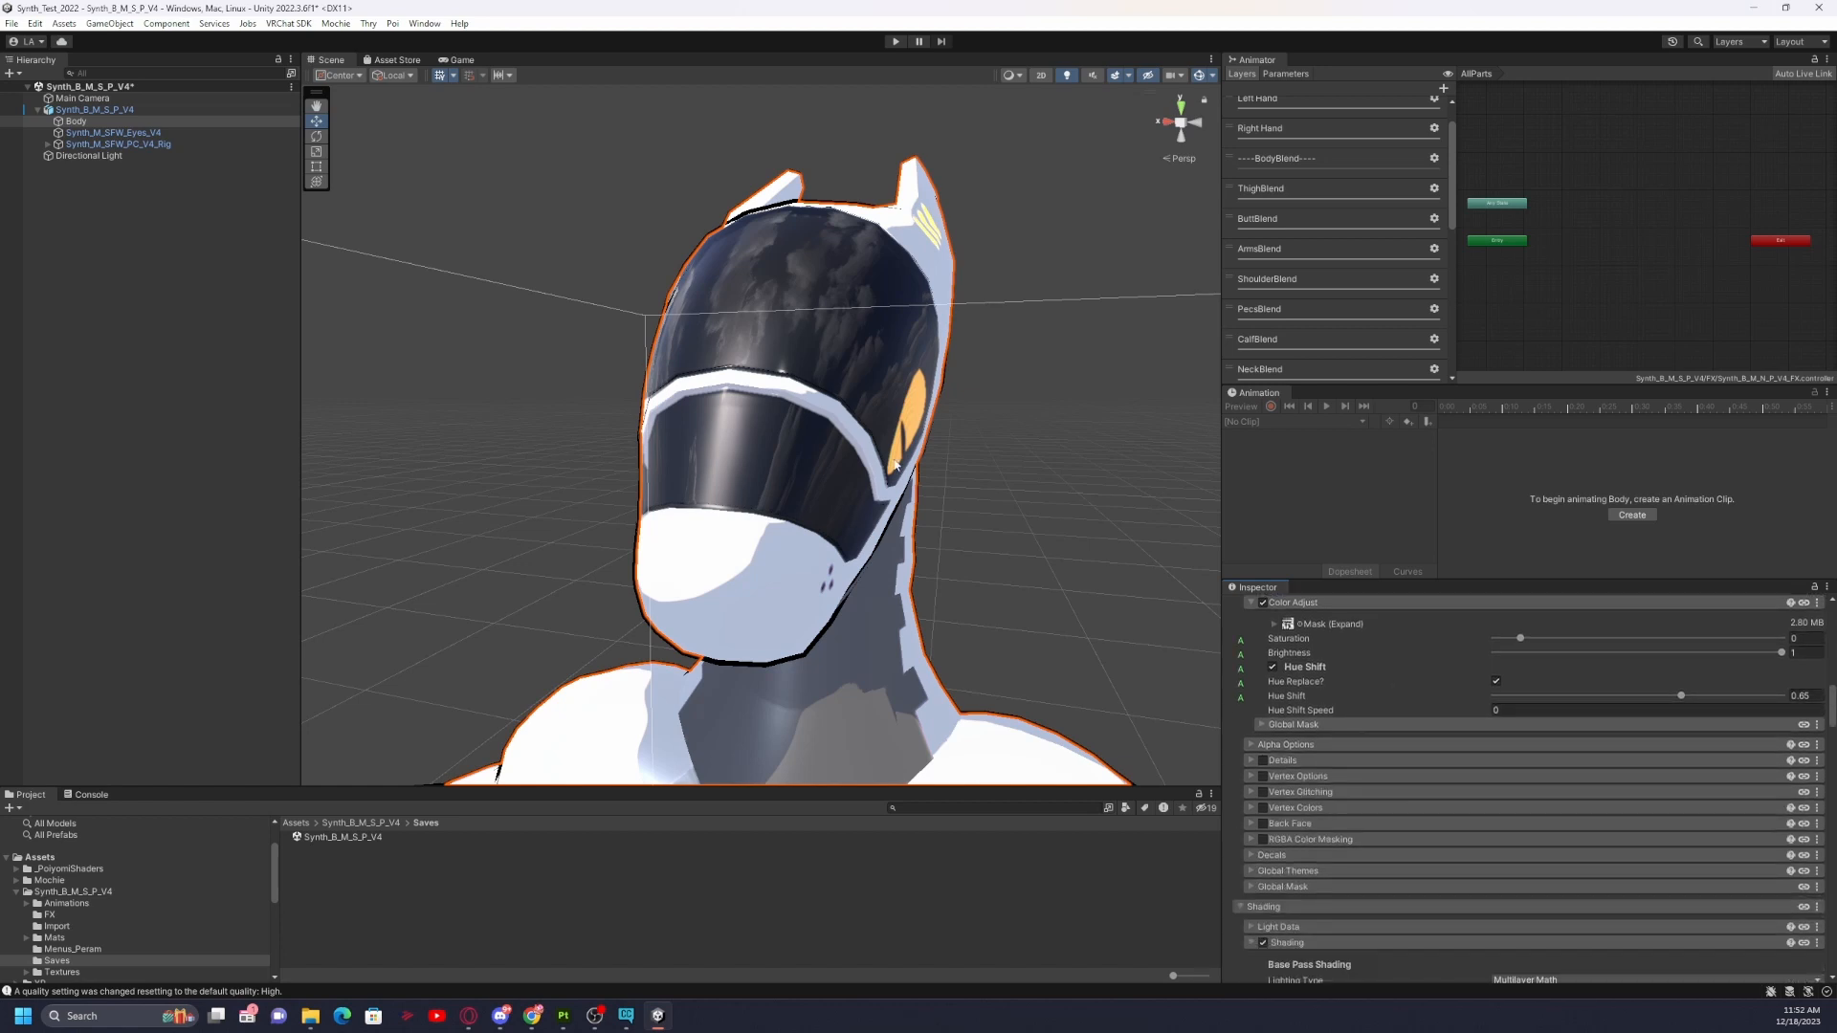
{"action": "scroll", "coordinate": [1351, 756], "scroll_direction": "up", "scroll_amount": 2}
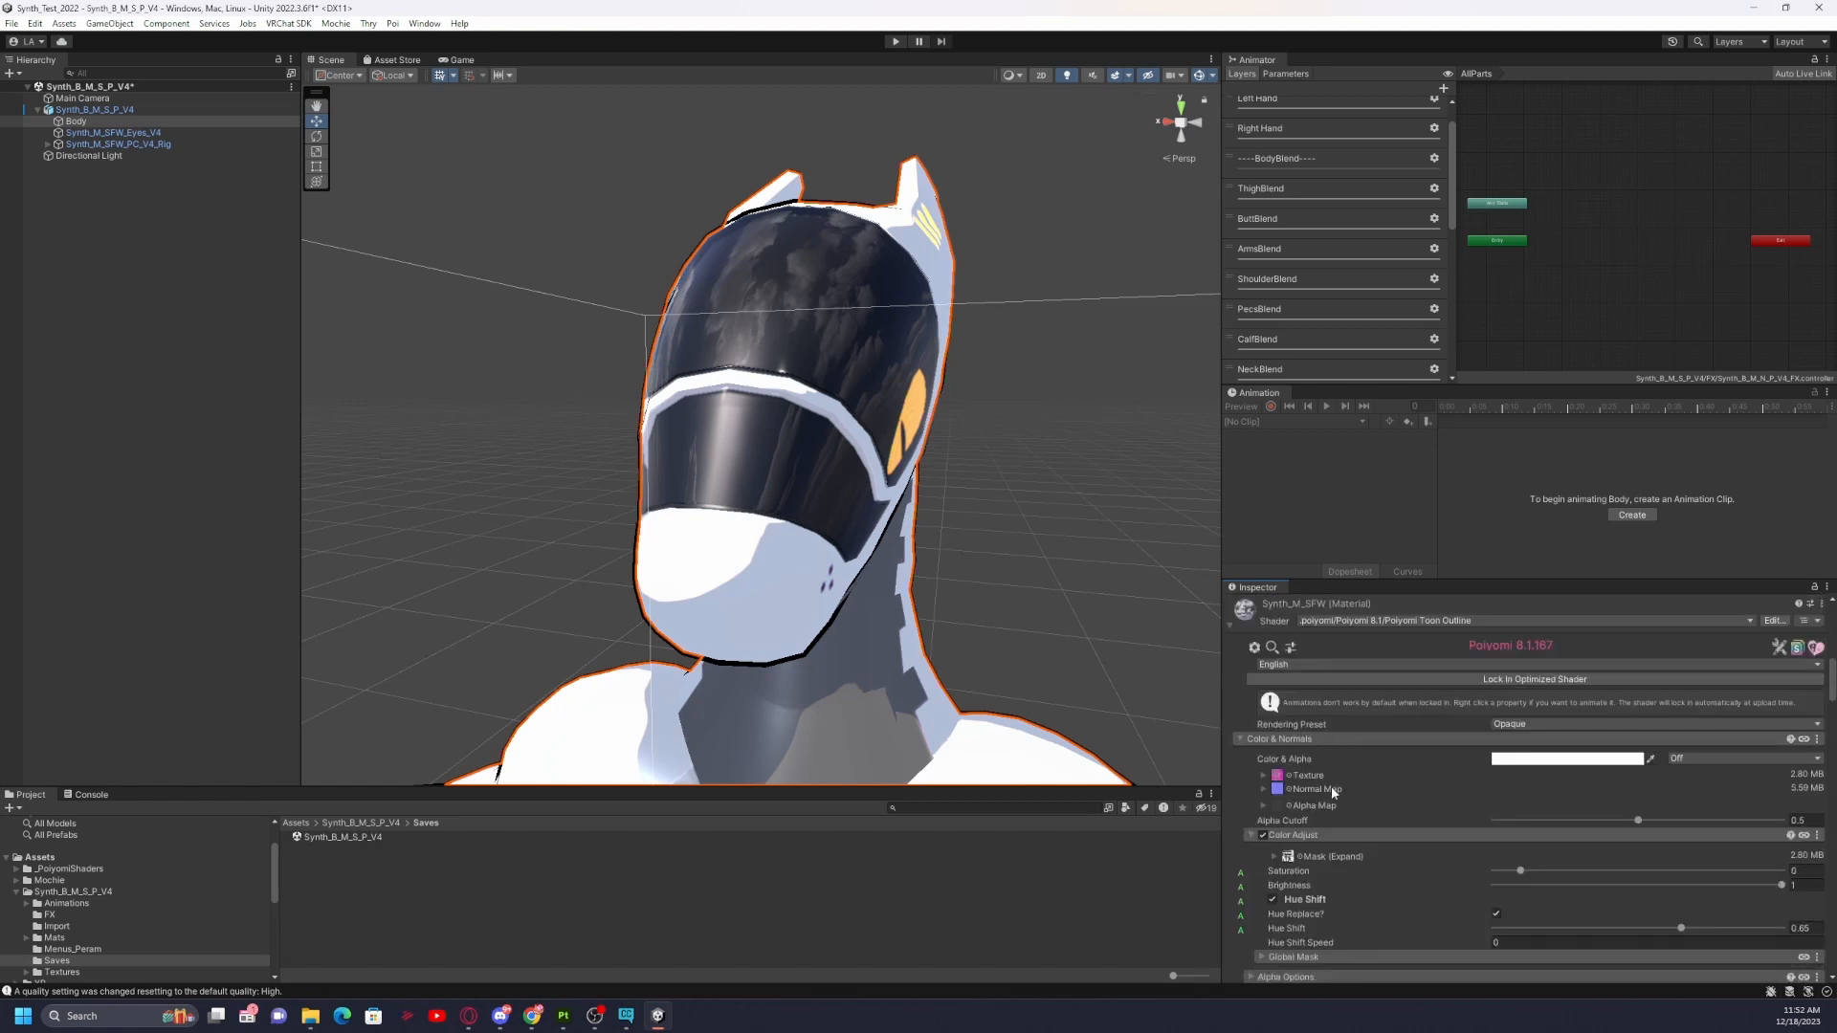
{"action": "scroll", "coordinate": [1347, 788], "scroll_direction": "down", "scroll_amount": 10}
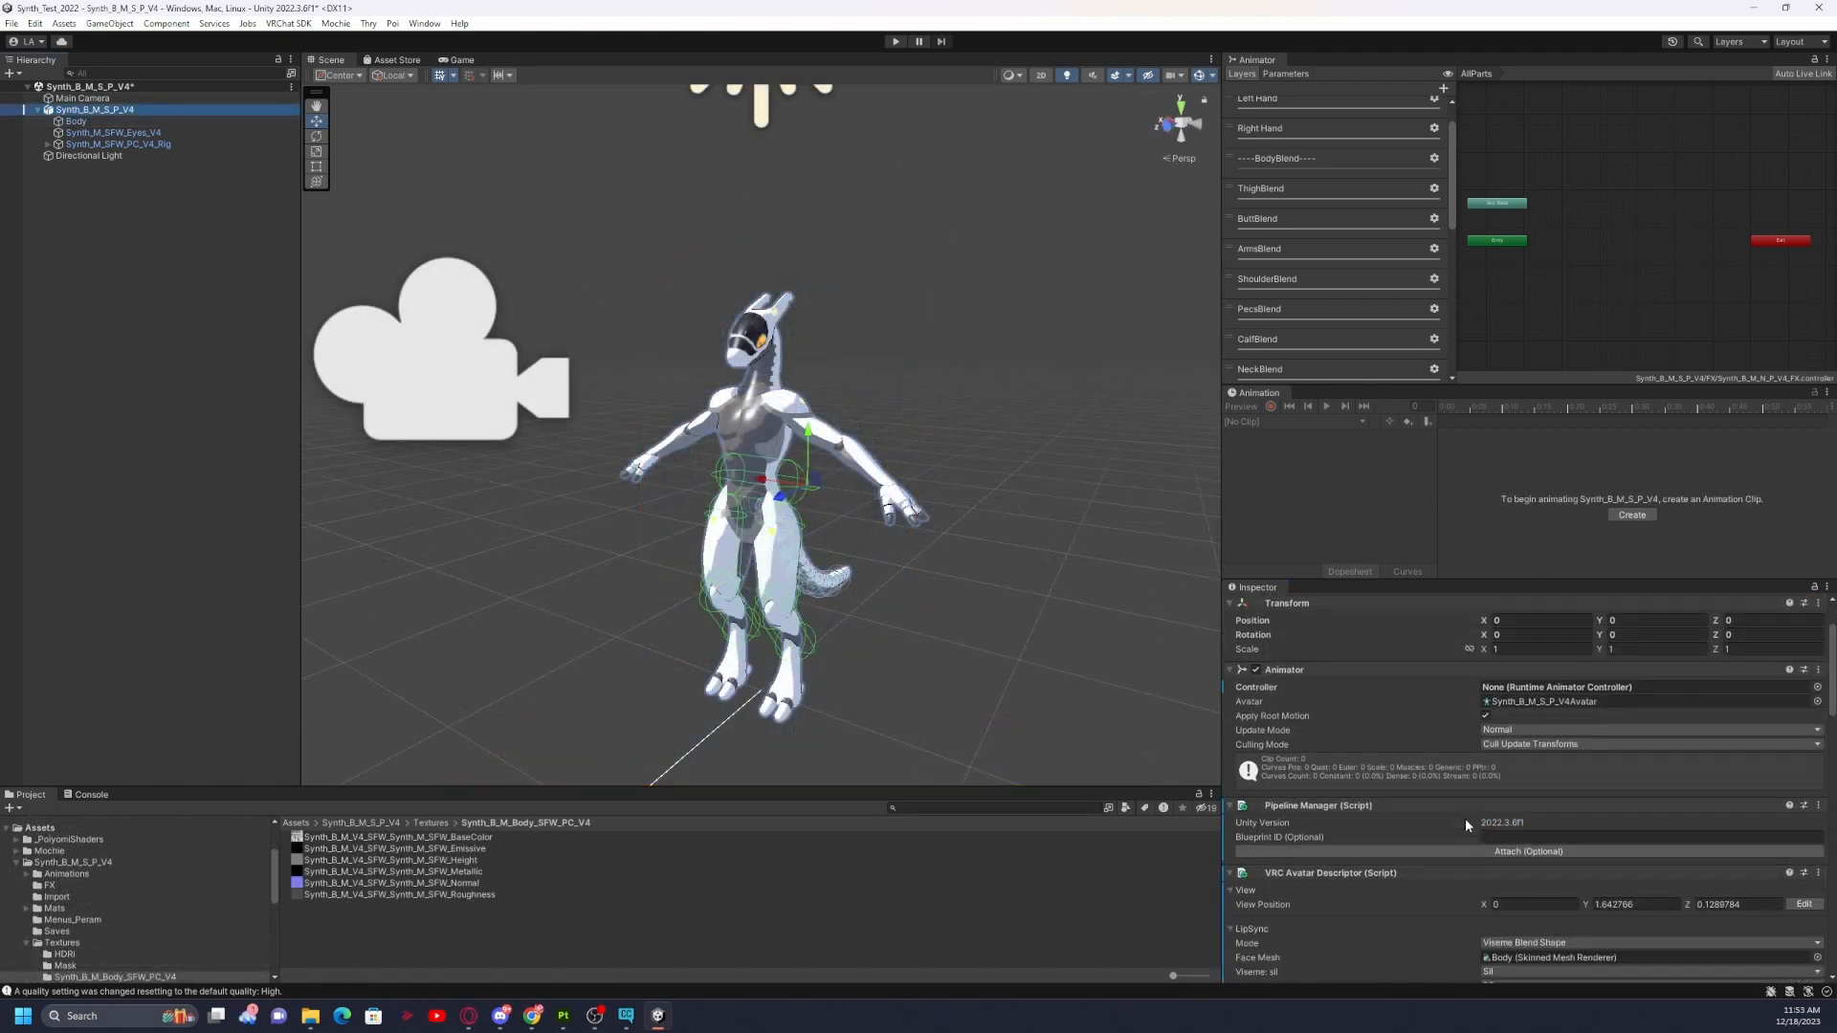
Show the VRC Avatar Descriptor of Synth_B_M_S_P_V4 and enable editing of its View Position with the head in close-up.
{"action": "scroll", "coordinate": [1466, 818], "scroll_direction": "down", "scroll_amount": 5}
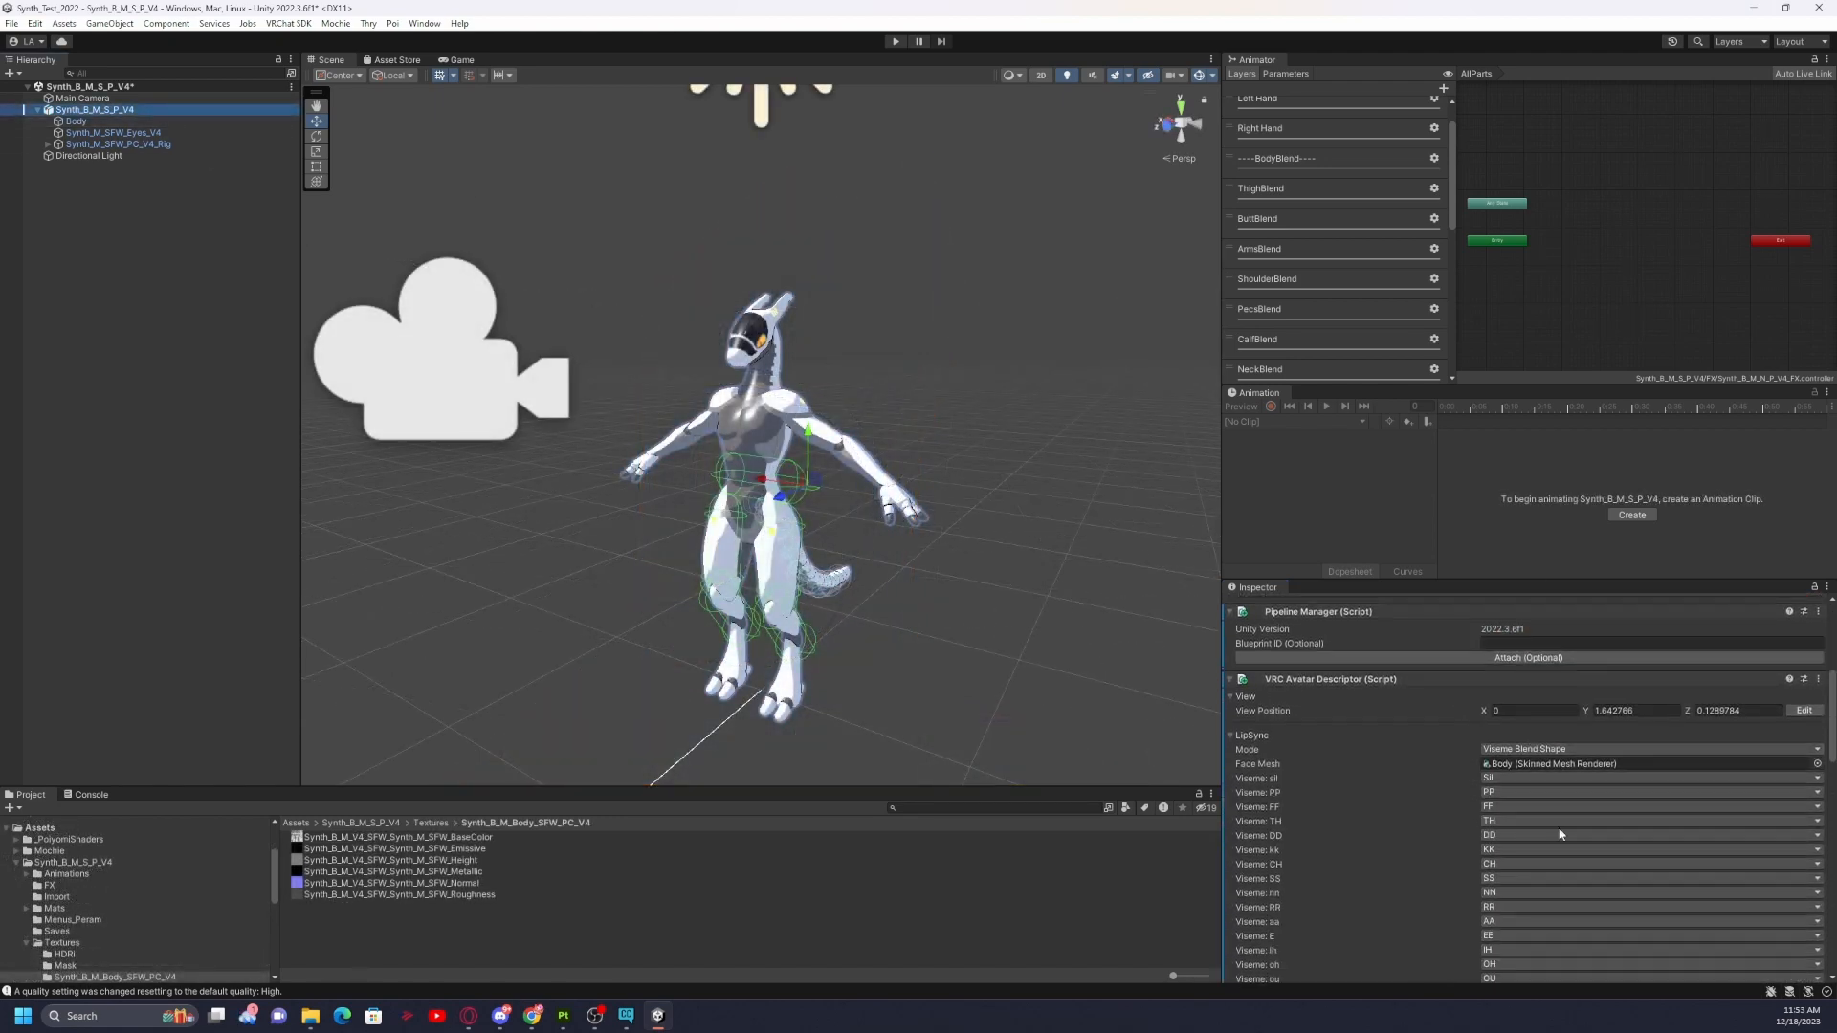
{"action": "left_click_drag", "start_coordinate": [985, 512], "coordinate": [814, 488], "text": "alt"}
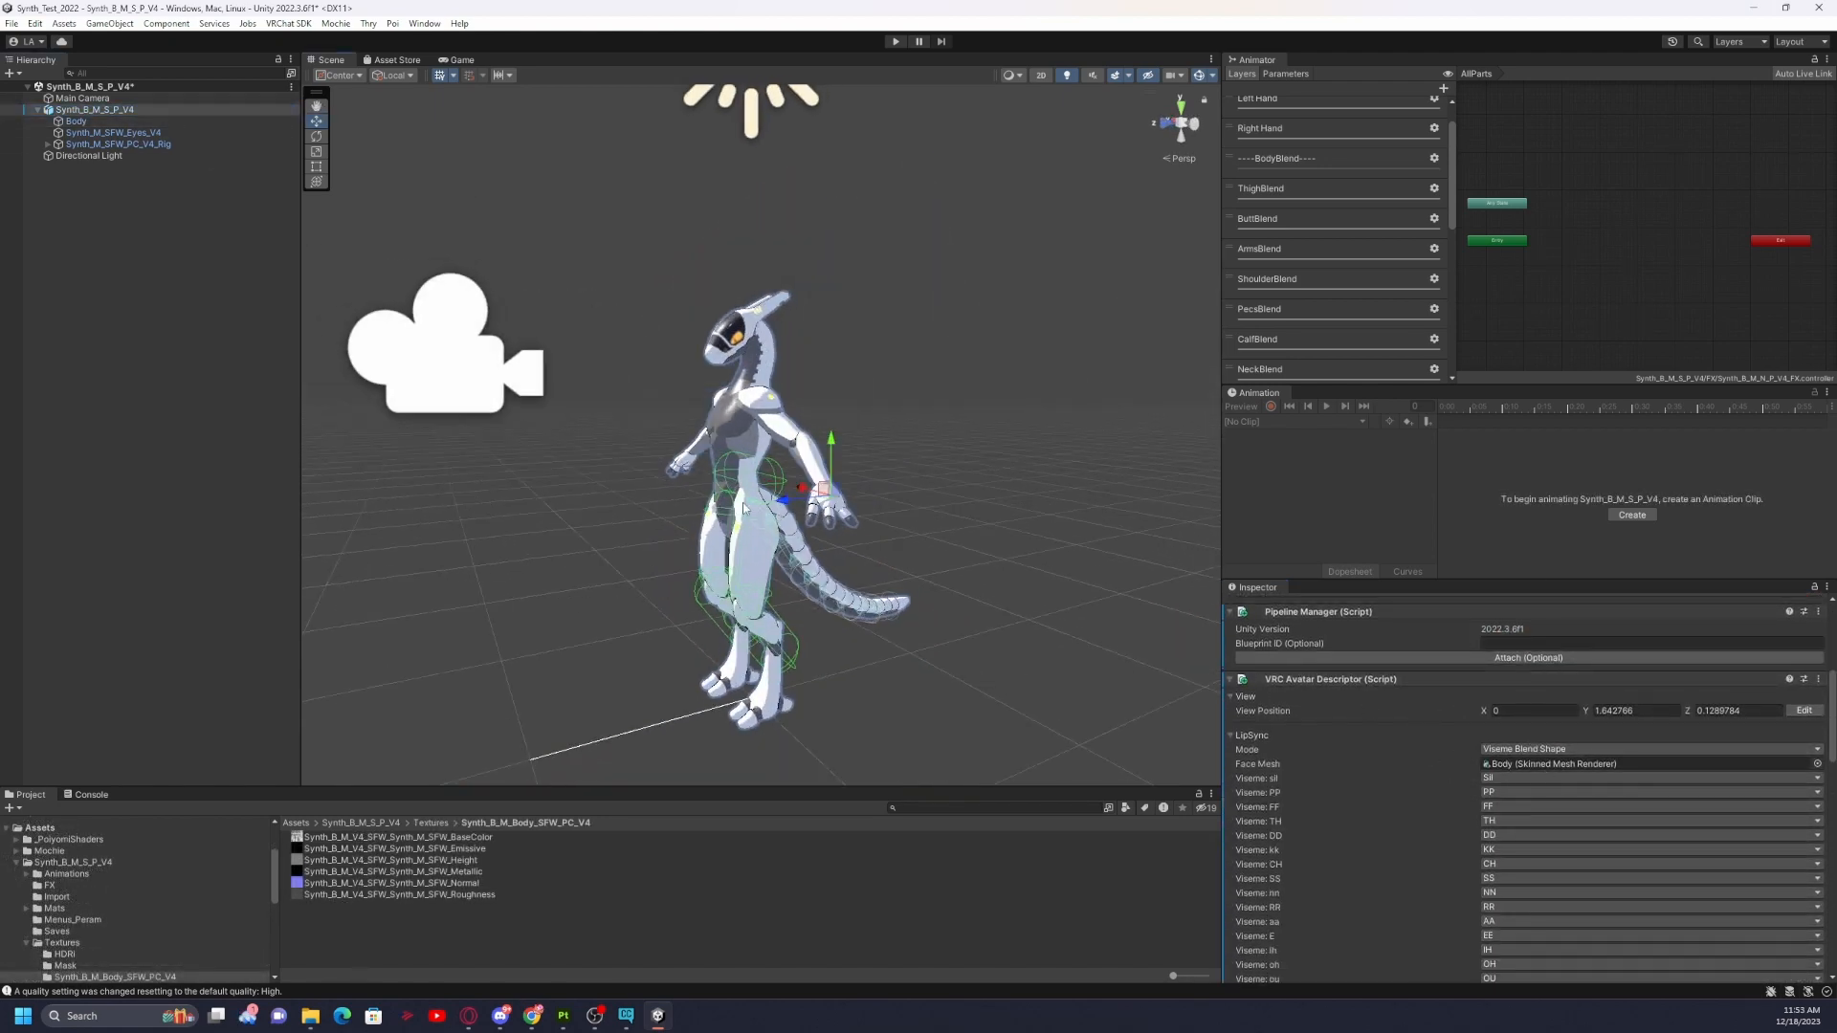
{"action": "right_click_drag", "start_coordinate": [813, 488], "coordinate": [875, 478], "text": "alt"}
{"action": "middle_click_drag", "start_coordinate": [875, 478], "coordinate": [878, 540], "text": "alt"}
{"action": "right_click_drag", "start_coordinate": [878, 541], "coordinate": [913, 551], "text": "alt"}
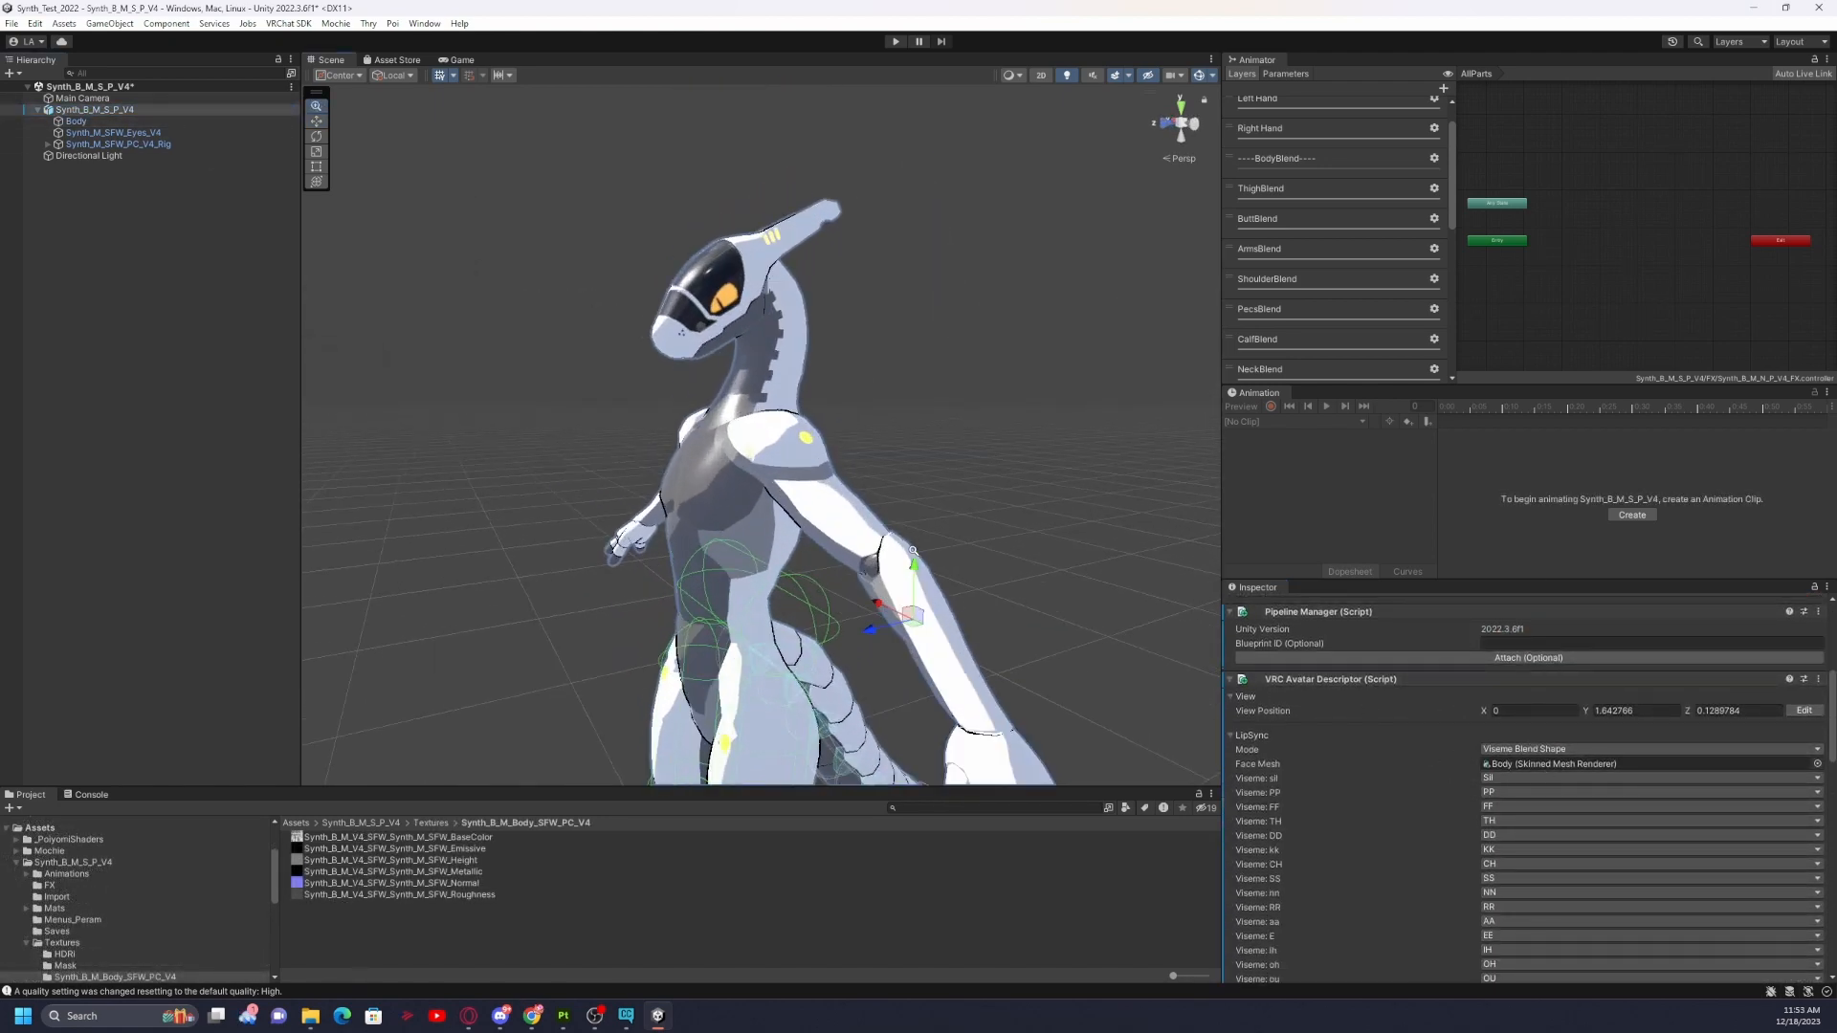
{"action": "left_click", "coordinate": [1803, 710]}
{"action": "right_click_drag", "start_coordinate": [727, 542], "coordinate": [963, 540], "text": "alt"}
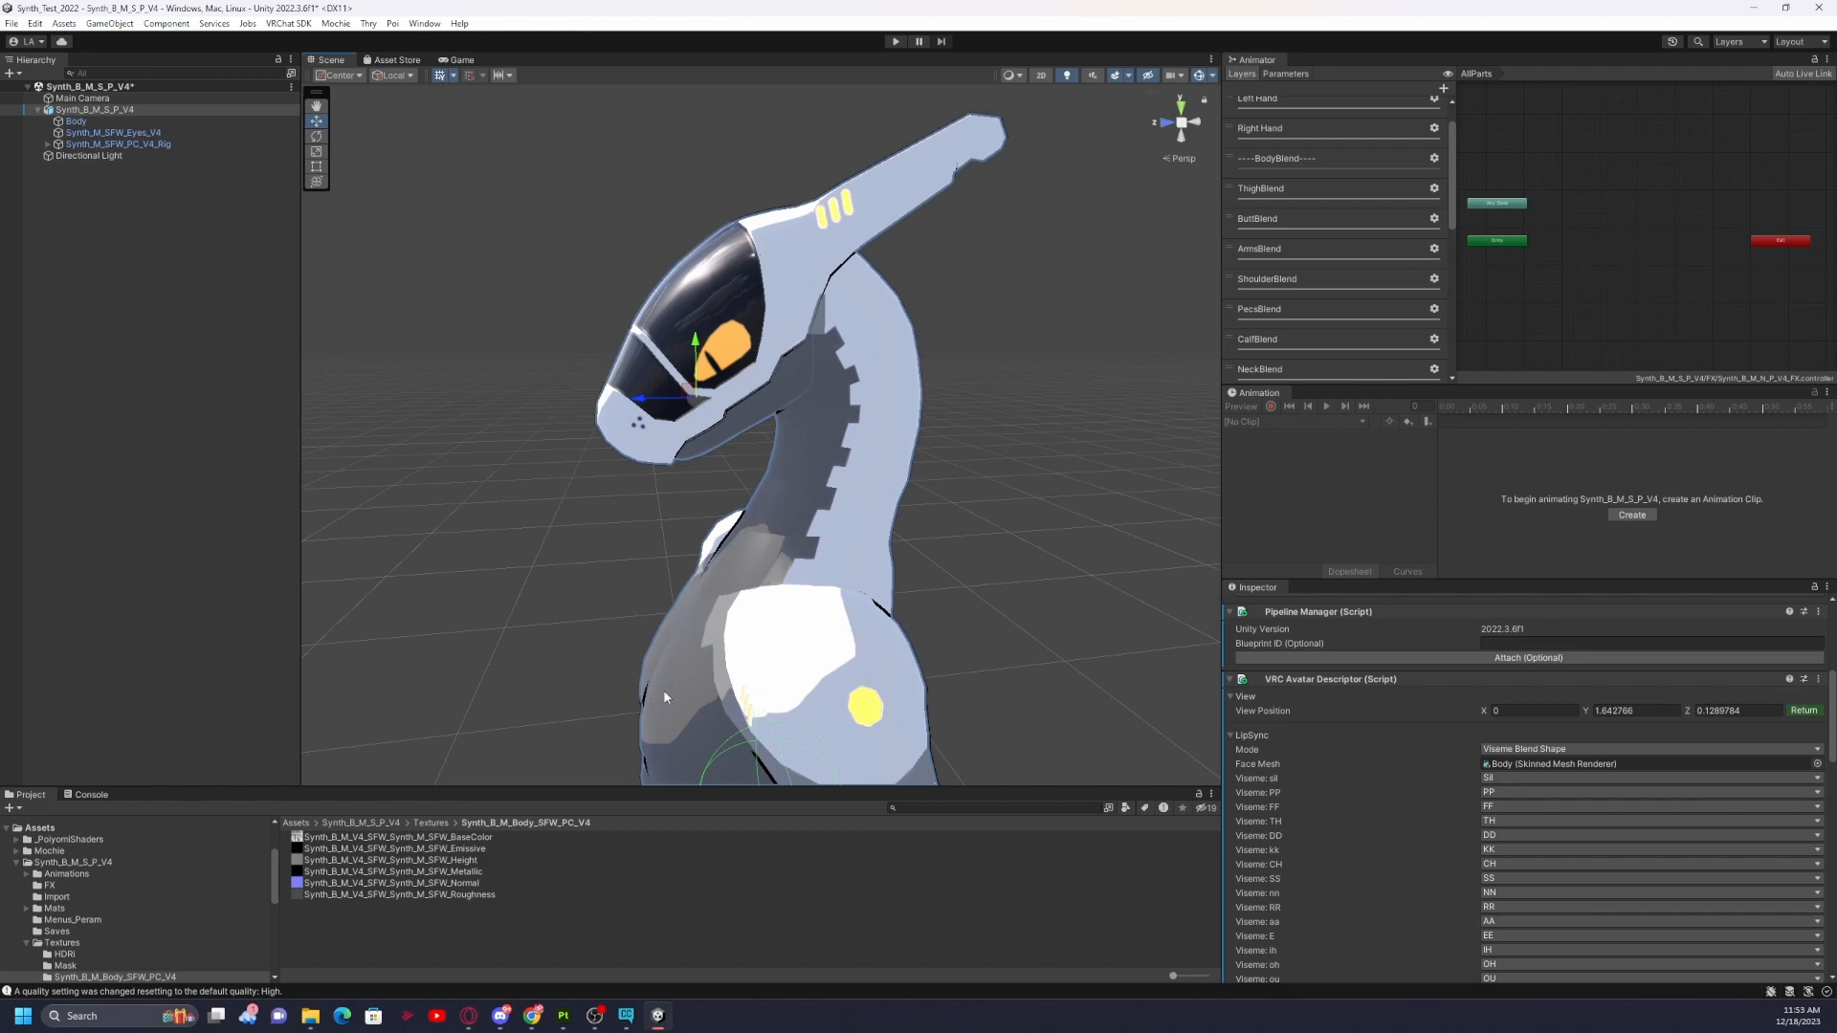
Try shifting the avatar's view position along the Z axis, undo the shift, and end View Position editing.
{"action": "left_click_drag", "start_coordinate": [628, 576], "coordinate": [694, 410], "text": "alt"}
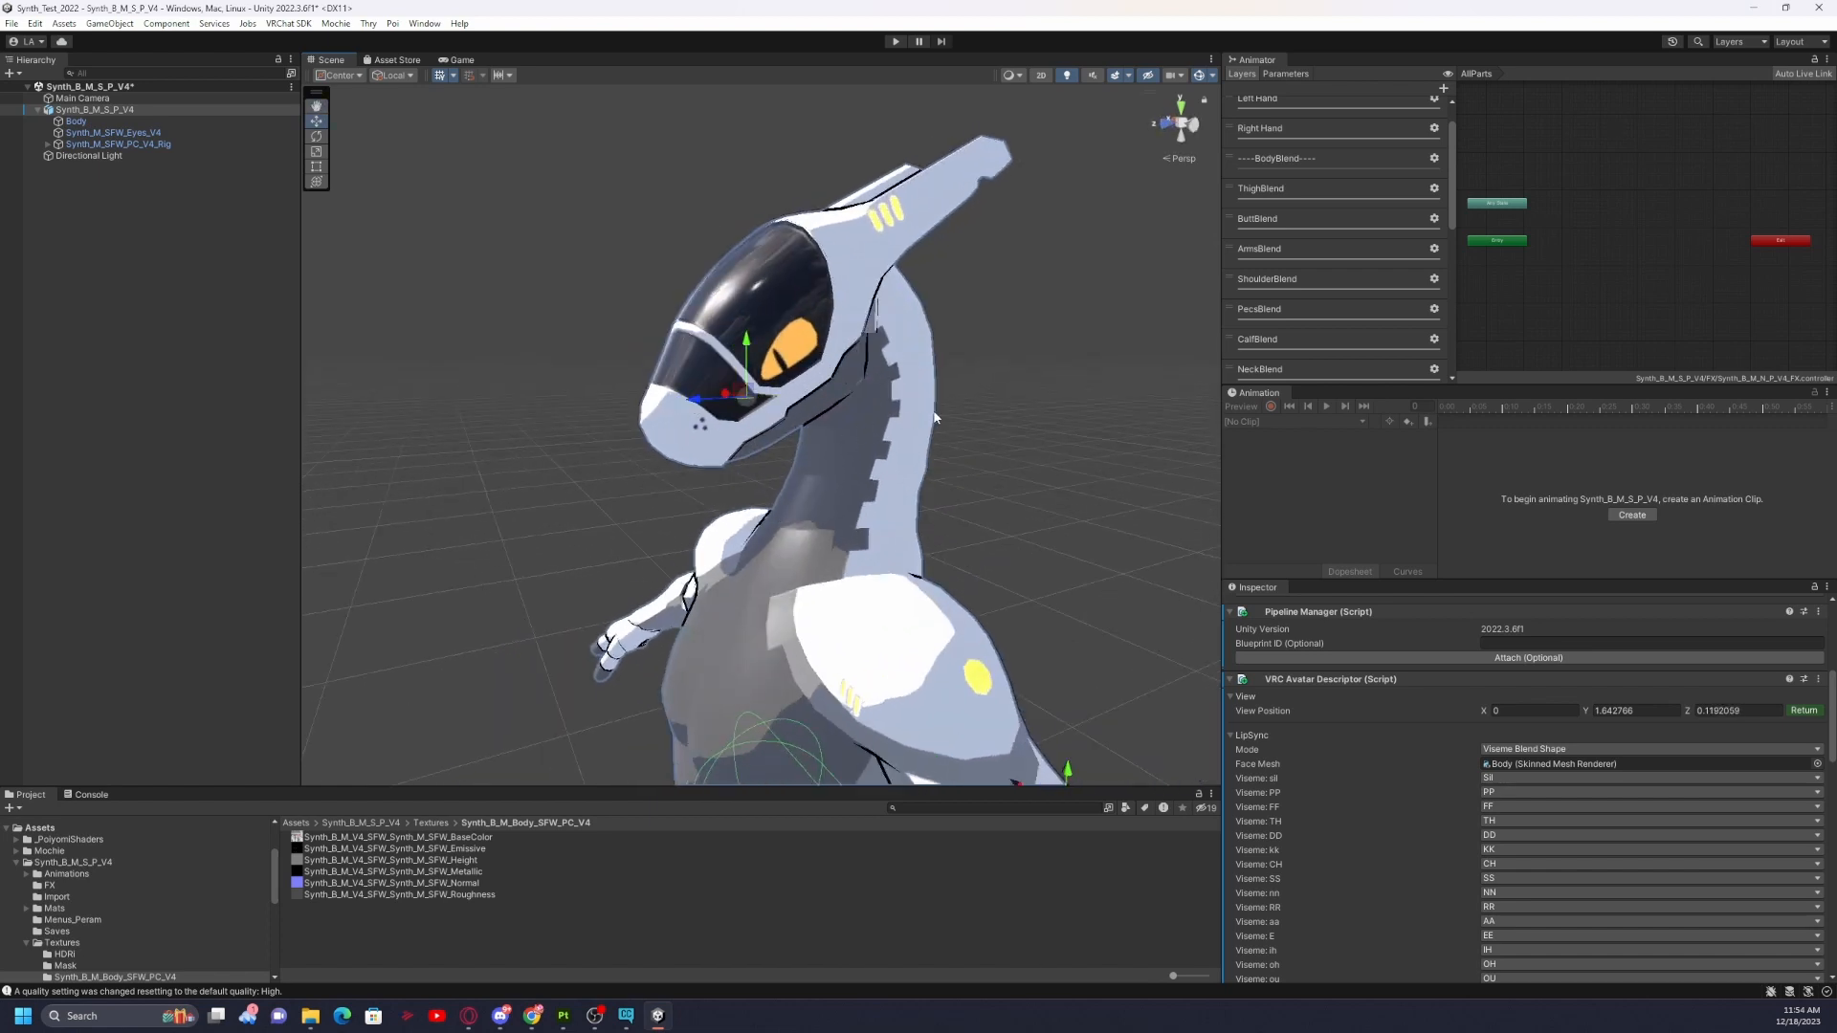
{"action": "key", "text": "ctrl+z"}
{"action": "left_click_drag", "start_coordinate": [1026, 473], "coordinate": [937, 469], "text": "alt"}
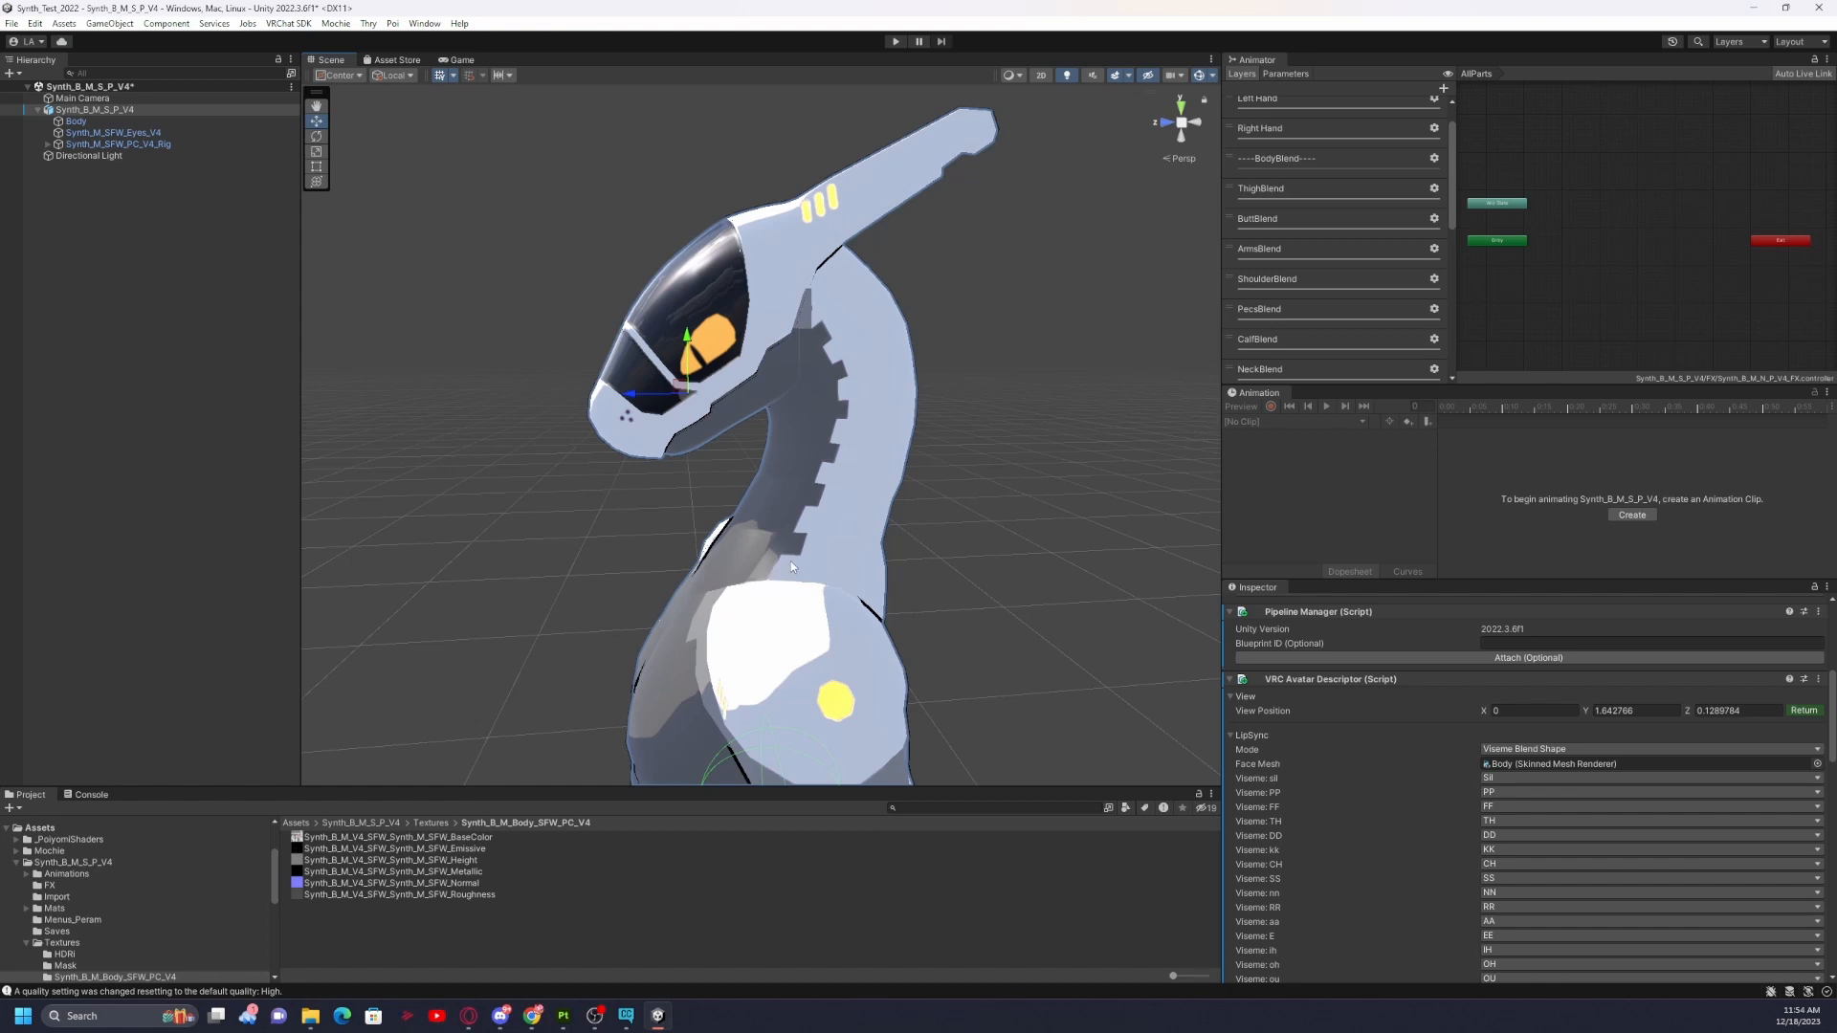
{"action": "left_click_drag", "start_coordinate": [937, 469], "coordinate": [812, 495], "text": "alt"}
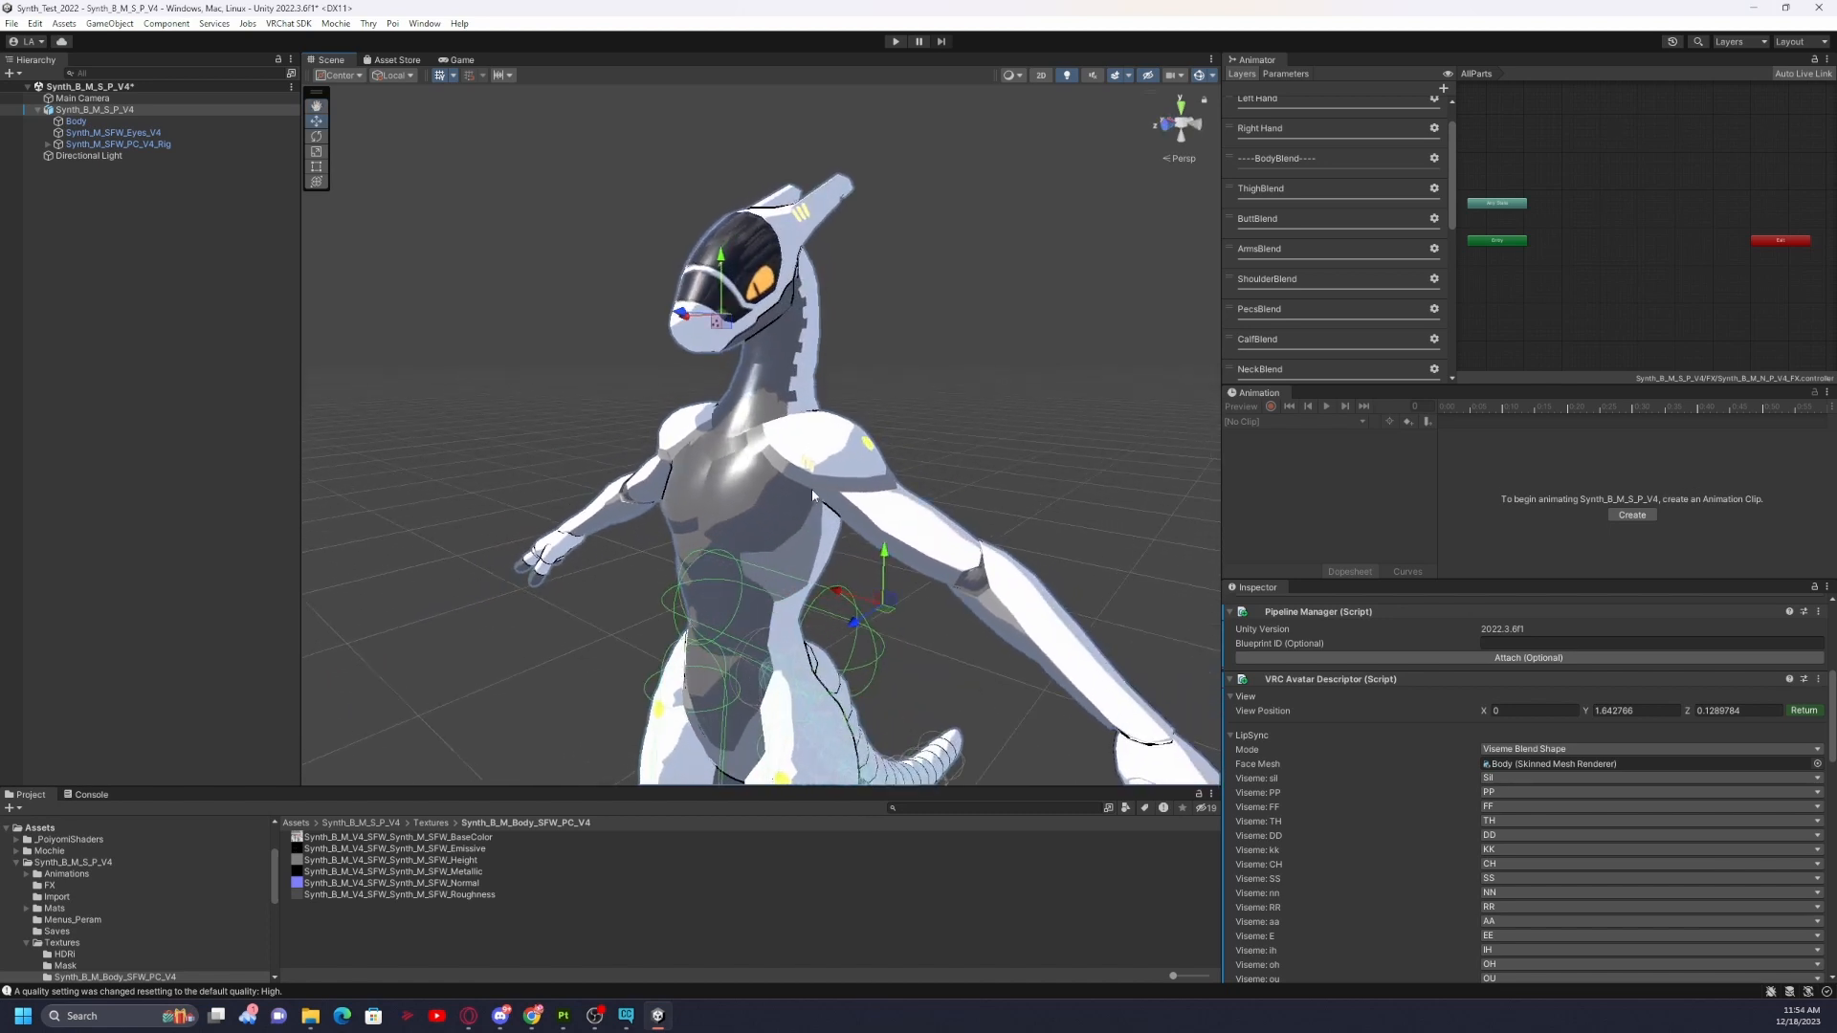
{"action": "left_click_drag", "start_coordinate": [642, 483], "coordinate": [691, 529], "text": "alt"}
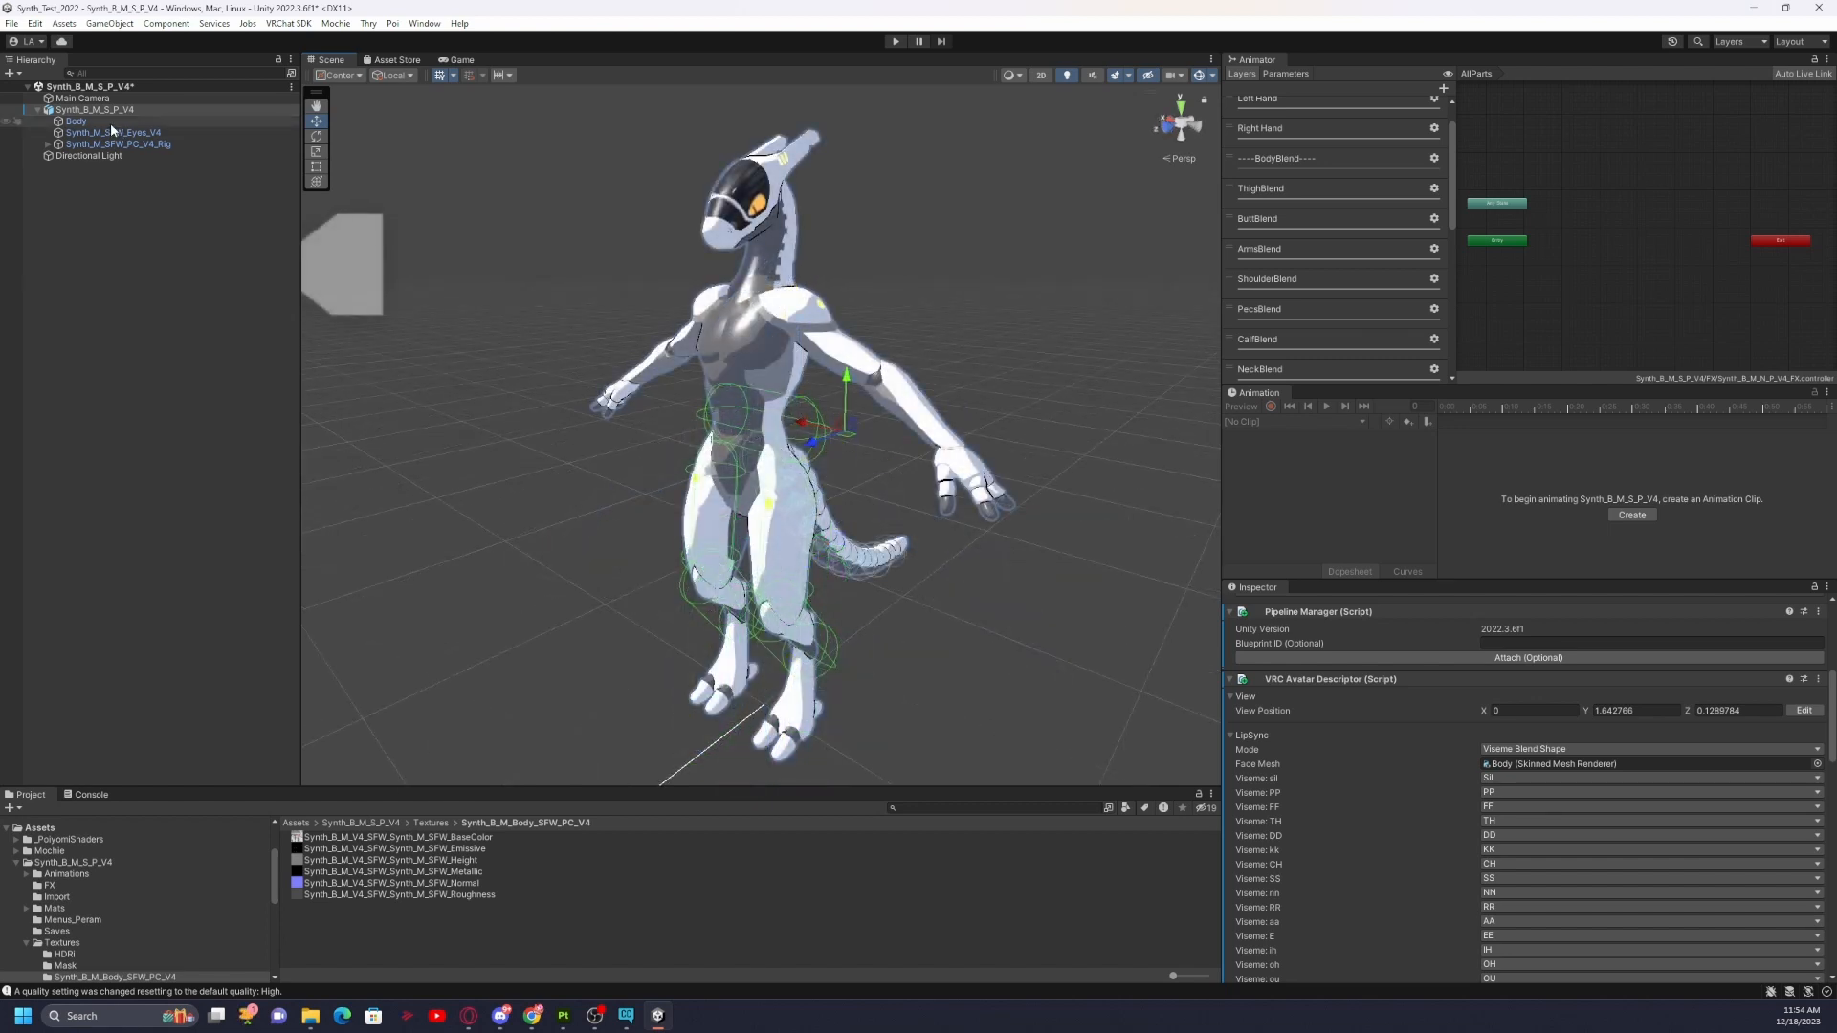
Examine the avatar's Body, Synth_M_SFW_Eyes_V4 and Synth_M_SFW_PC_V4_Rig child objects by selecting each in turn.
{"action": "left_click", "coordinate": [111, 122]}
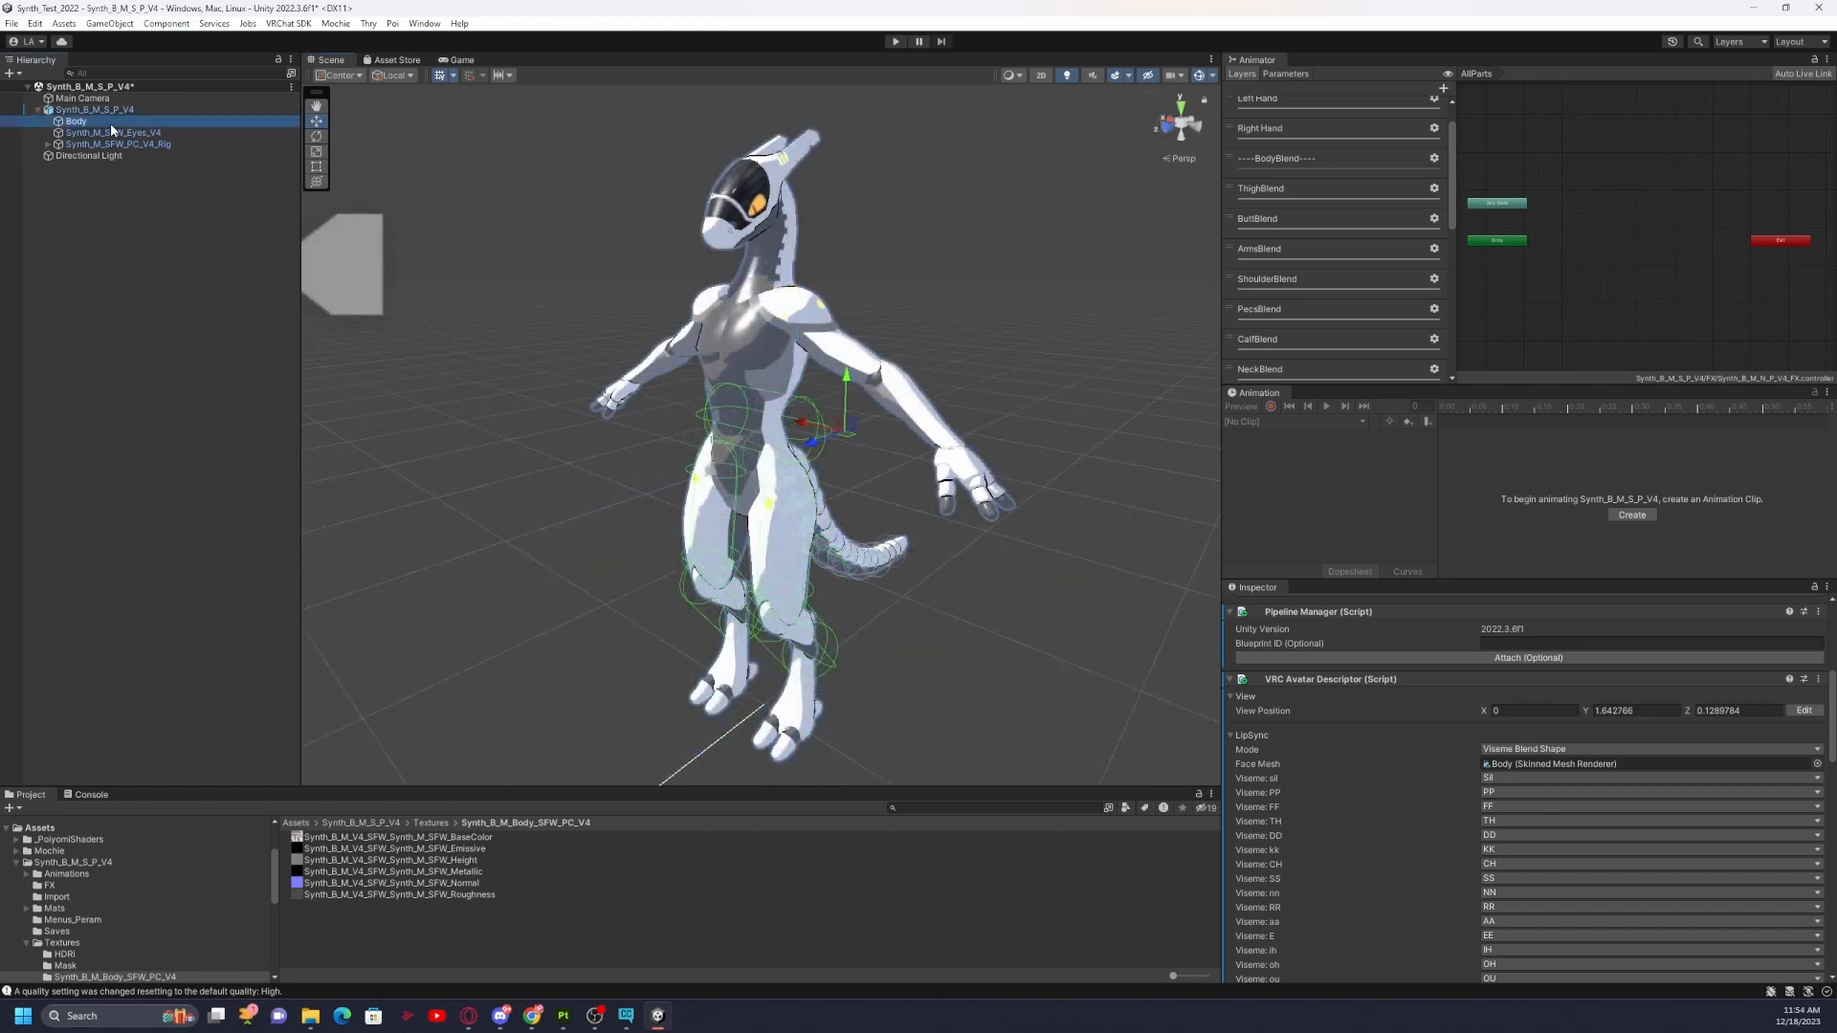
{"action": "left_click", "coordinate": [116, 133]}
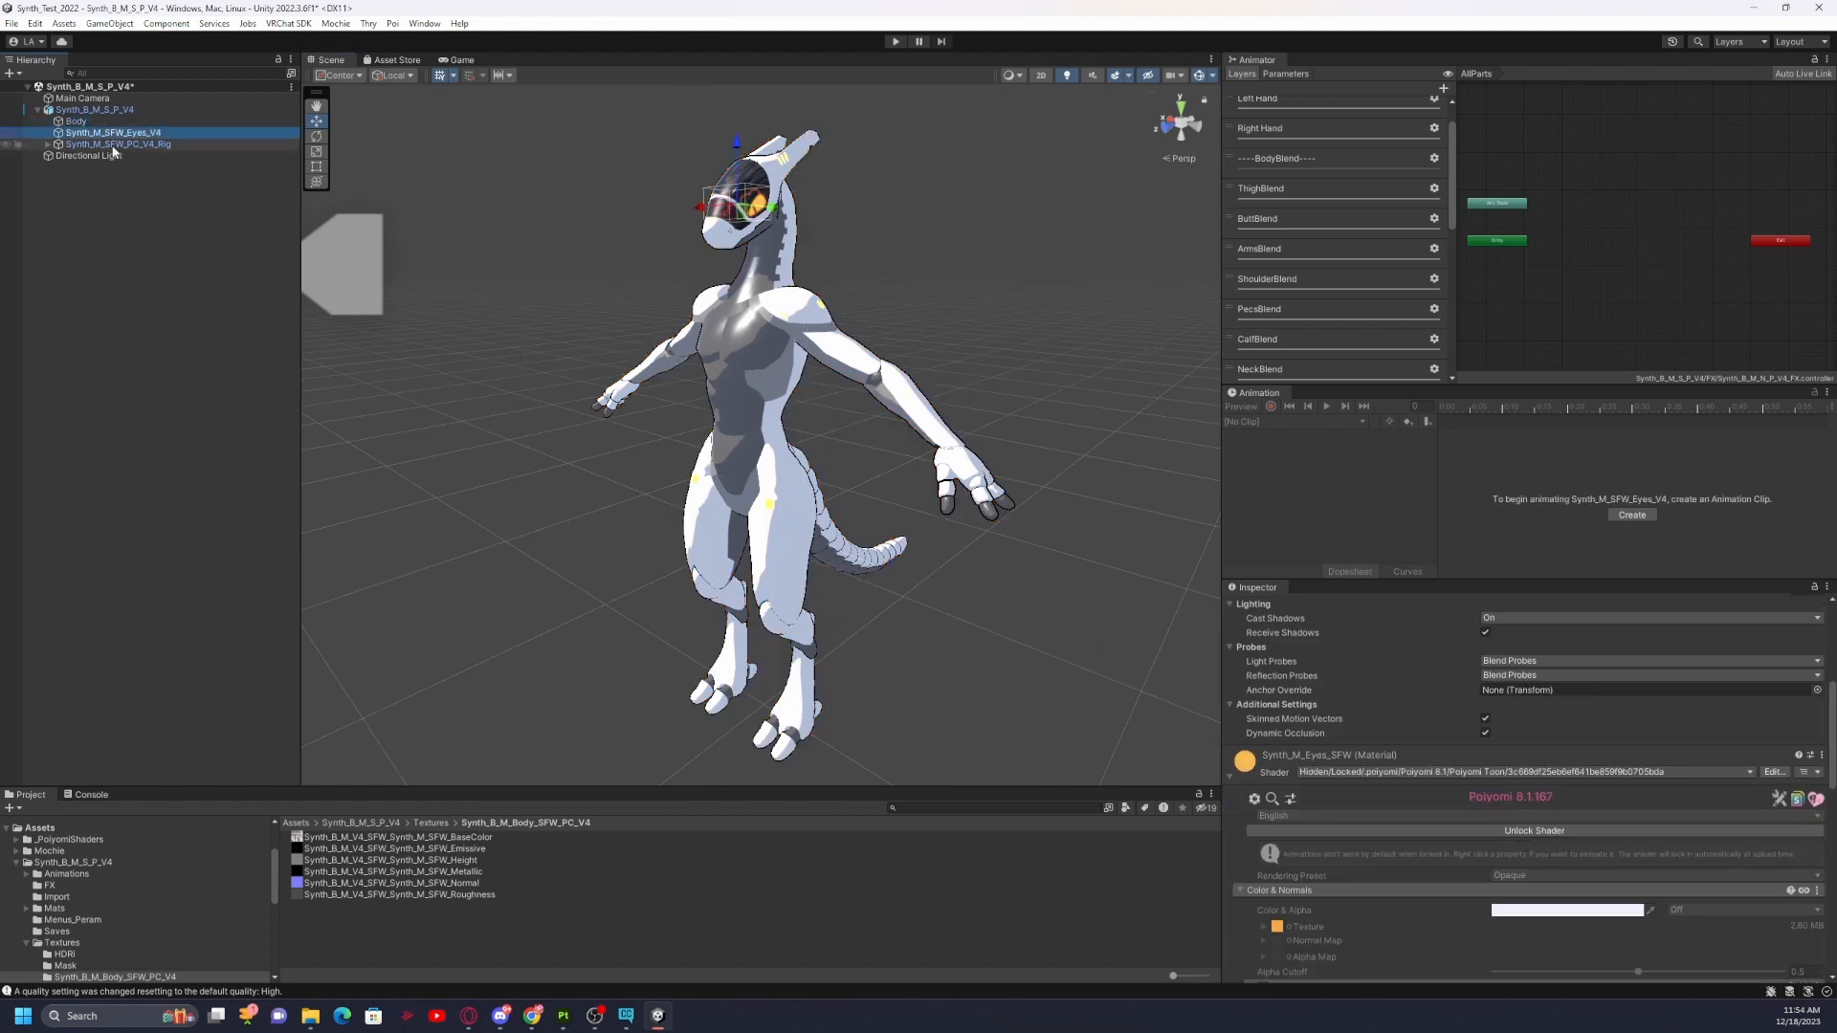
{"action": "left_click", "coordinate": [115, 144]}
{"action": "left_click", "coordinate": [114, 133]}
{"action": "left_click", "coordinate": [115, 155]}
{"action": "left_click", "coordinate": [115, 146]}
{"action": "left_click", "coordinate": [112, 133]}
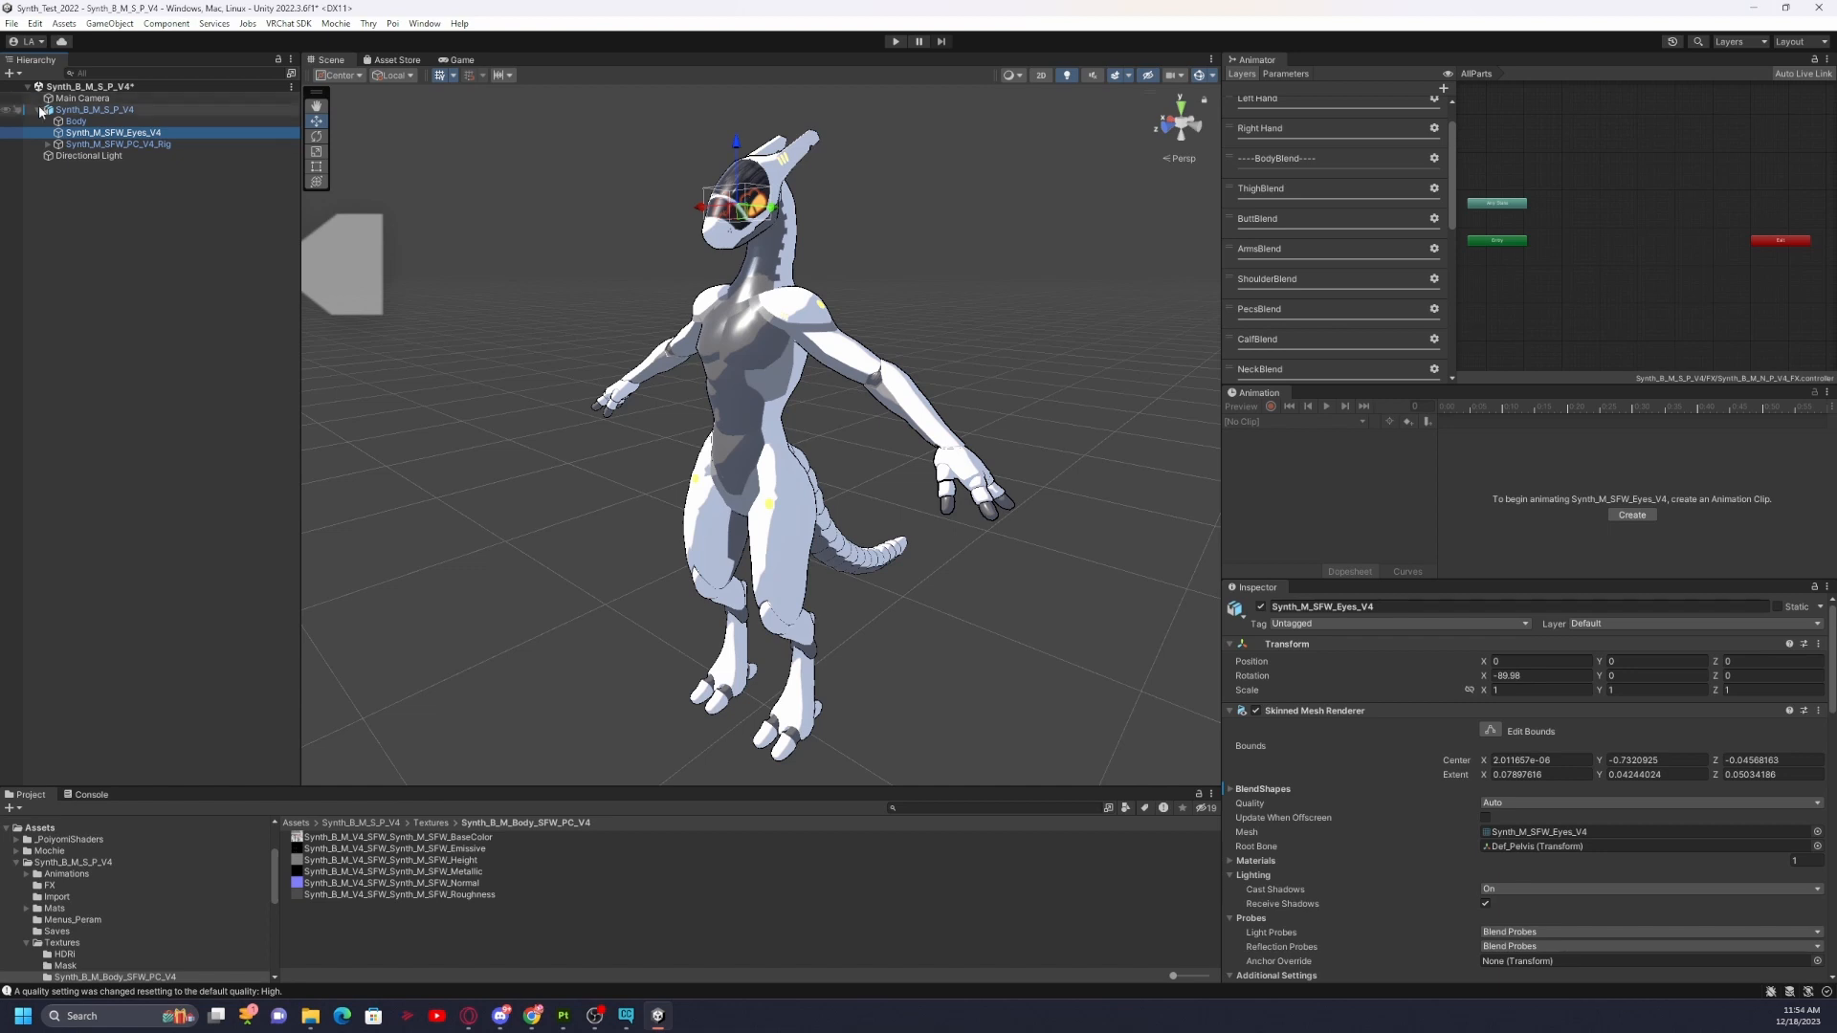
{"action": "left_click", "coordinate": [82, 124]}
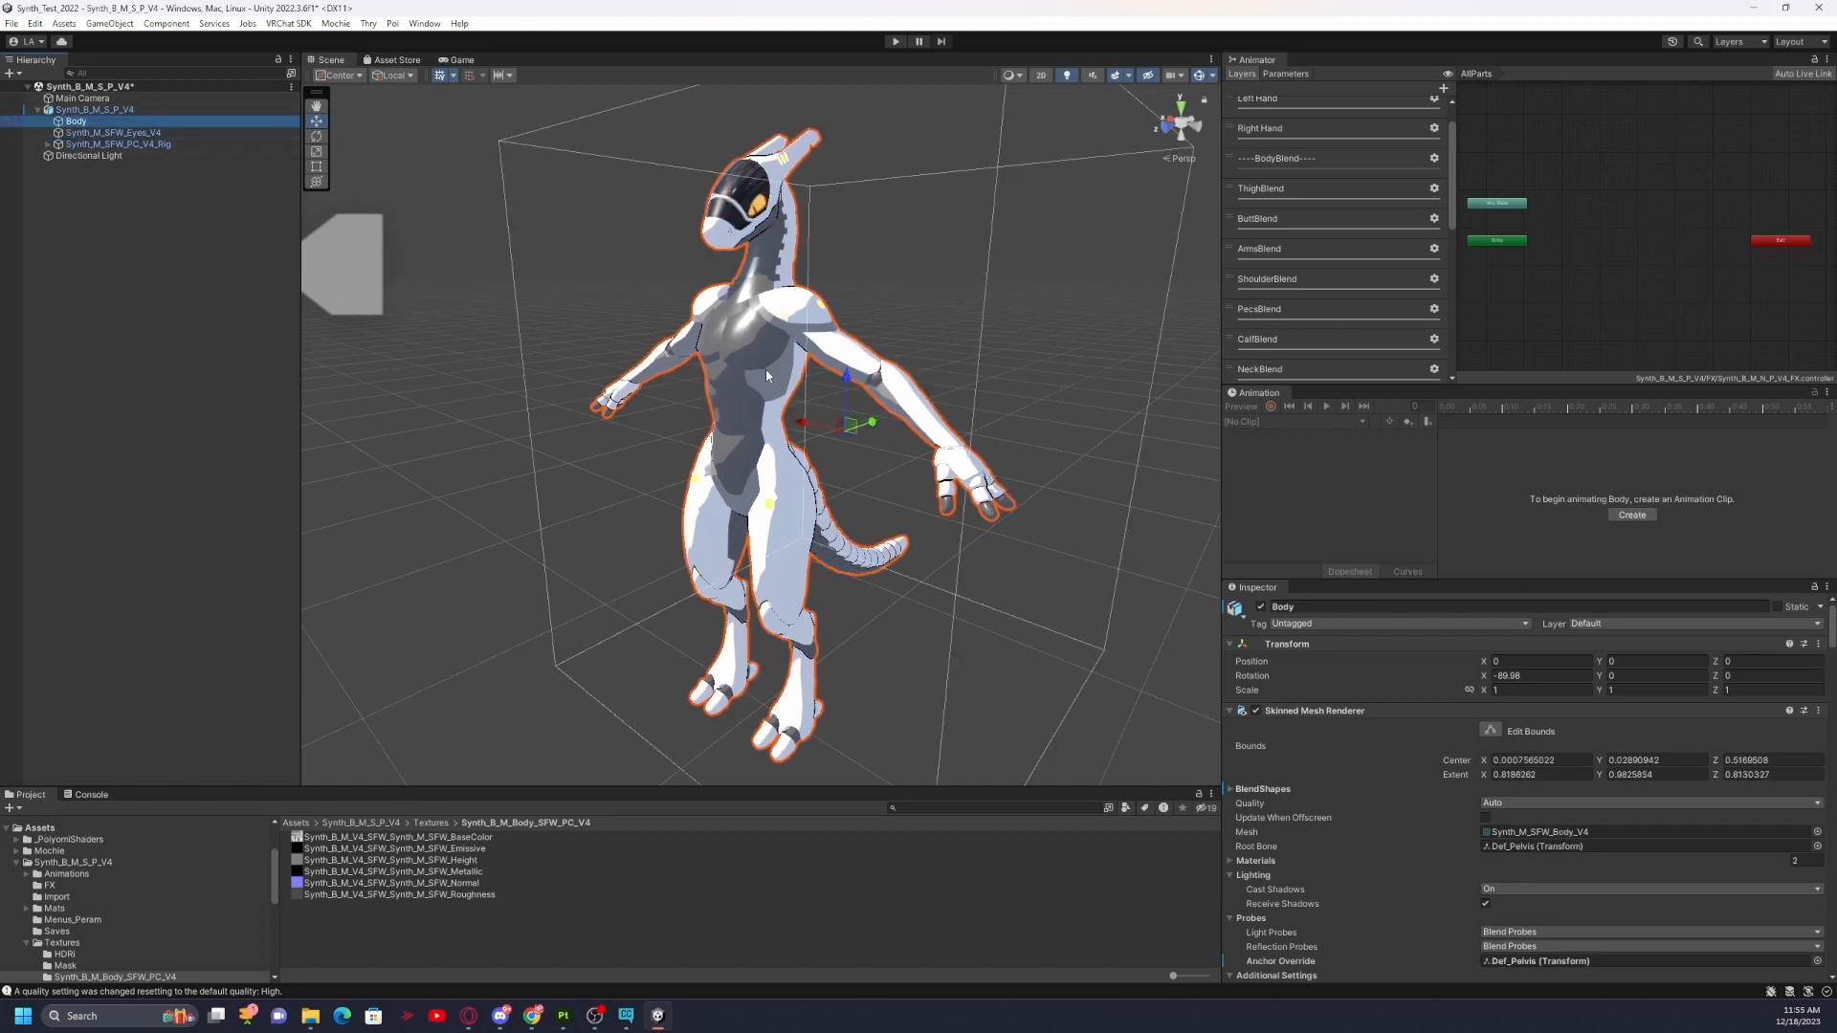
{"action": "left_click", "coordinate": [105, 144]}
{"action": "left_click", "coordinate": [105, 137]}
{"action": "left_click", "coordinate": [107, 145]}
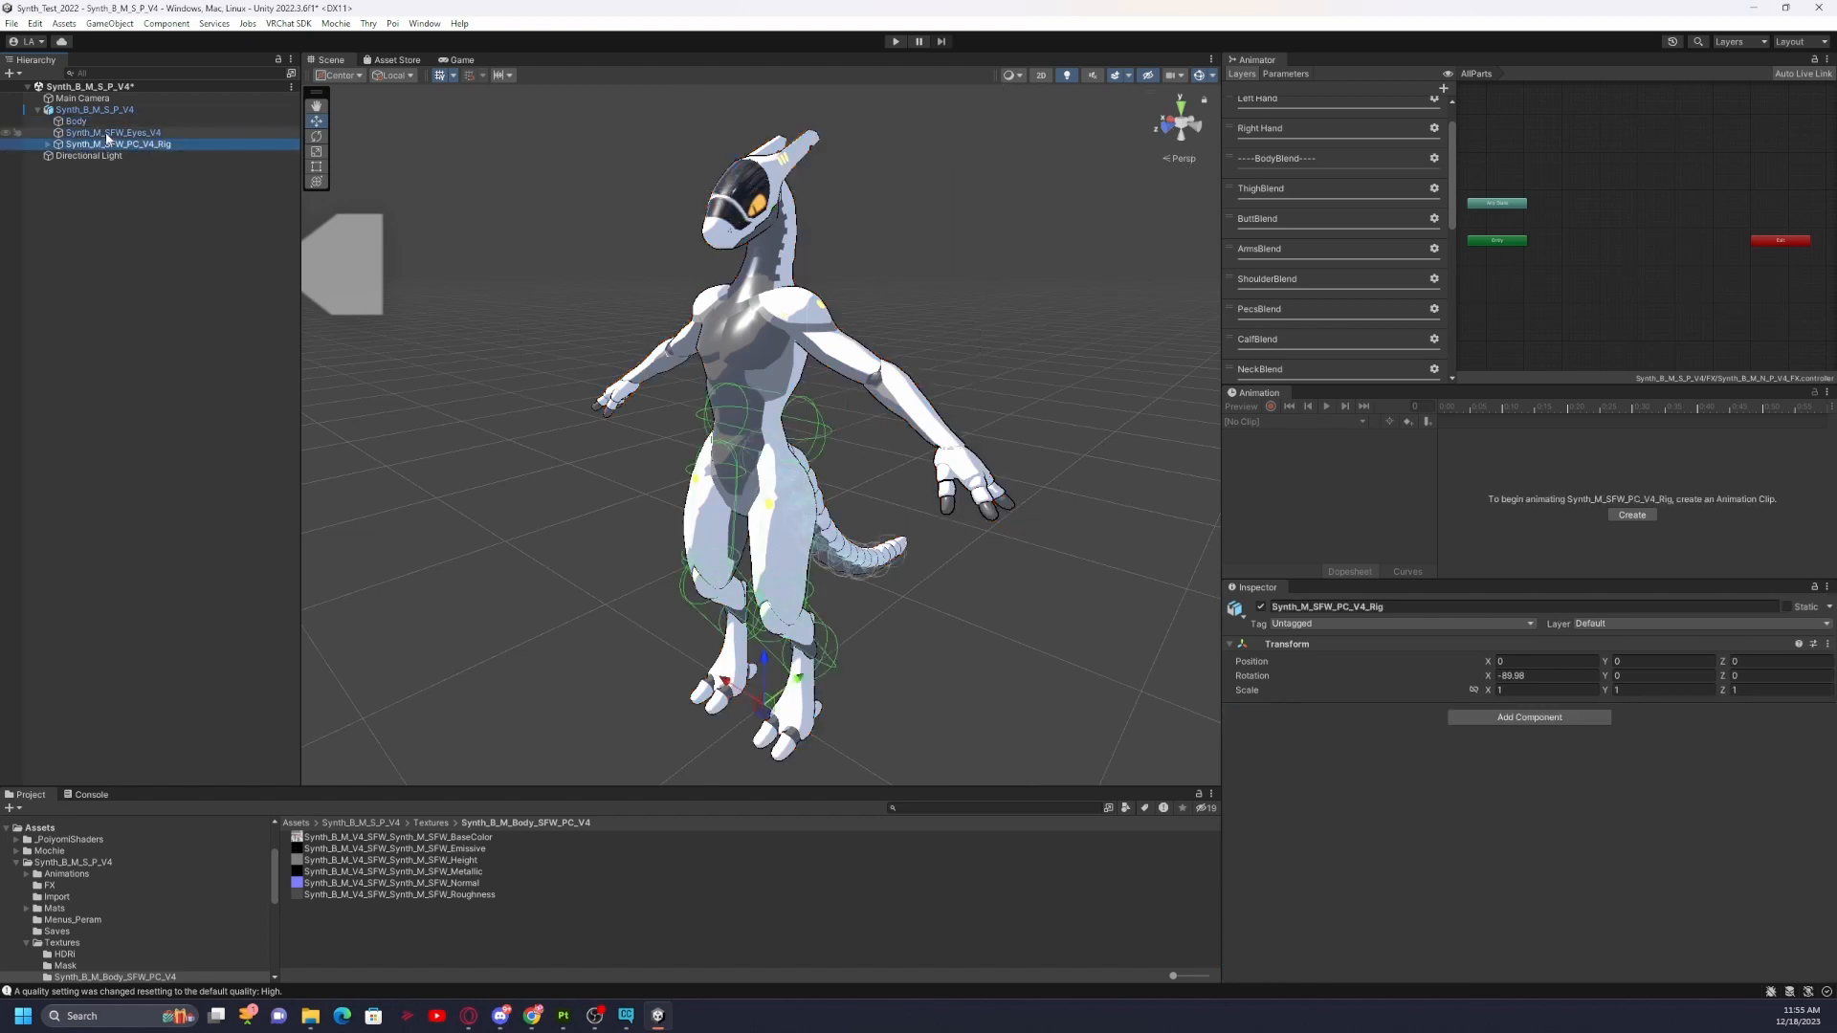
{"action": "left_click", "coordinate": [106, 135]}
{"action": "left_click", "coordinate": [106, 144]}
Expand the Body mesh's BlendShapes and review the mouth, body slider and facial expression shapes.
{"action": "left_click", "coordinate": [85, 124]}
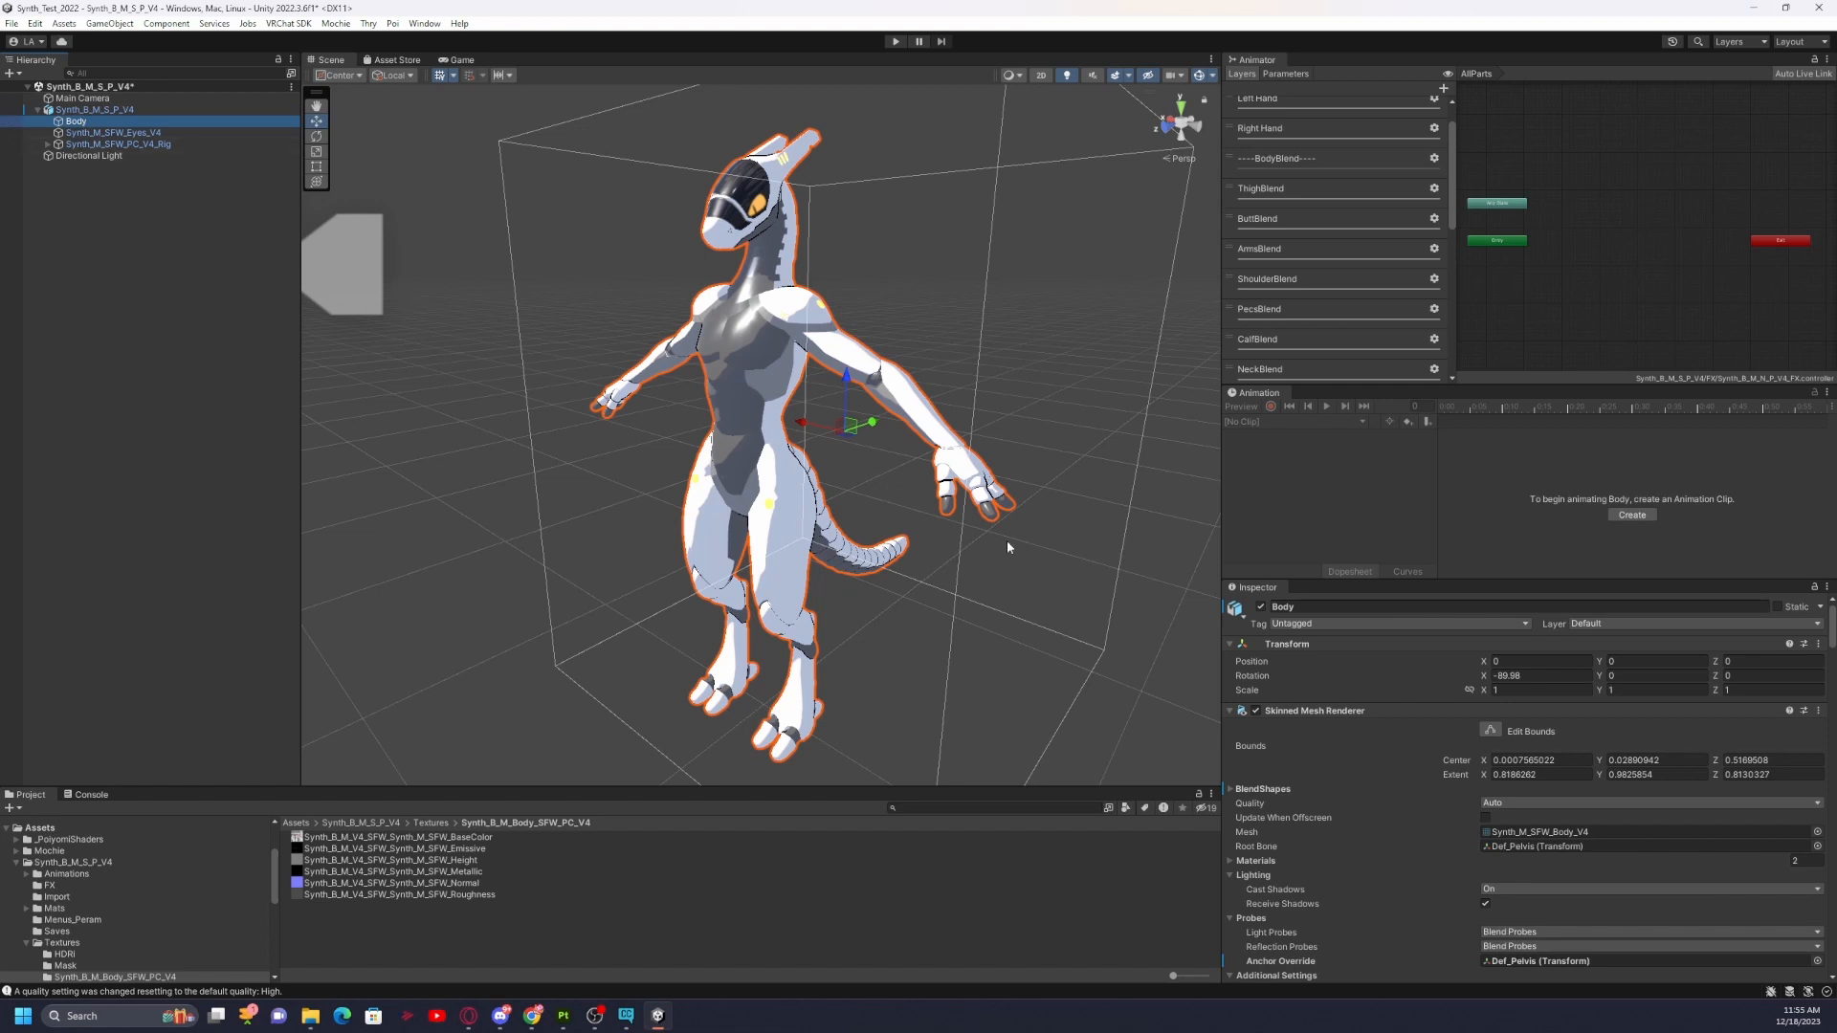
{"action": "mouse_move", "coordinate": [786, 518]}
{"action": "left_mouse_down", "text": "alt"}
{"action": "mouse_move", "coordinate": [766, 522]}
{"action": "mouse_move", "coordinate": [807, 529]}
{"action": "left_mouse_up", "text": "alt"}
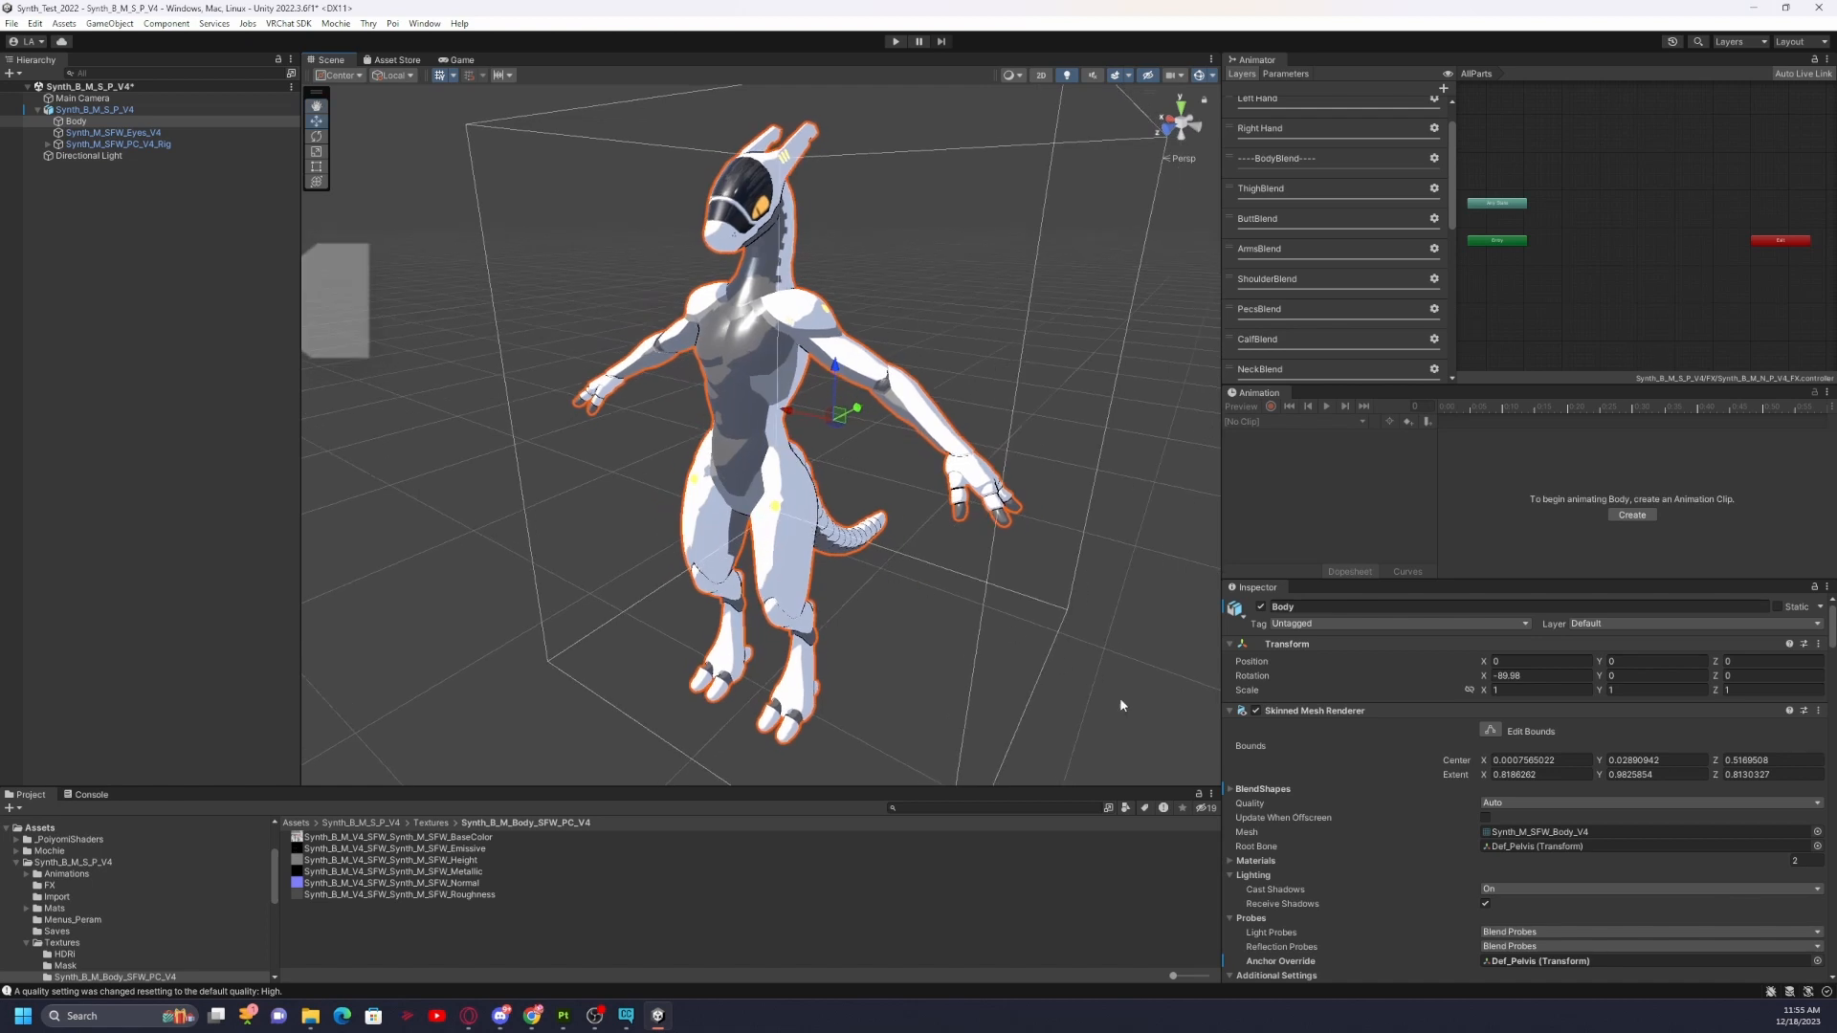
{"action": "left_click", "coordinate": [1232, 788]}
{"action": "scroll", "coordinate": [1435, 838], "scroll_direction": "down", "scroll_amount": 6}
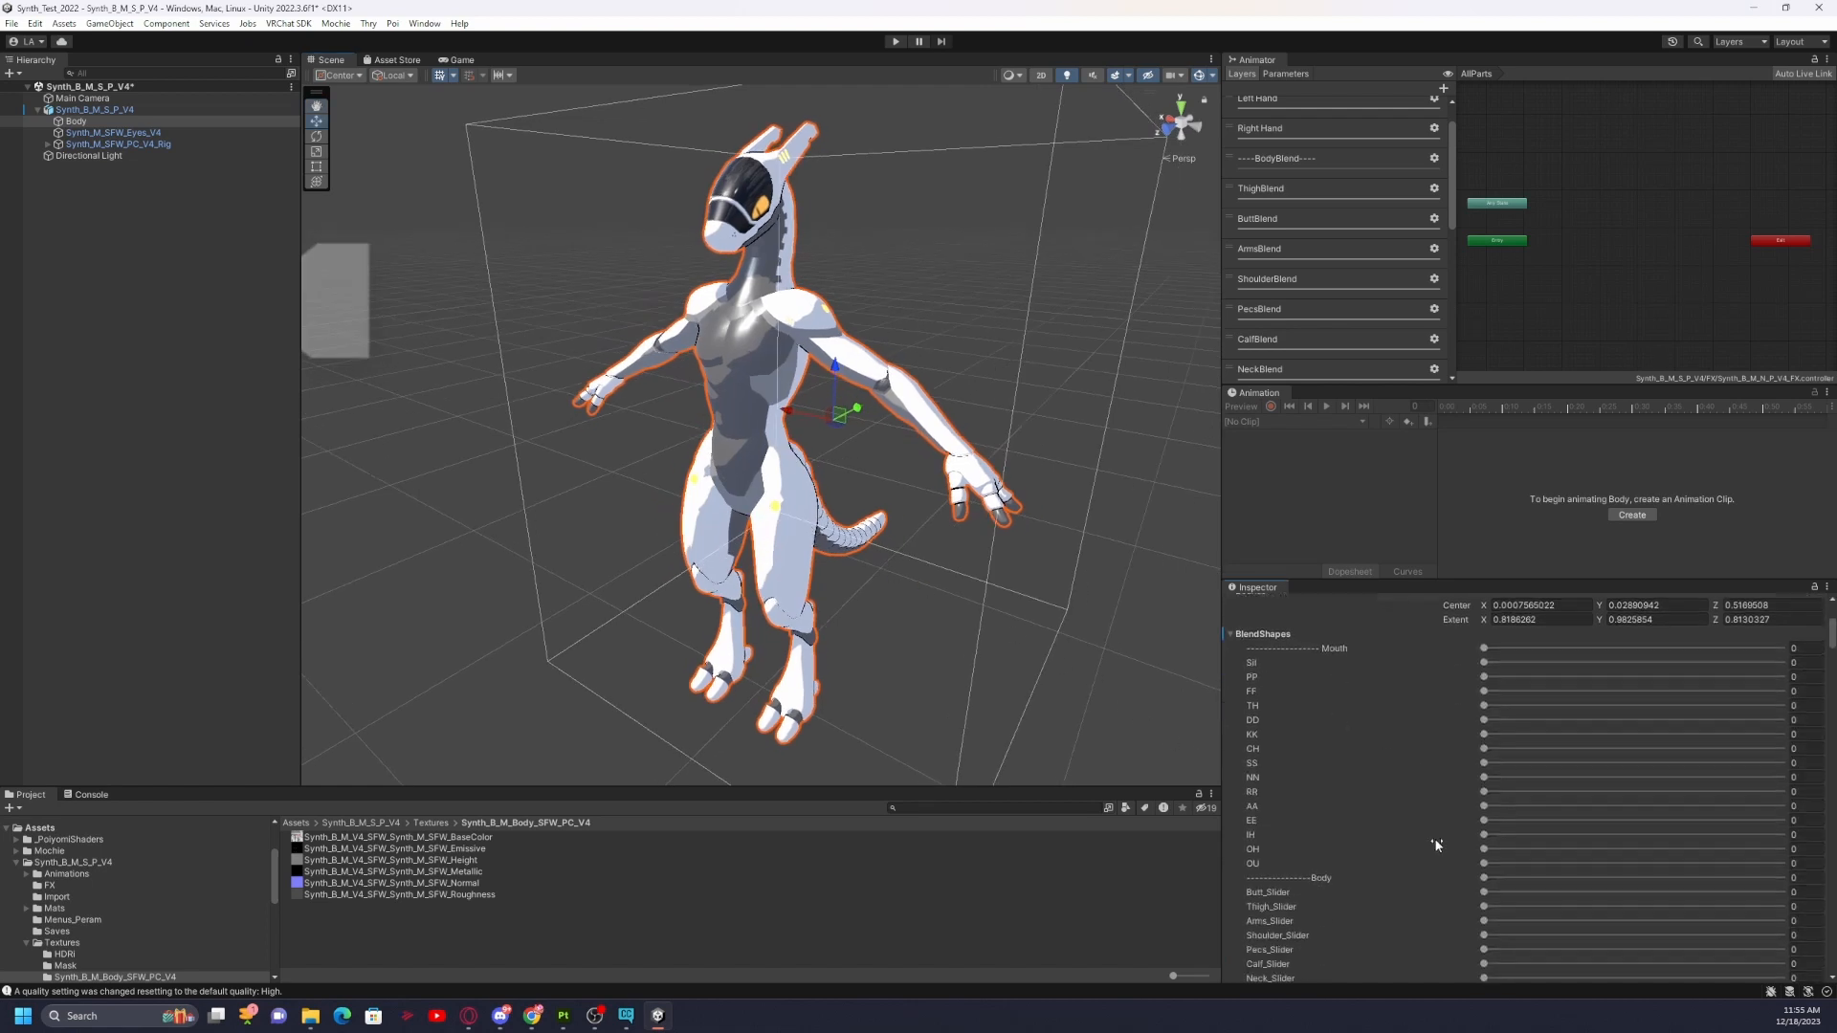
{"action": "scroll", "coordinate": [1435, 833], "scroll_direction": "down", "scroll_amount": 10}
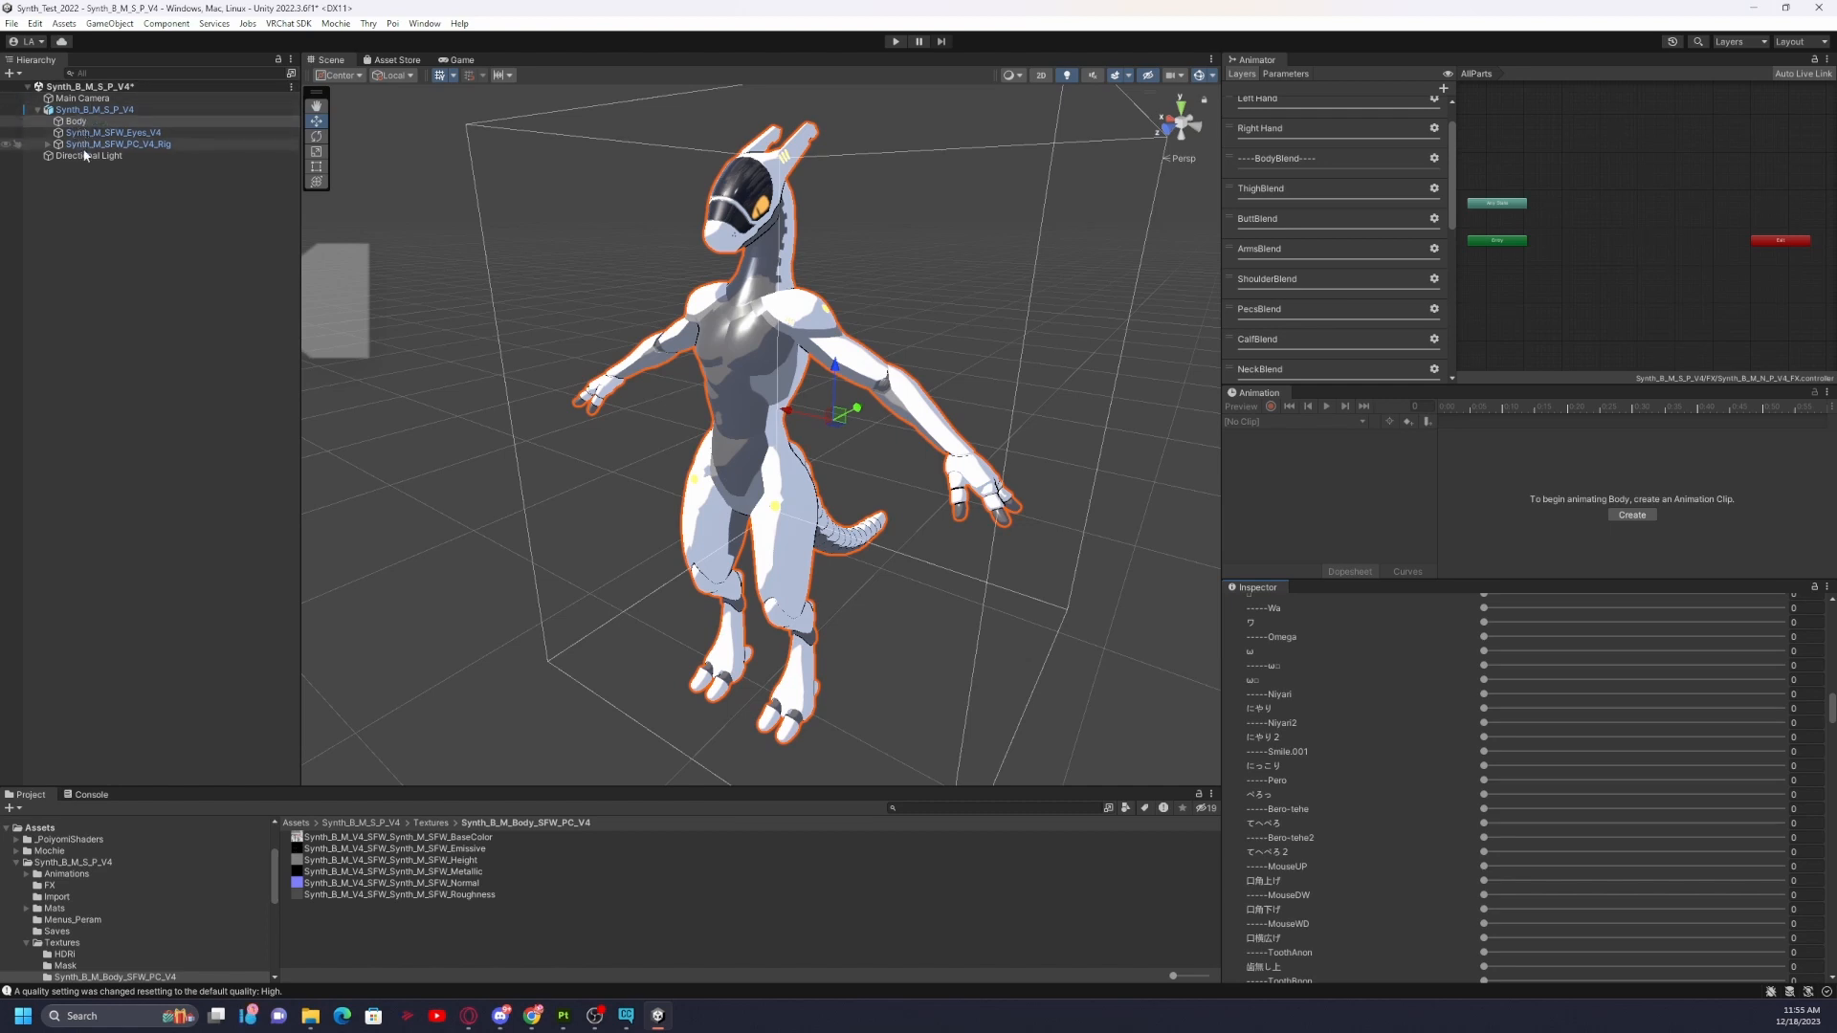
{"action": "left_click_drag", "start_coordinate": [766, 486], "coordinate": [789, 486], "text": "alt"}
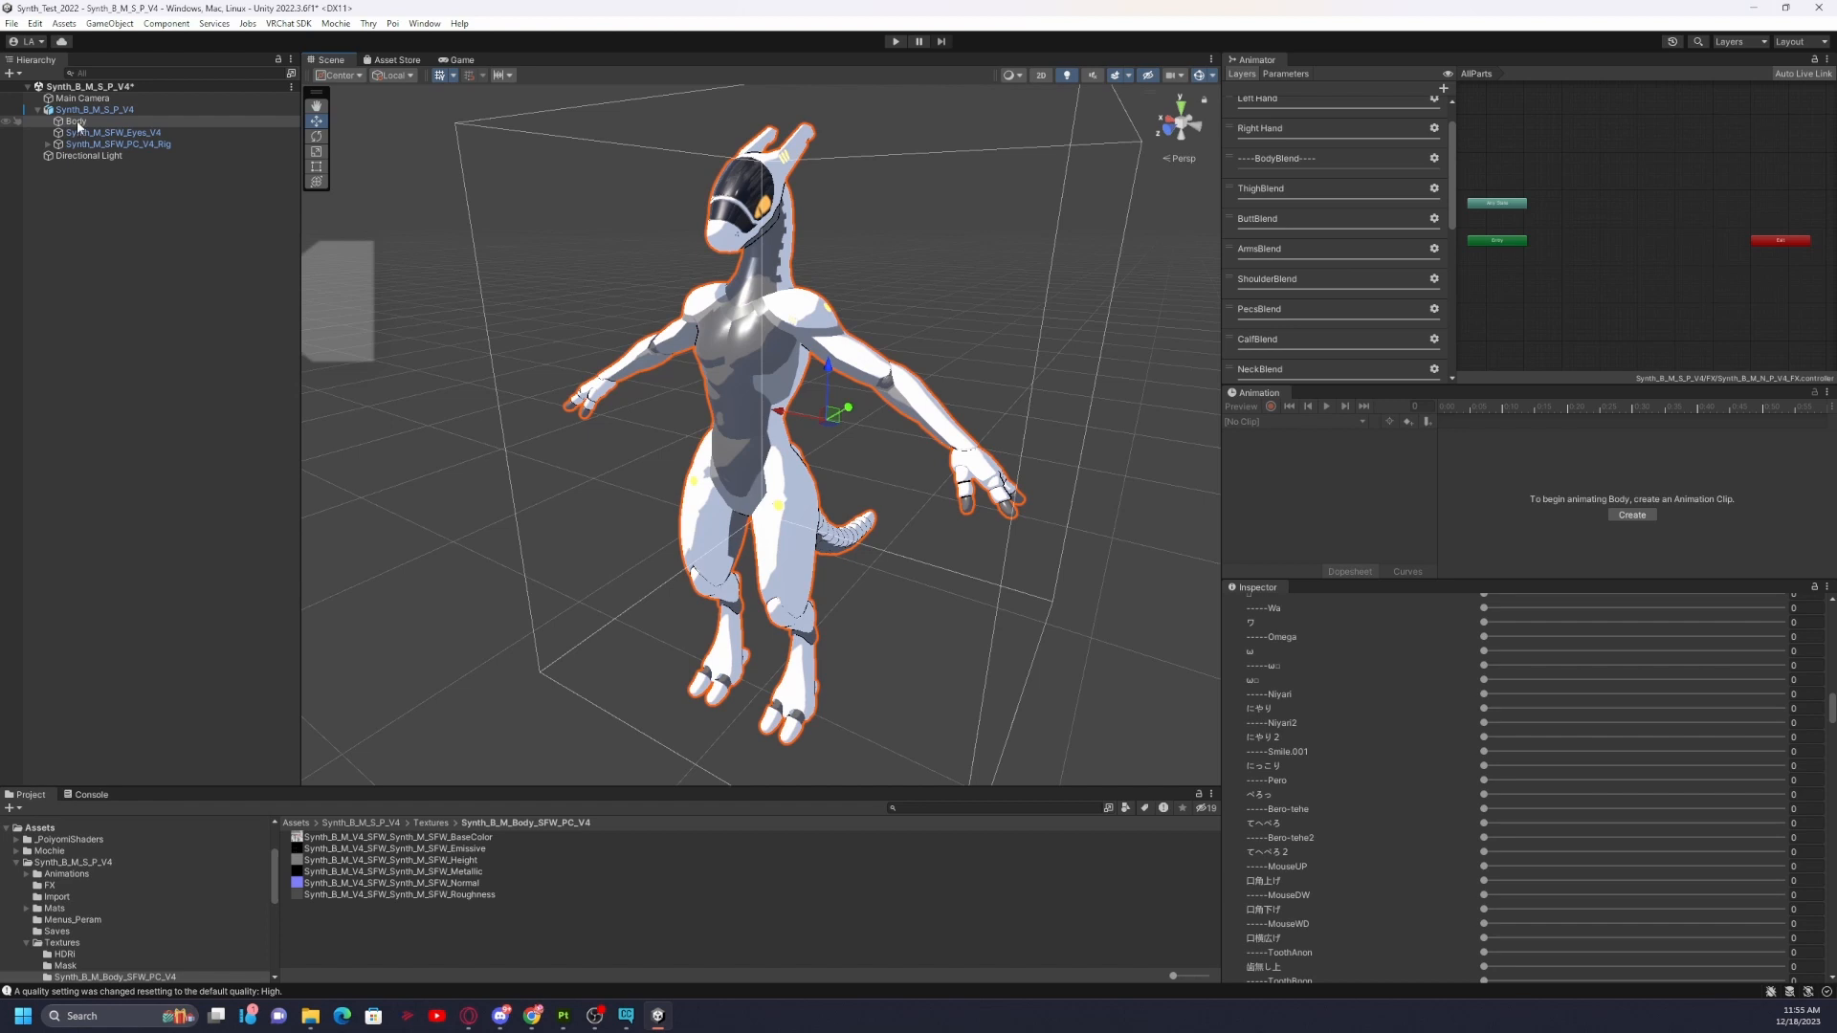
{"action": "left_click_drag", "start_coordinate": [804, 525], "coordinate": [918, 574], "text": "alt"}
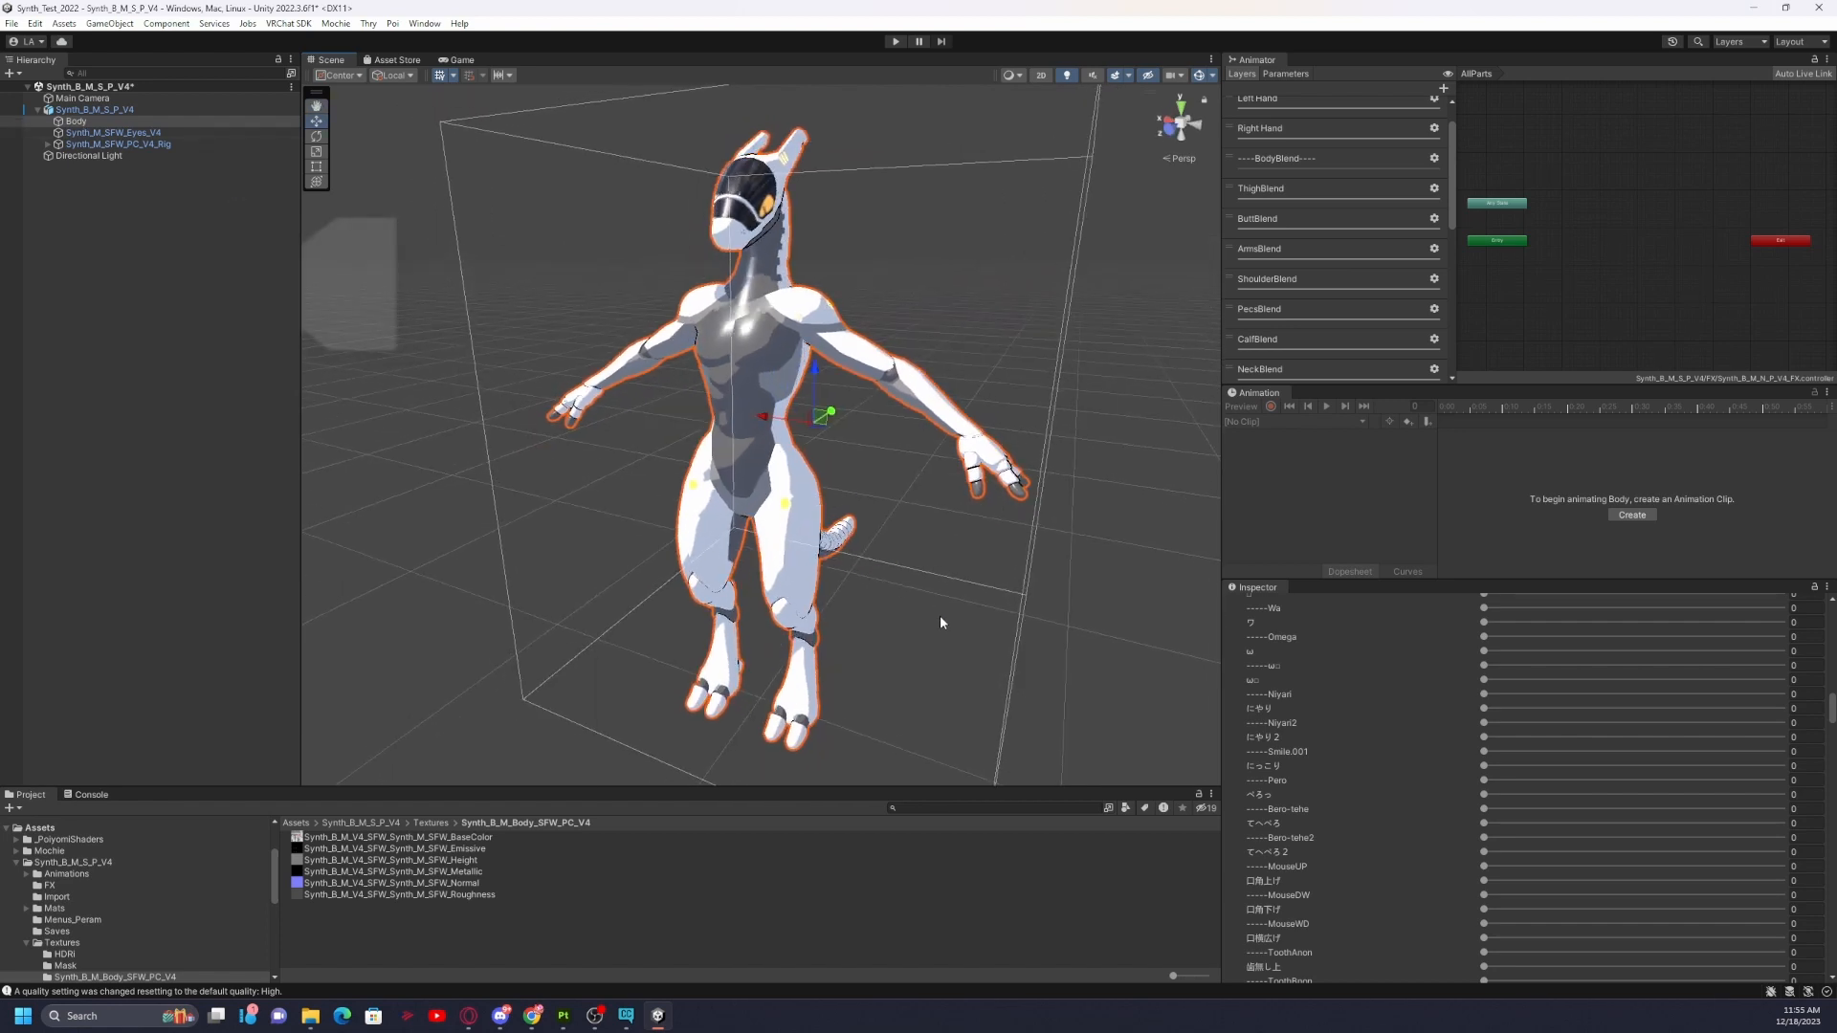
{"action": "left_click_drag", "start_coordinate": [994, 492], "coordinate": [957, 536], "text": "alt"}
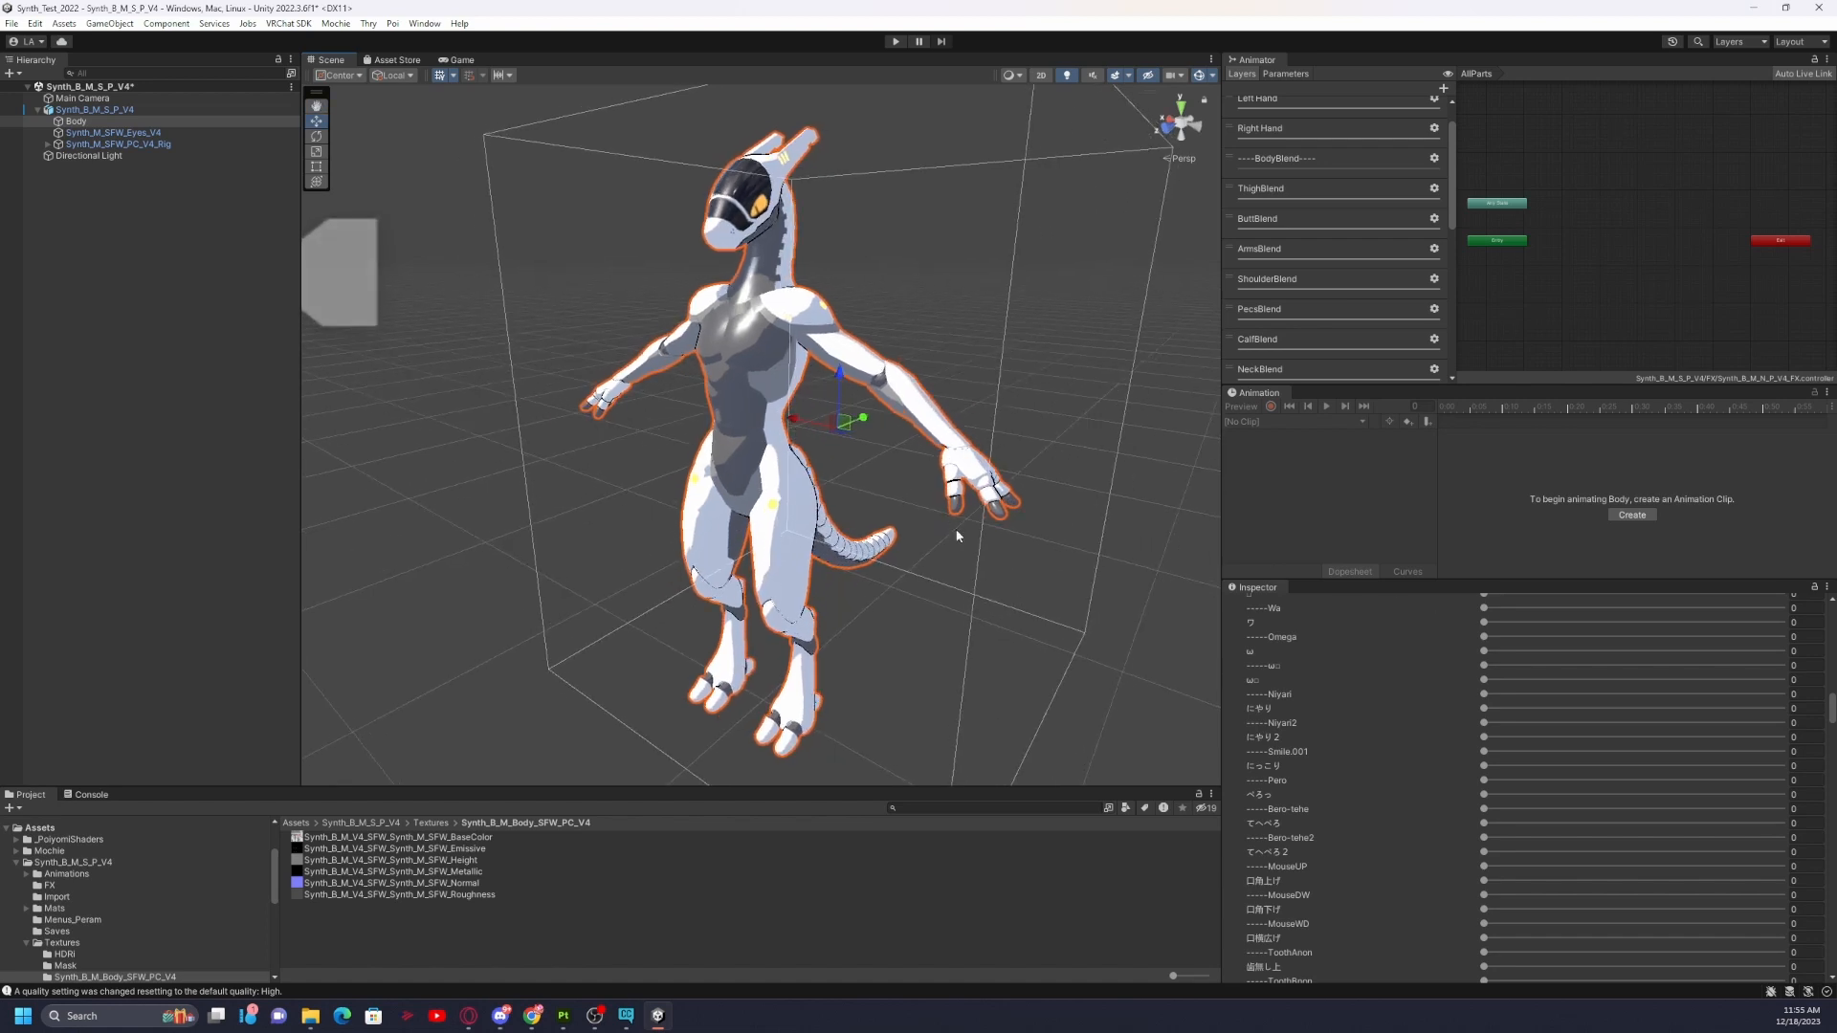